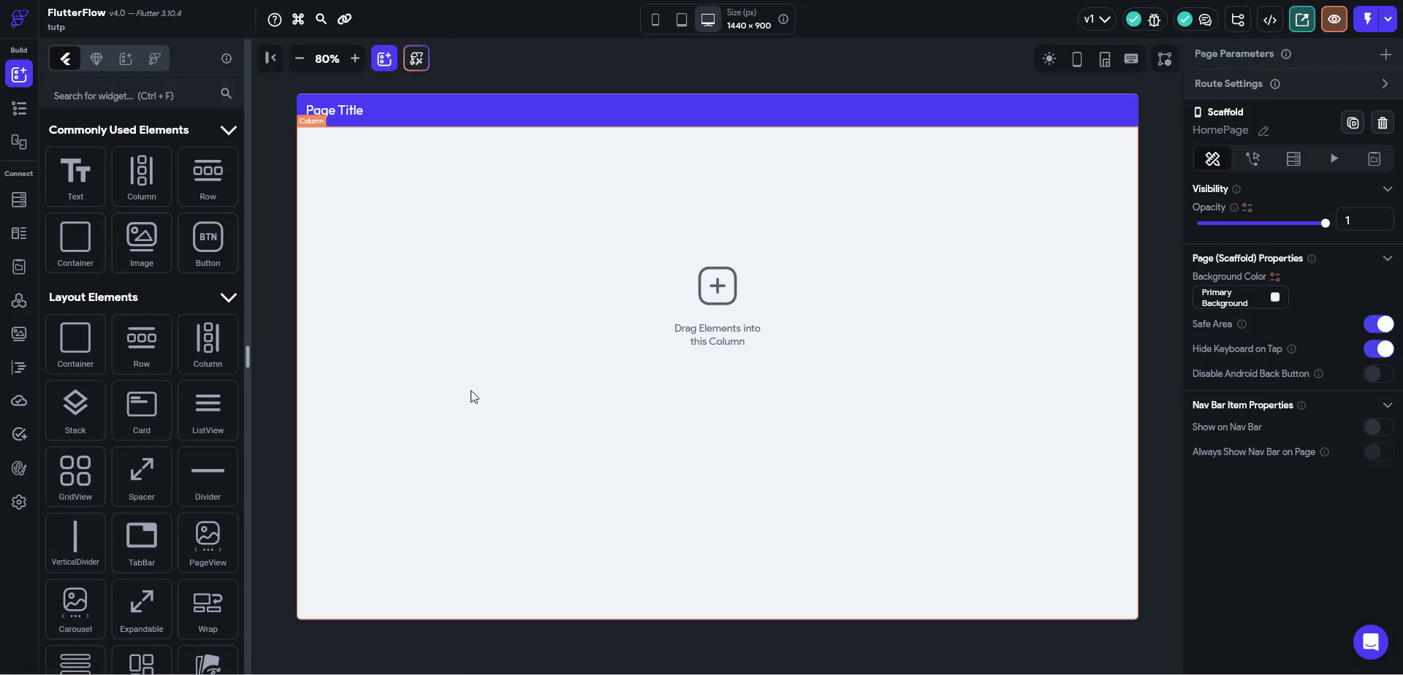
Delete the app bar from HomePage and add a Row inside the page's Column.
click(419, 113)
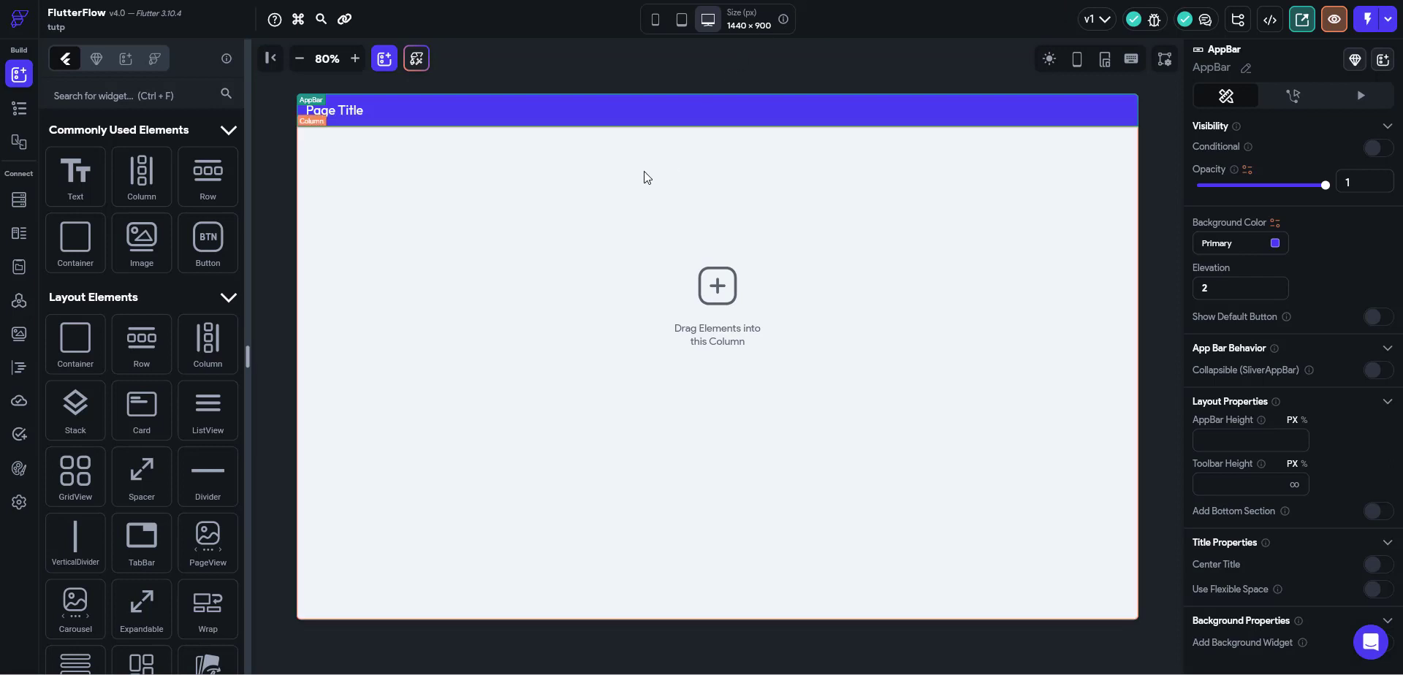
key(Delete)
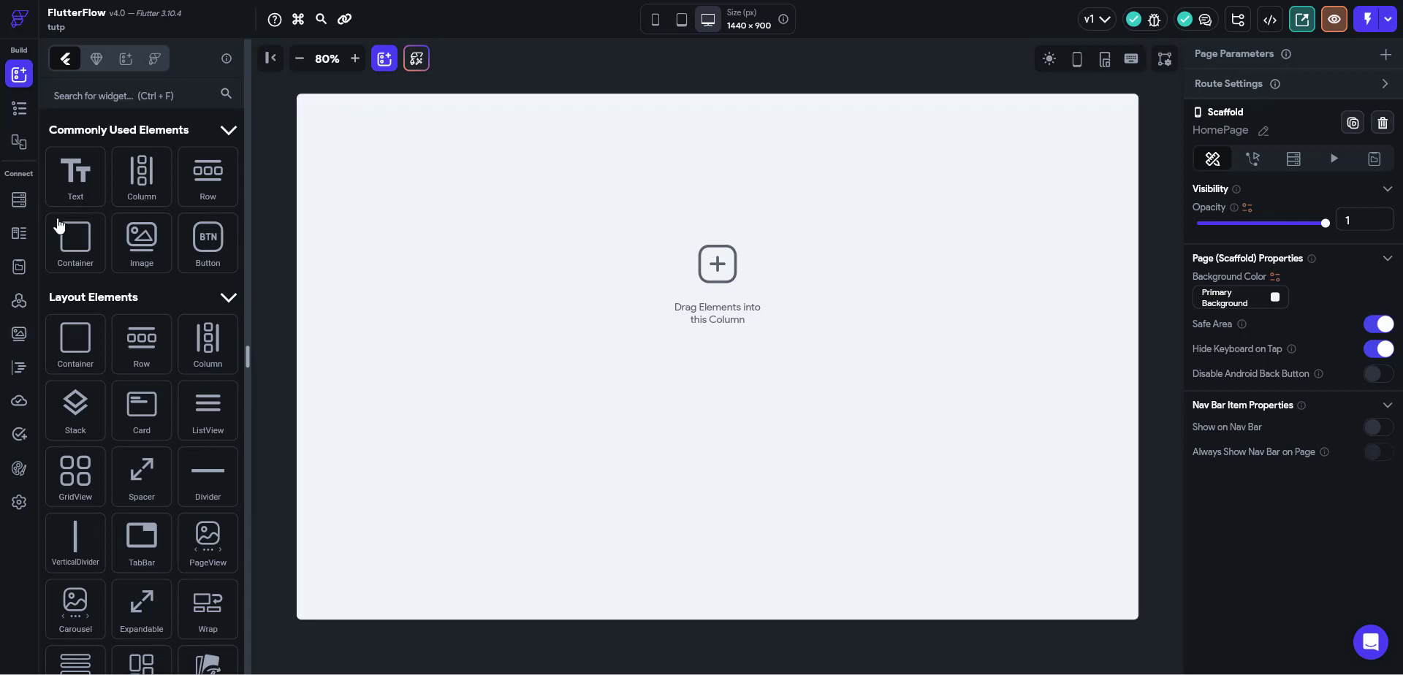
click(20, 108)
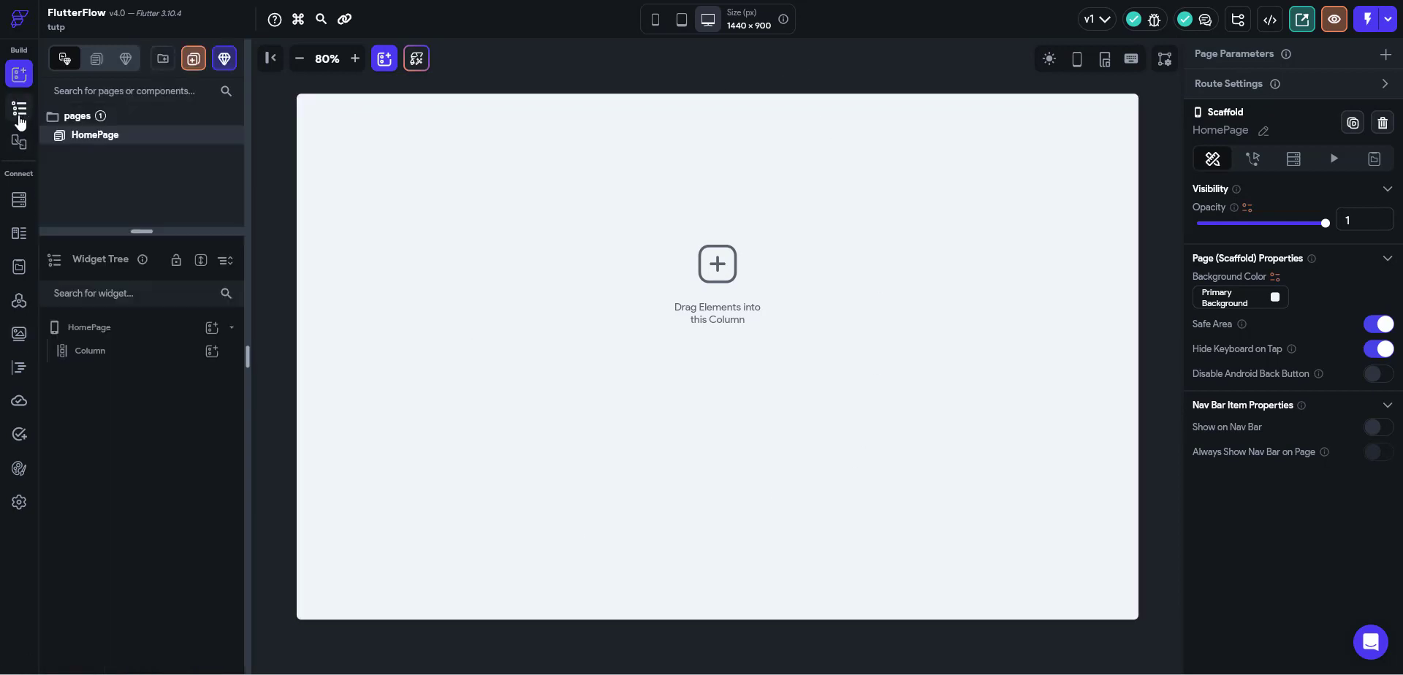
click(116, 352)
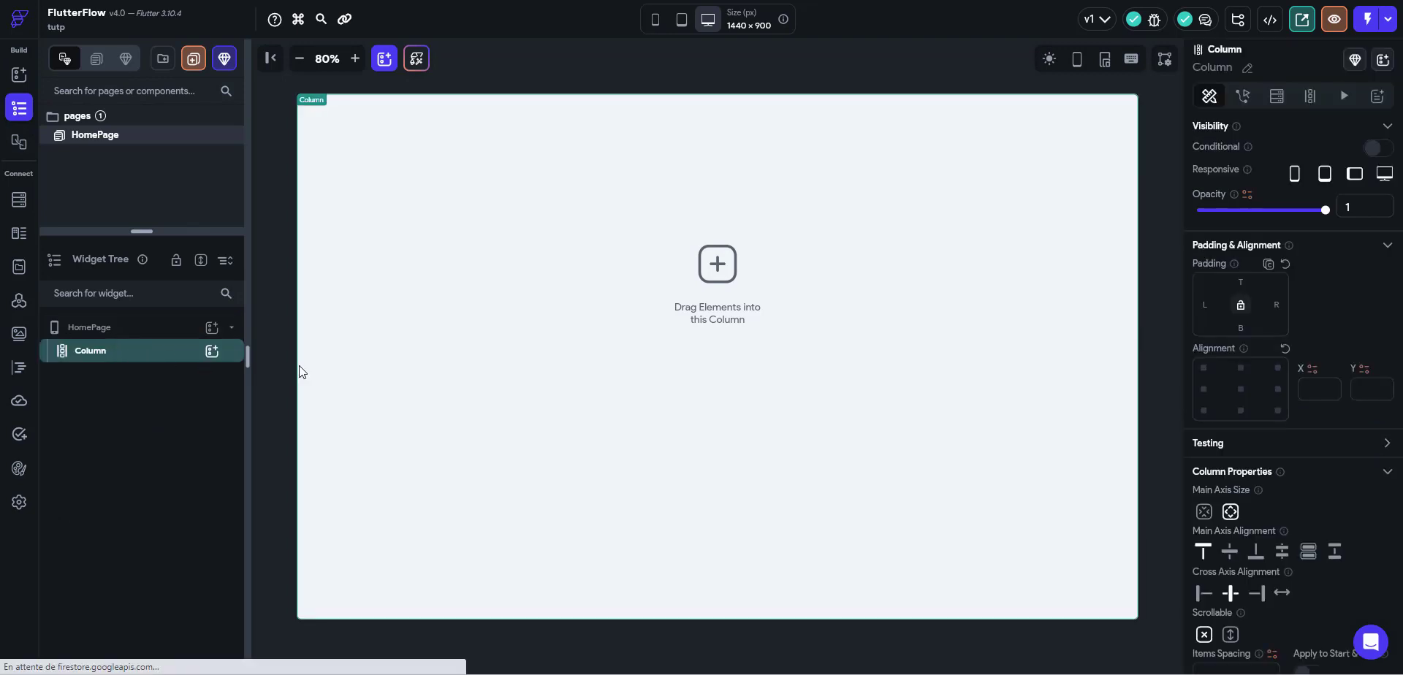
click(212, 351)
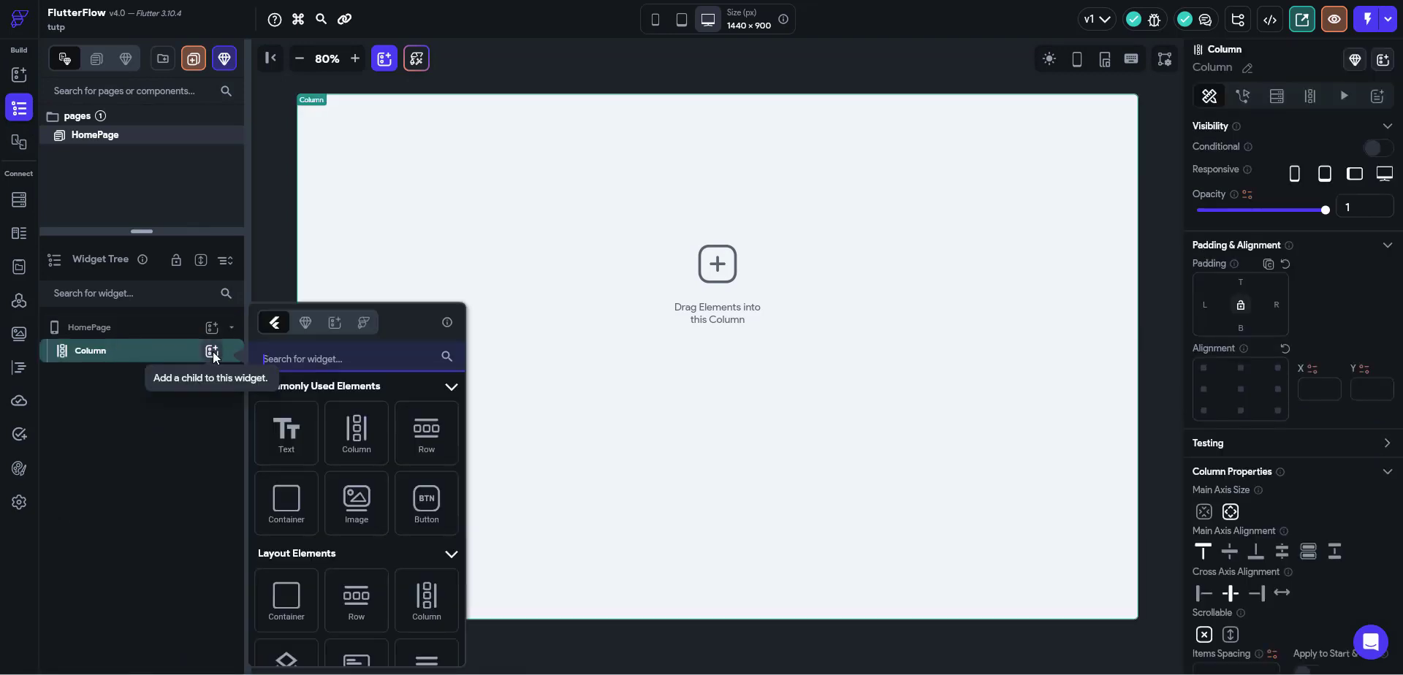
click(426, 431)
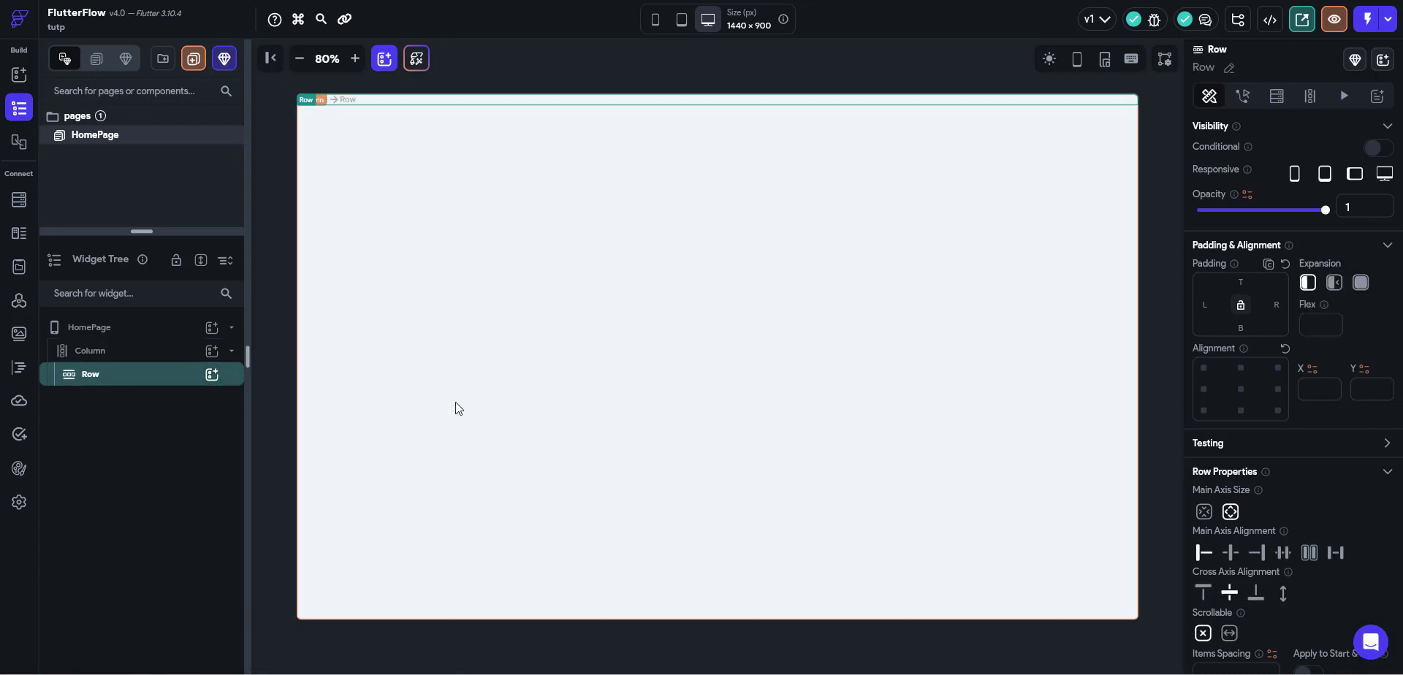
Add a Container inside the Row and set its width to 20%.
click(211, 374)
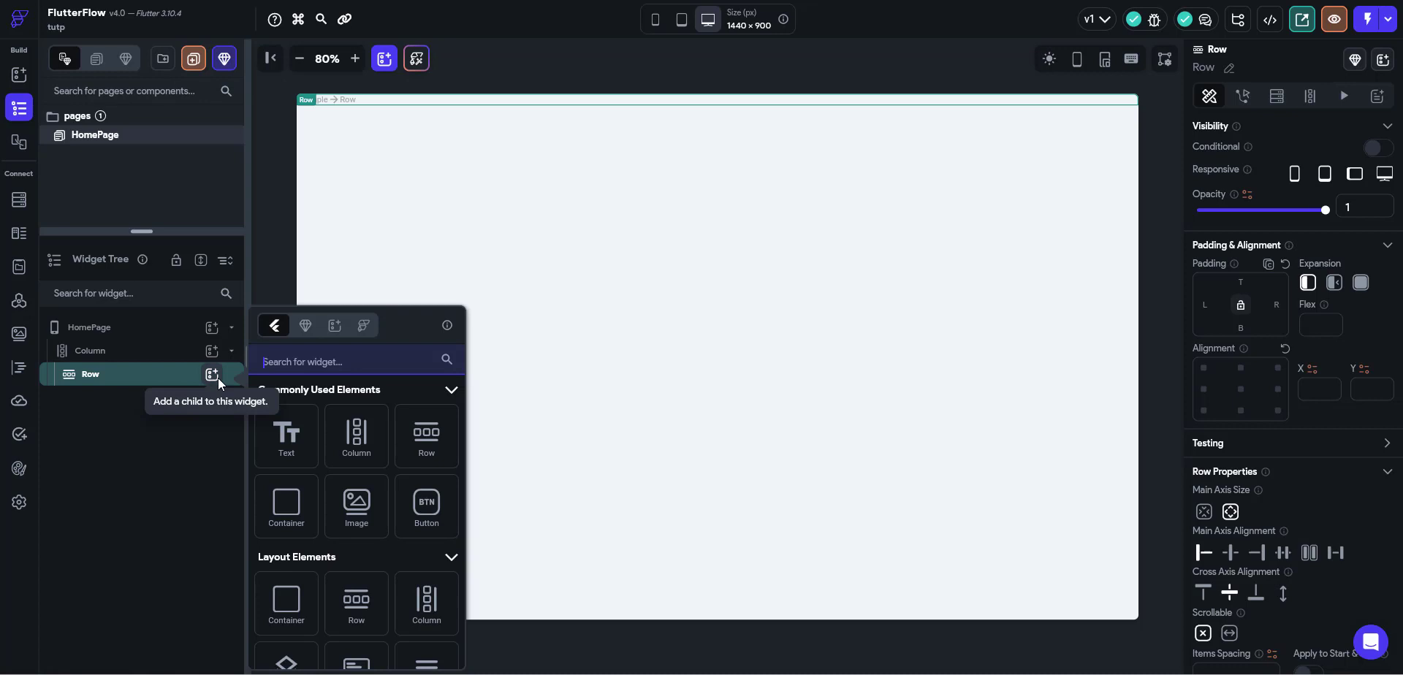
click(286, 505)
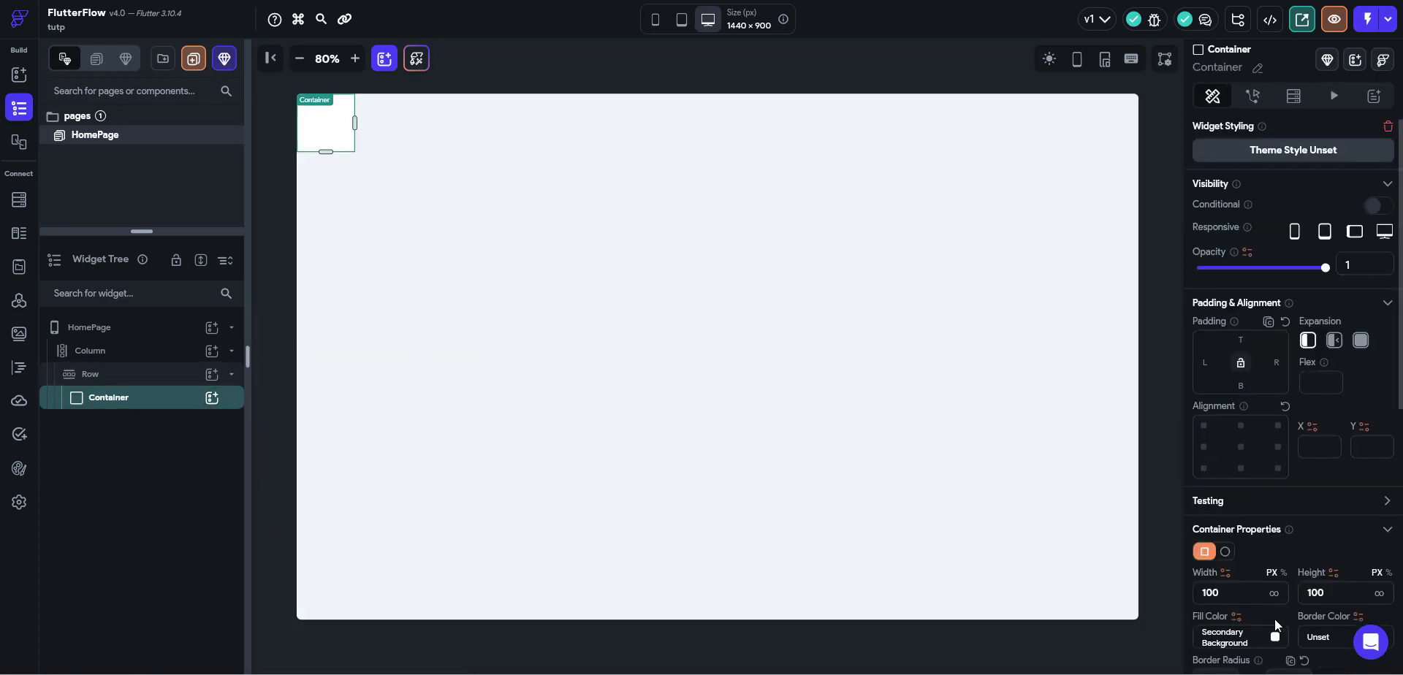
click(1281, 575)
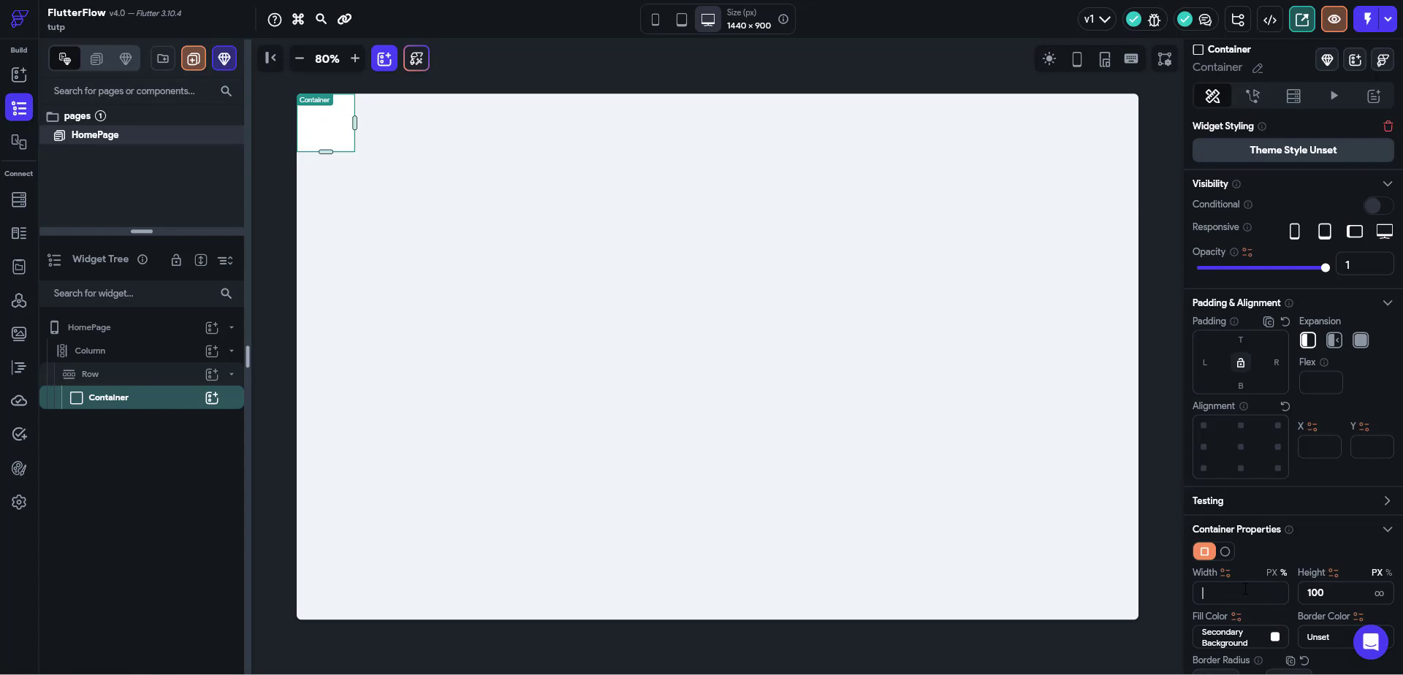
text(20)
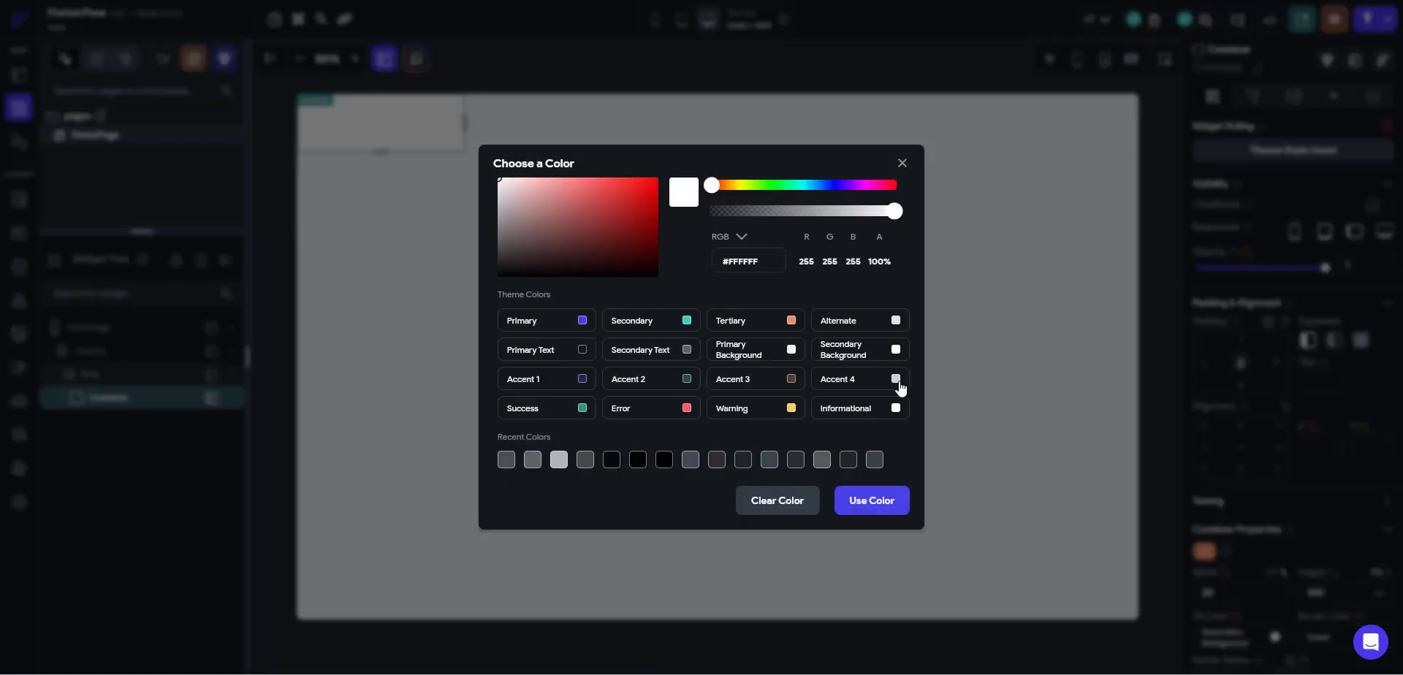
Fill the container with the recent grey color #9657636c and set its height to 100%.
click(1274, 636)
click(771, 460)
click(869, 501)
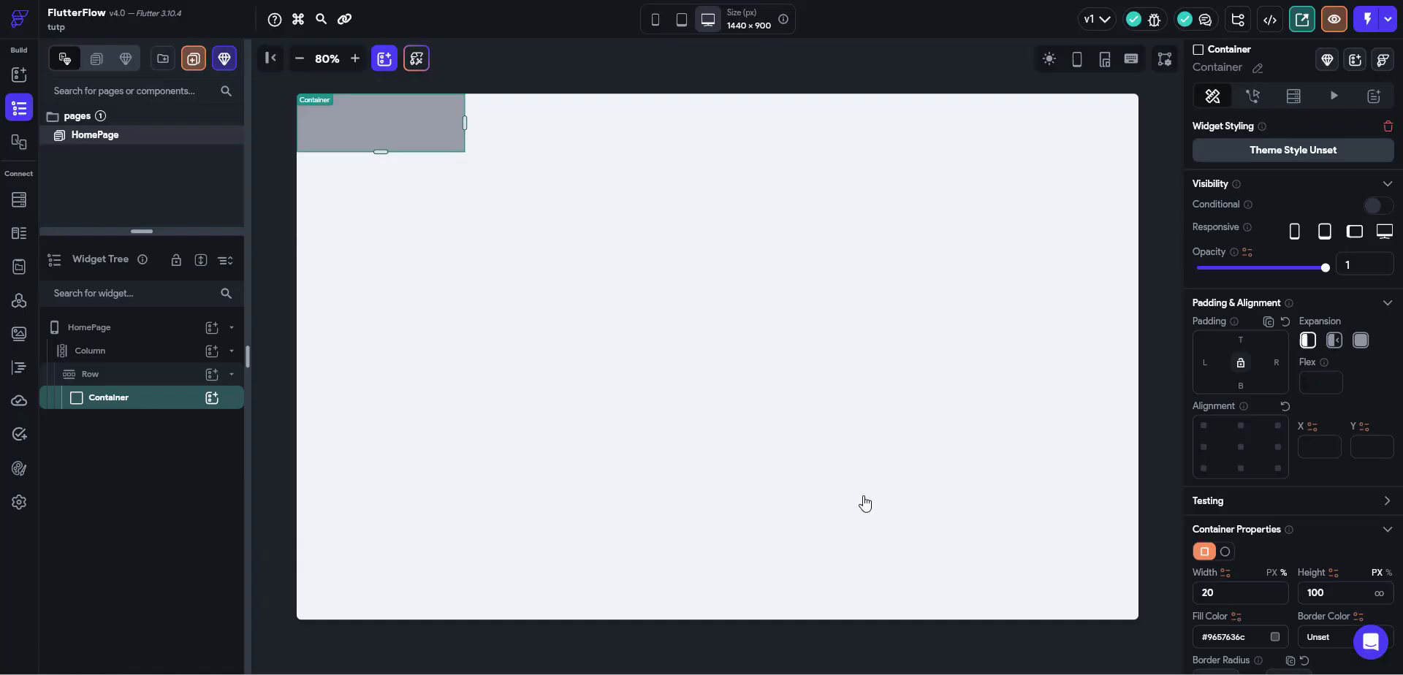
click(1387, 573)
click(1348, 588)
text(100)
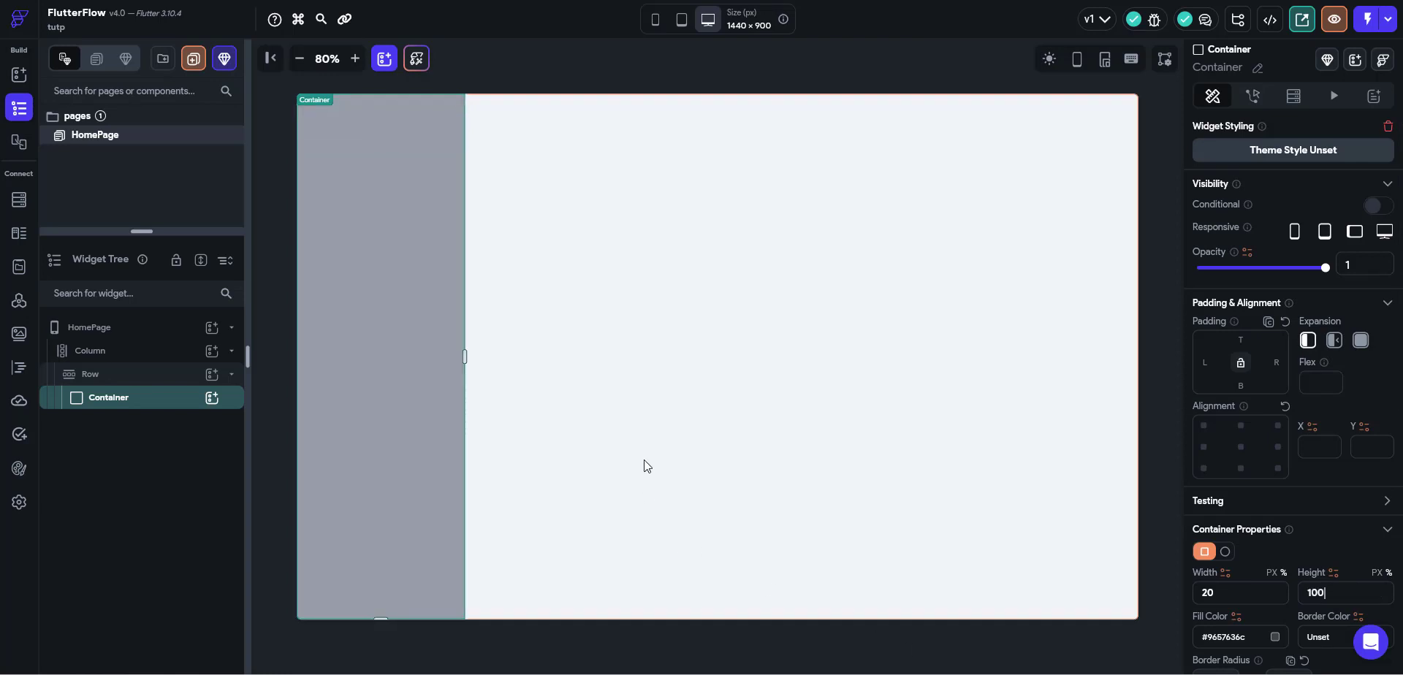
Rename the grey container inside the Row as nav.
click(661, 392)
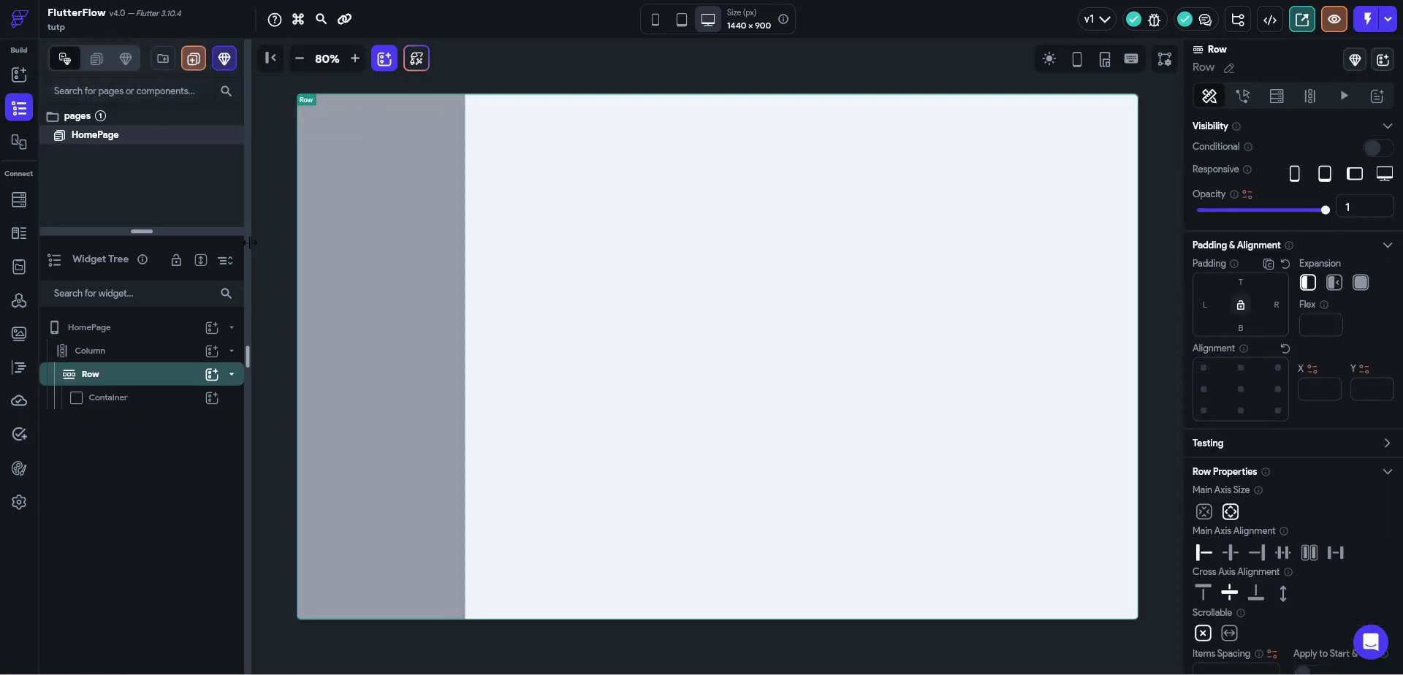
click(273, 225)
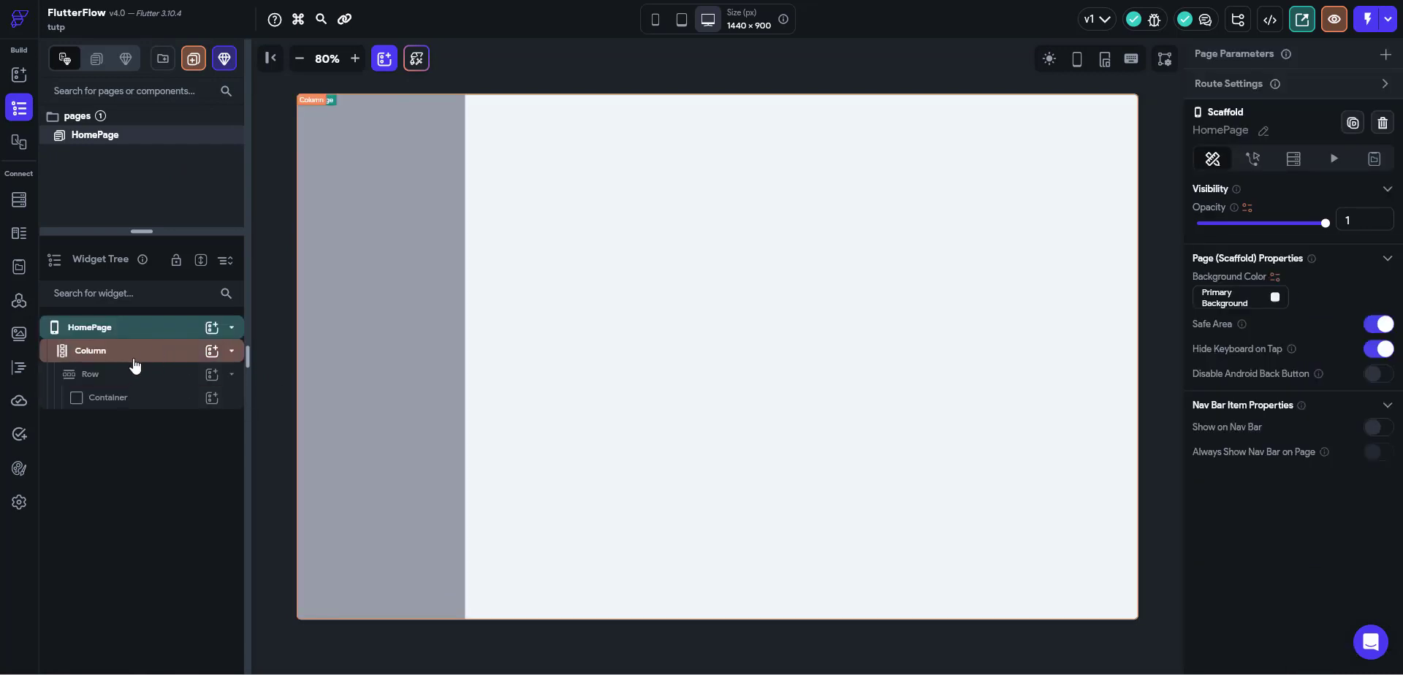
click(109, 378)
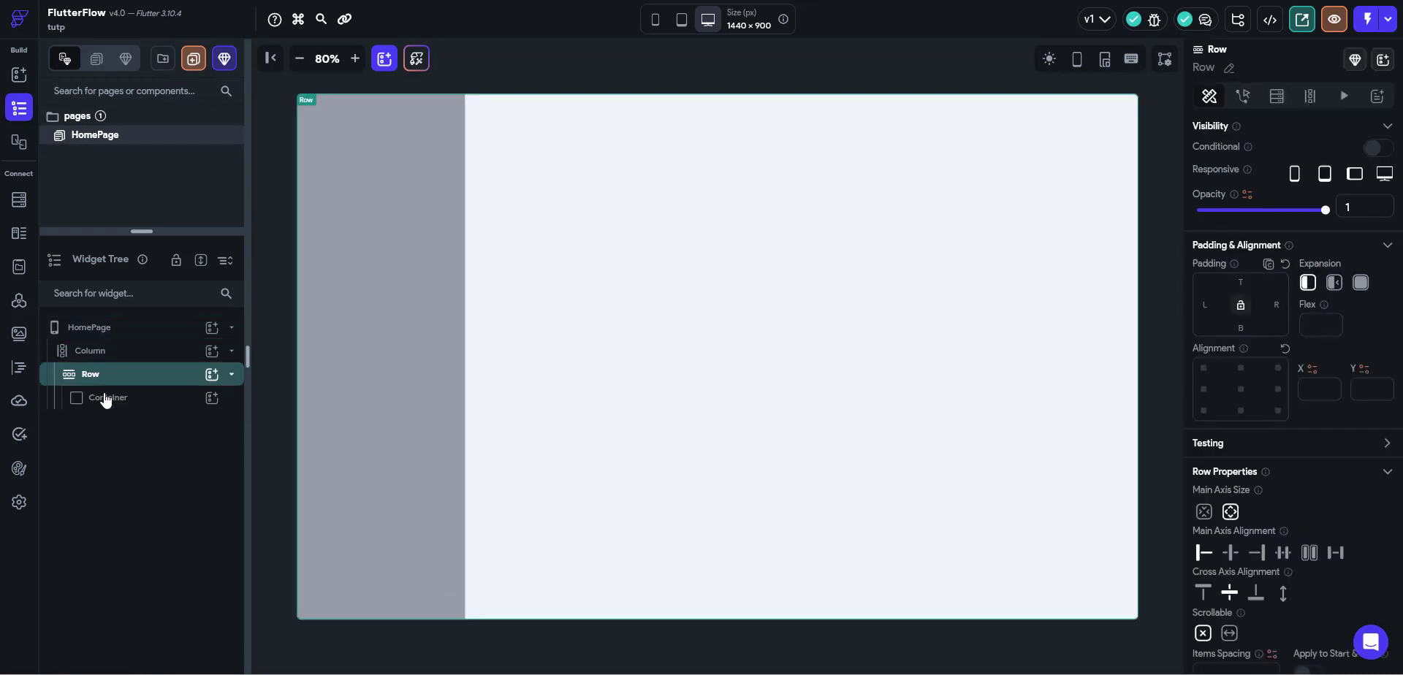
double_click(104, 399)
key(BackSpace)
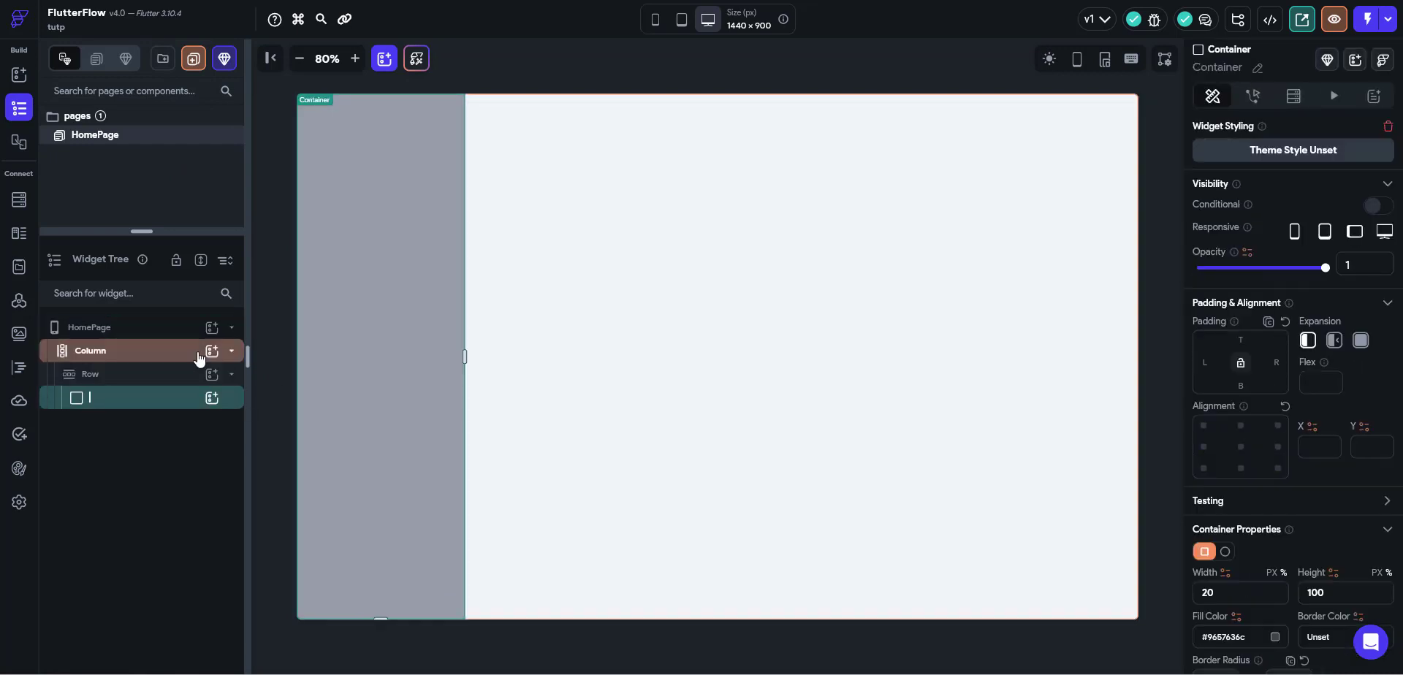
text(nav)
key(Return)
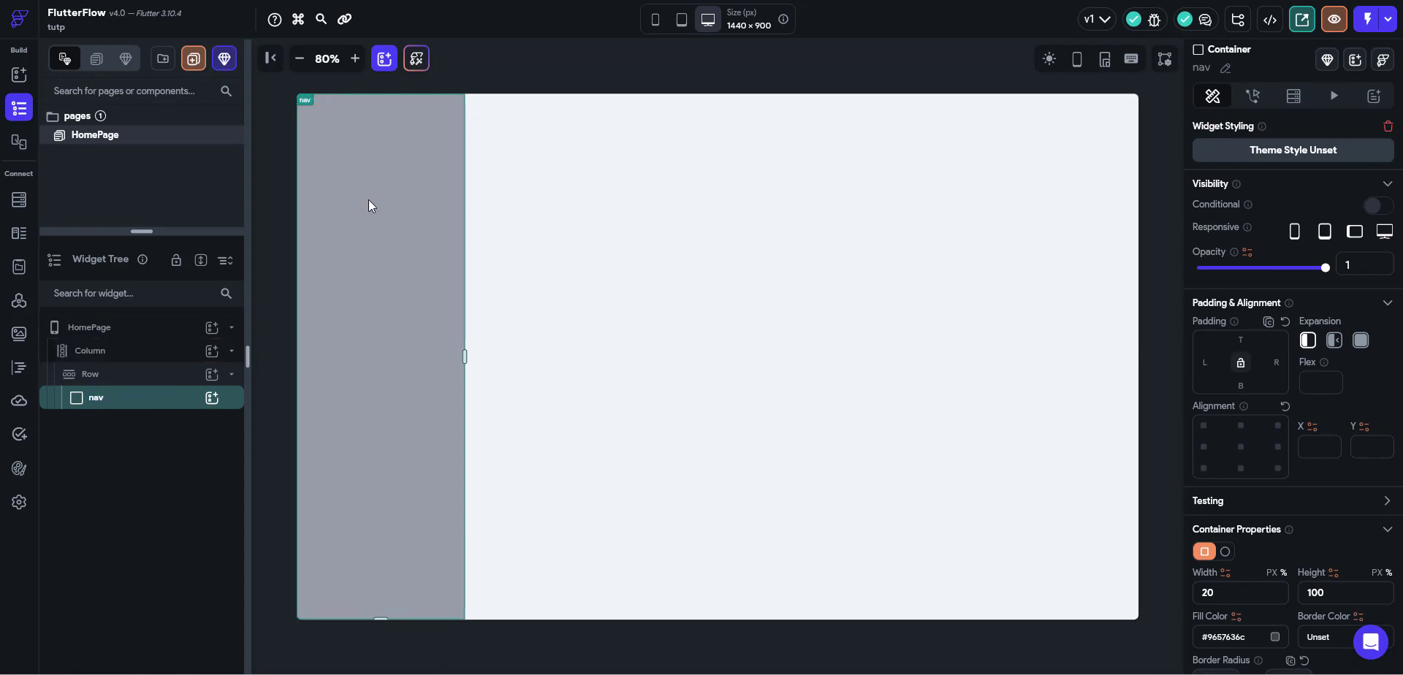
Add a Column inside the nav container and place an Icon widget in that Column.
click(212, 399)
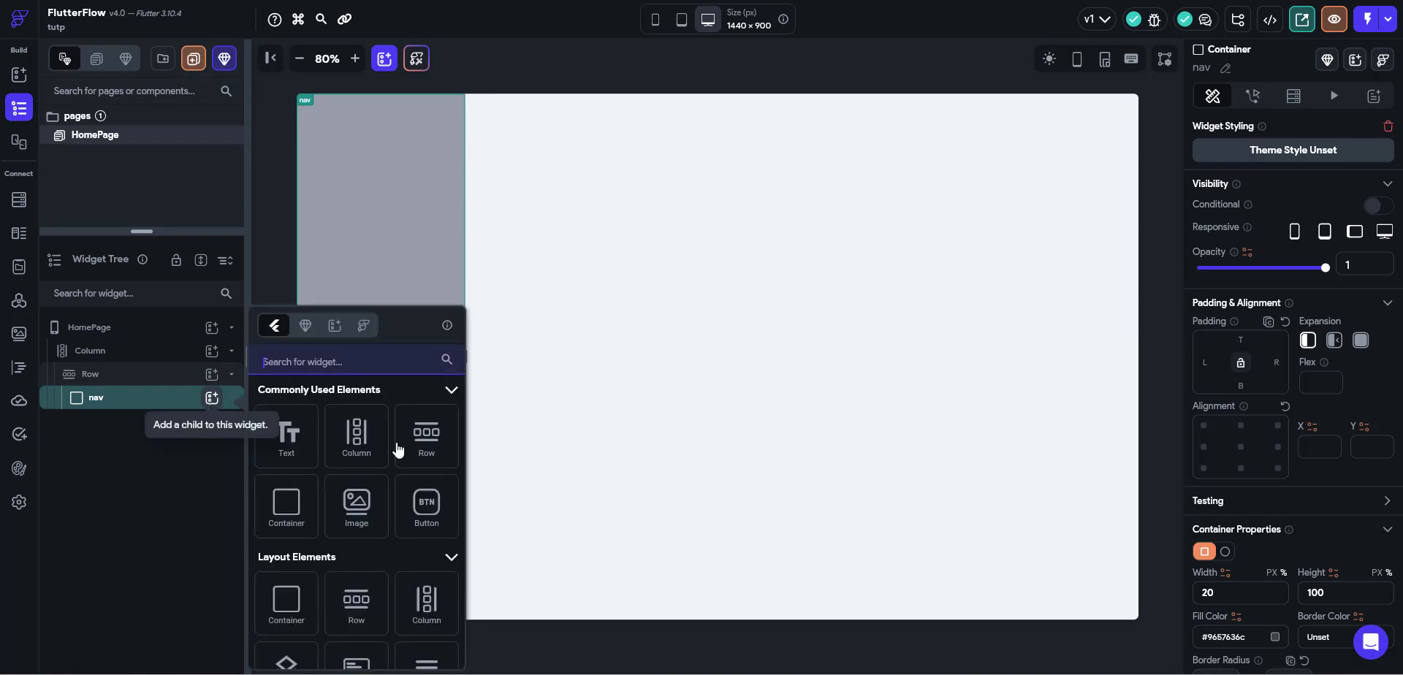
click(355, 460)
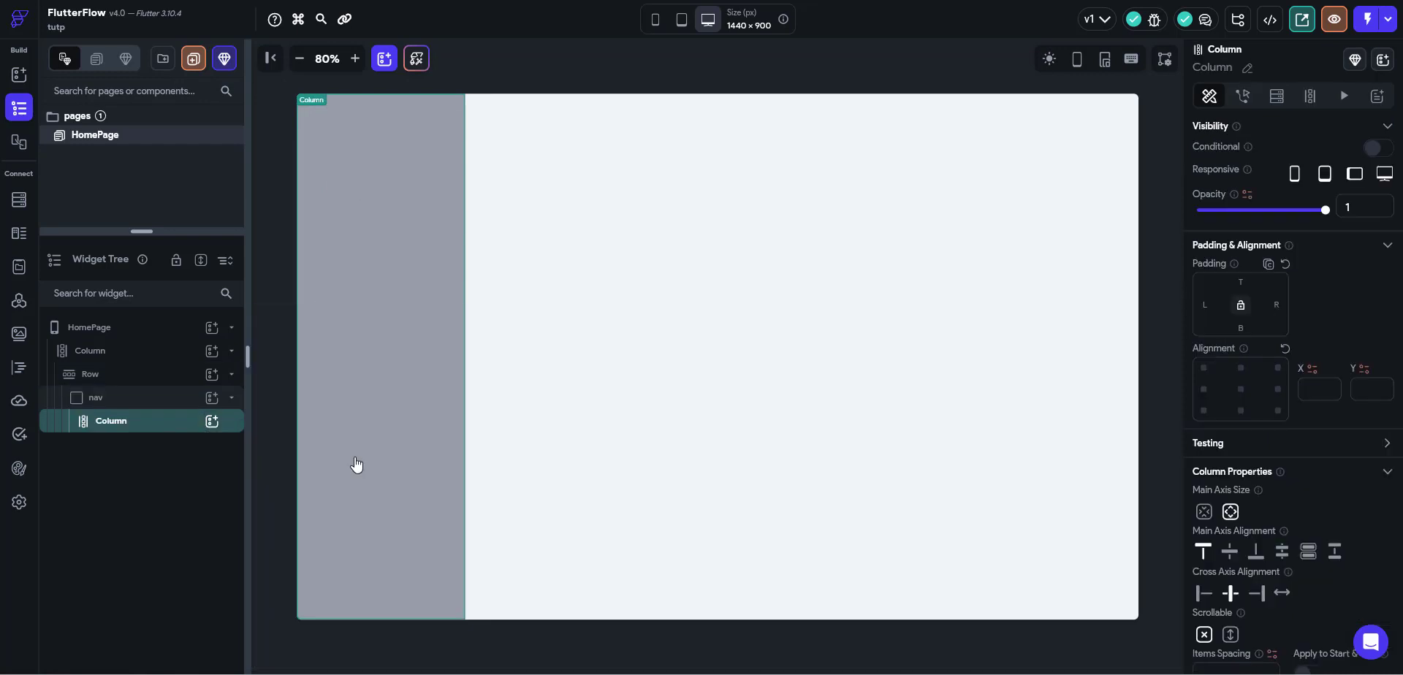
click(212, 422)
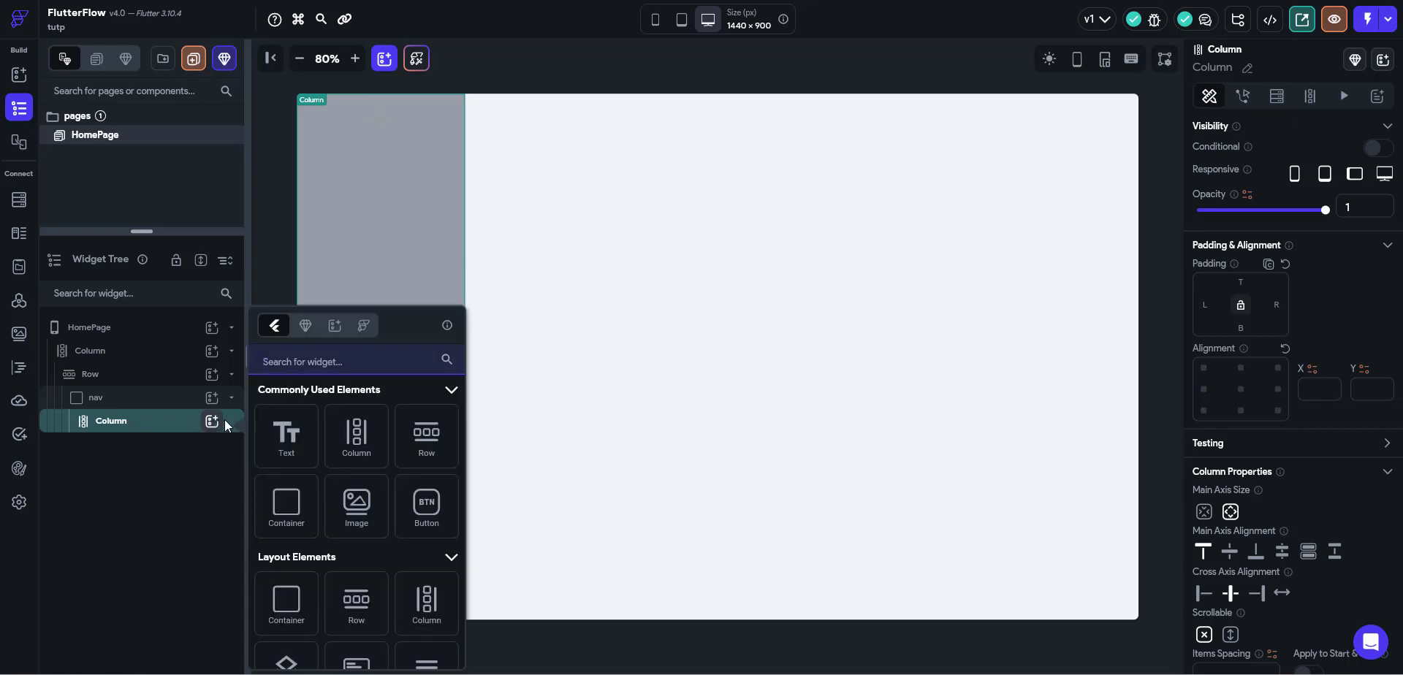
text(Icon)
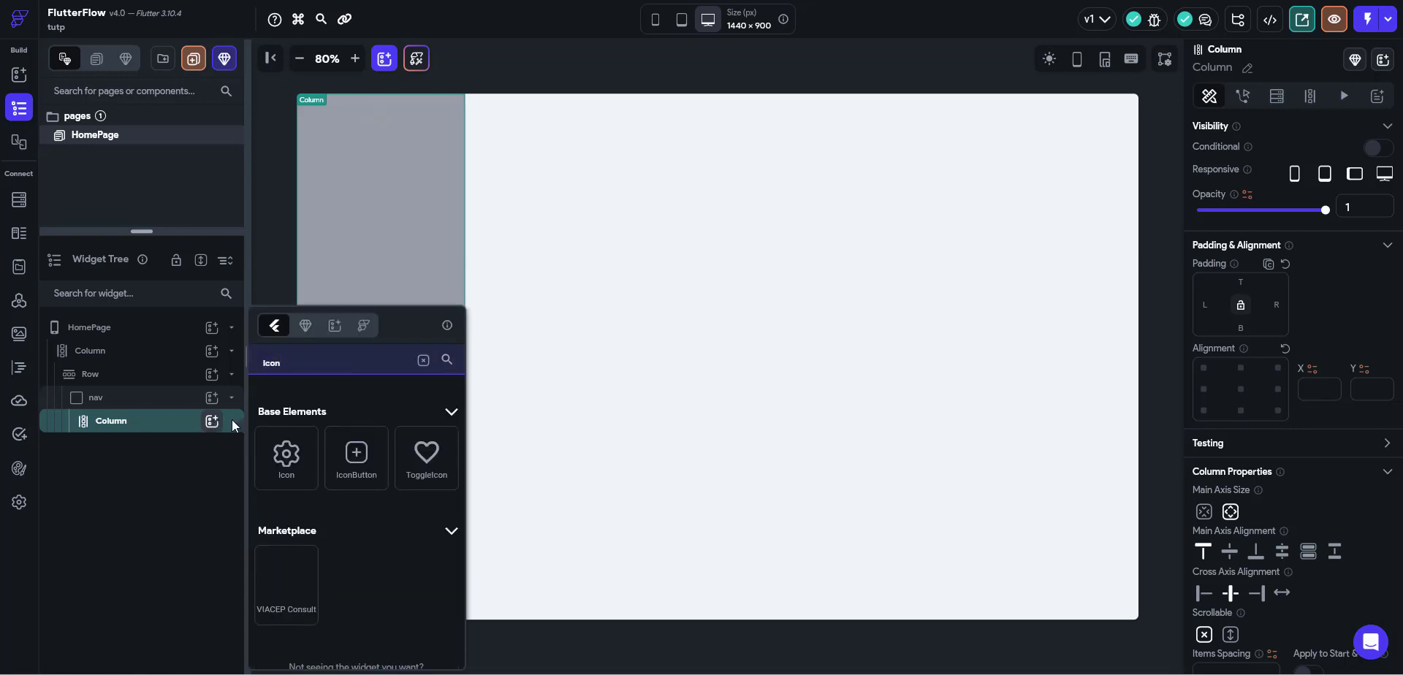
click(286, 460)
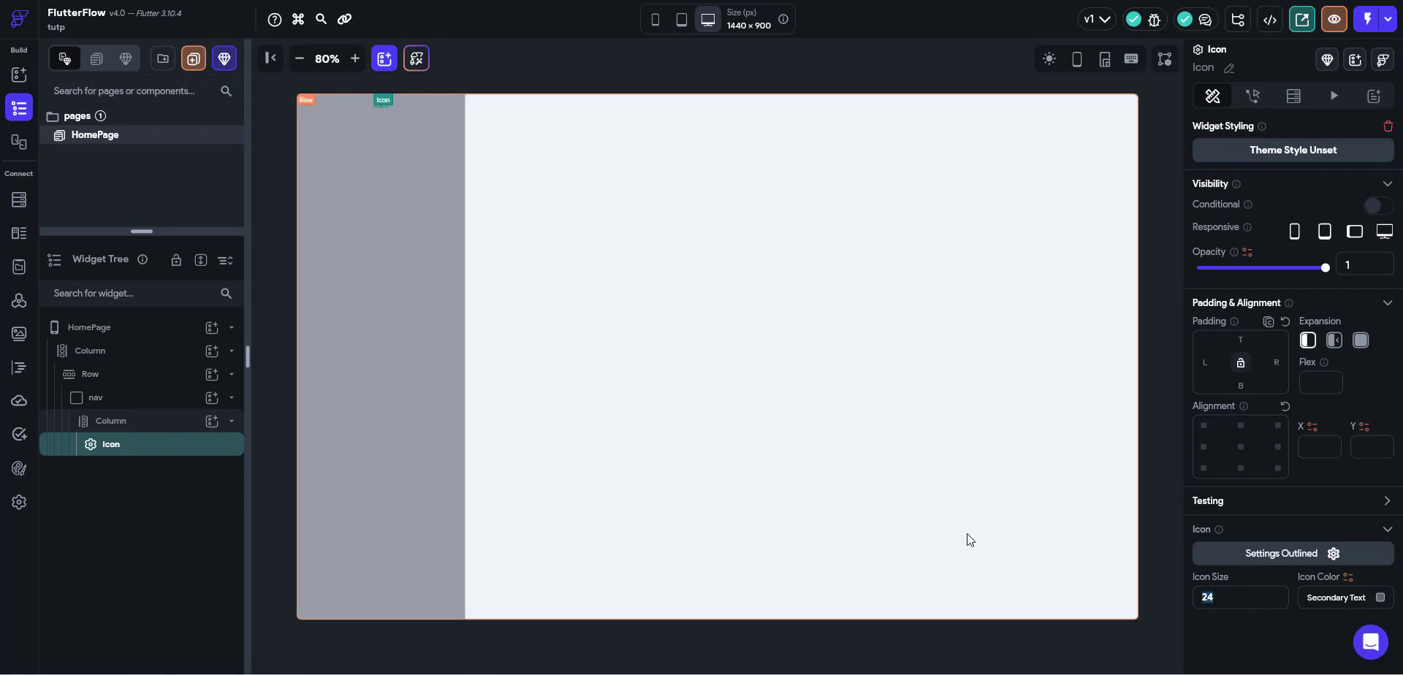
Set the nav icon's size to 80 and its color to white (#FFFFFF).
text(80)
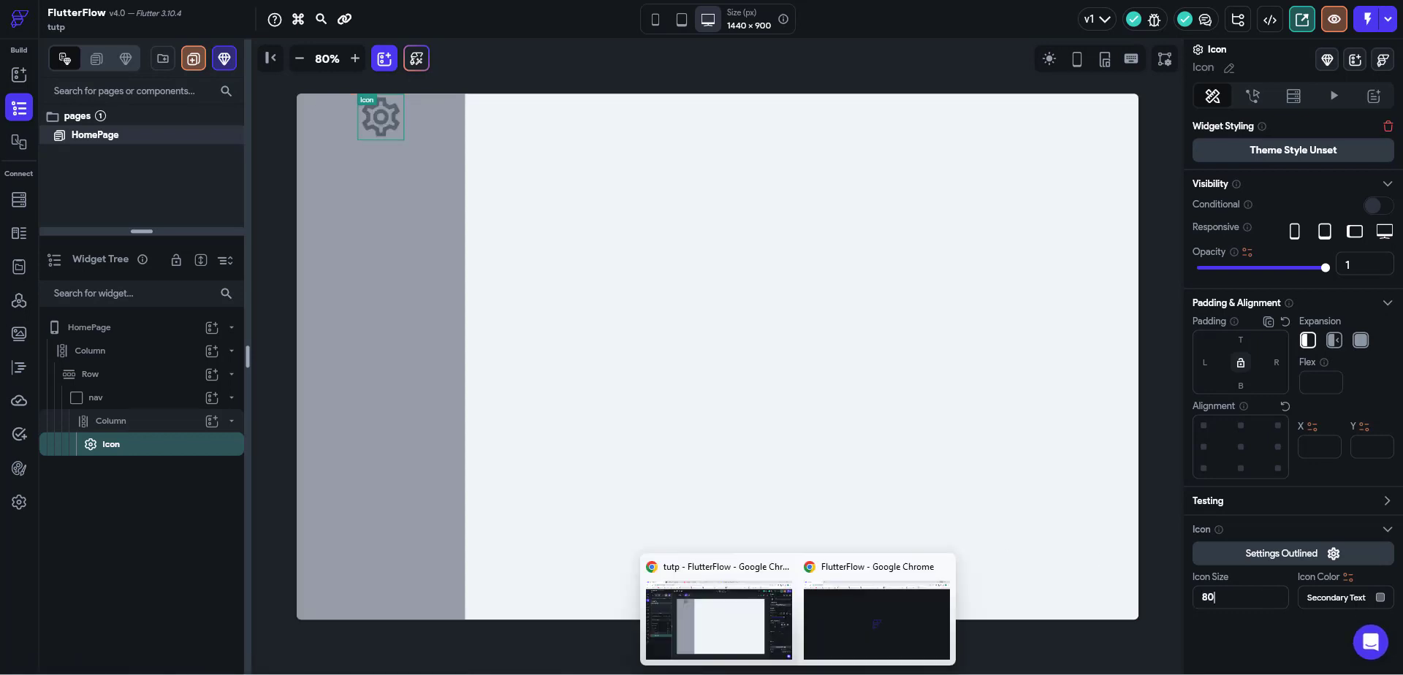
click(1380, 597)
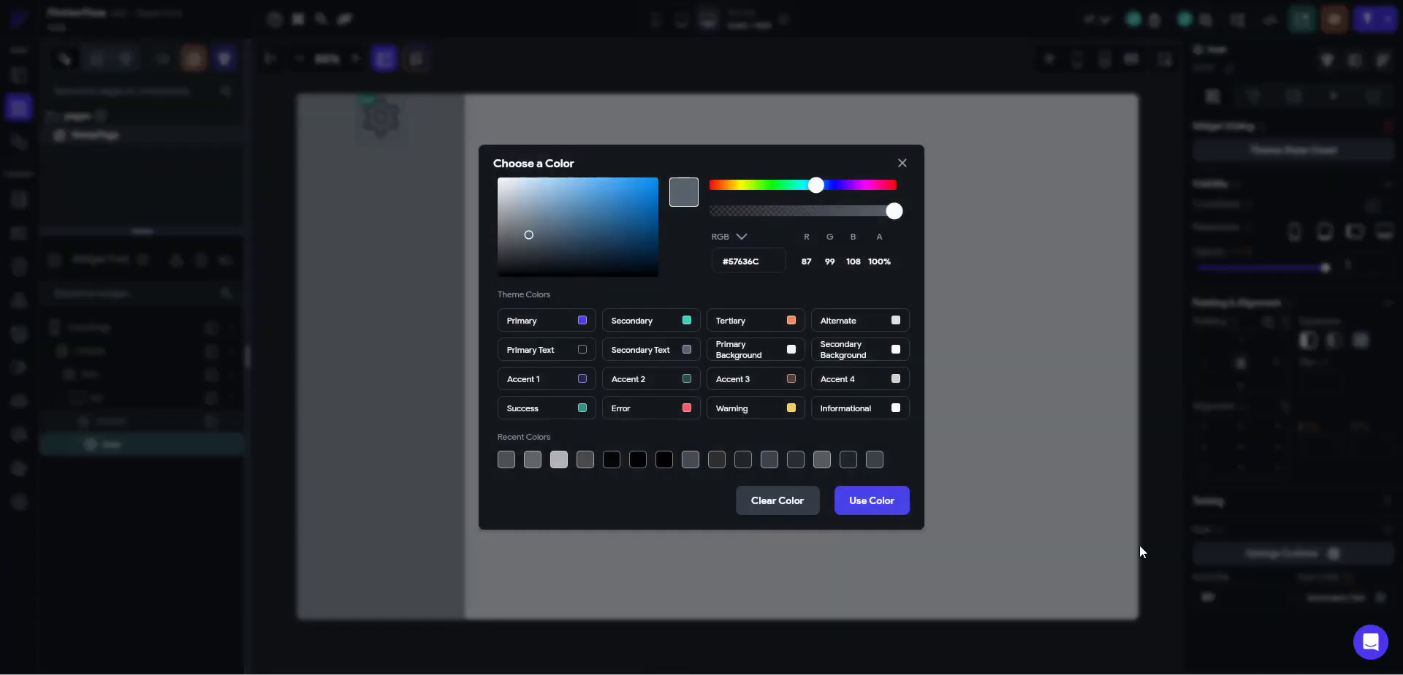
drag(533, 223, 485, 154)
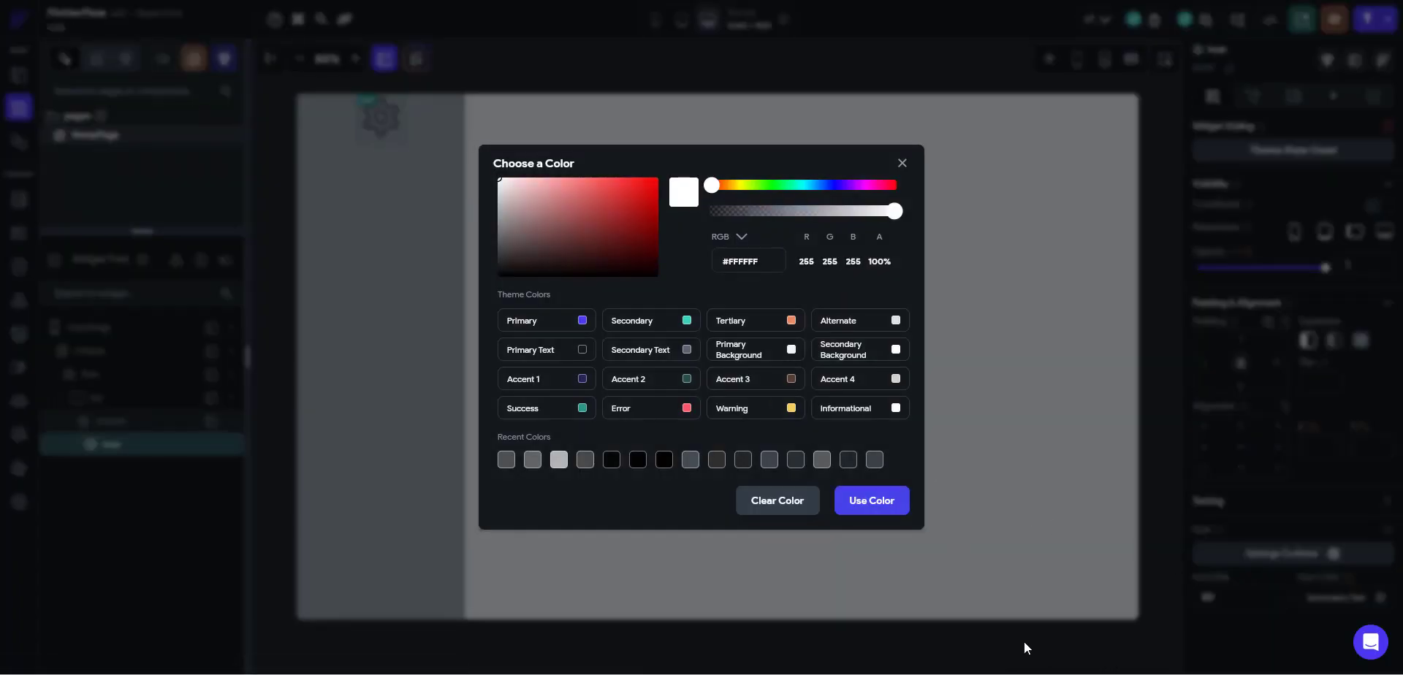
click(871, 500)
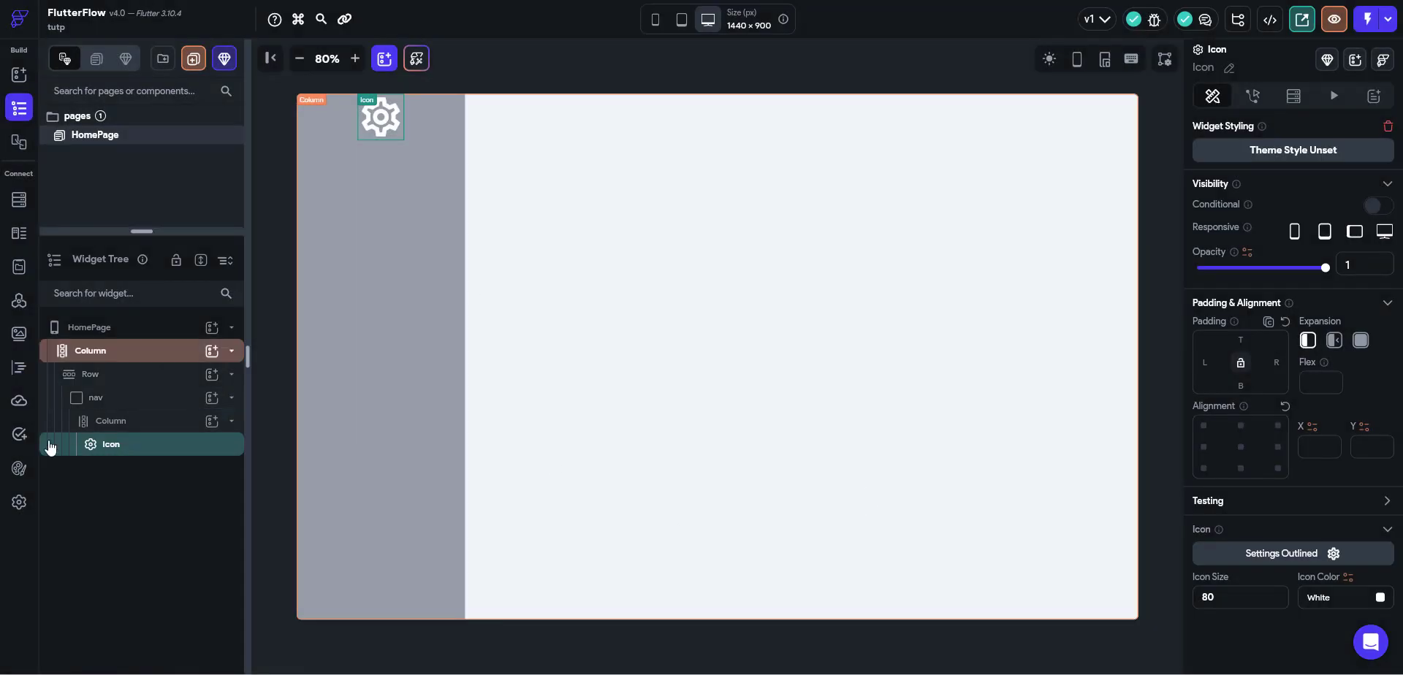
Give the nav icon a top padding of 20.
click(1240, 339)
text(20)
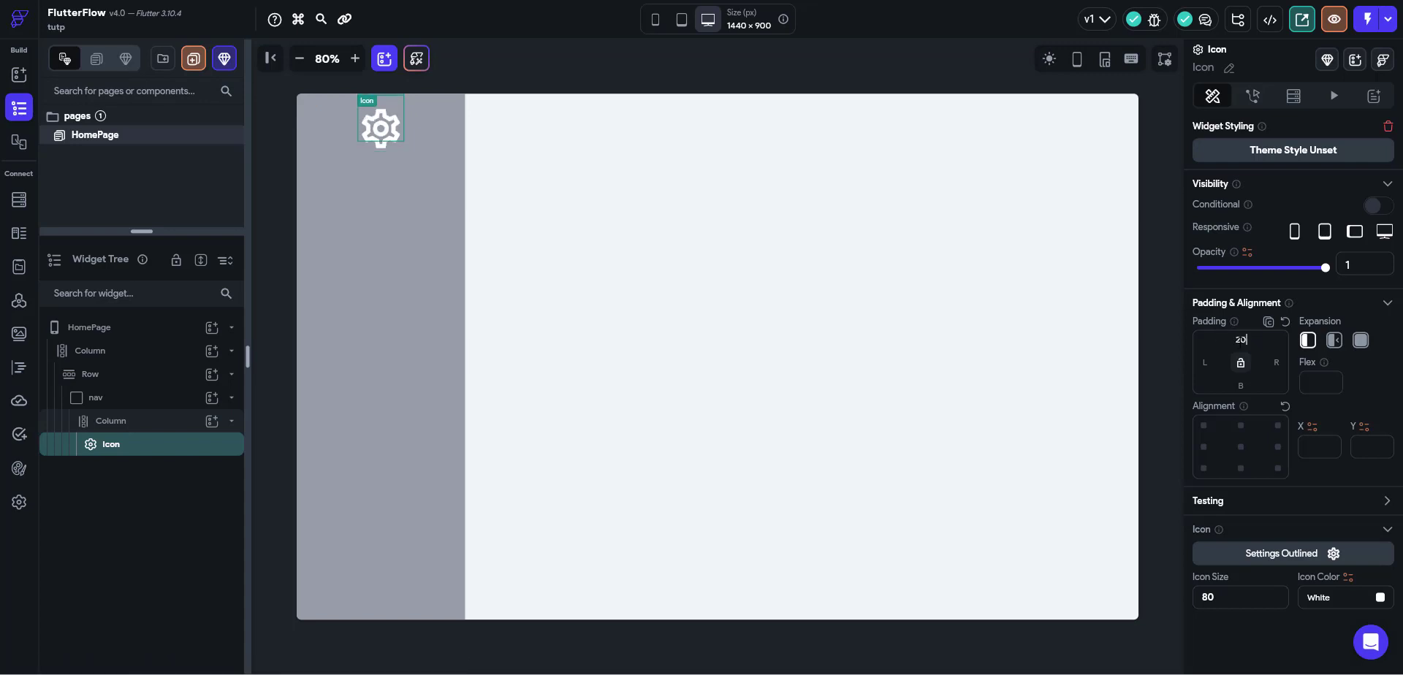
Add a Row below the icon in the nav Column and rename it menu1.
click(211, 422)
click(426, 441)
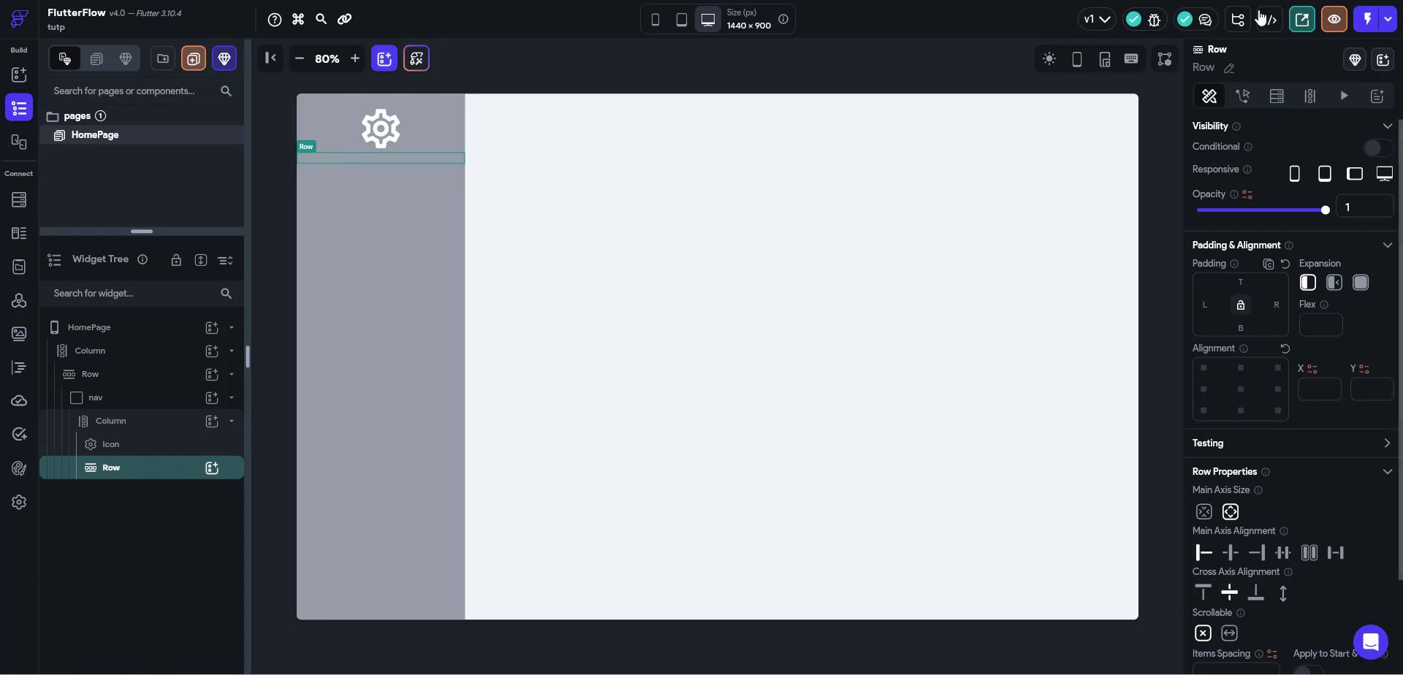
click(1229, 68)
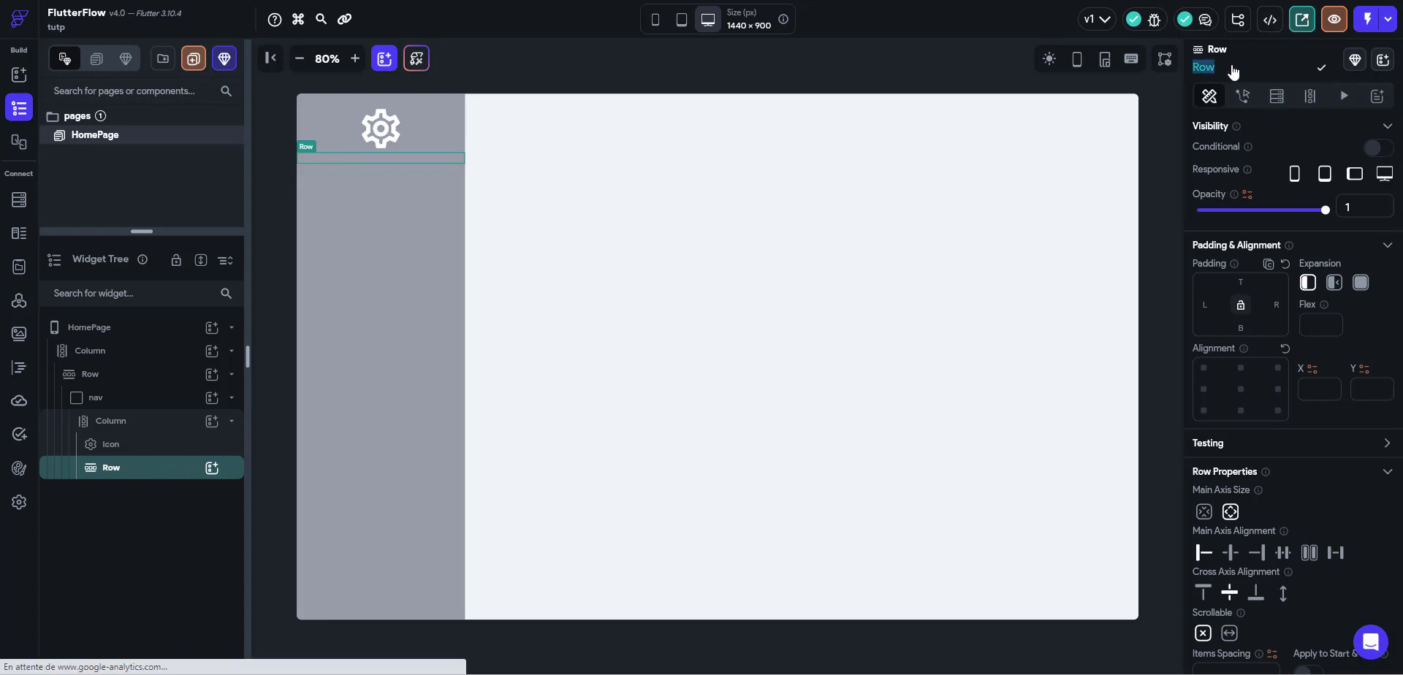
text(menu1)
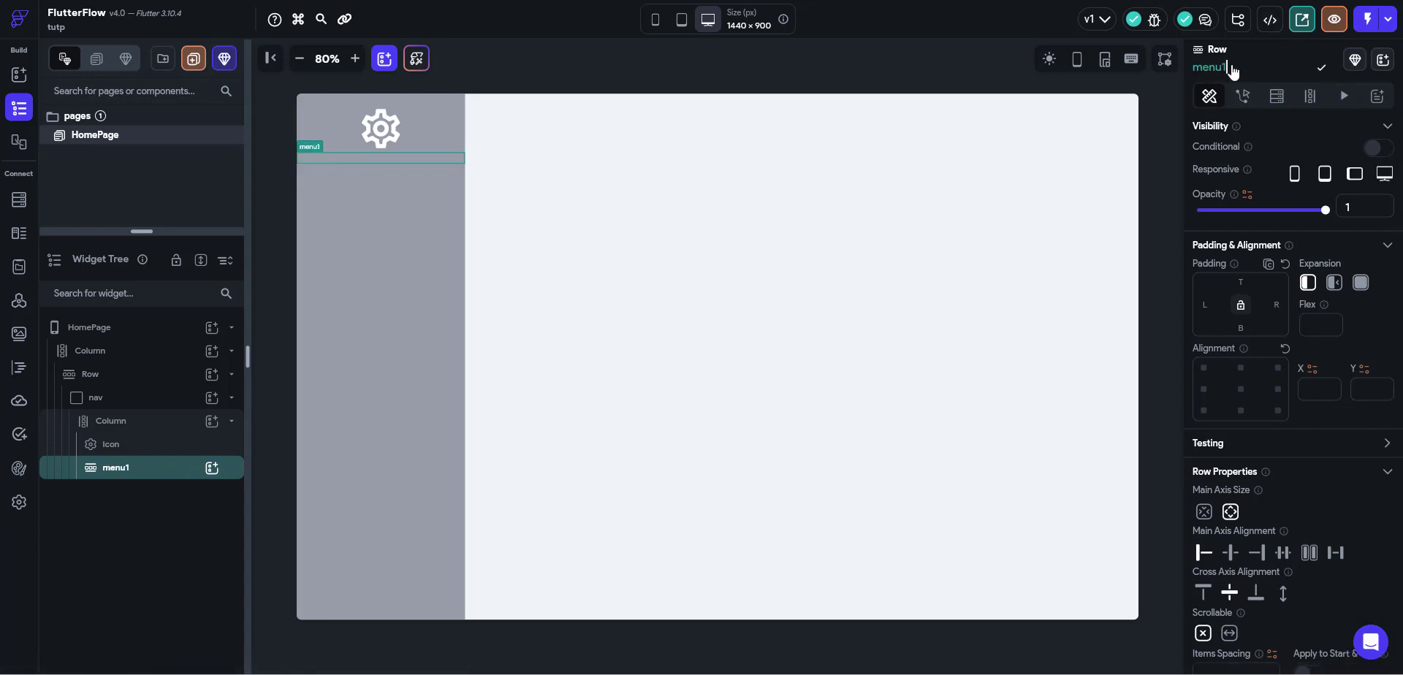
key(Return)
Add an Icon widget followed by a Text widget inside the menu1 row.
click(211, 469)
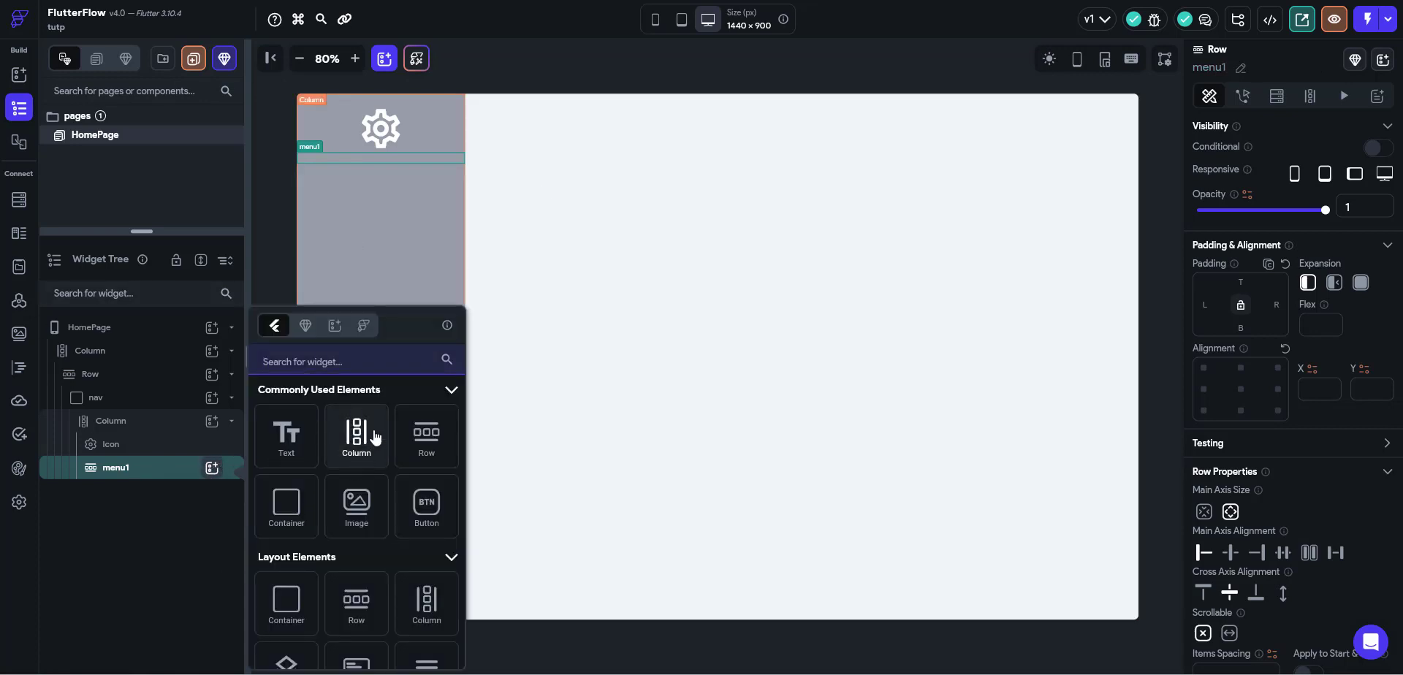
text(ICON)
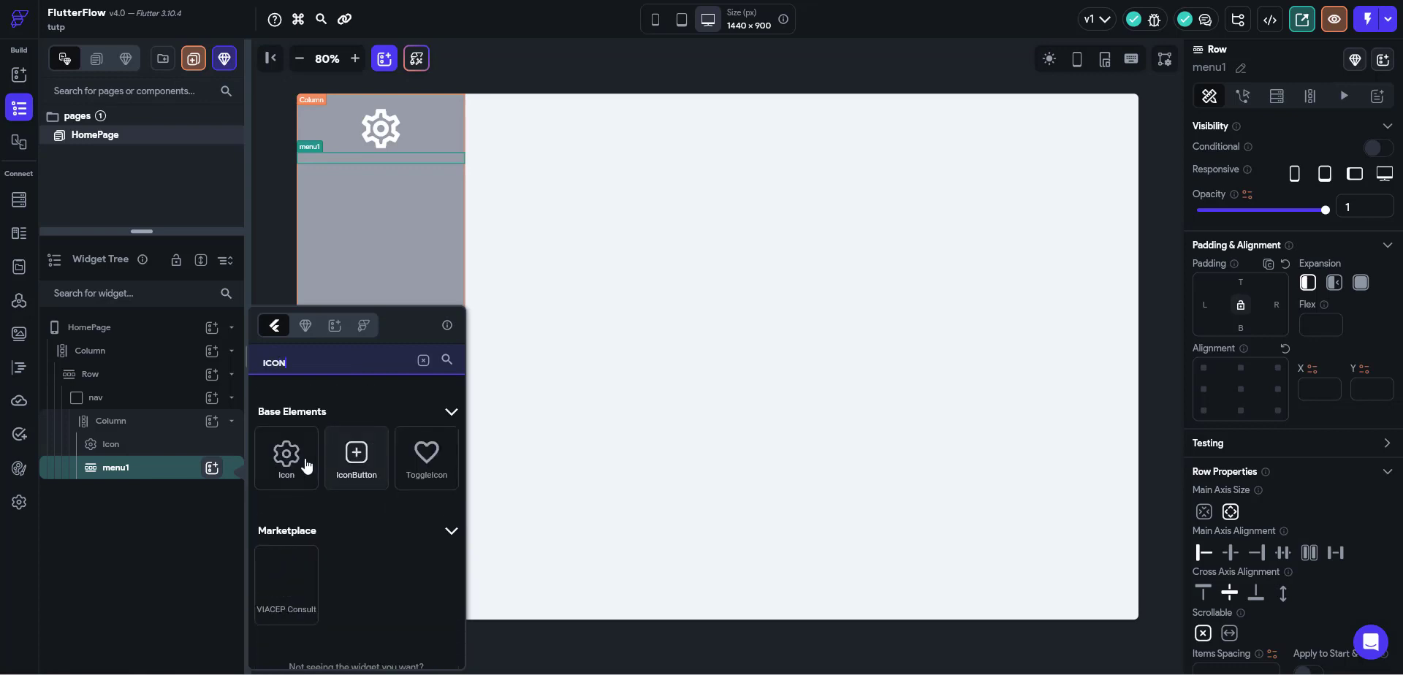
click(306, 464)
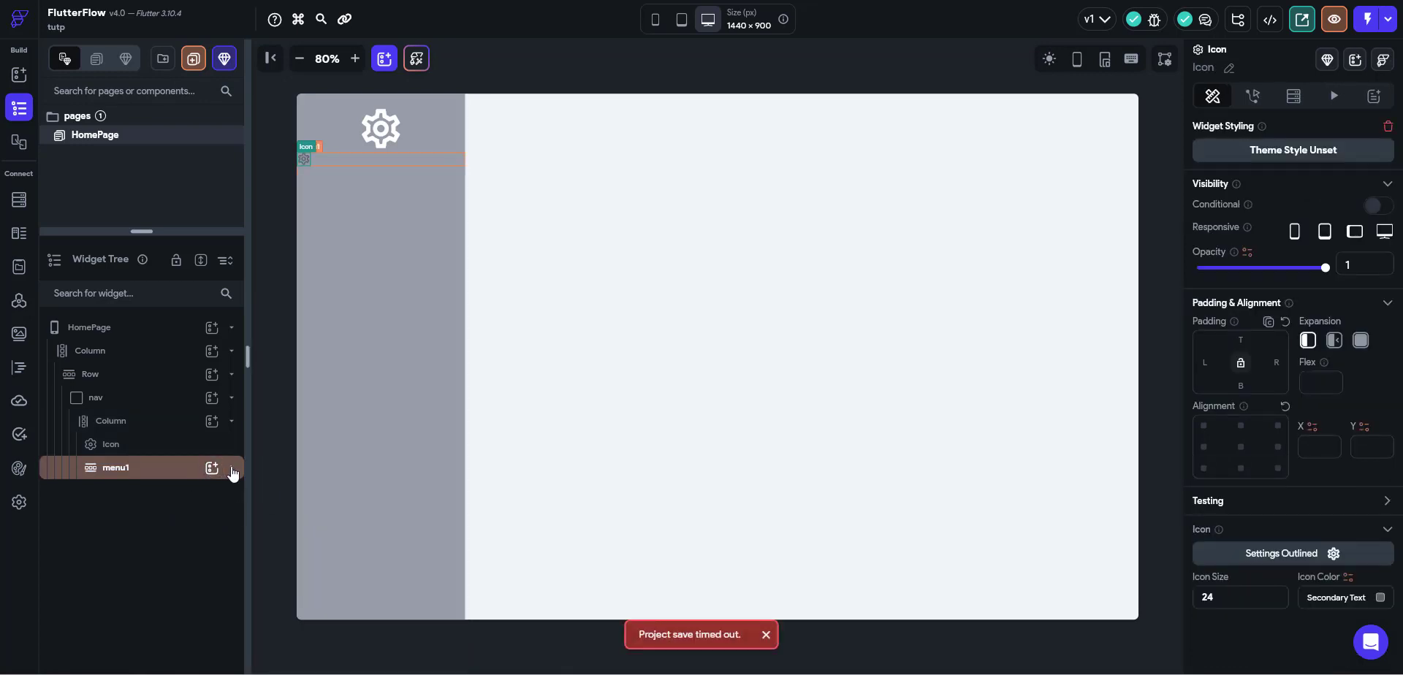
click(211, 468)
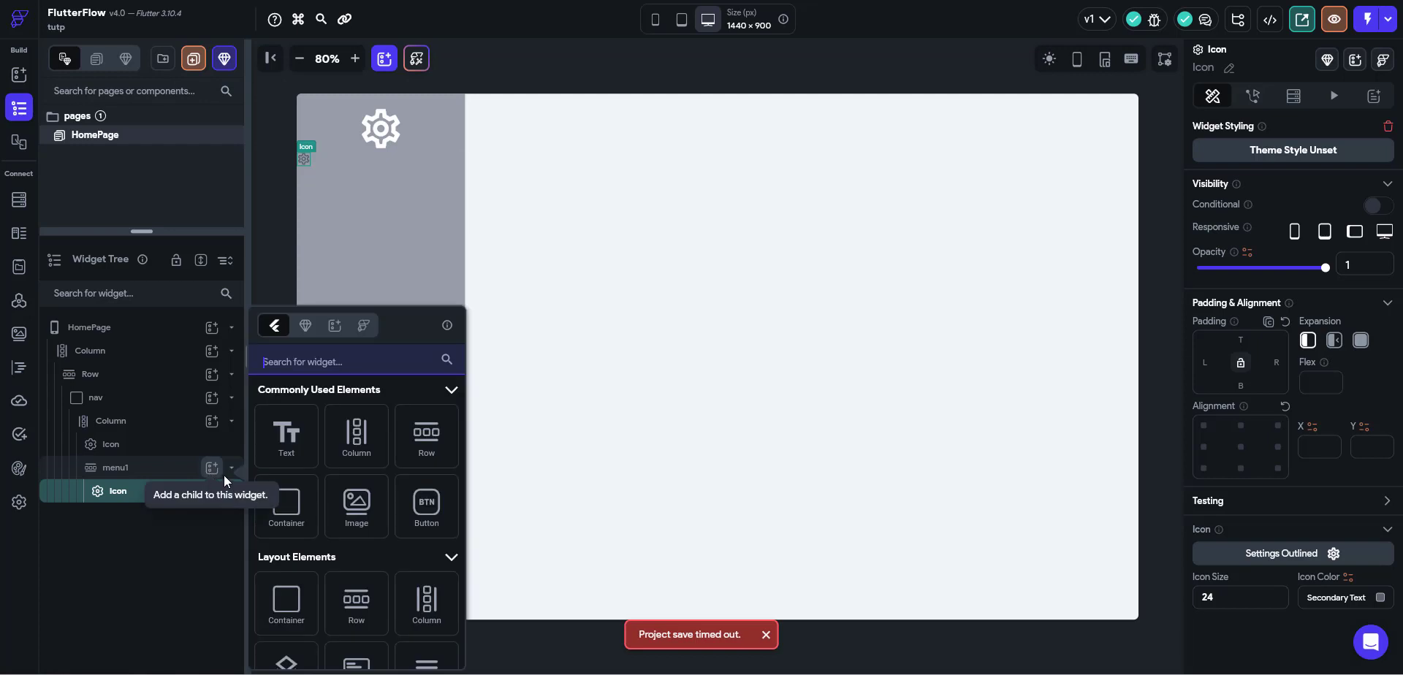
click(286, 437)
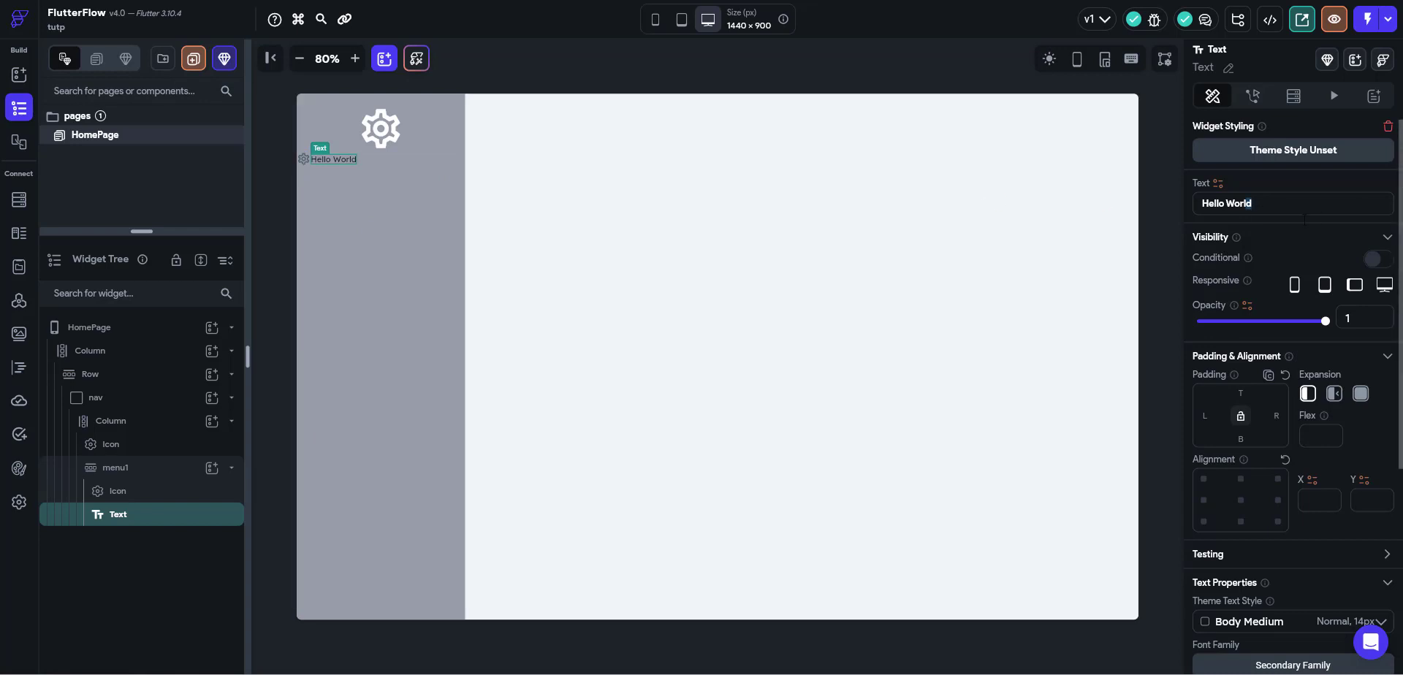
Replace the text of the Text widget in the menu1 row with "page 1".
key(BackSpace)
key(BackSpace)
key(BackSpace)
key(BackSpace)
key(BackSpace)
key(BackSpace)
key(BackSpace)
key(BackSpace)
key(BackSpace)
key(BackSpace)
key(BackSpace)
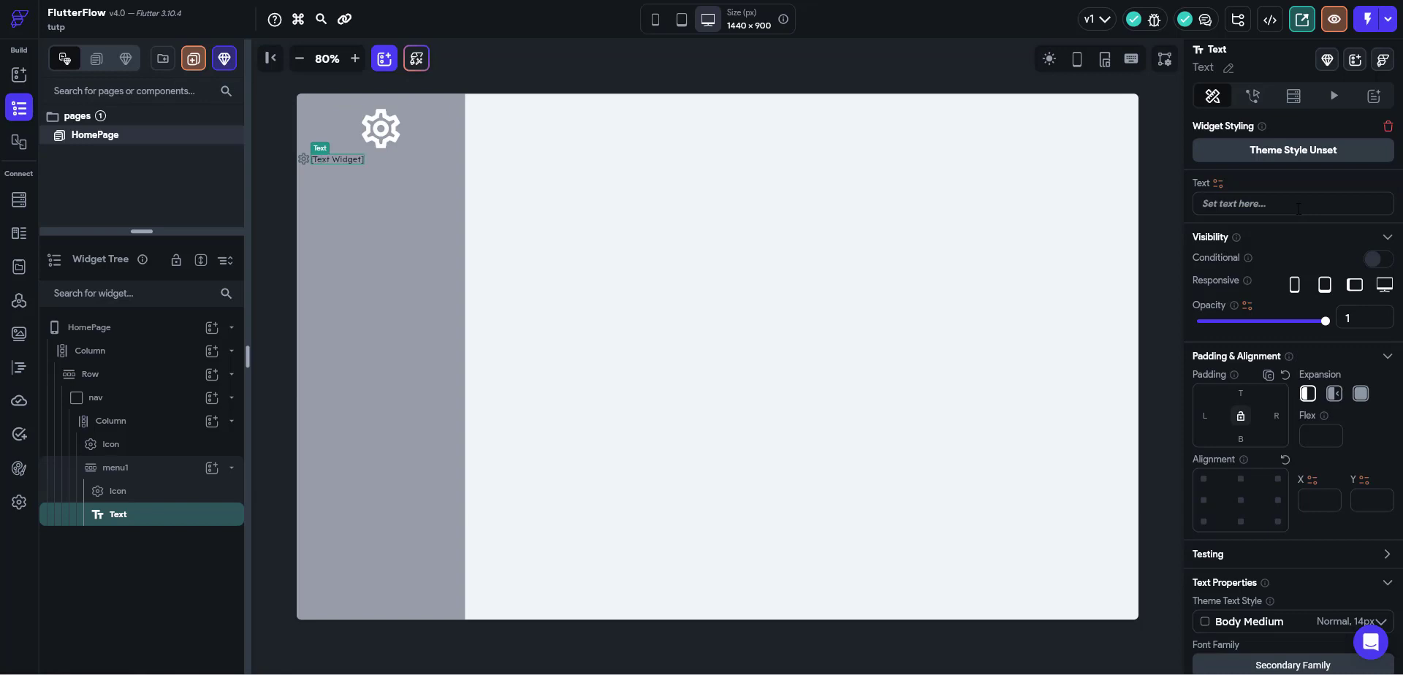
text(page 1)
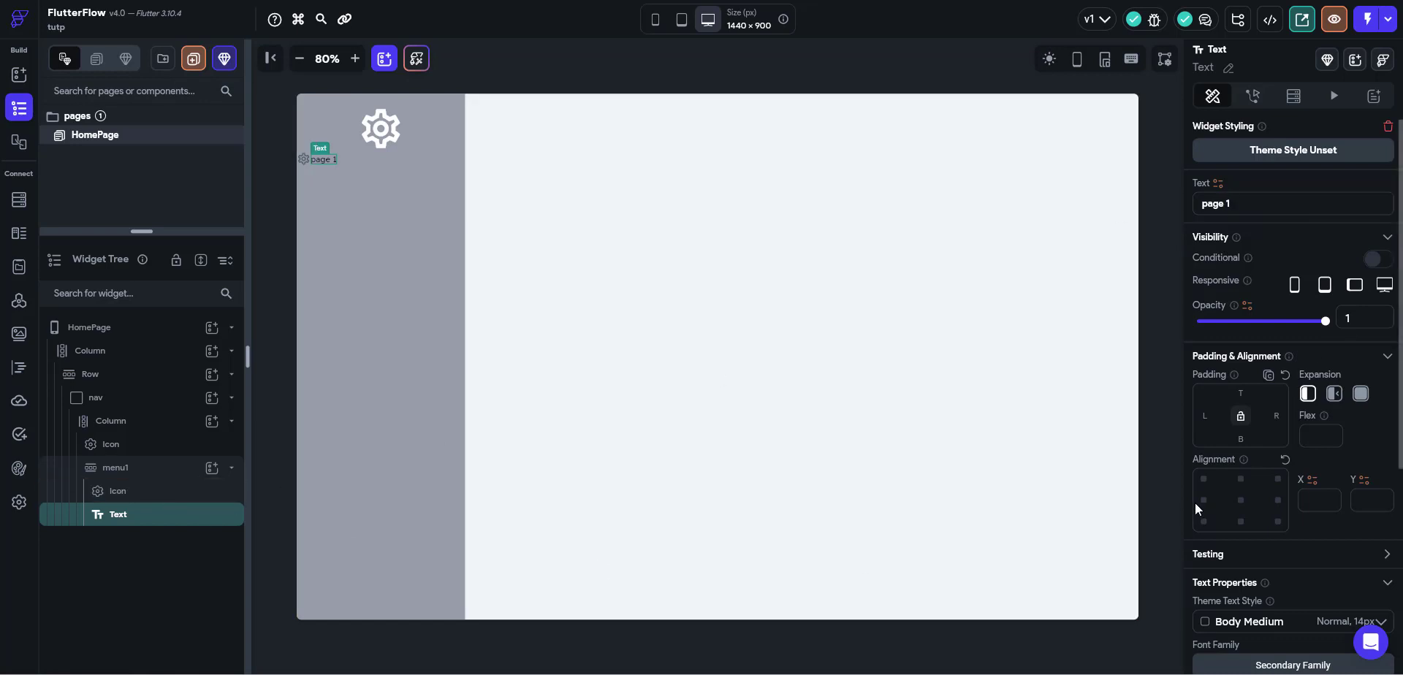
Set the text color of the "page 1" label to White.
scroll(1196, 509, down, 4)
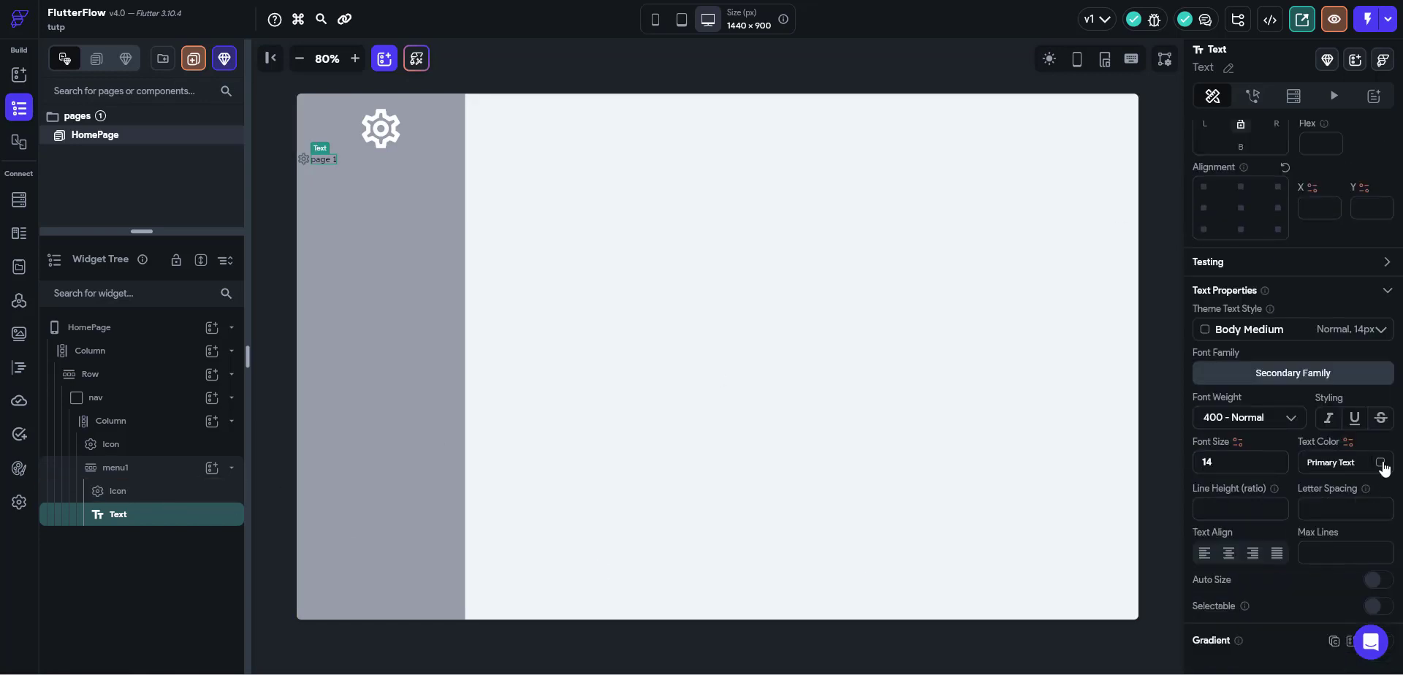
click(1380, 462)
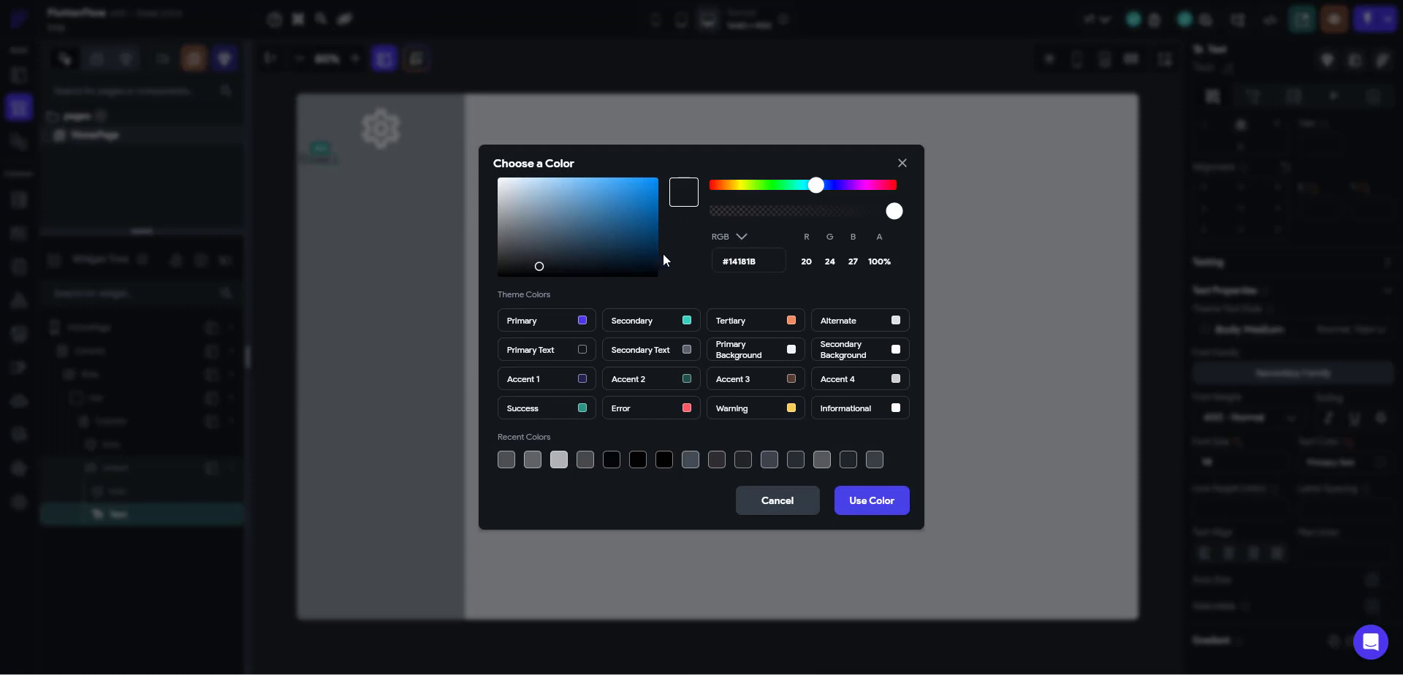
drag(525, 272, 485, 164)
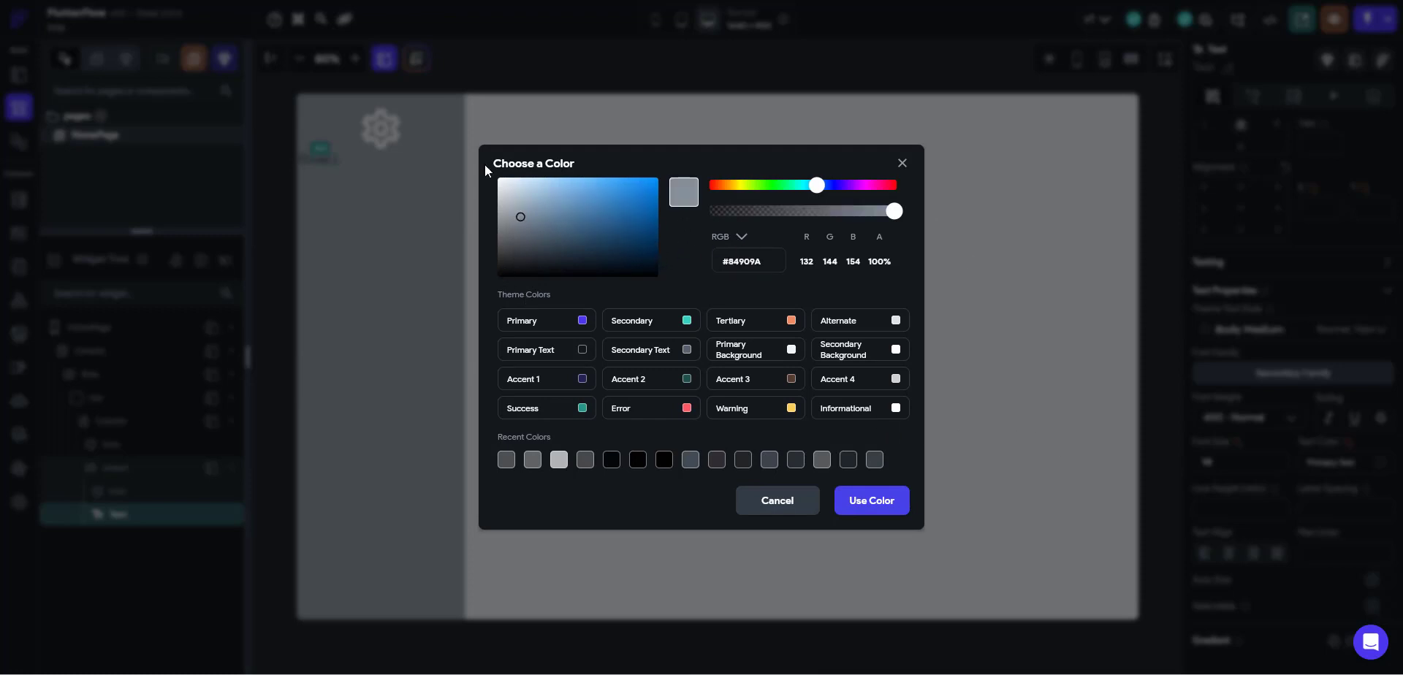
click(871, 501)
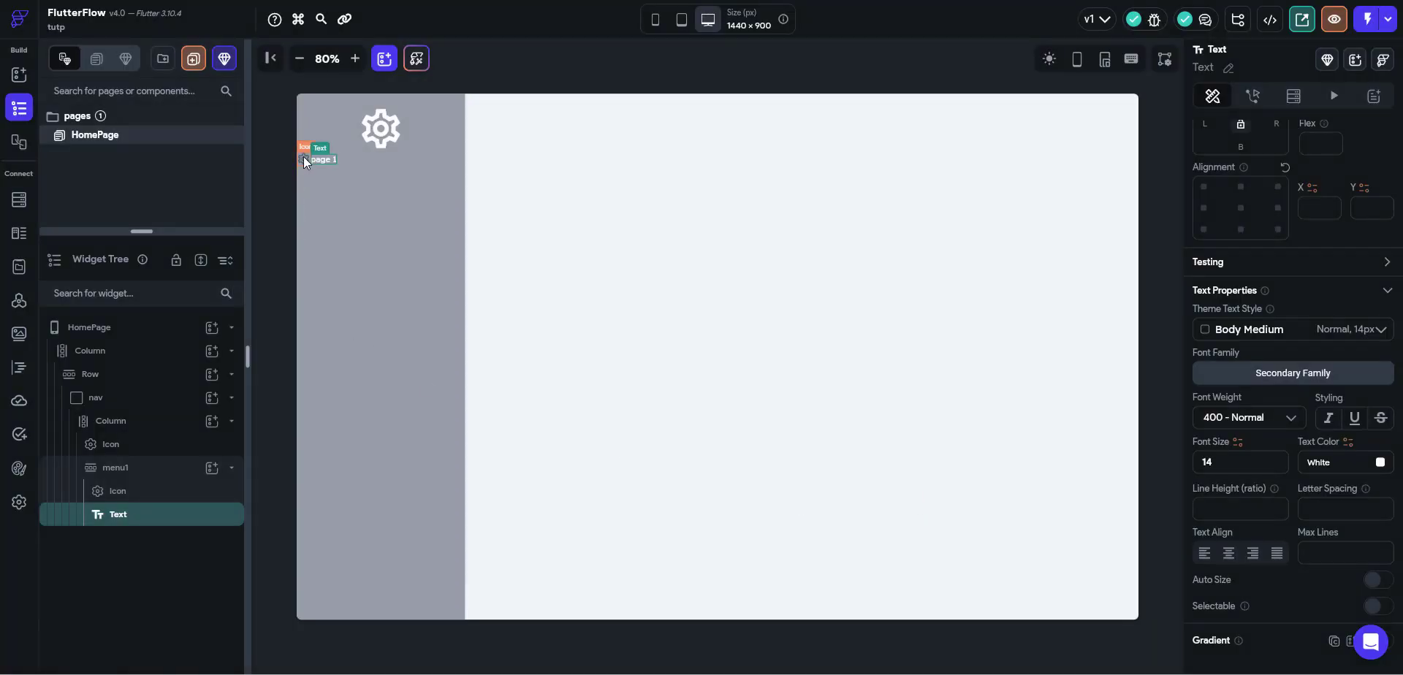
Set the menu1 row's icon color to White and its icon size to 34.
click(304, 158)
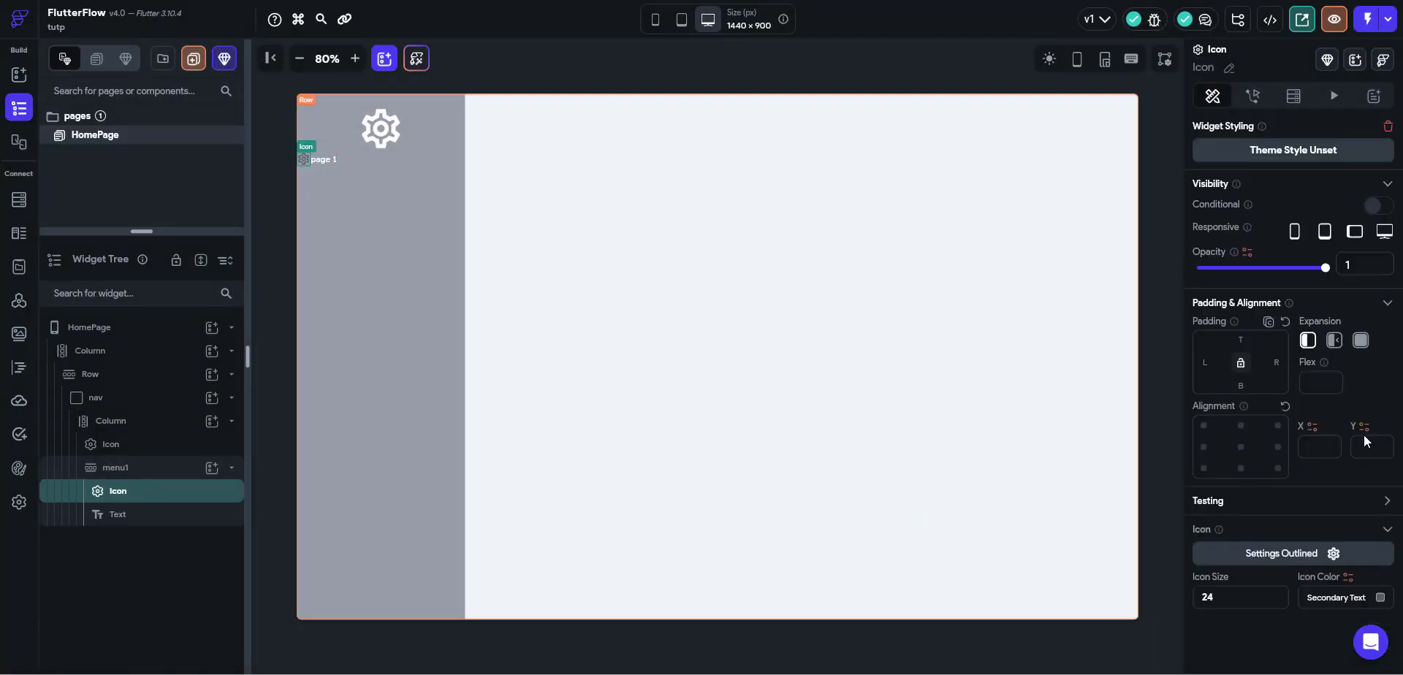
click(1380, 597)
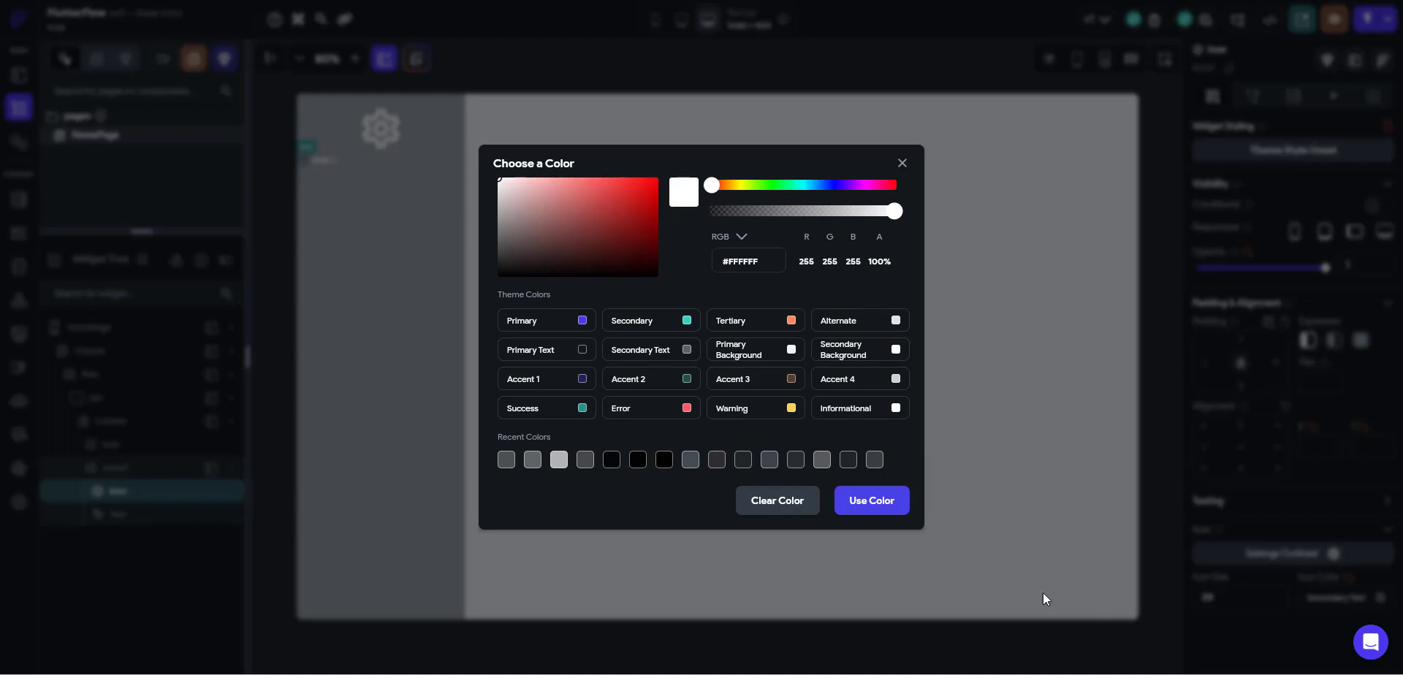
click(852, 500)
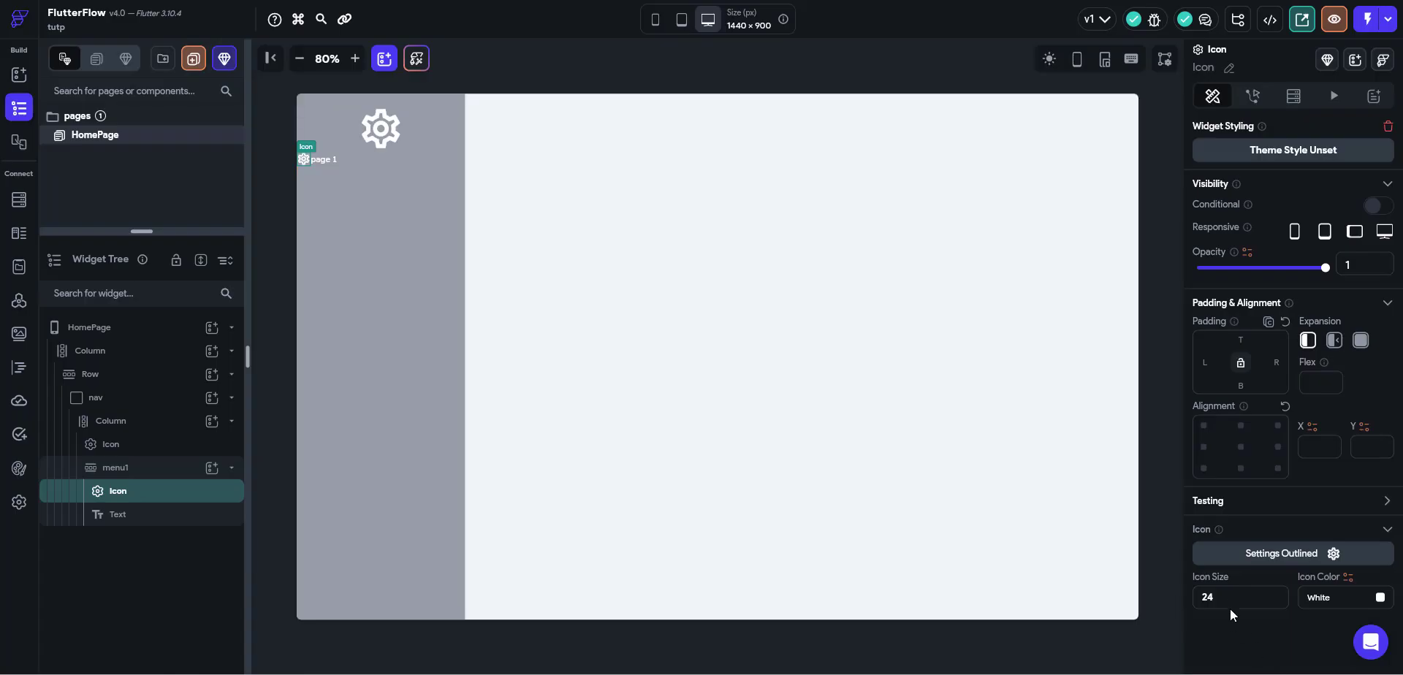
key(ctrl+a)
text(34)
Give the "page 1" text a font size of 18 and a left padding of 8.
click(181, 516)
scroll(1338, 568, down, 3)
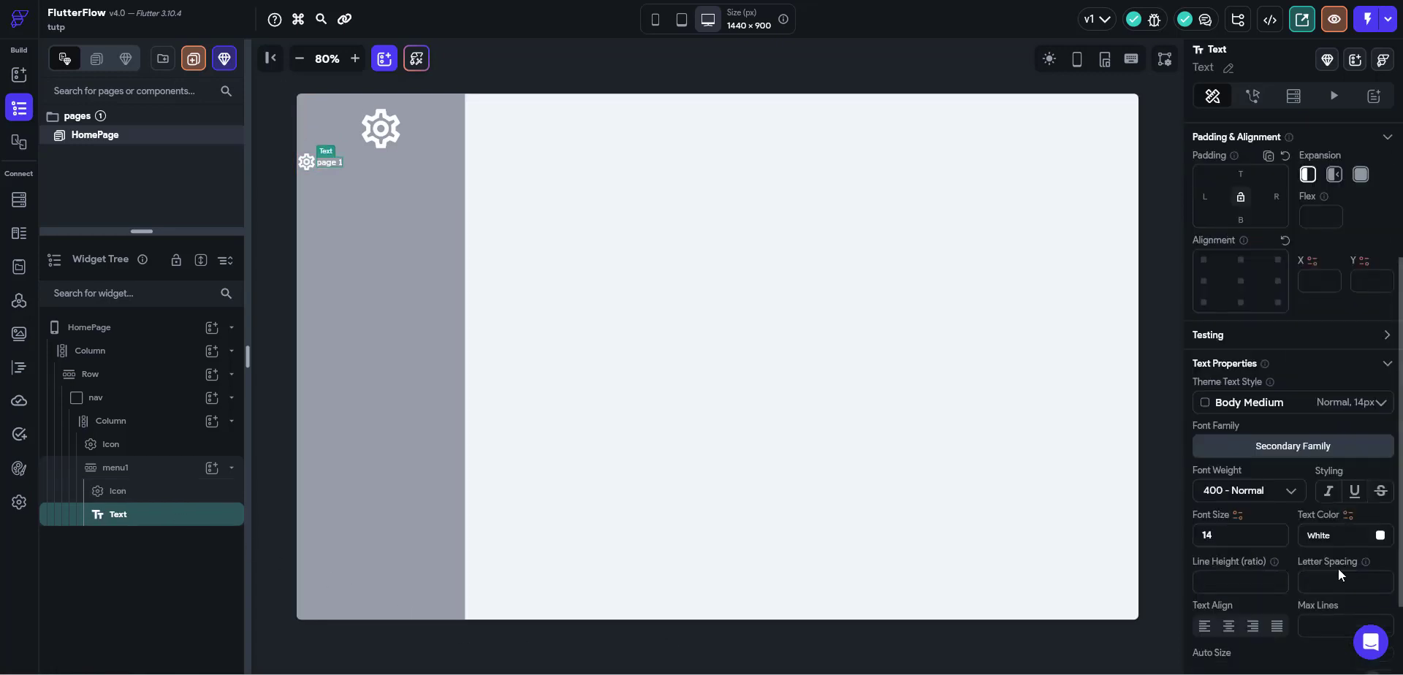
drag(1241, 535, 986, 545)
text(18)
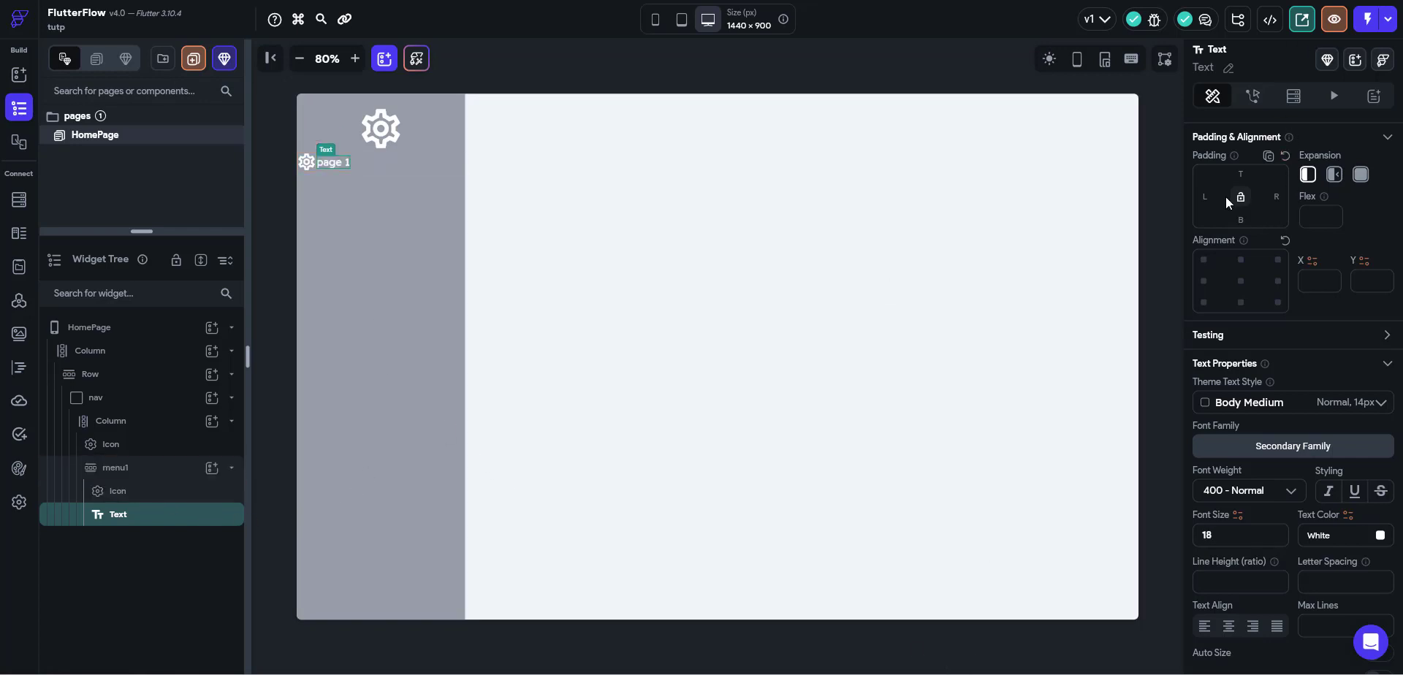
text(8)
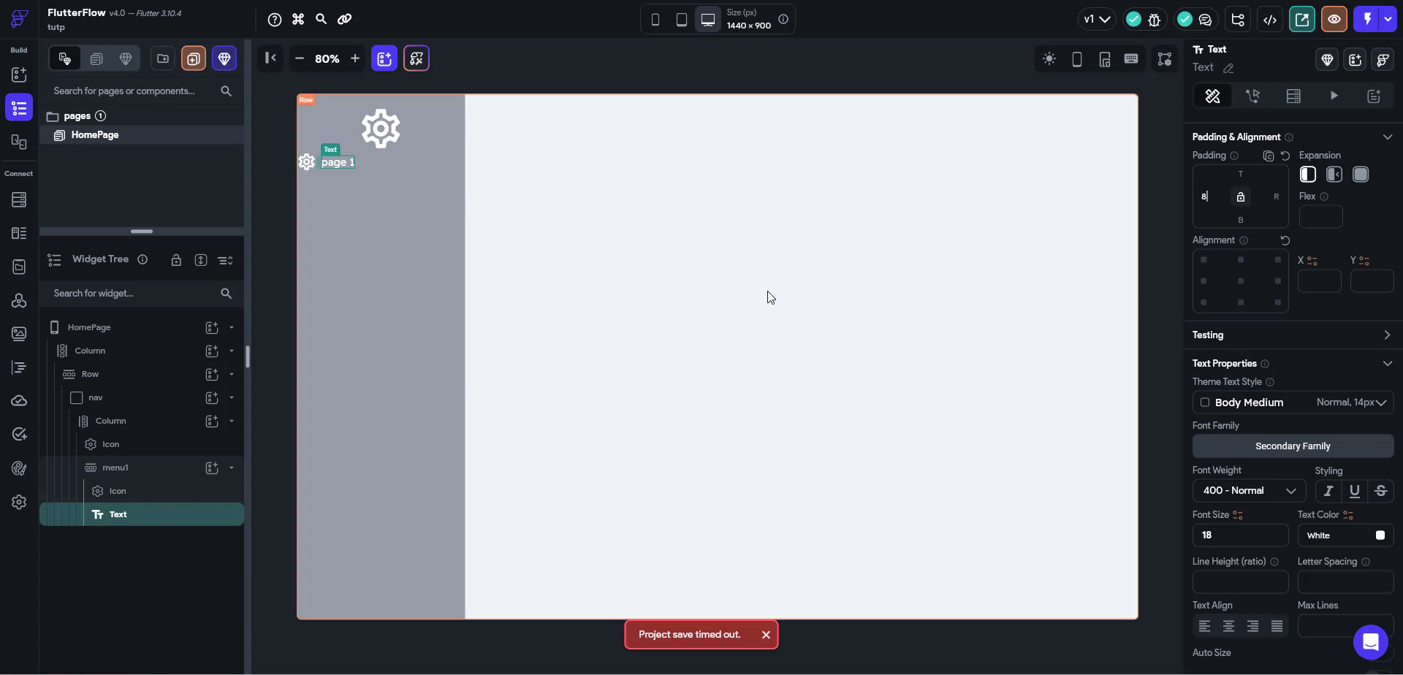
click(275, 376)
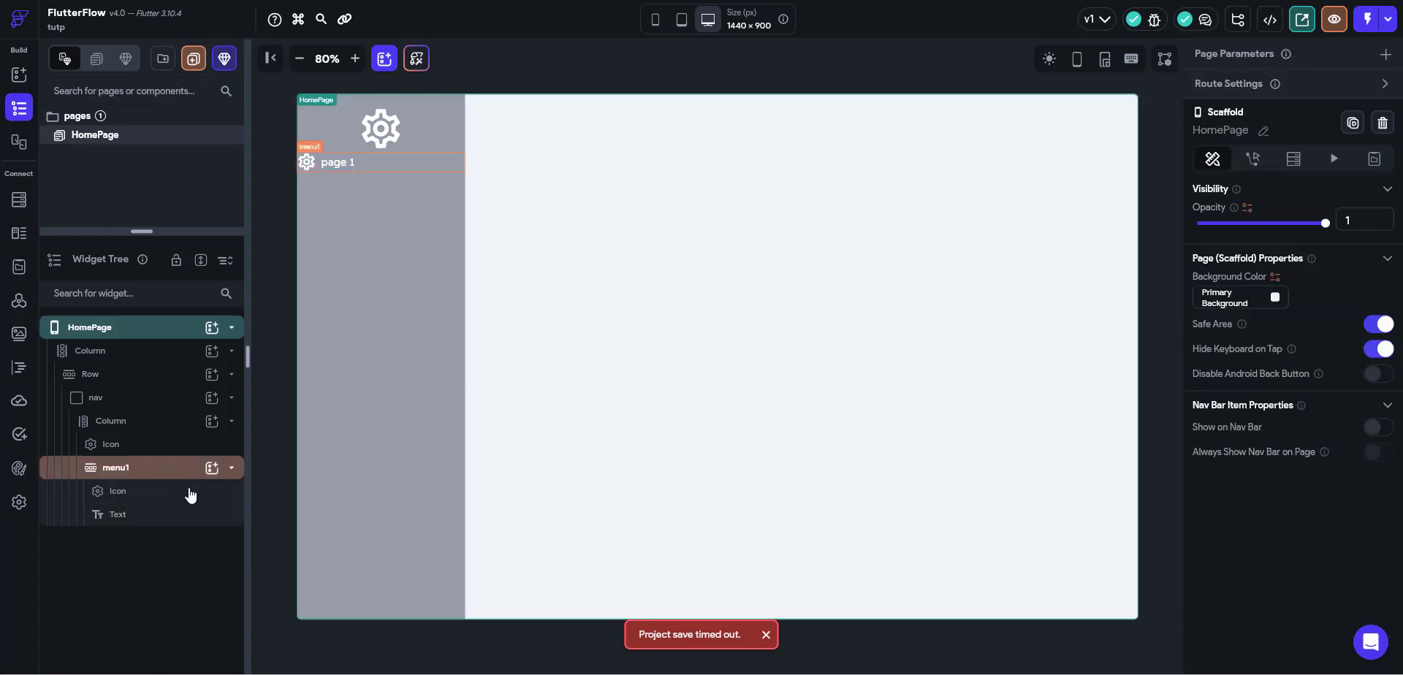
Duplicate the menu1 row and rename the copy menu2.
click(167, 476)
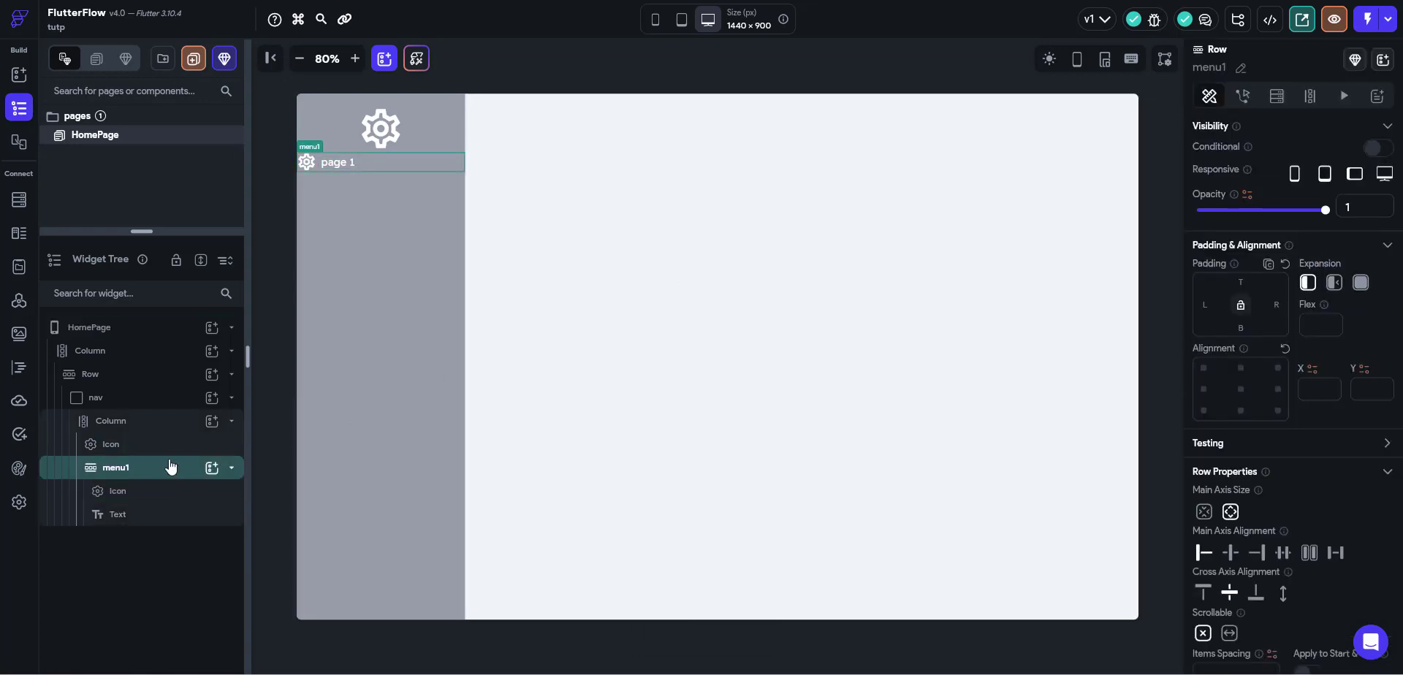
key(ctrl+d)
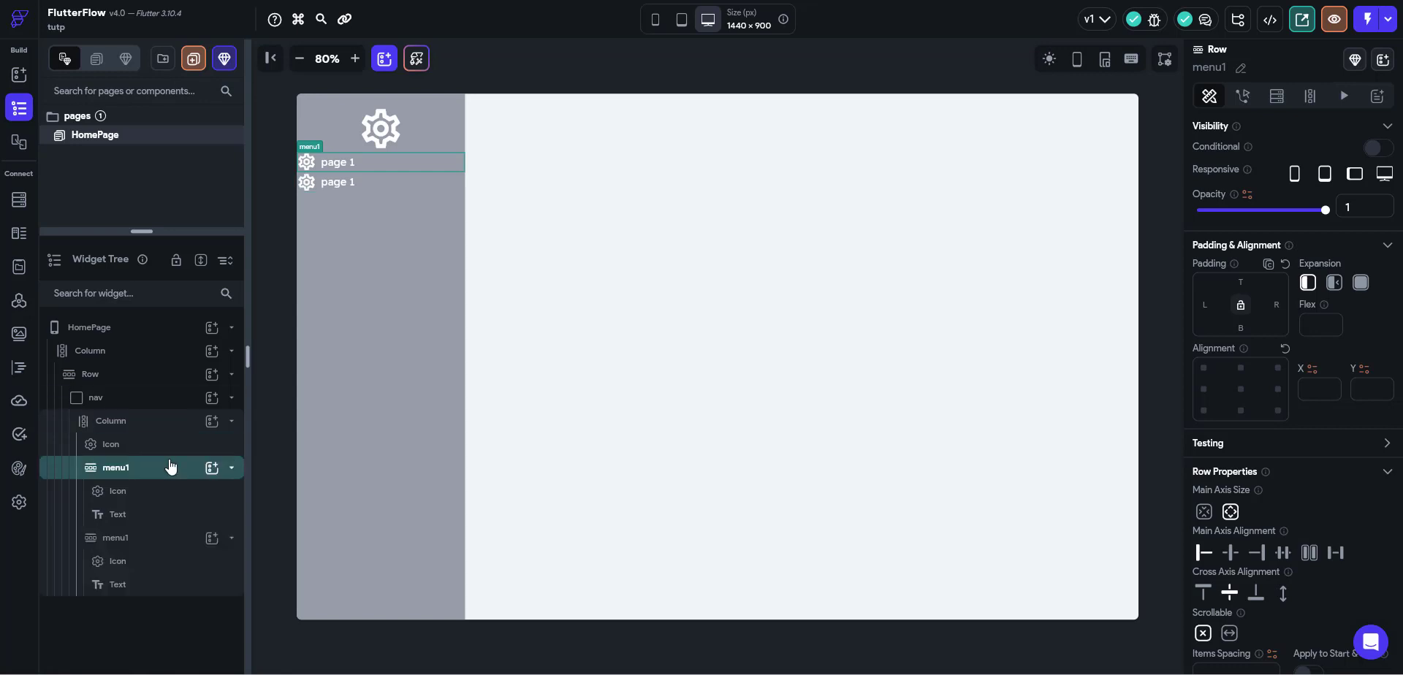
click(167, 546)
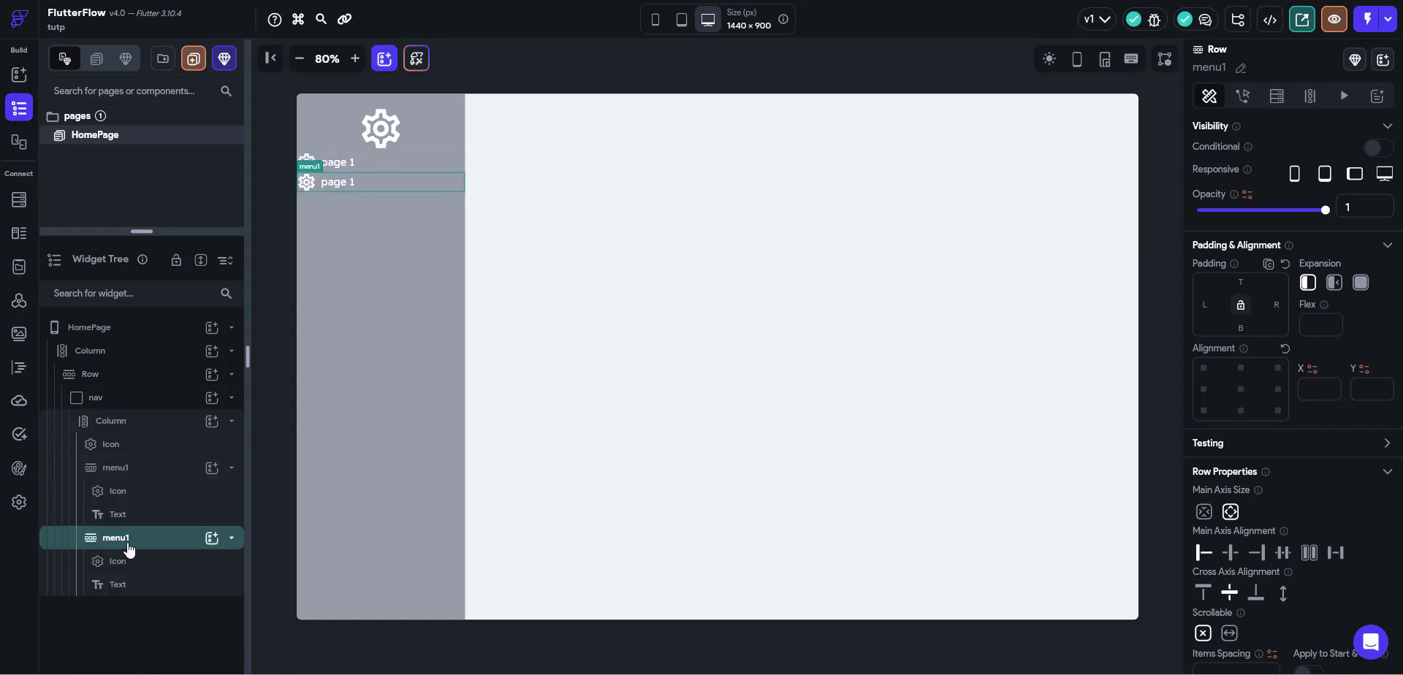
click(1241, 72)
key(BackSpace)
text(2)
key(Return)
Duplicate the menu2 row to create a third menu row and select the copy.
click(126, 548)
key(ctrl+d)
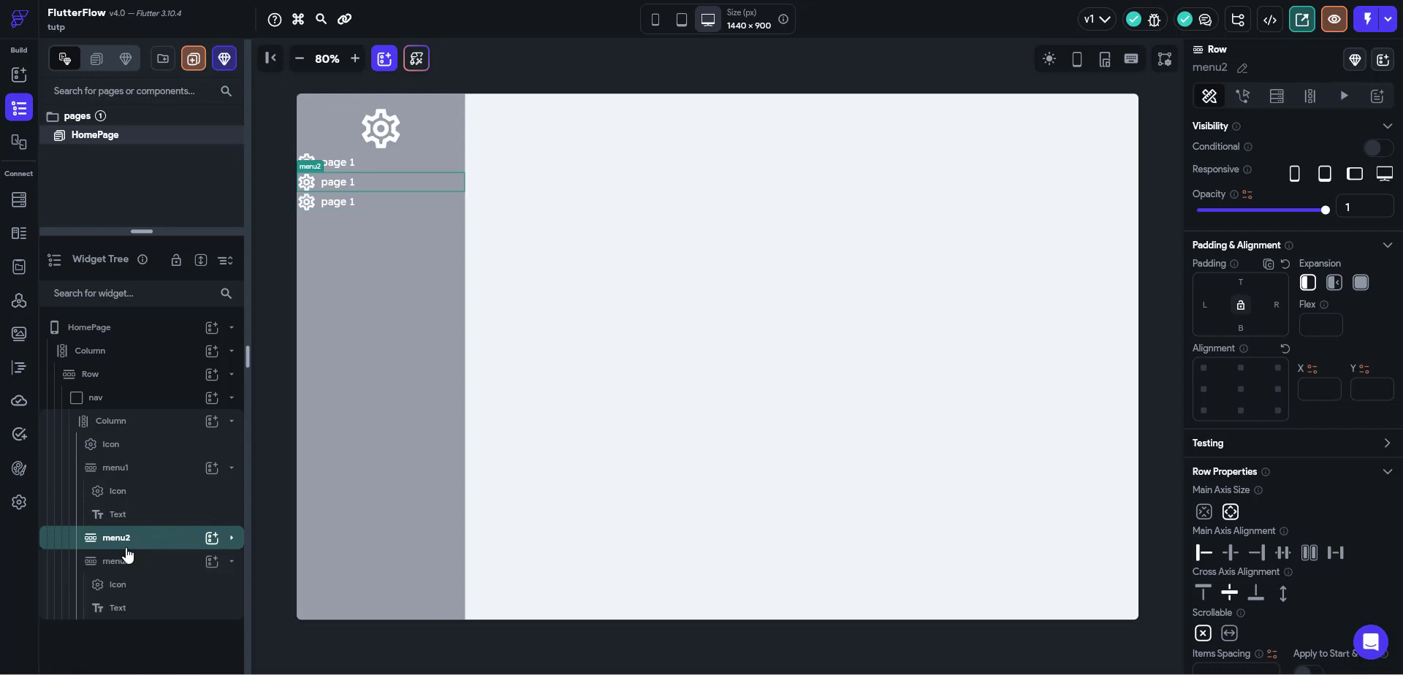
click(127, 569)
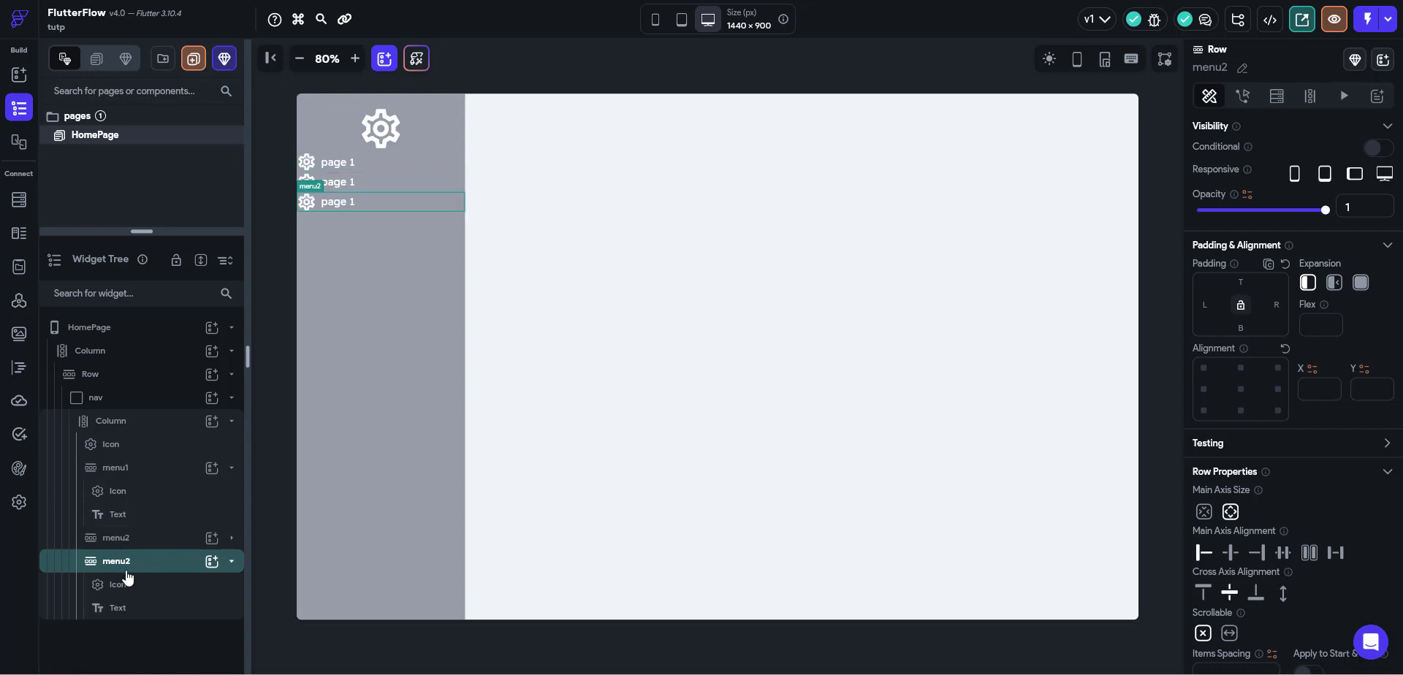
click(128, 570)
click(127, 570)
double_click(131, 567)
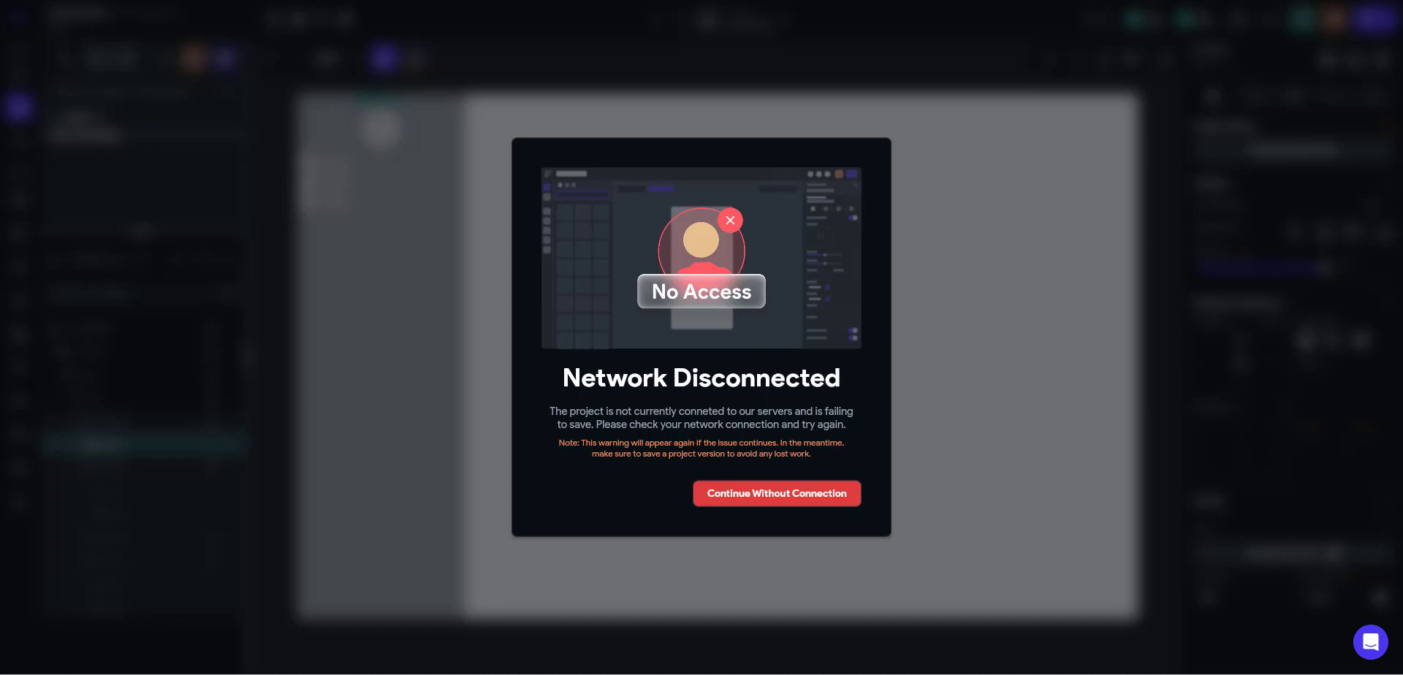
click(897, 673)
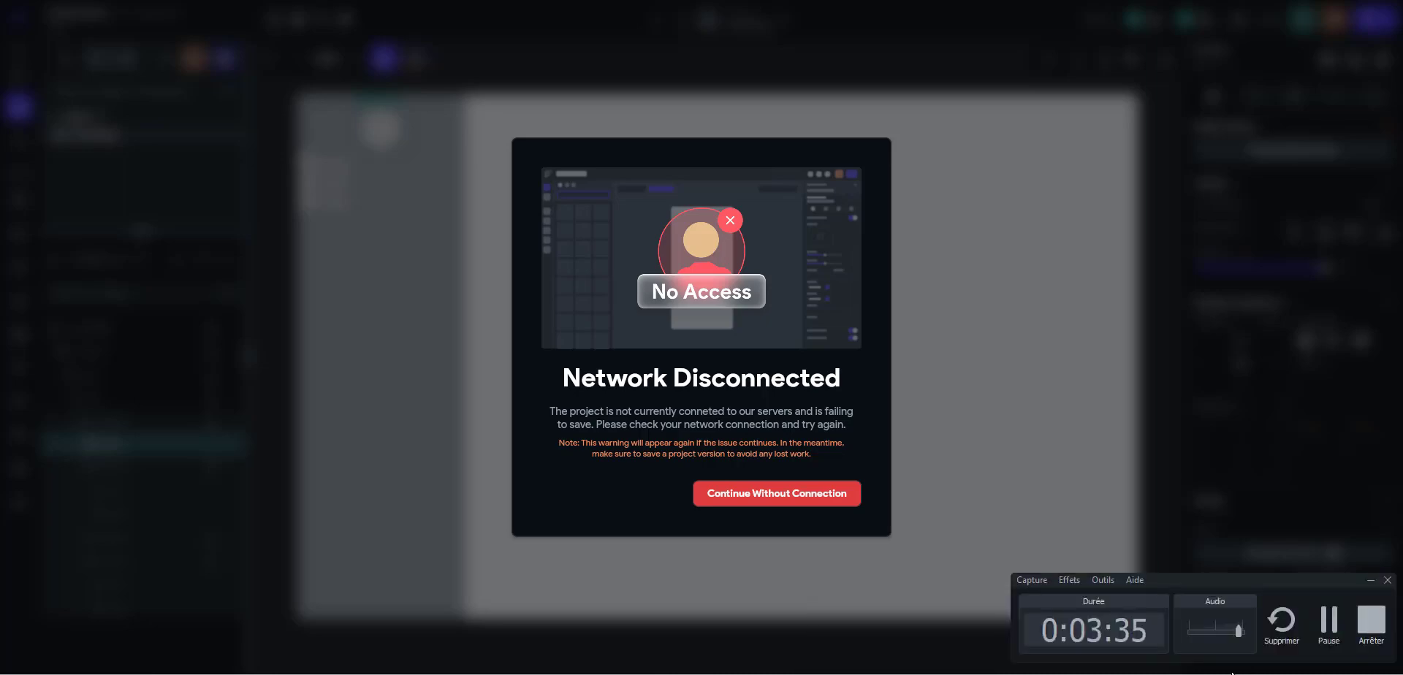
click(1330, 628)
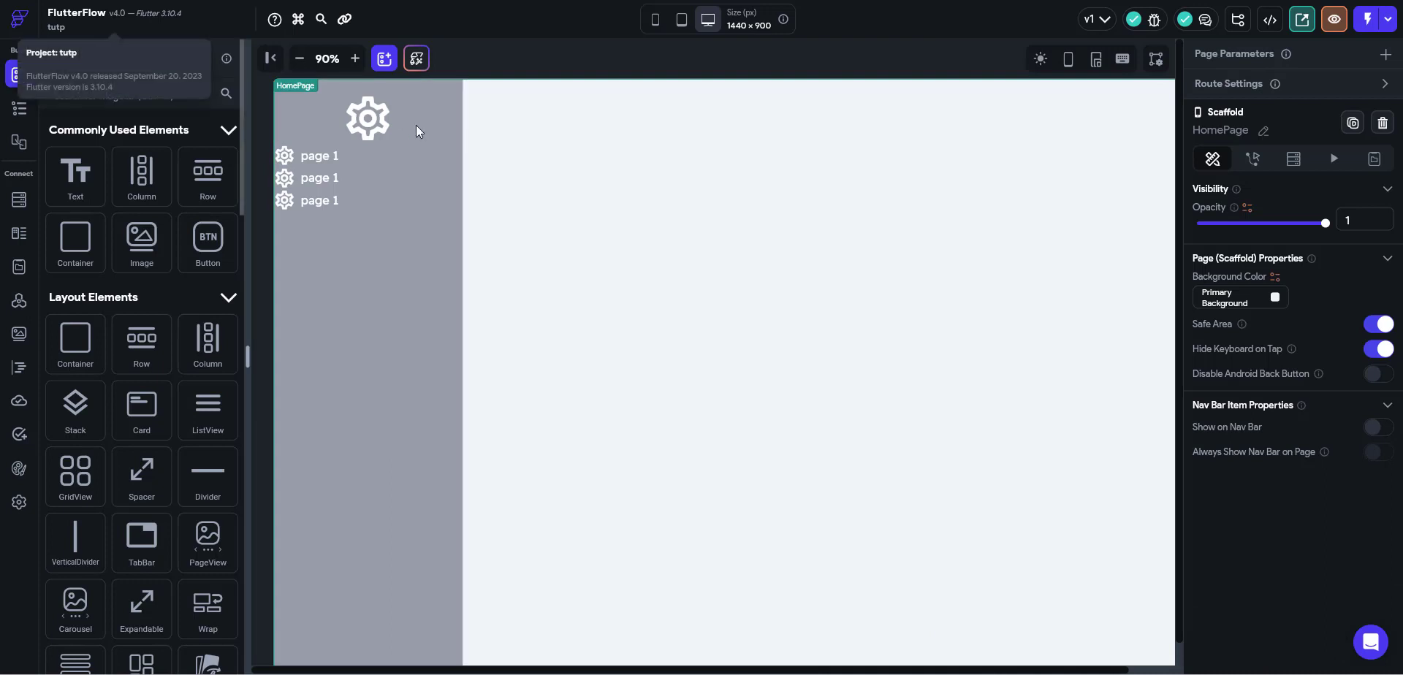
Change the text of the second menu row to "page 2".
click(335, 176)
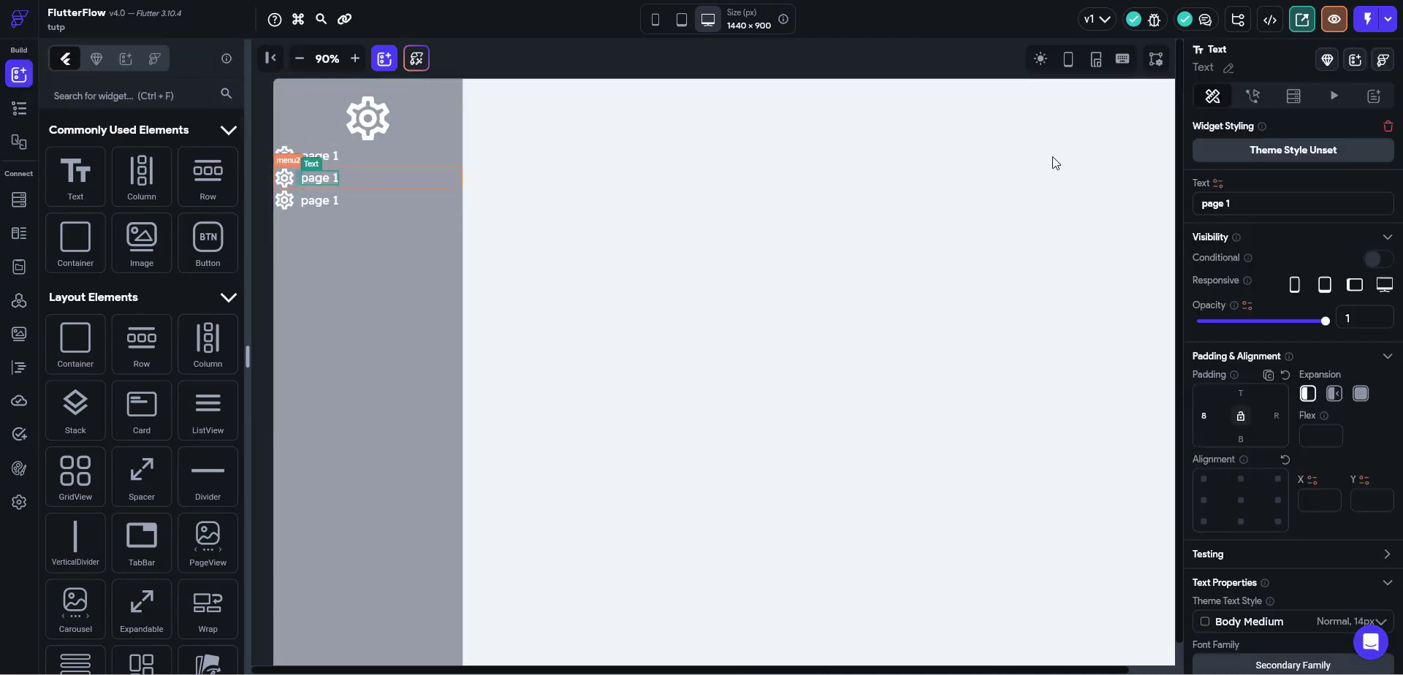
click(1240, 195)
key(BackSpace)
text(2)
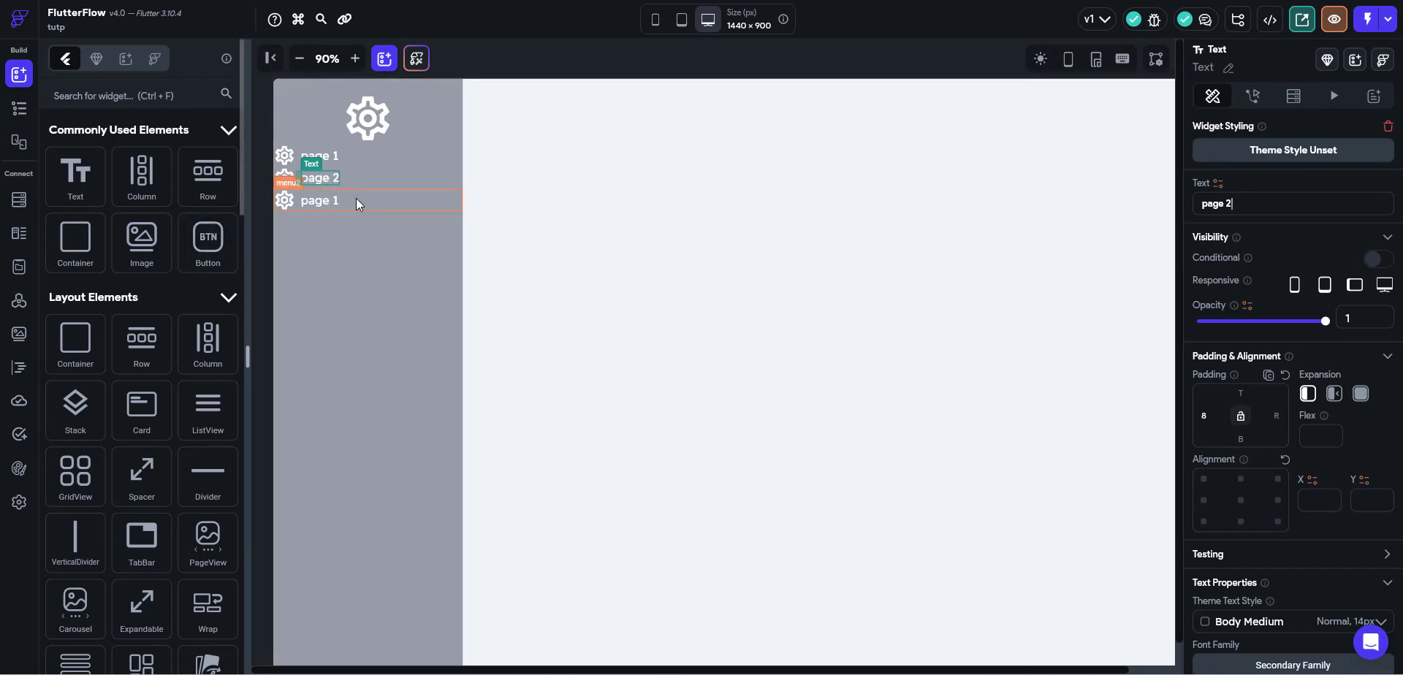
Change the text of the third menu row to "page 3".
click(333, 201)
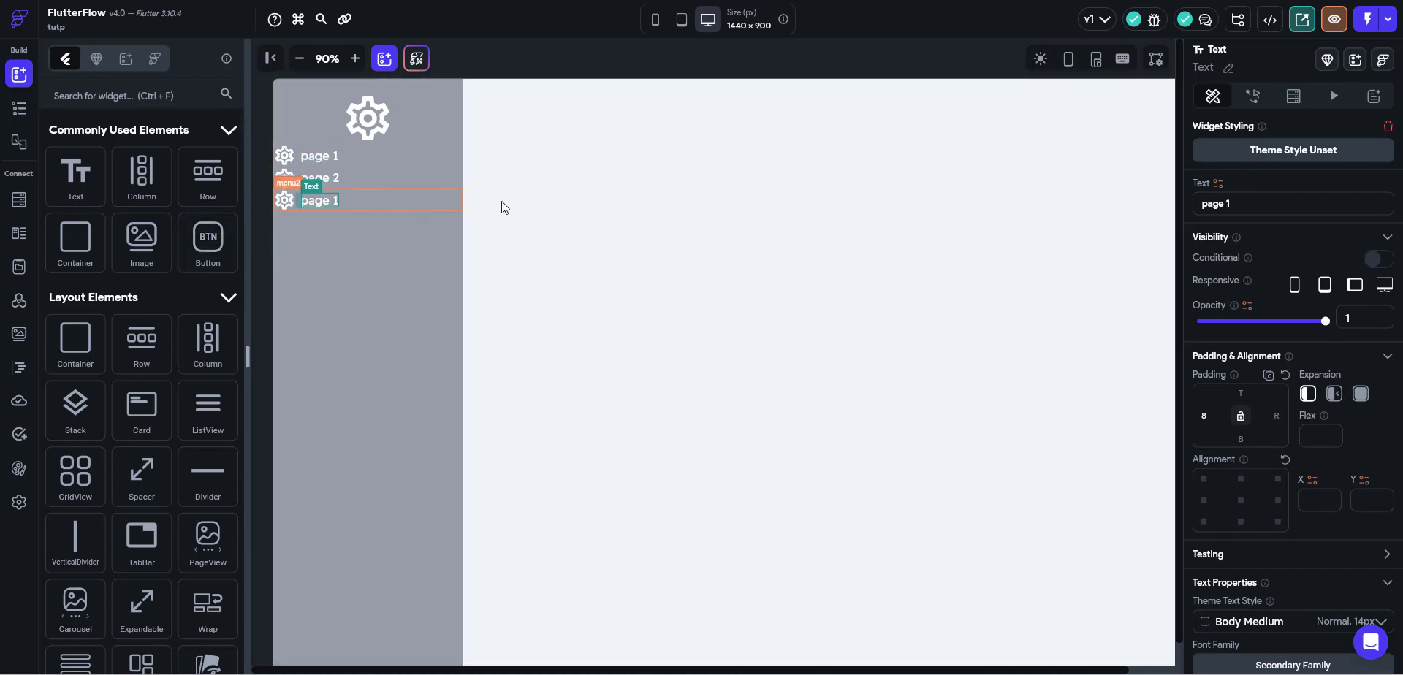
click(1252, 211)
key(BackSpace)
text(3)
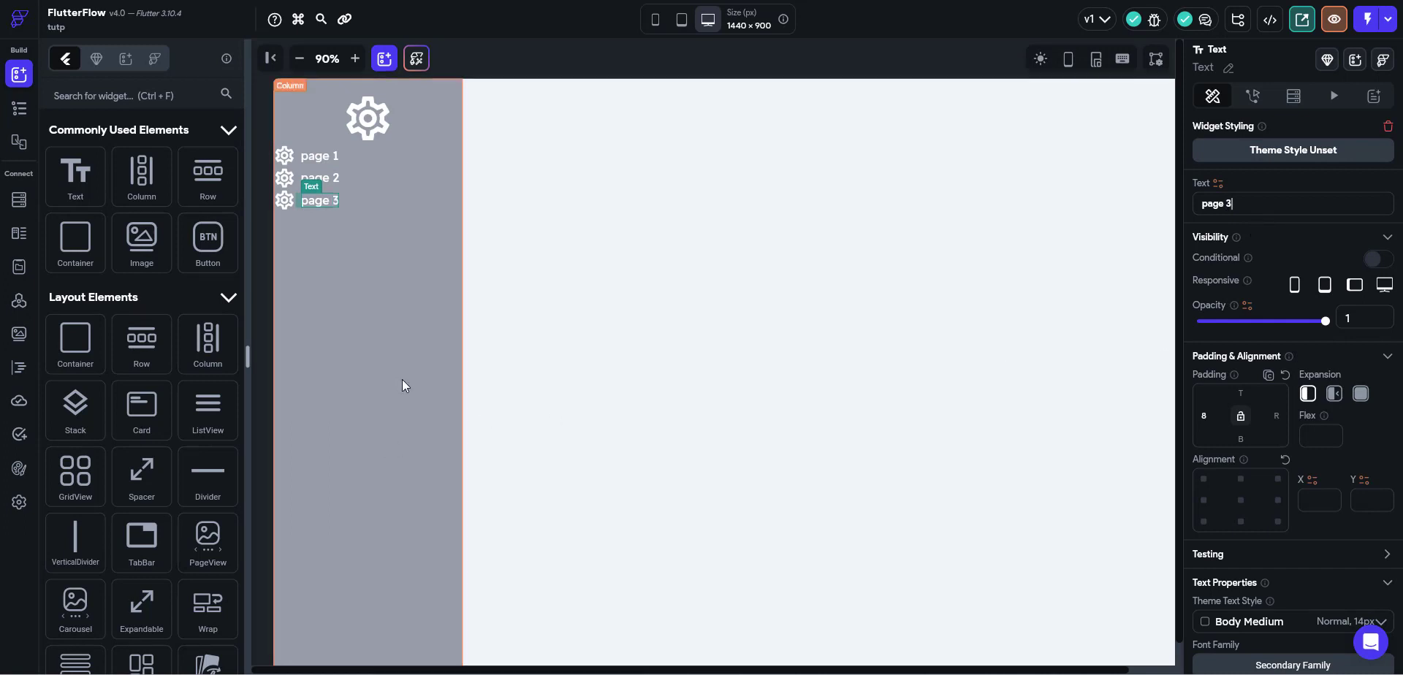
click(734, 285)
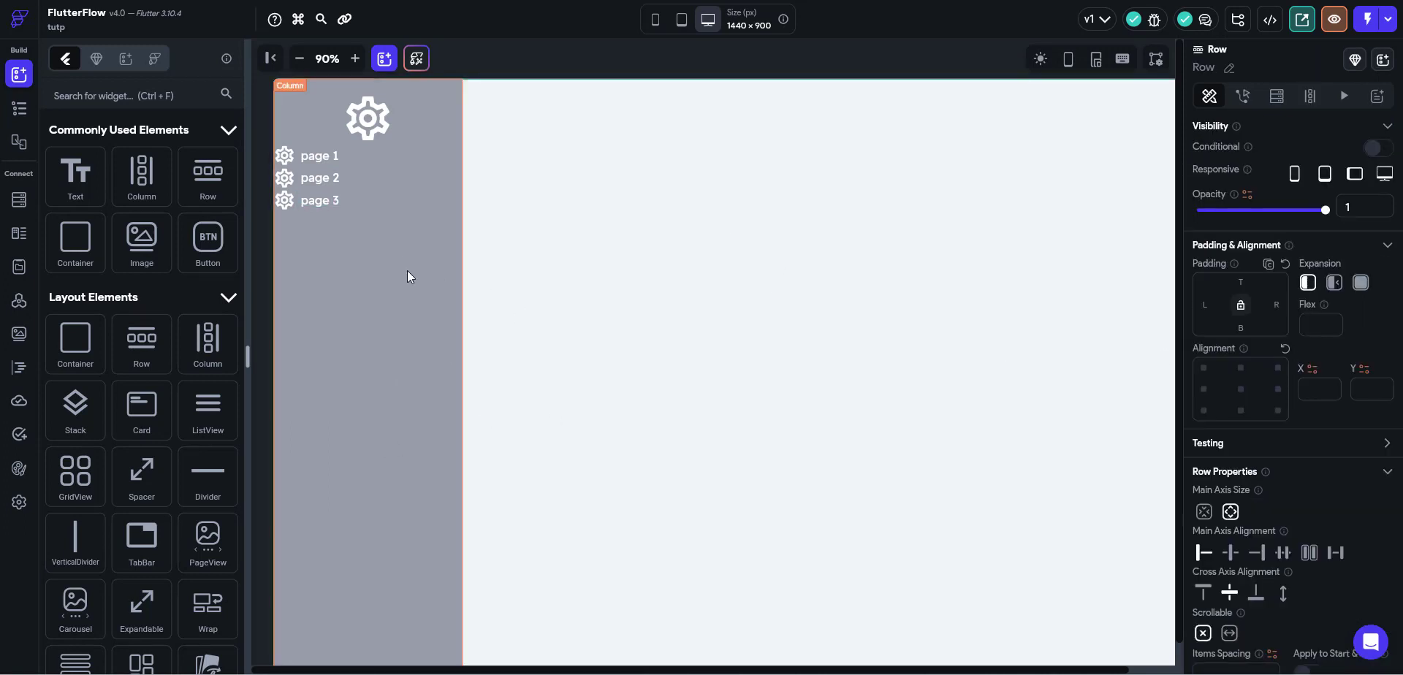
click(402, 250)
scroll(829, 236, down, 1)
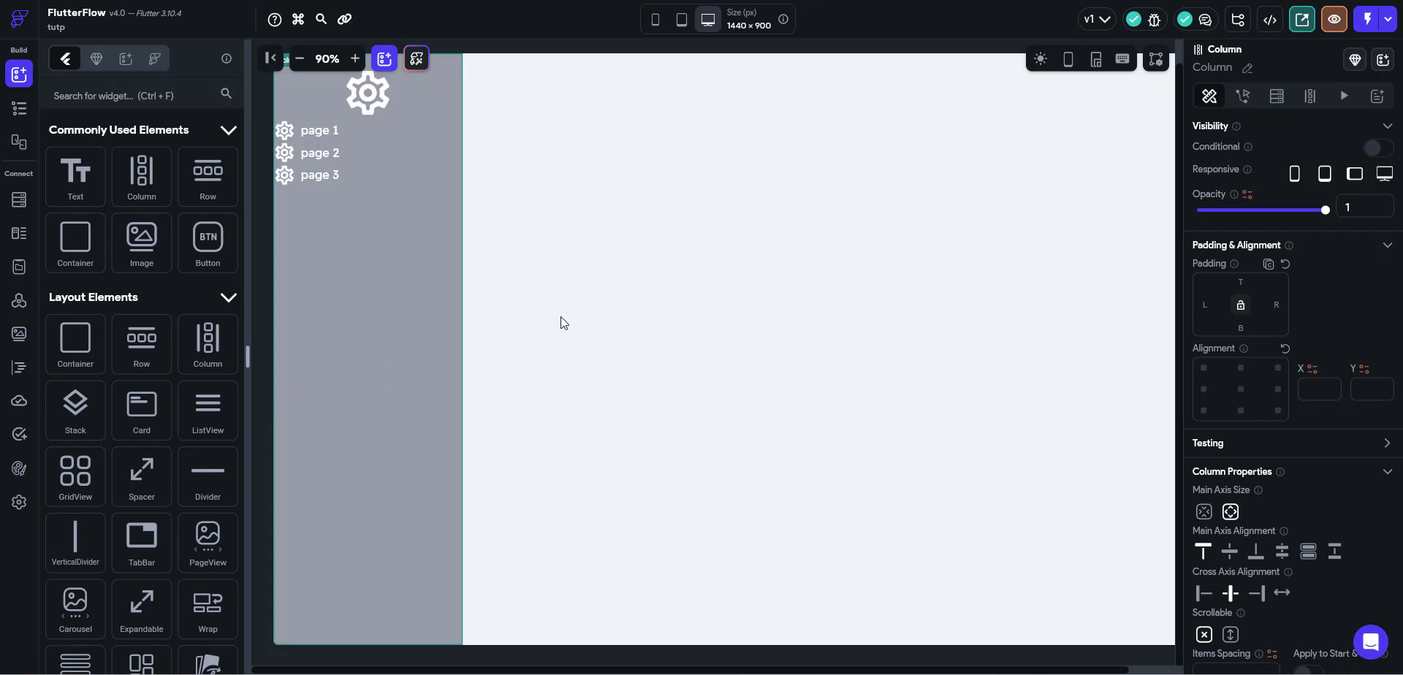
scroll(762, 354, up, 1)
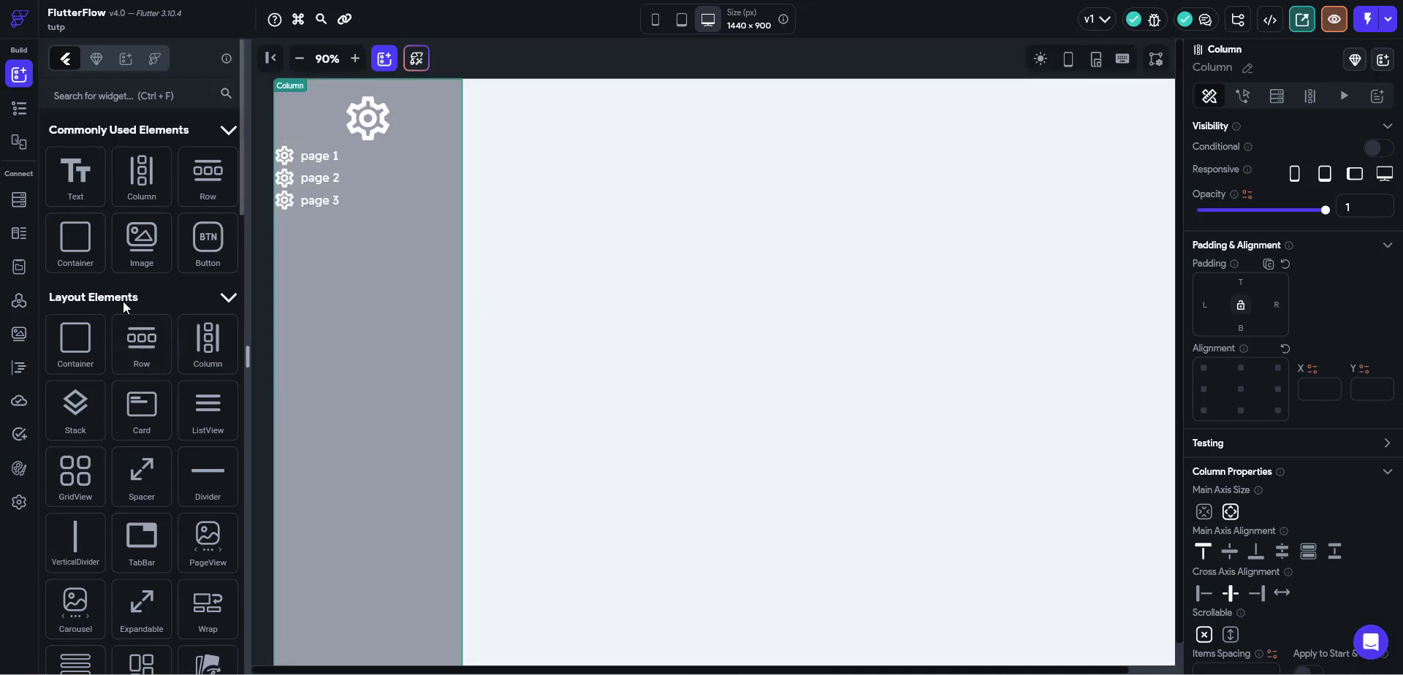
Collapse the nav container in the widget tree and add a ConditionalBuilder to its parent Row.
click(19, 108)
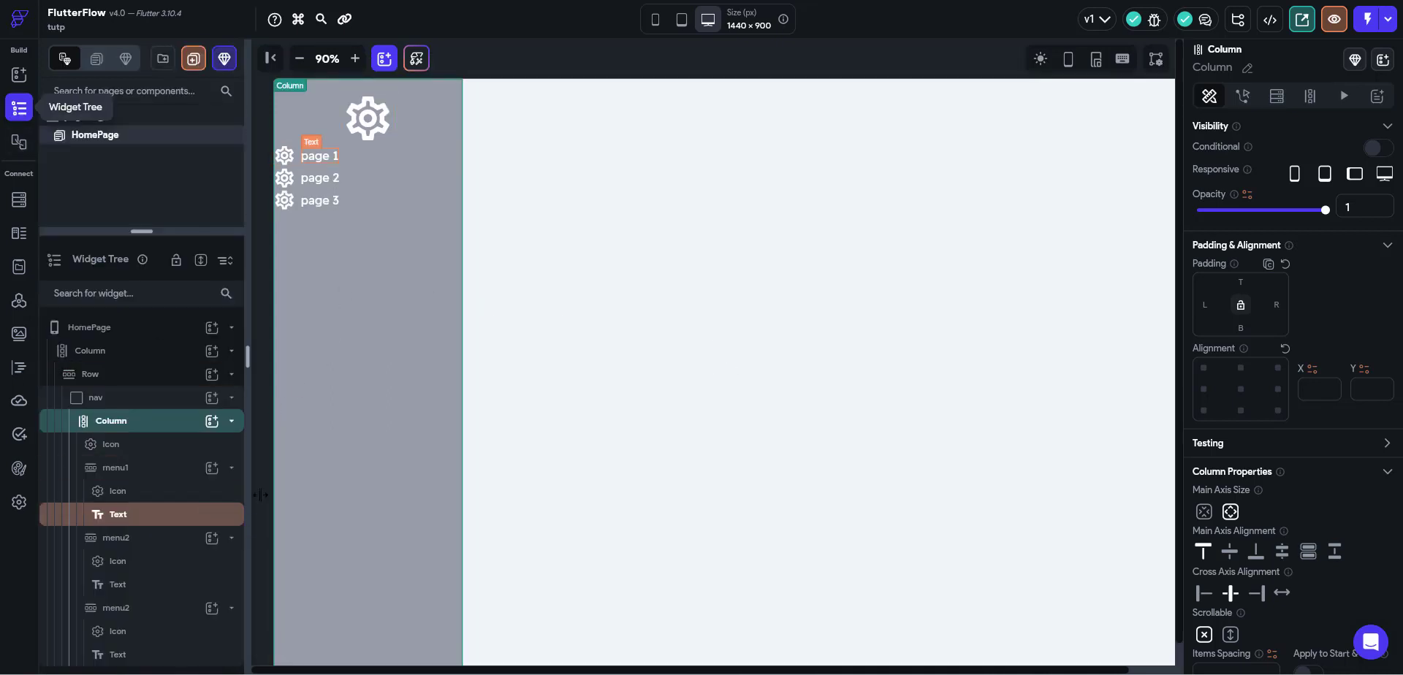
click(231, 421)
click(231, 399)
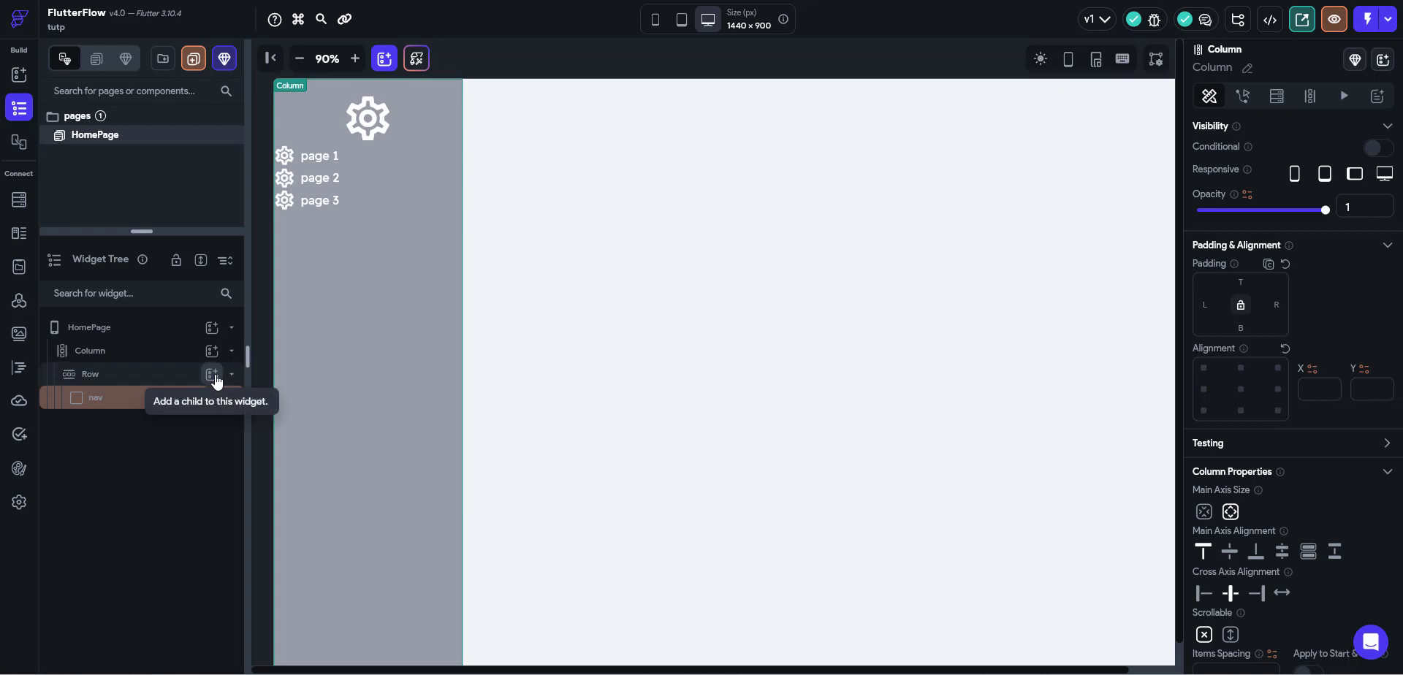
click(216, 380)
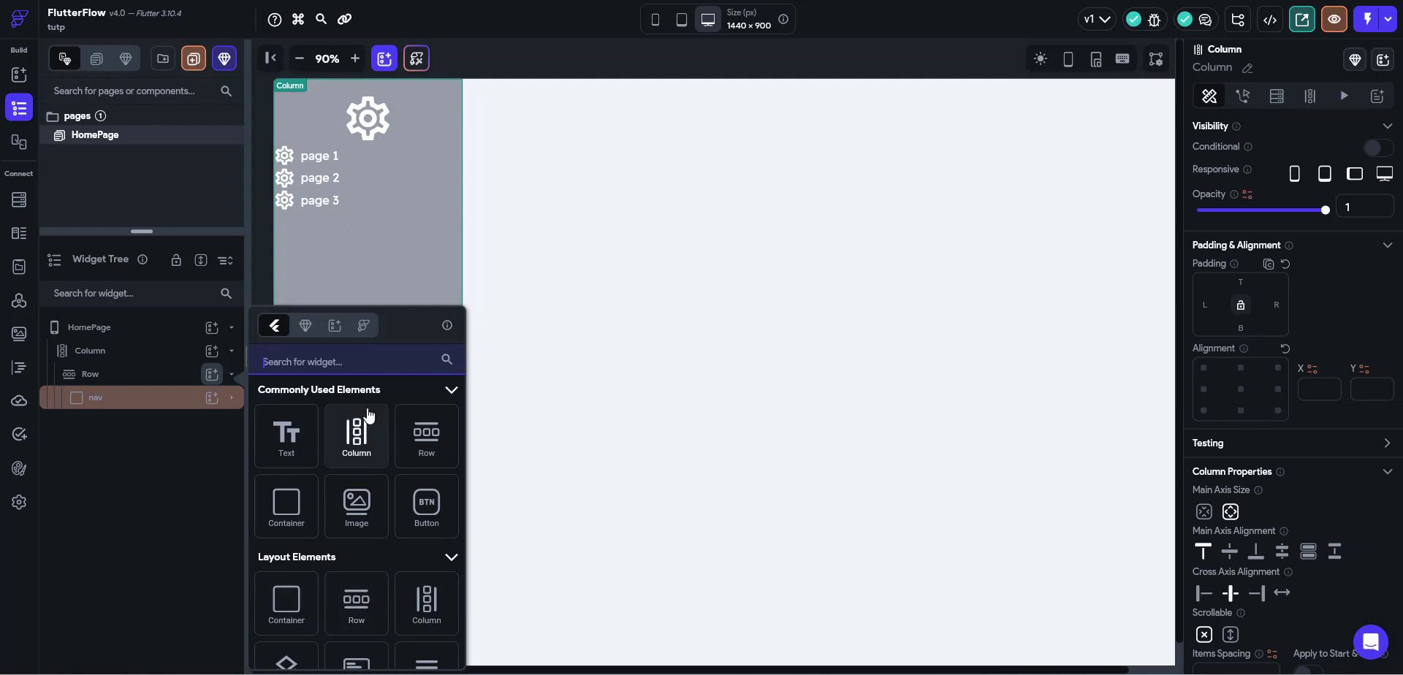
text(c)
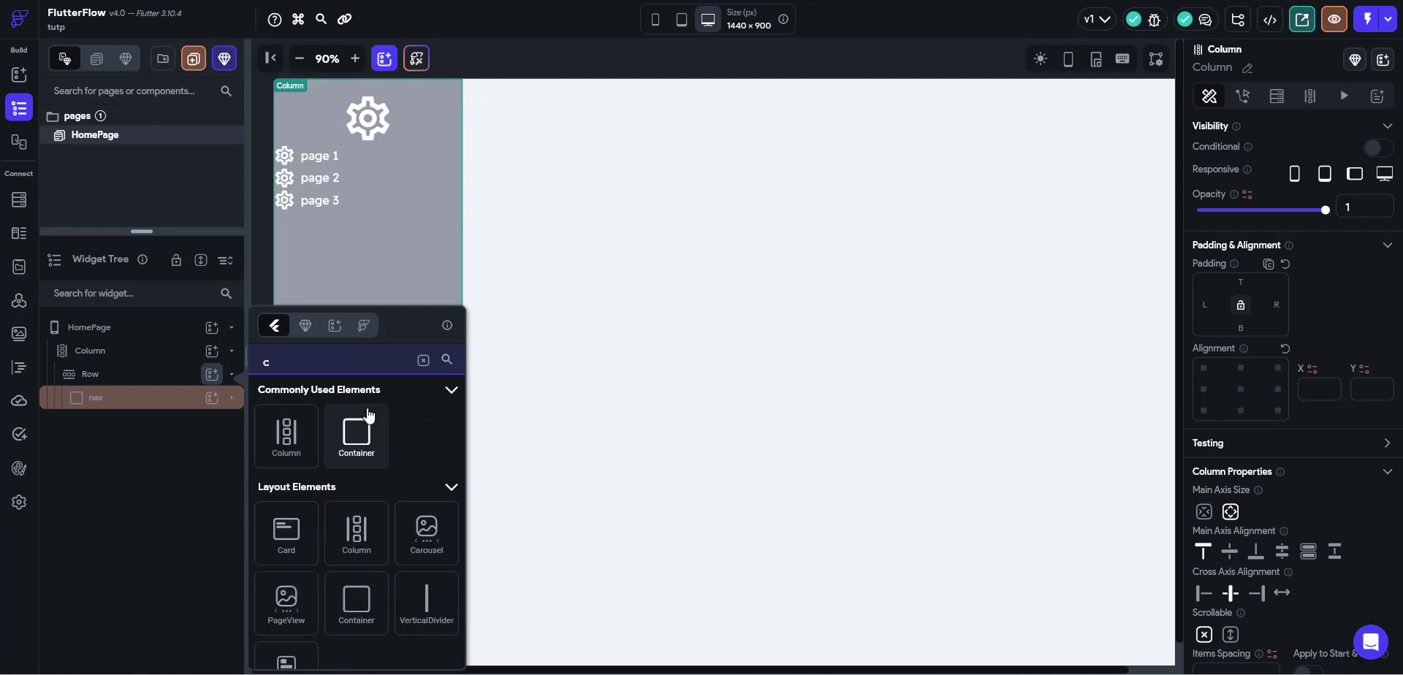
text(on)
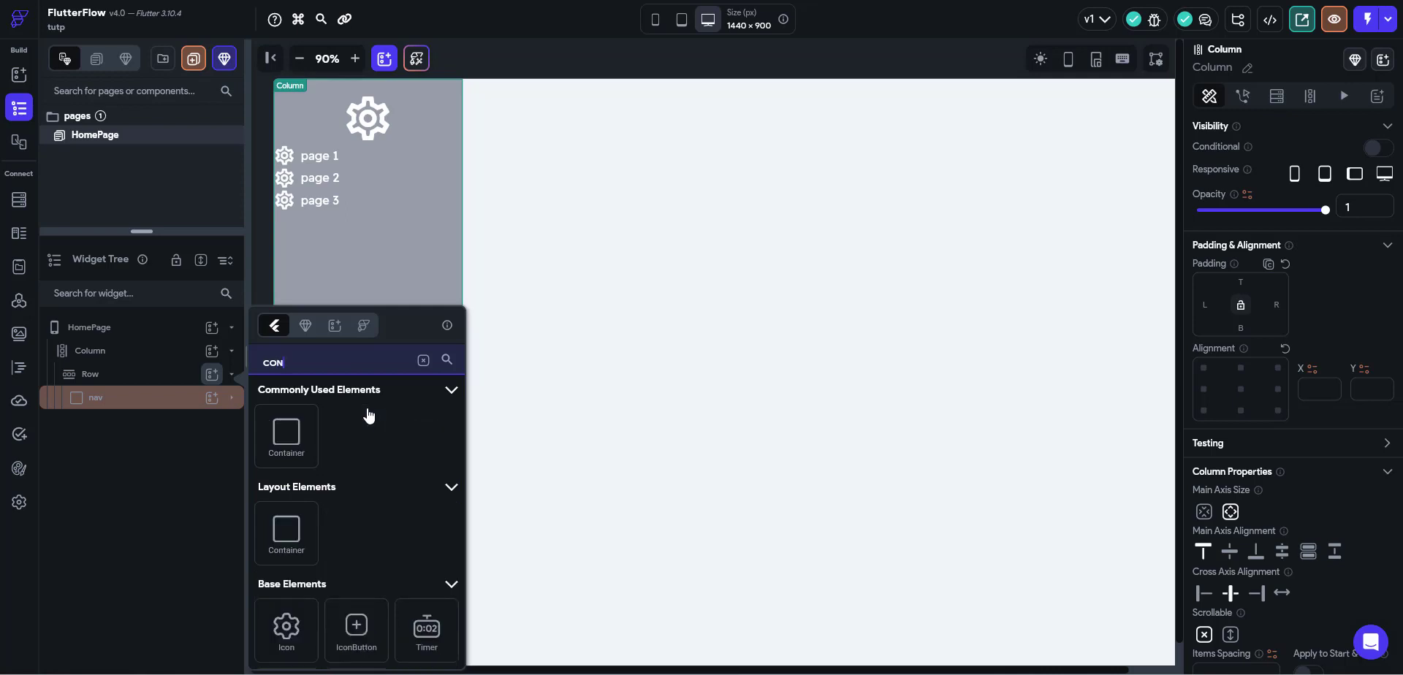
text(d)
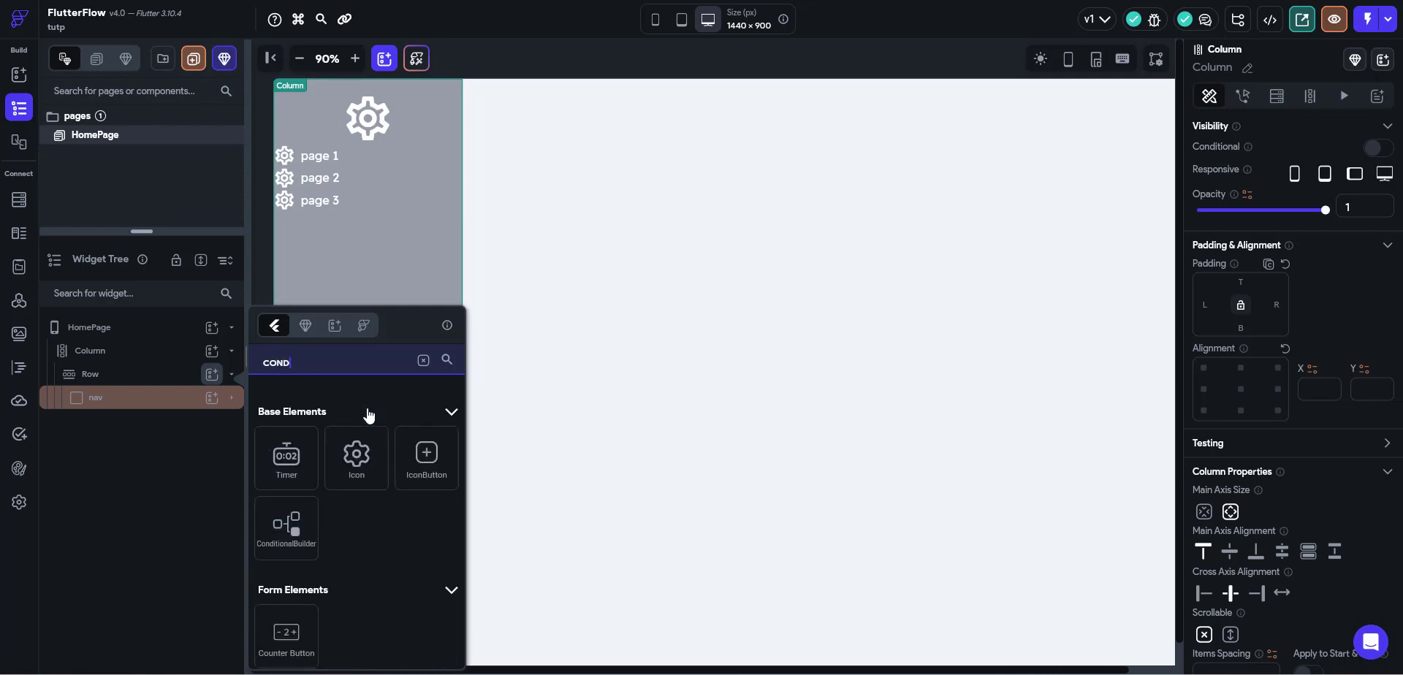
click(283, 539)
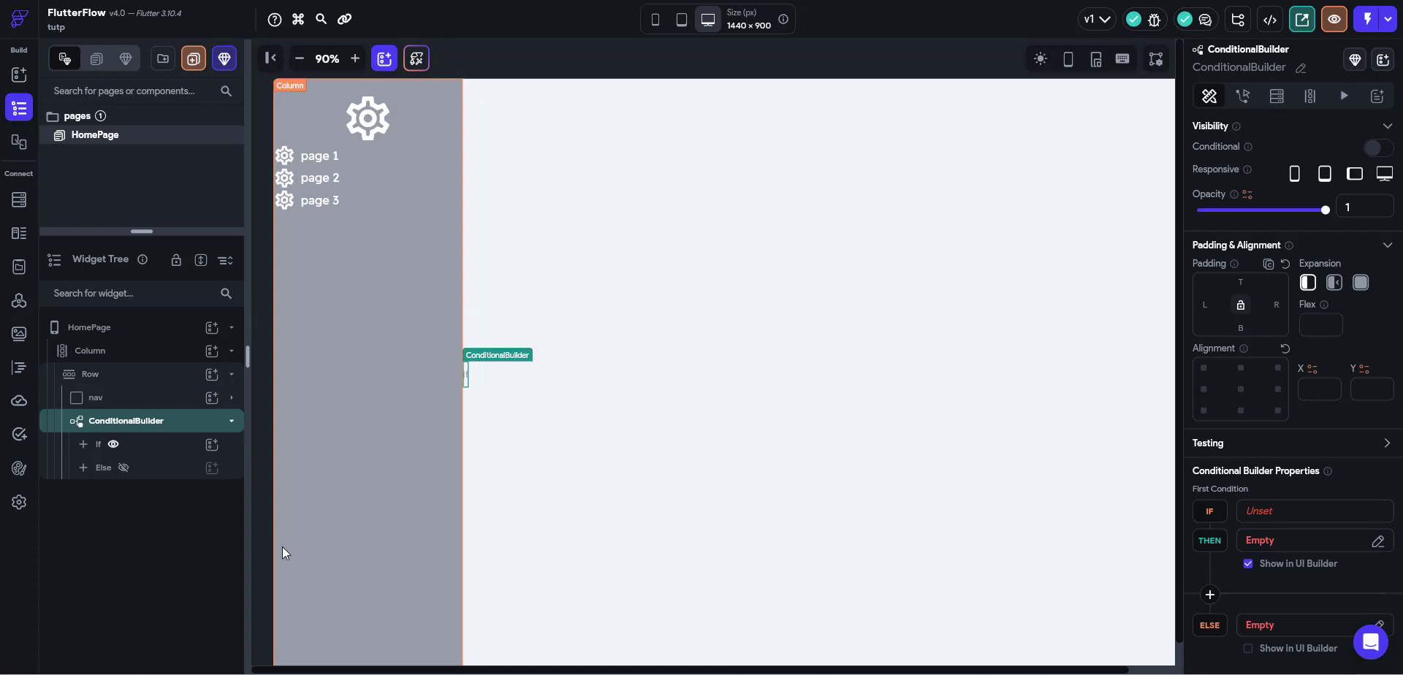
click(146, 421)
click(146, 421)
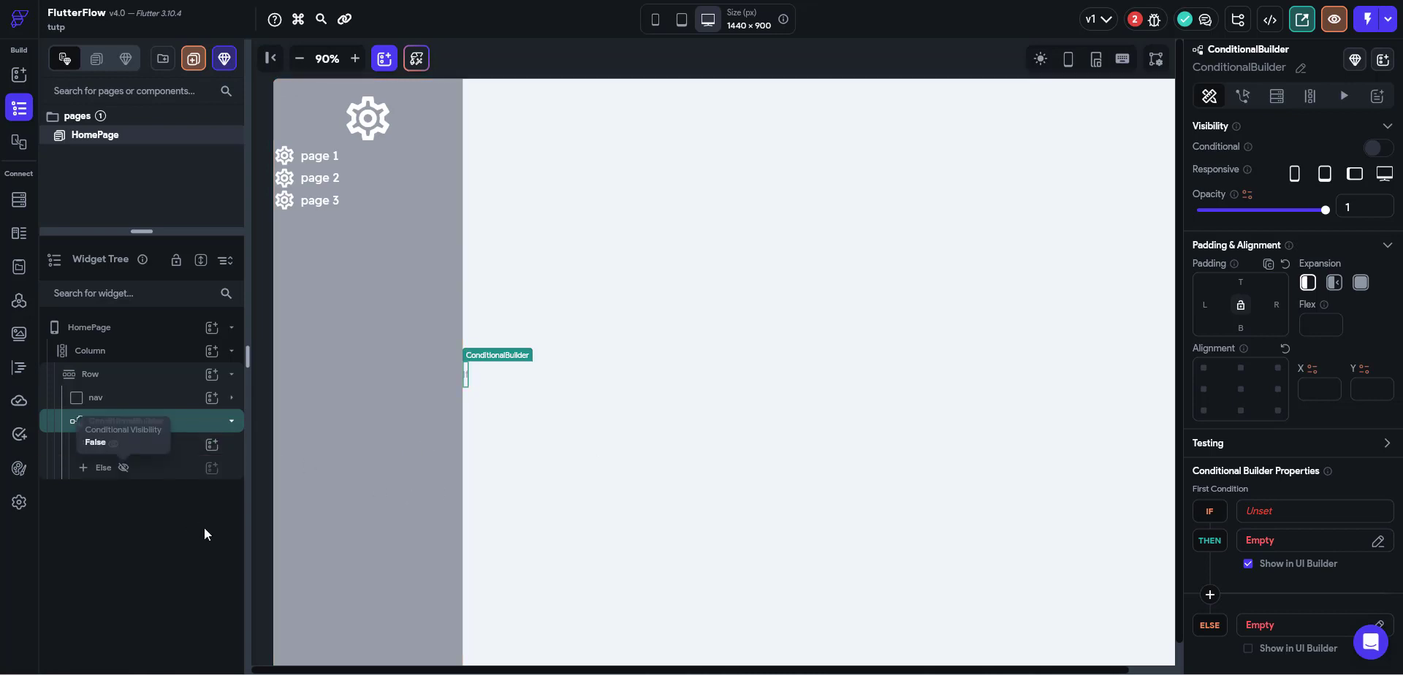
click(347, 457)
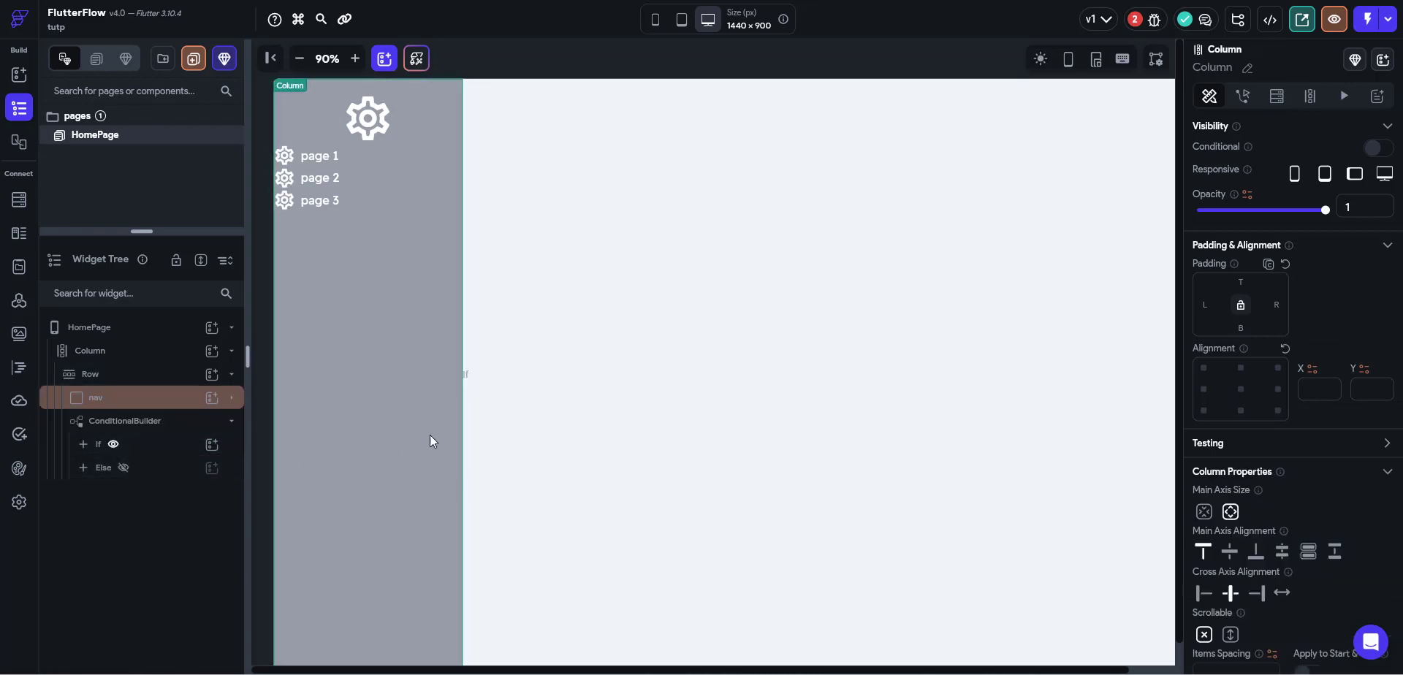
click(164, 423)
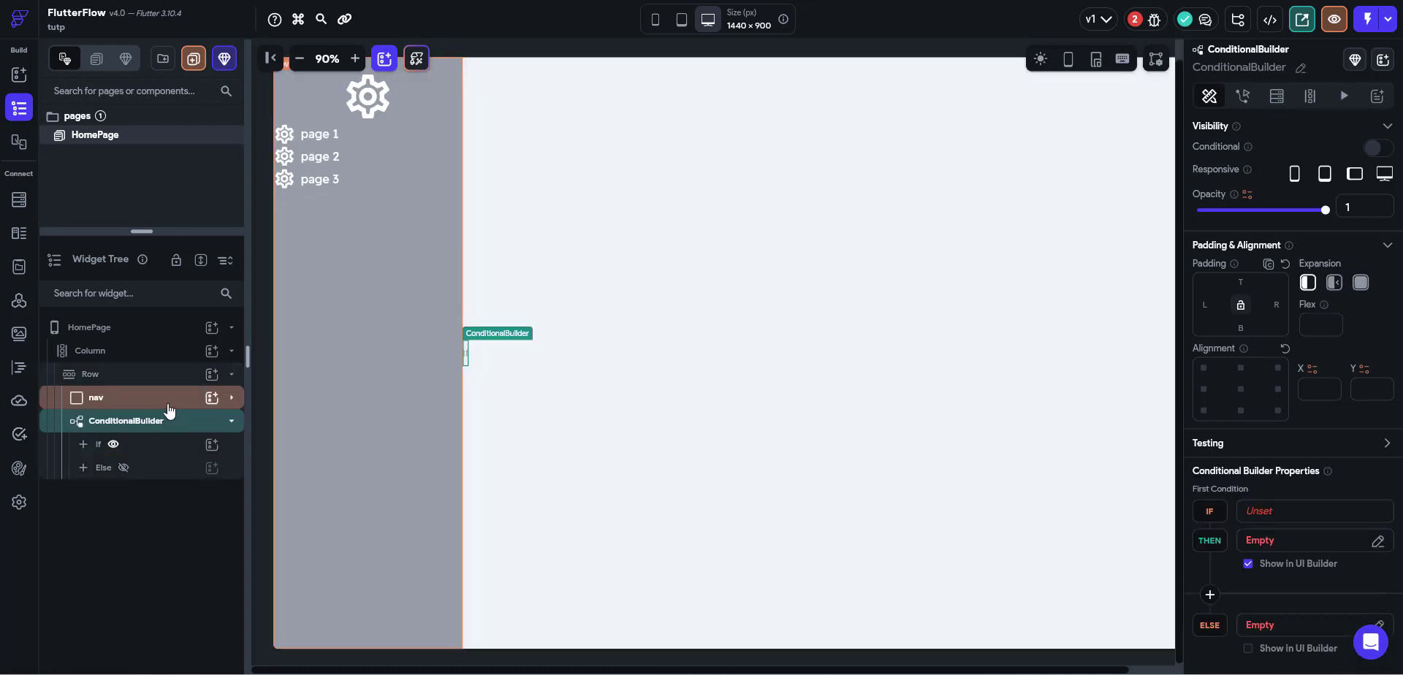
click(190, 379)
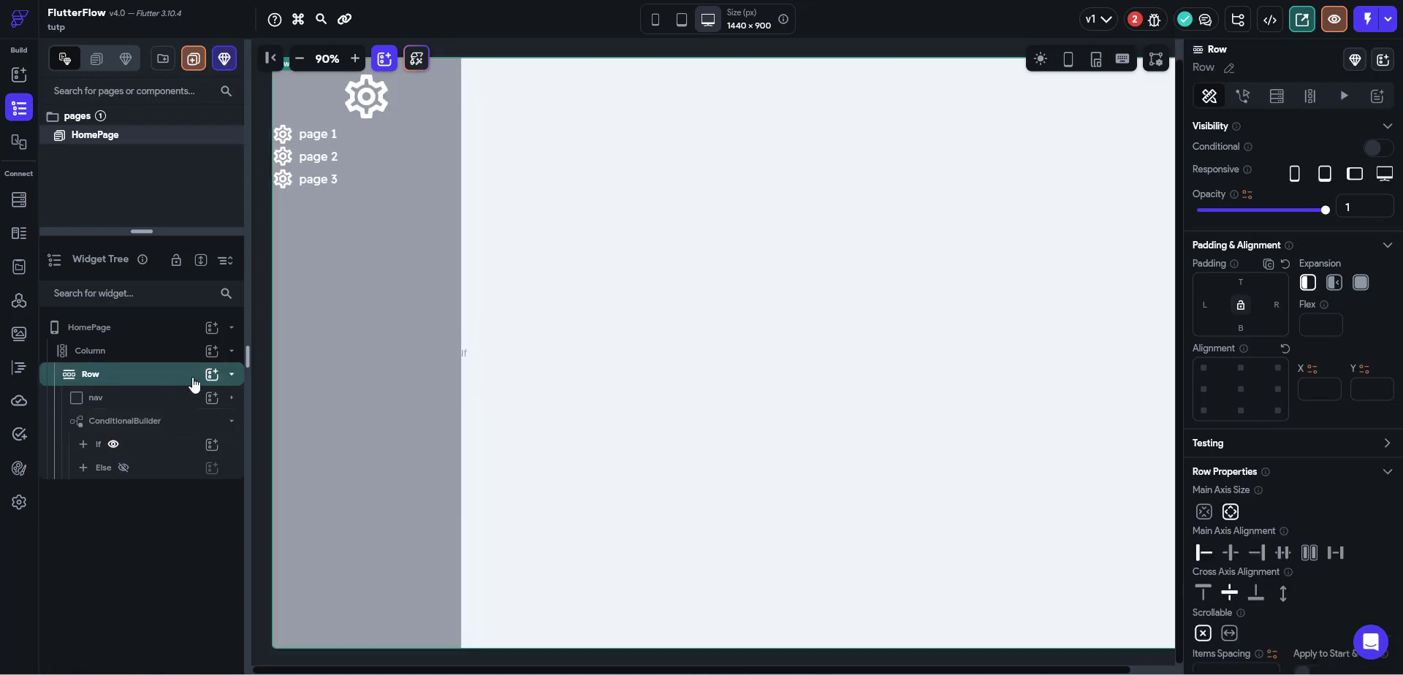
Expand the nav container and its Column in the widget tree, and collapse the three menu rows inside it.
click(235, 376)
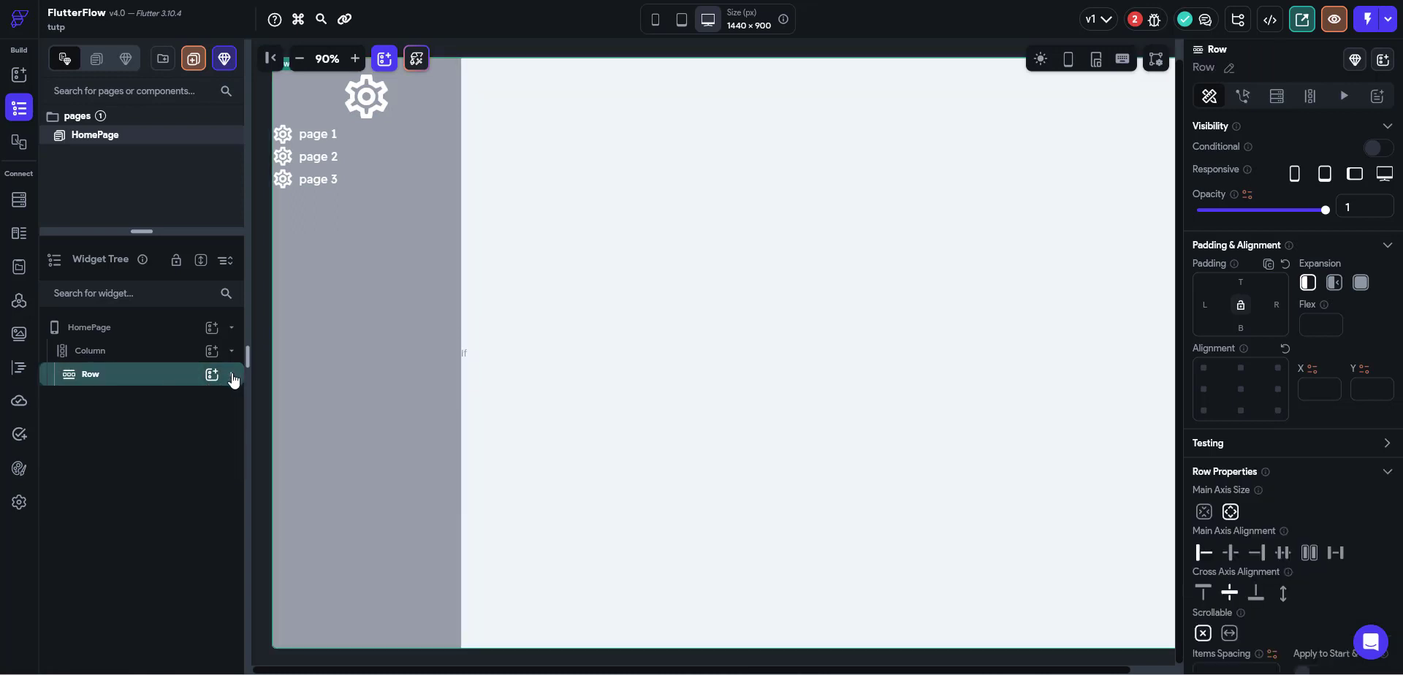
click(233, 377)
click(228, 402)
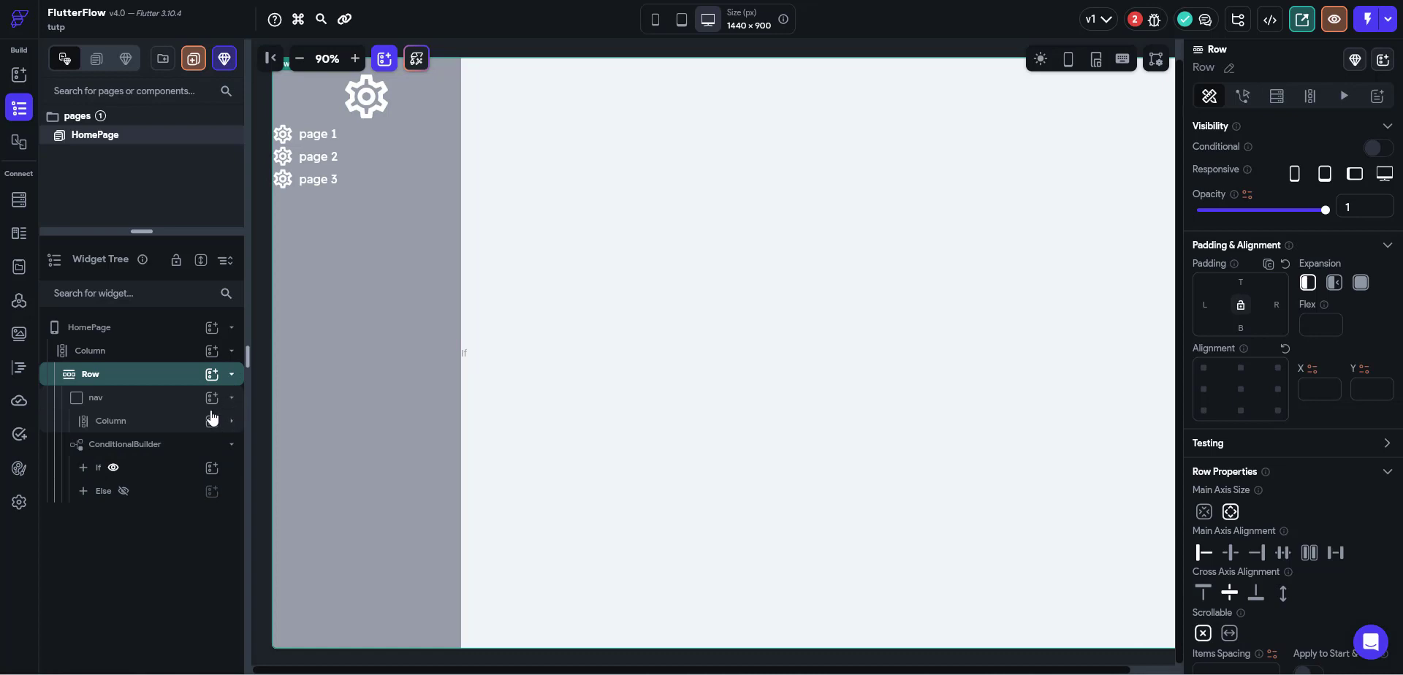
click(225, 422)
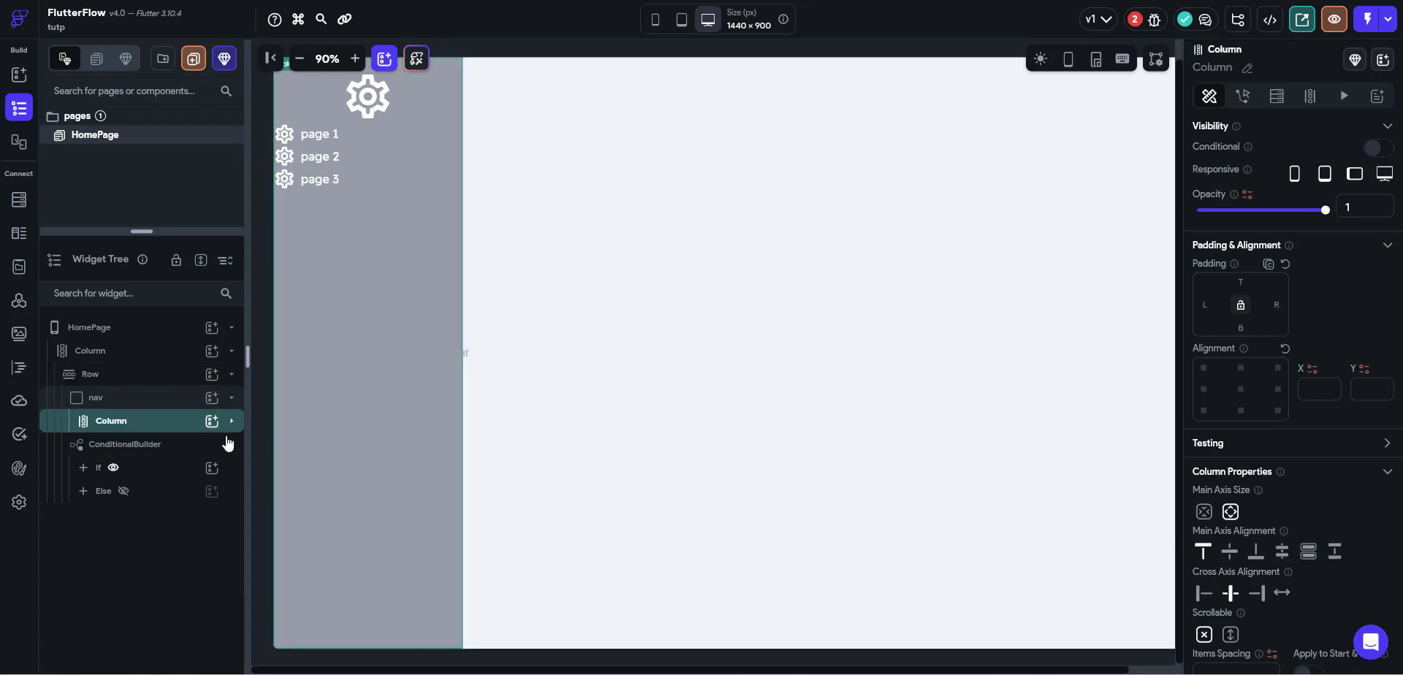
click(231, 422)
scroll(225, 435, down, 1)
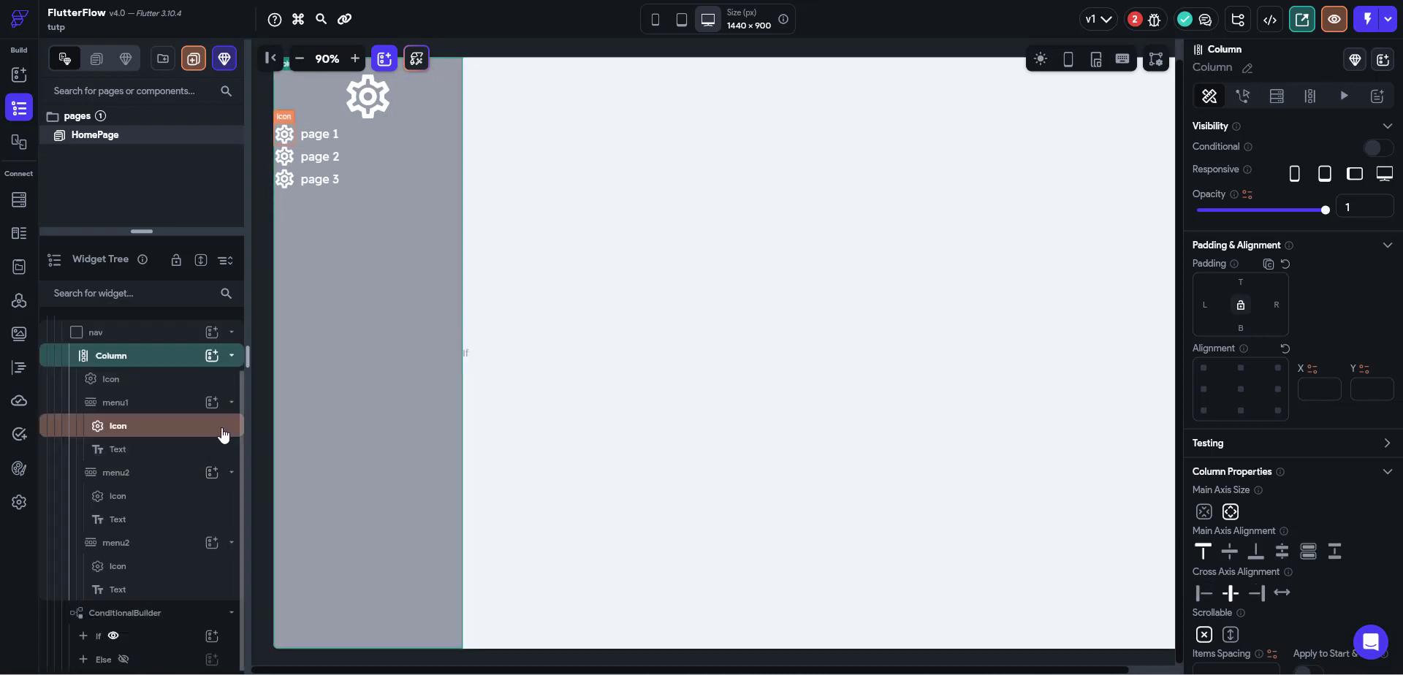
click(169, 409)
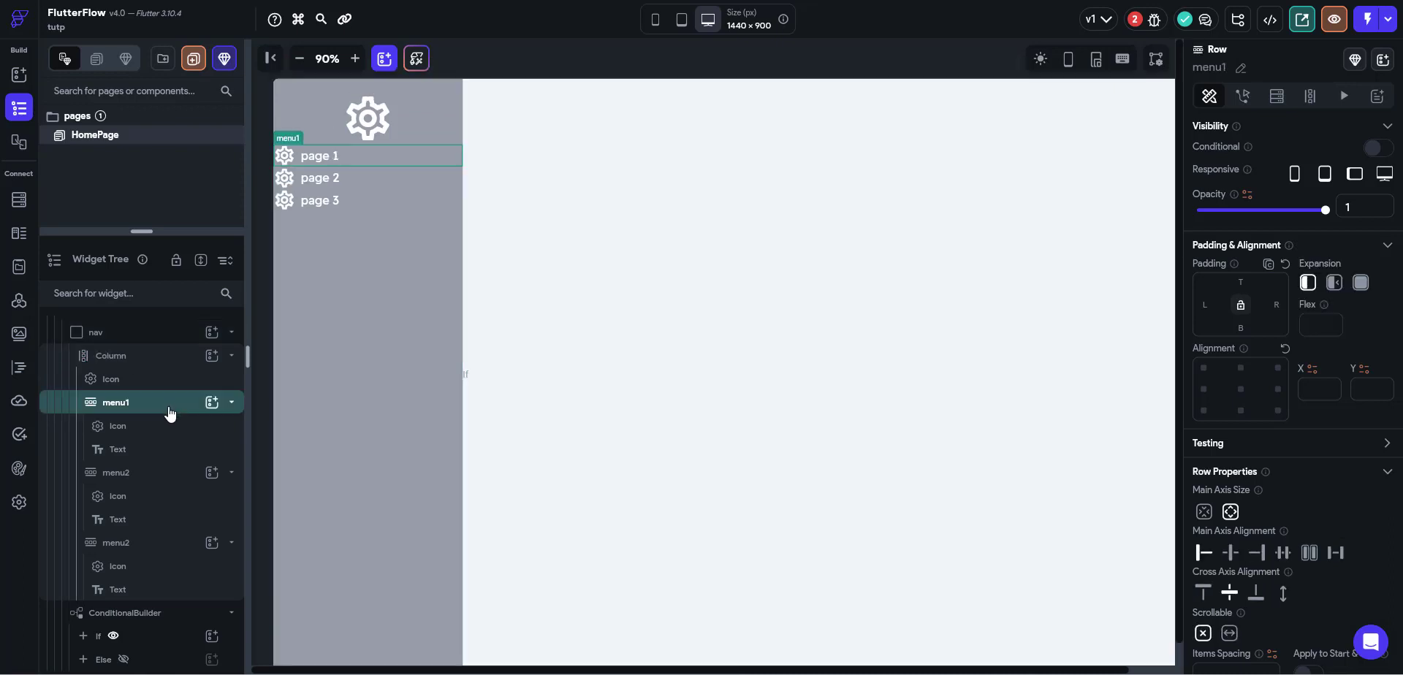
click(231, 402)
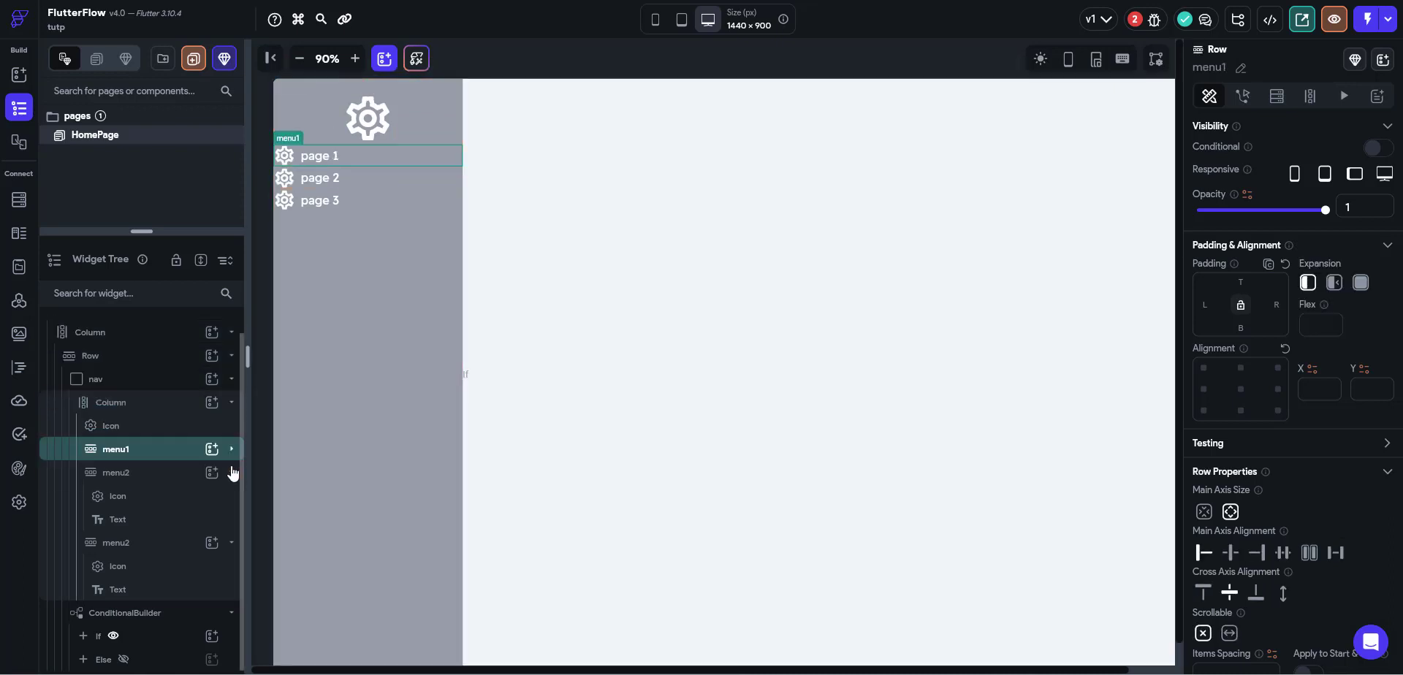
click(227, 472)
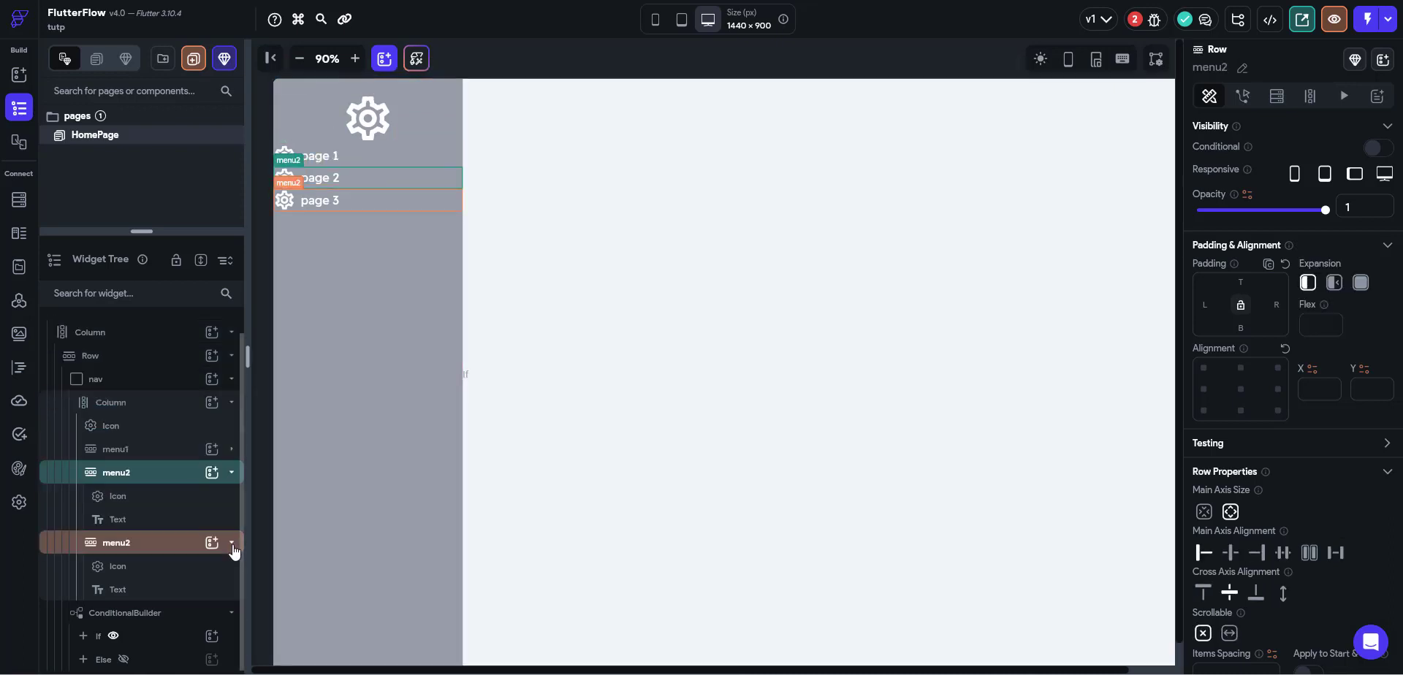
click(231, 542)
click(232, 491)
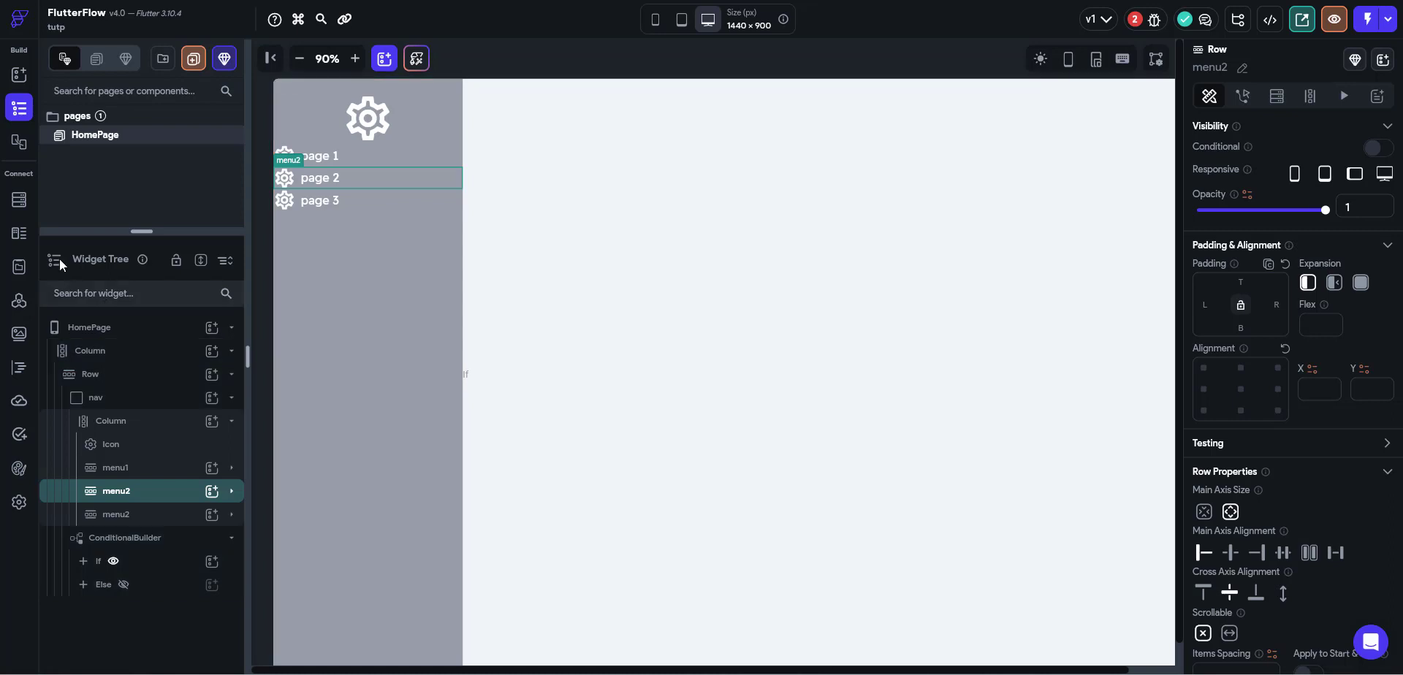
Create a custom data type named menuPrincipal.
click(20, 234)
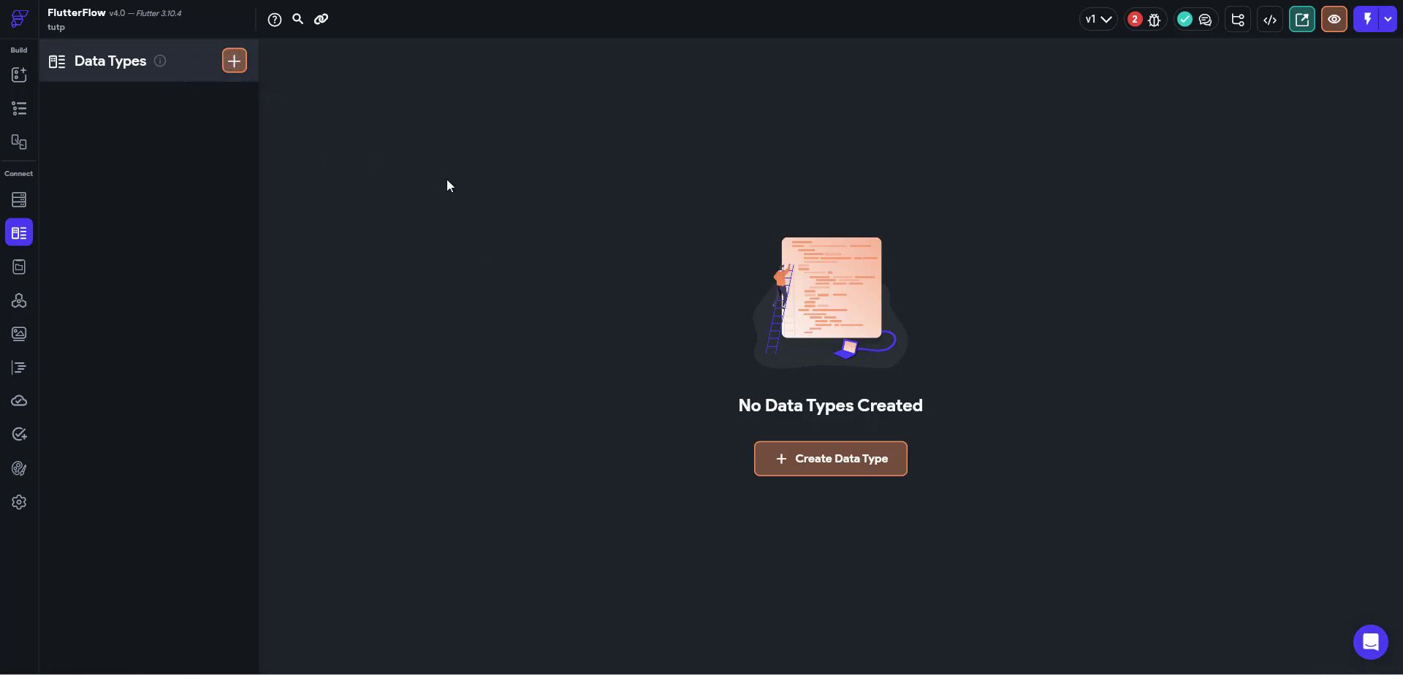
click(234, 61)
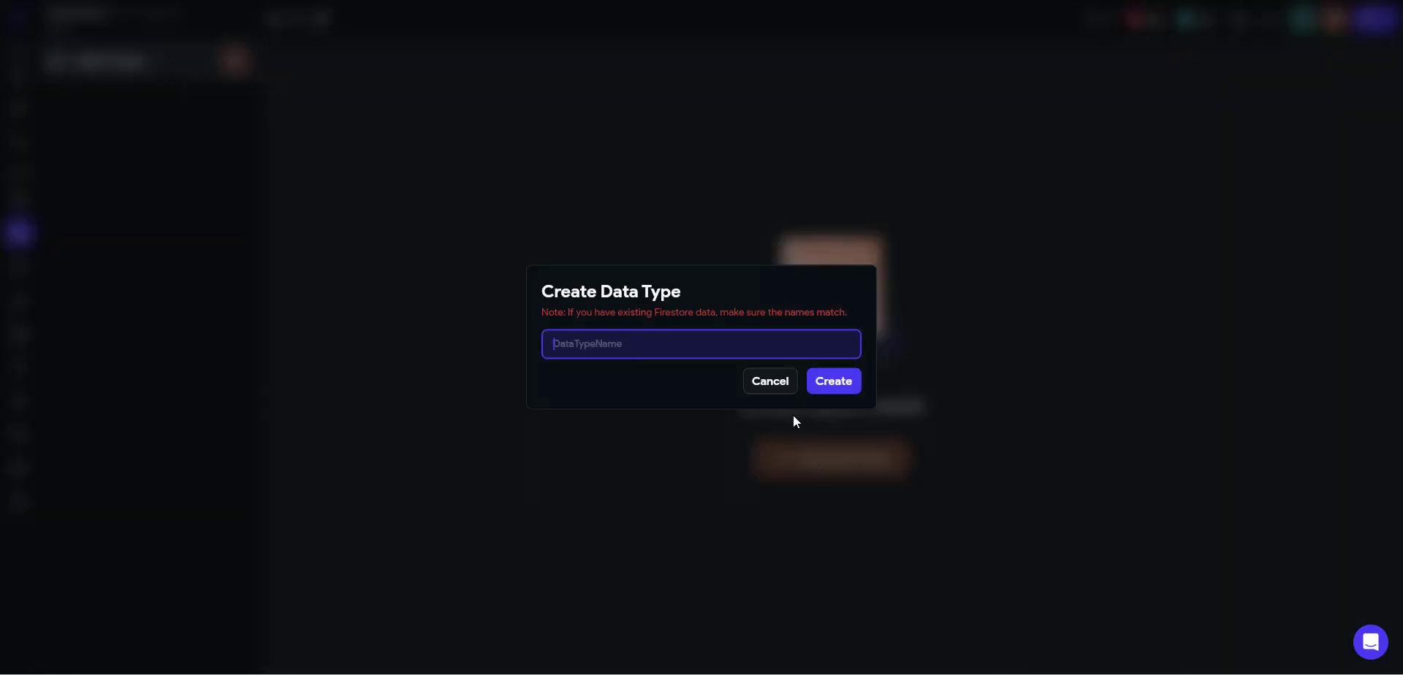
text(menuPrincipal)
click(846, 383)
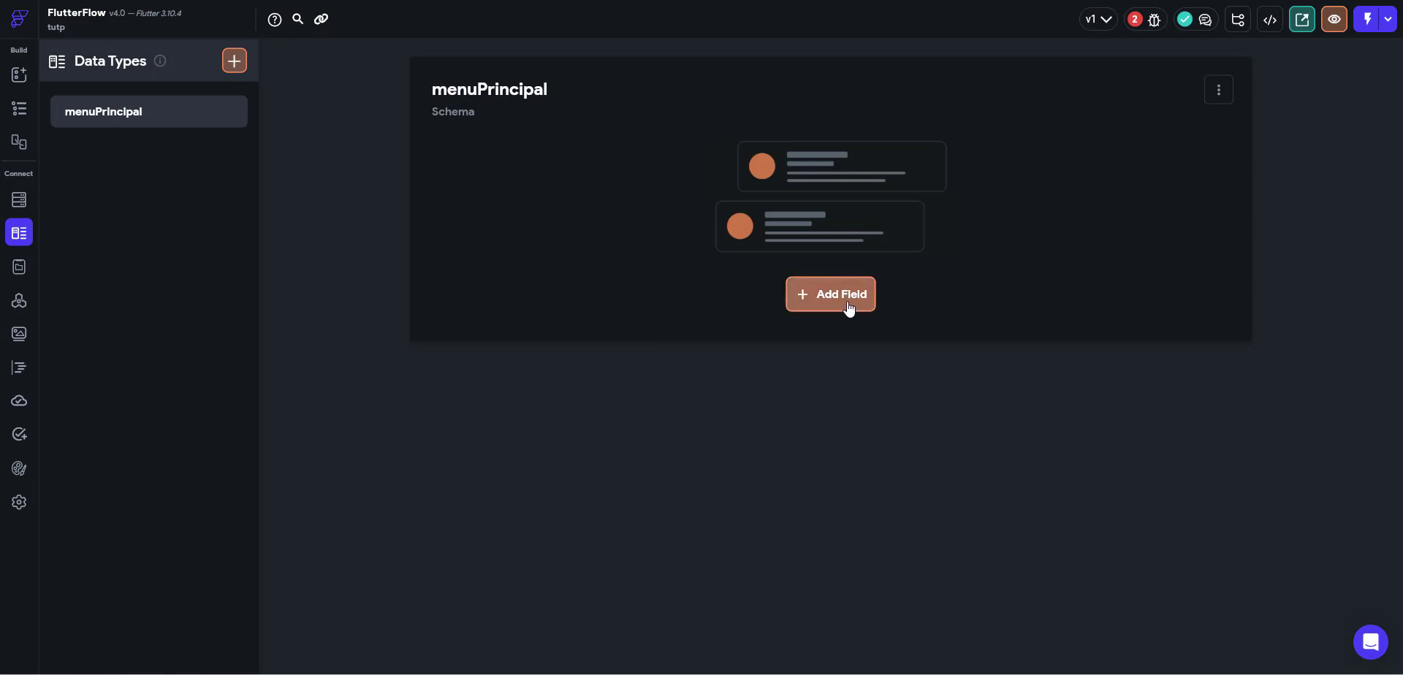
Add a Boolean field named menu1 to the menuPrincipal data type.
click(845, 307)
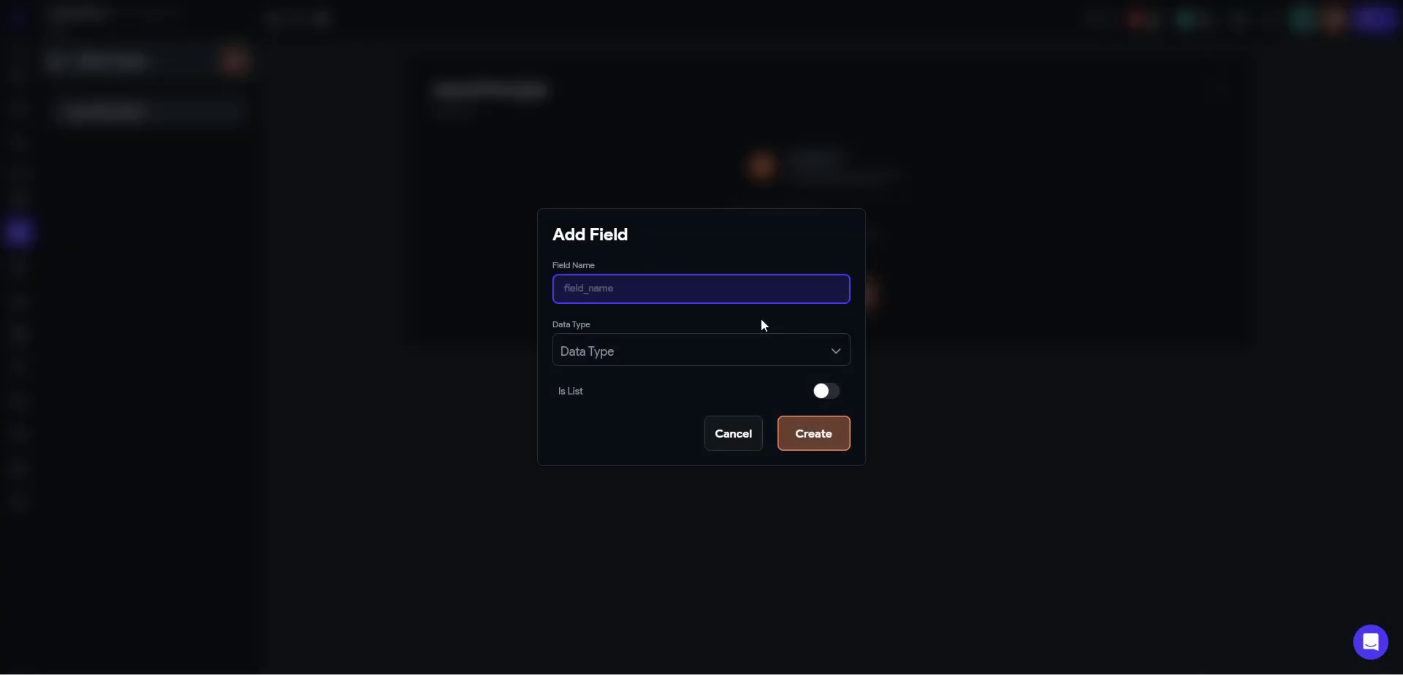
text(menu1)
click(720, 352)
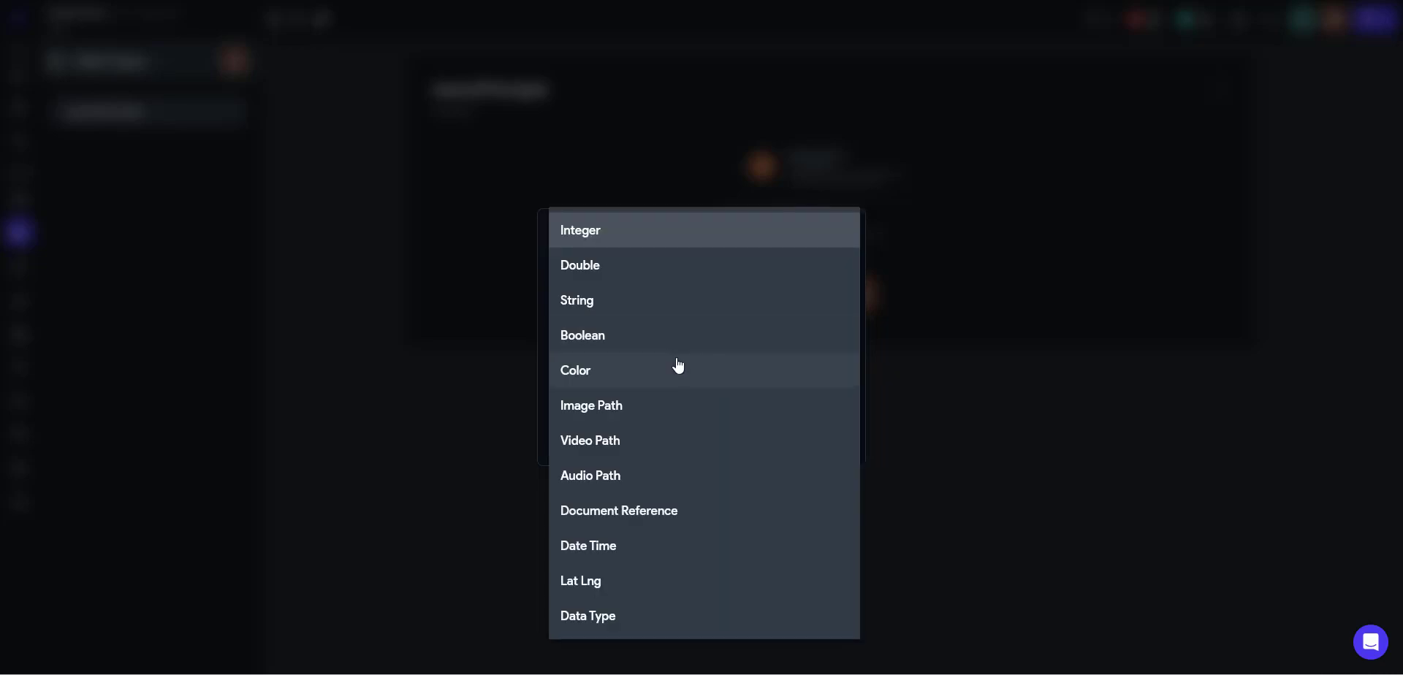
click(670, 343)
click(807, 440)
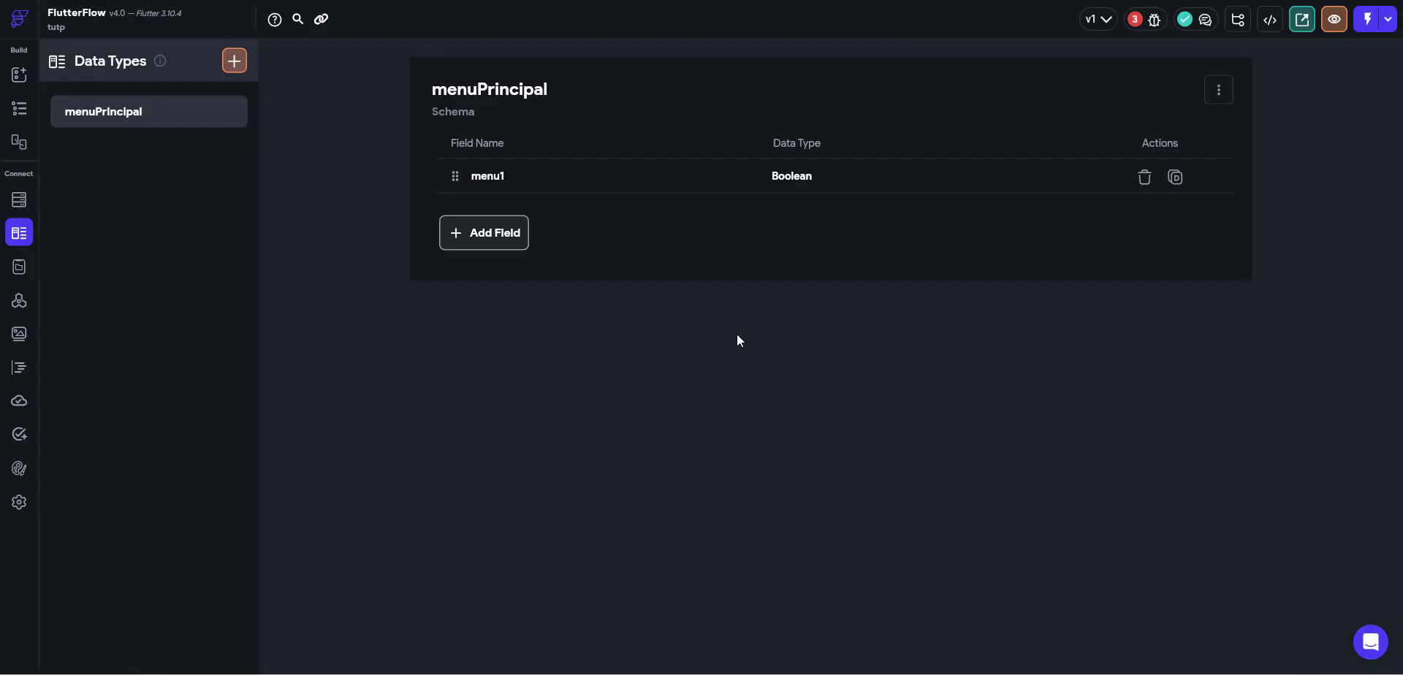
Add a Boolean field named menu2 to the menuPrincipal data type.
click(483, 246)
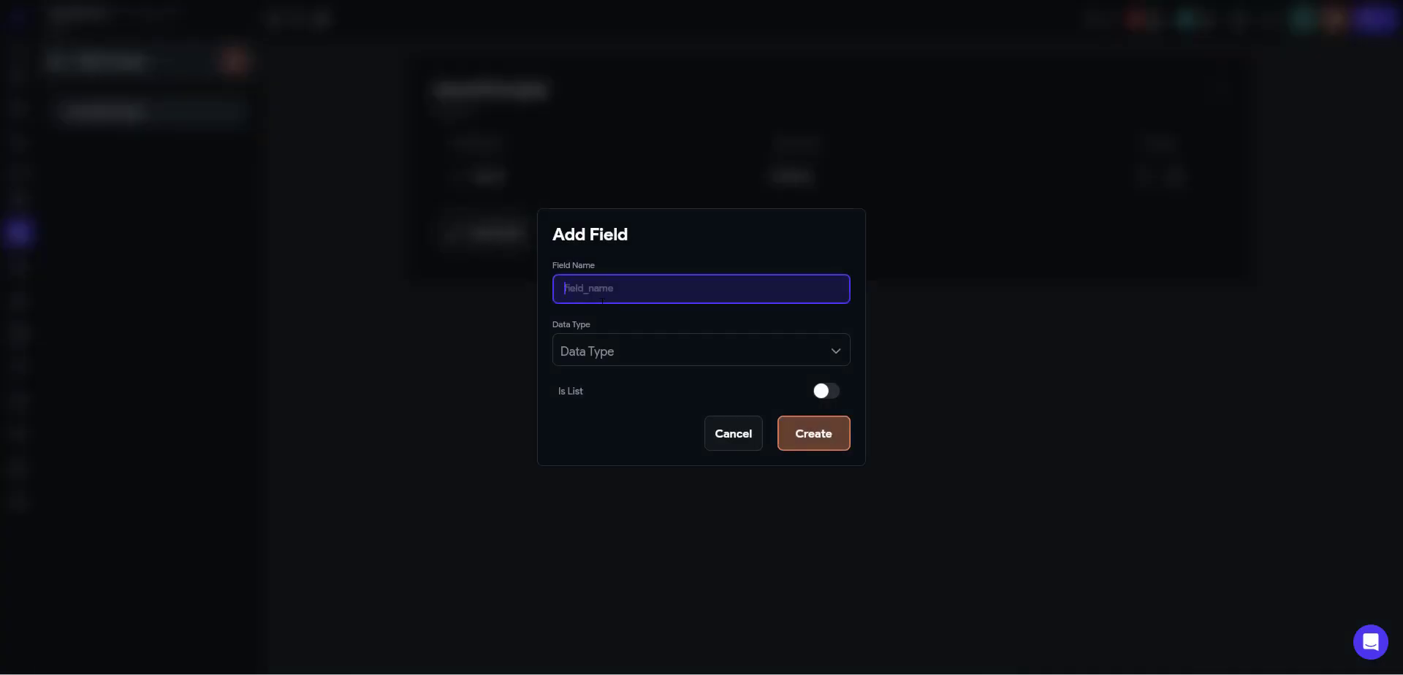
text(menu2)
click(605, 346)
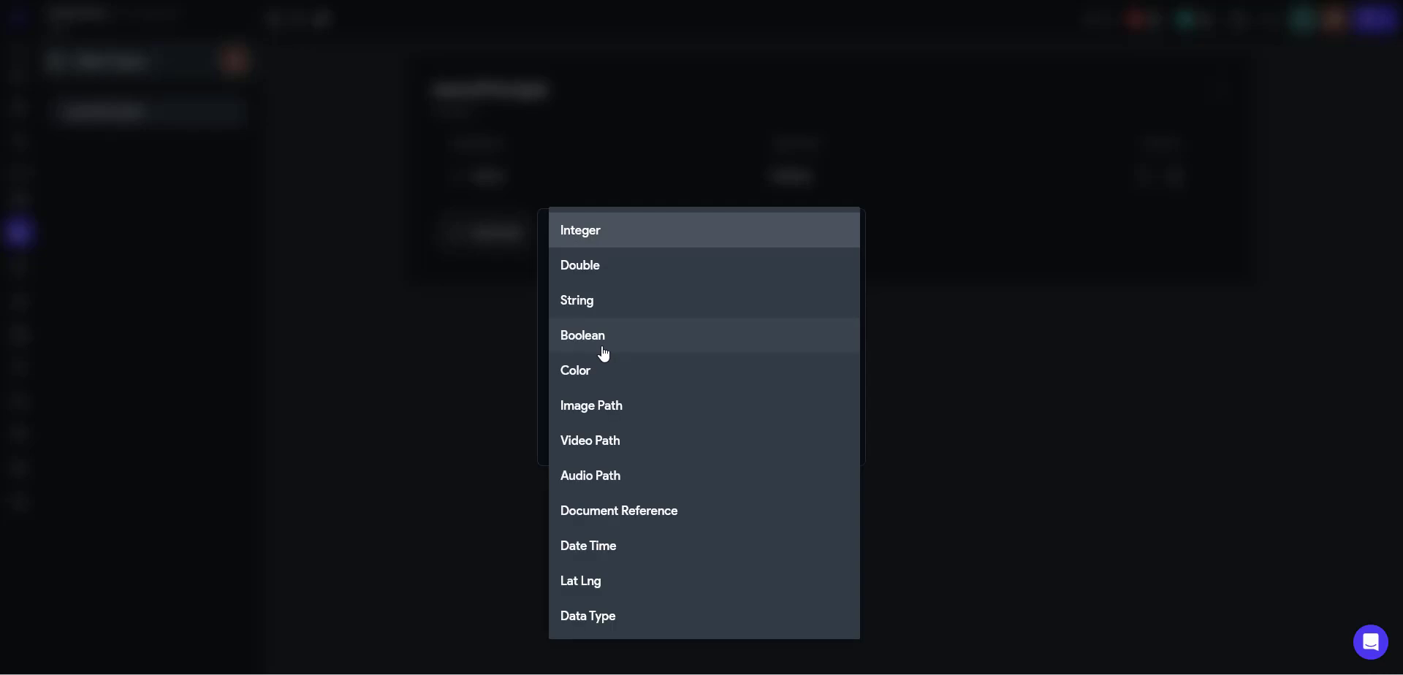
click(616, 344)
click(833, 438)
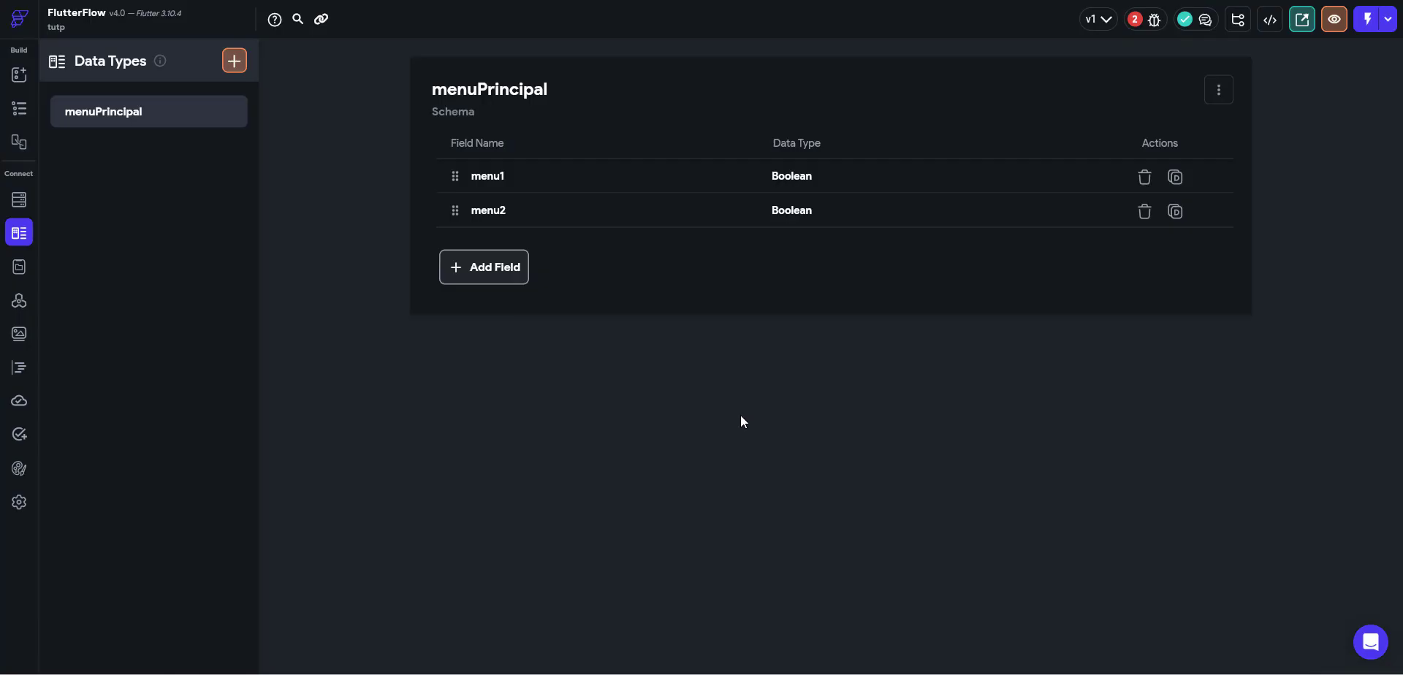
Add a Boolean field named menu3 to the menuPrincipal data type.
click(495, 276)
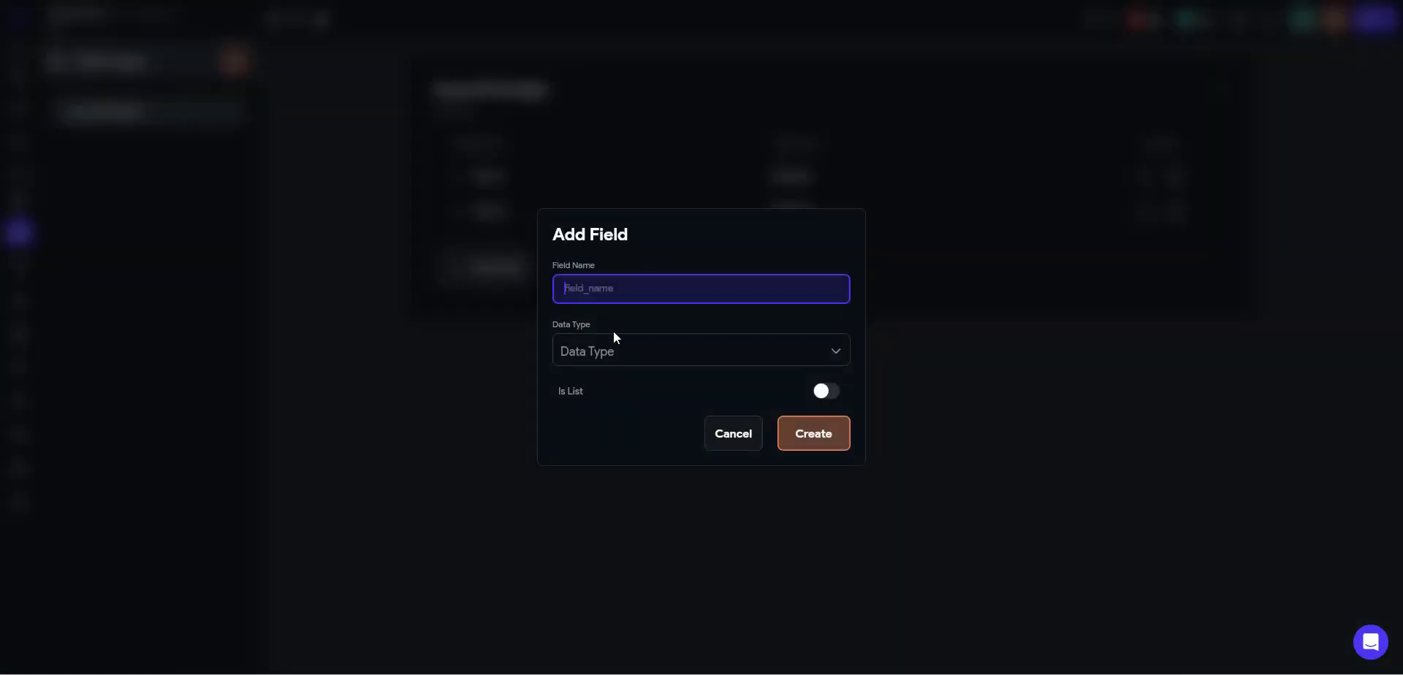
text(menu3)
click(617, 358)
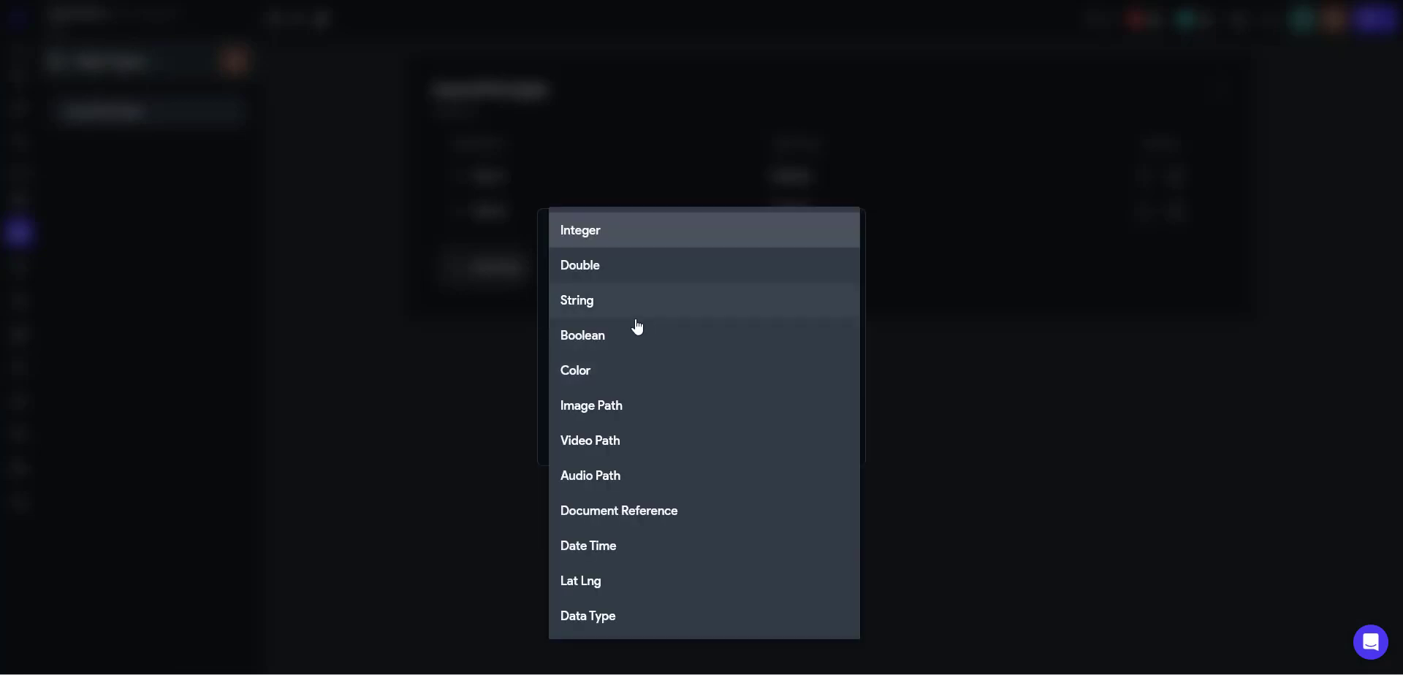
click(629, 335)
click(843, 448)
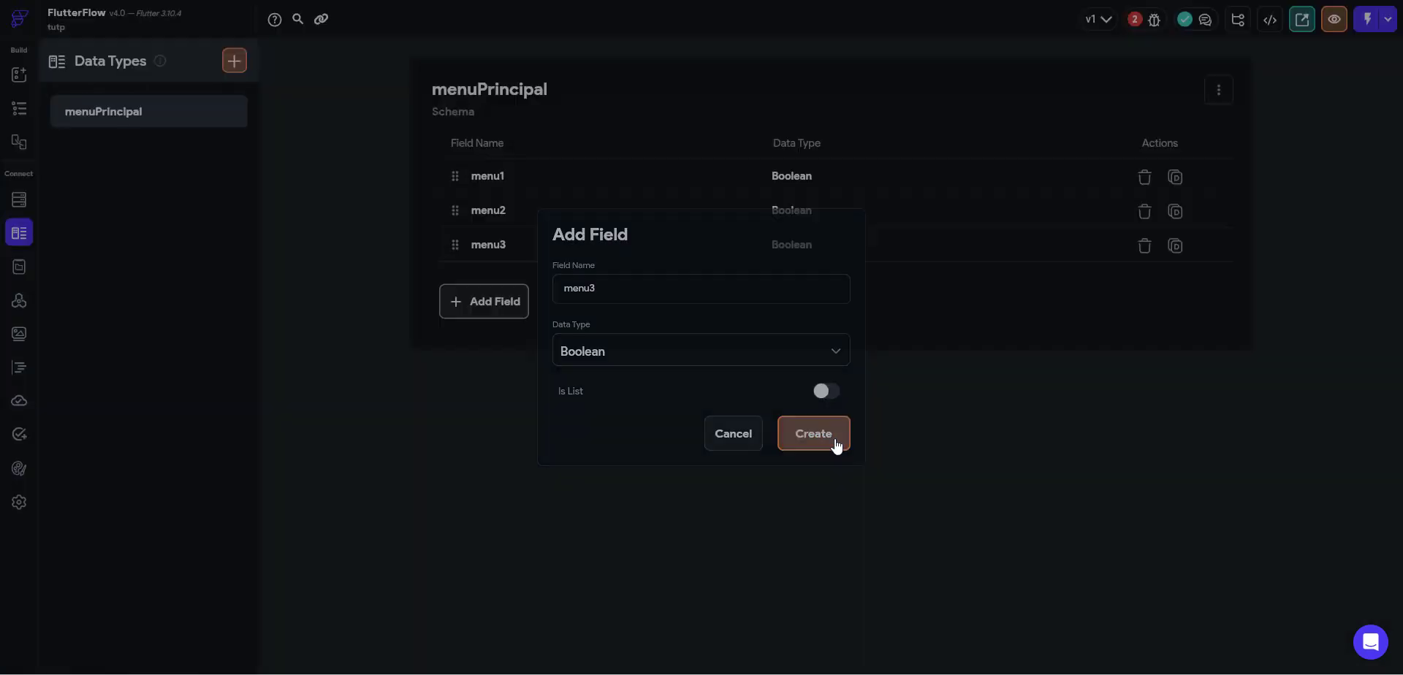
Add a local page state variable named menuPrincipal to HomePage, using the custom data type menuPrincipal.
click(25, 117)
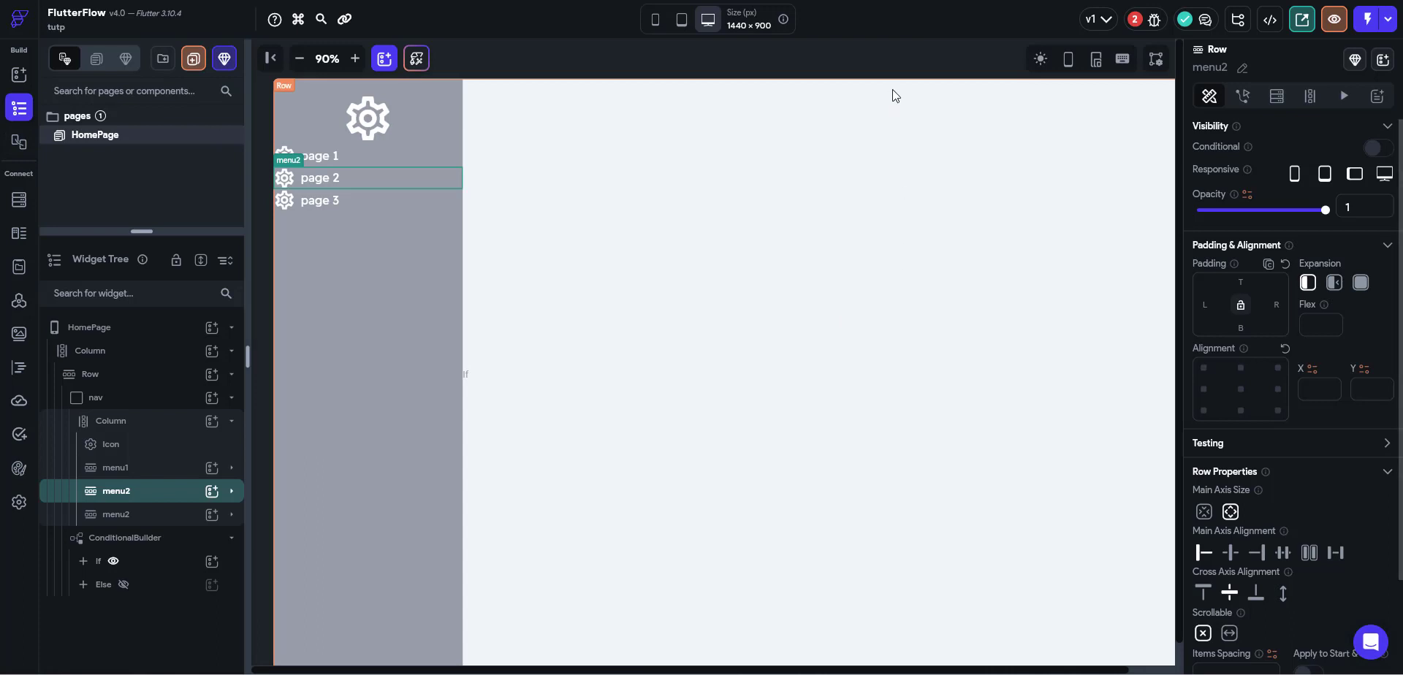
click(923, 74)
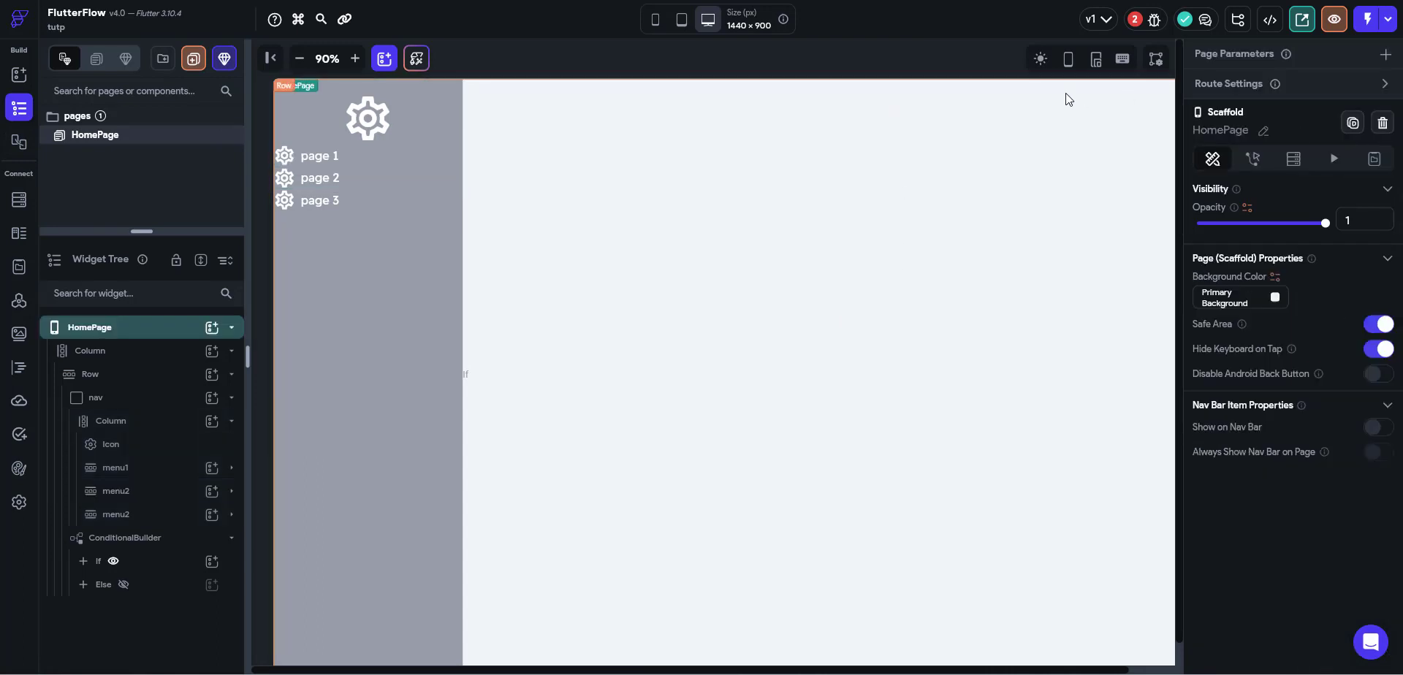
click(1380, 165)
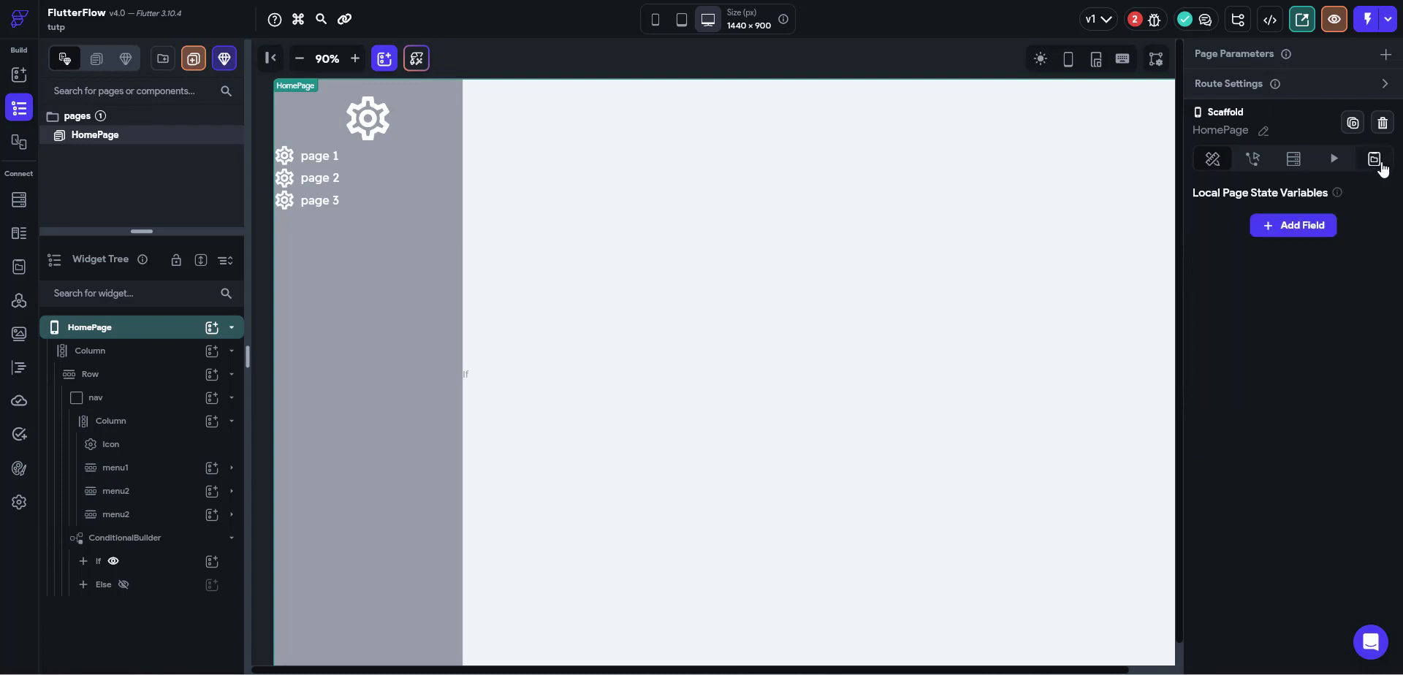
click(1311, 231)
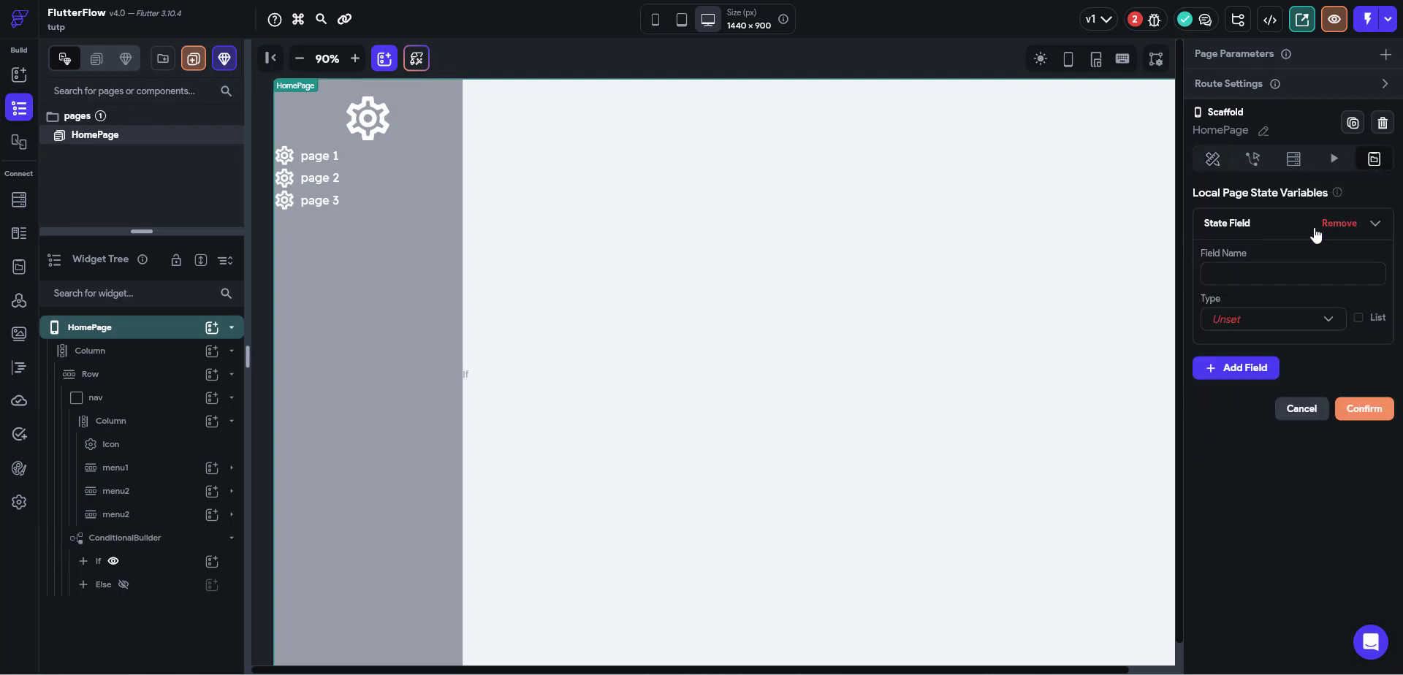
click(1288, 279)
text(menuPrincipal)
click(1256, 319)
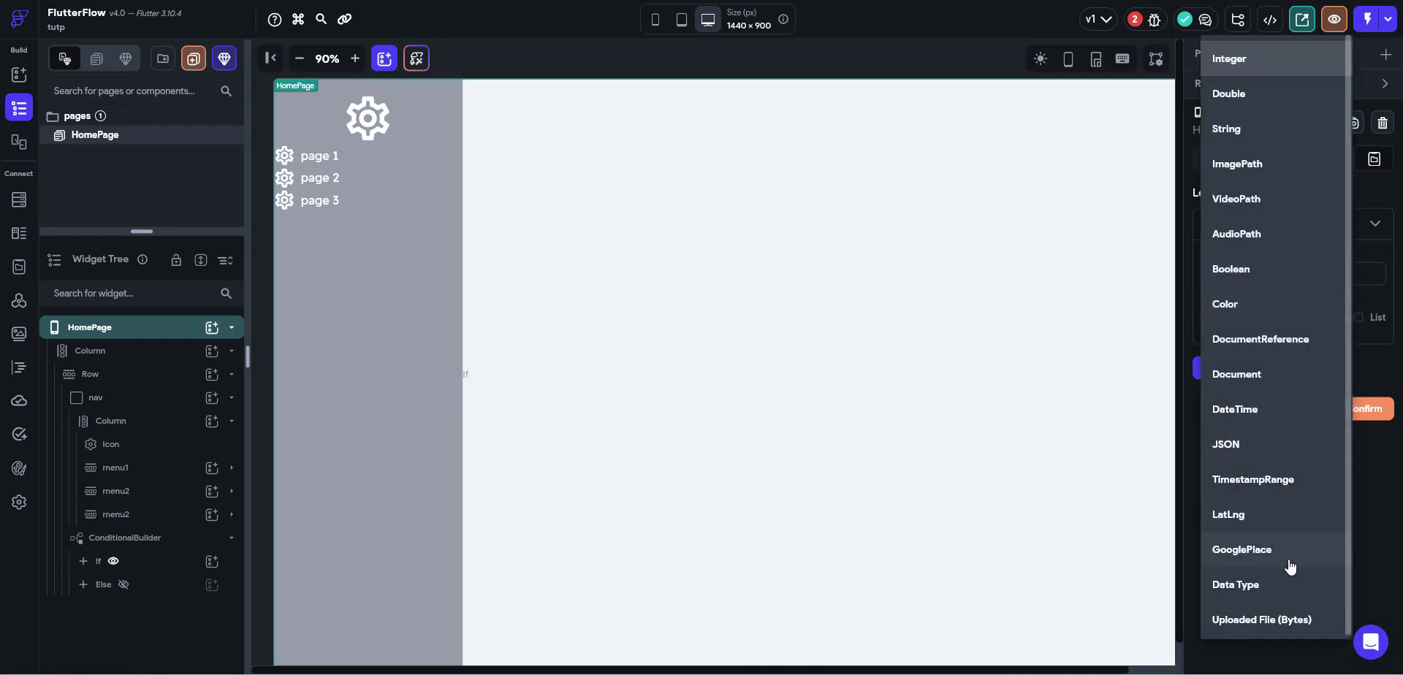
click(1276, 584)
click(1279, 366)
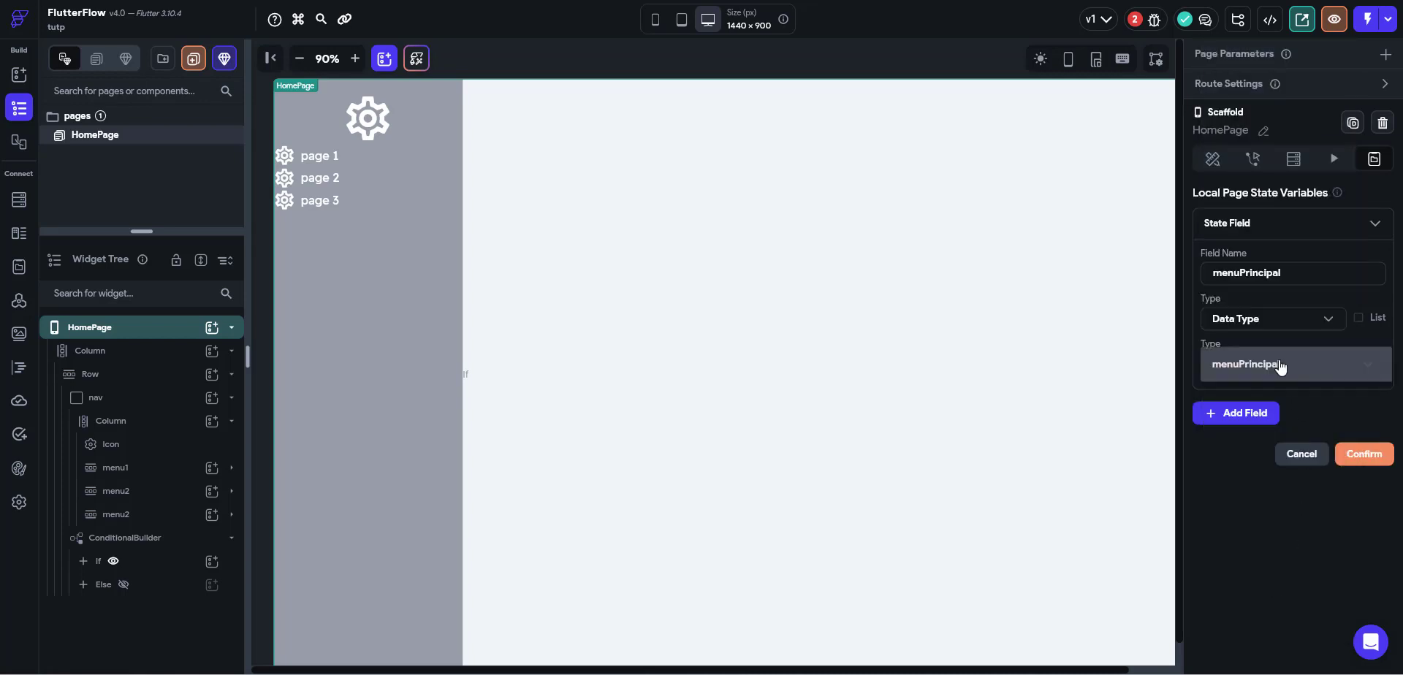
click(1261, 381)
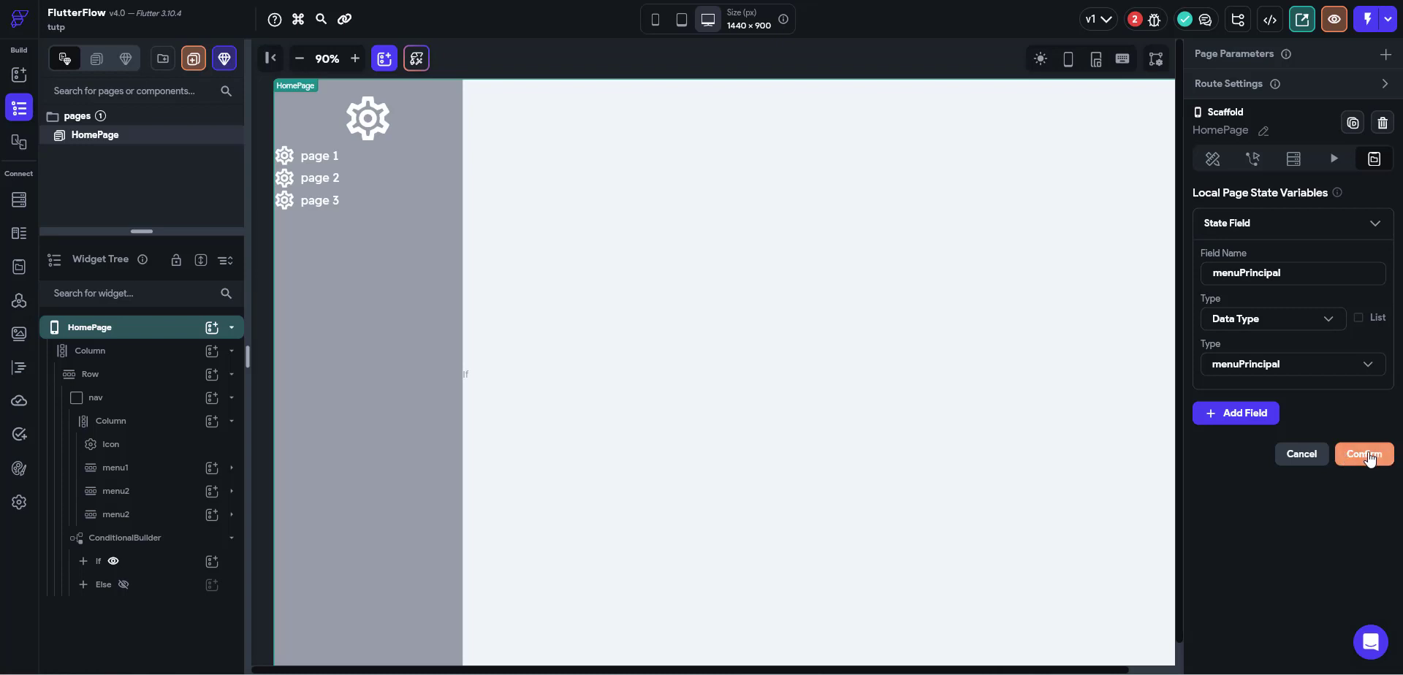
click(1368, 456)
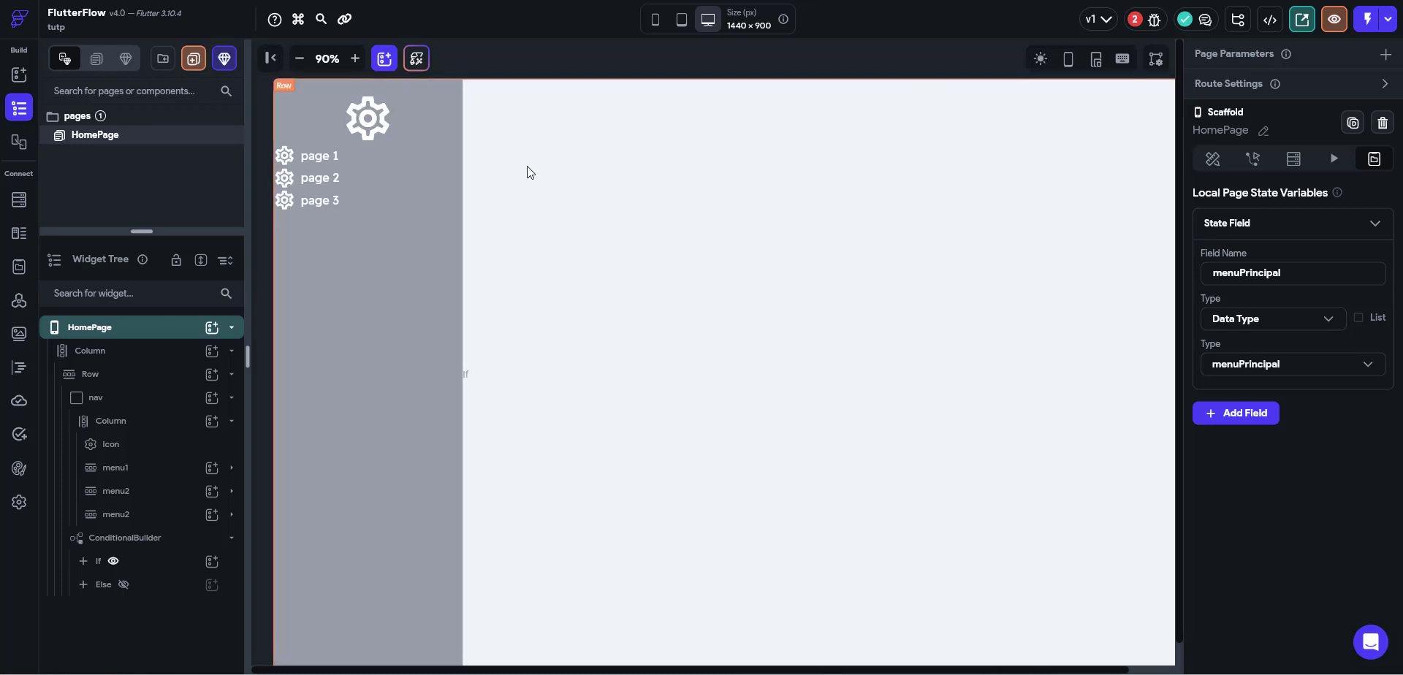
Add an On Tap action to the menu1 row using Update Page State.
click(373, 157)
click(367, 179)
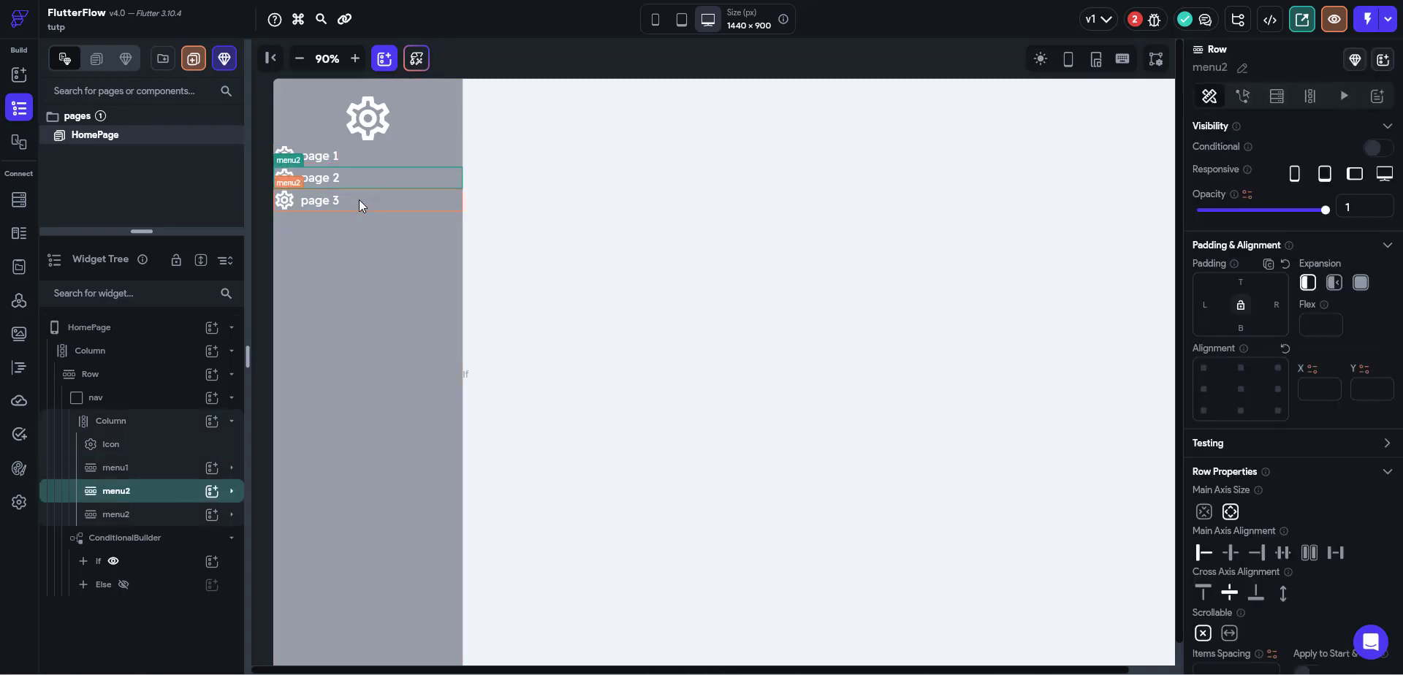
click(394, 155)
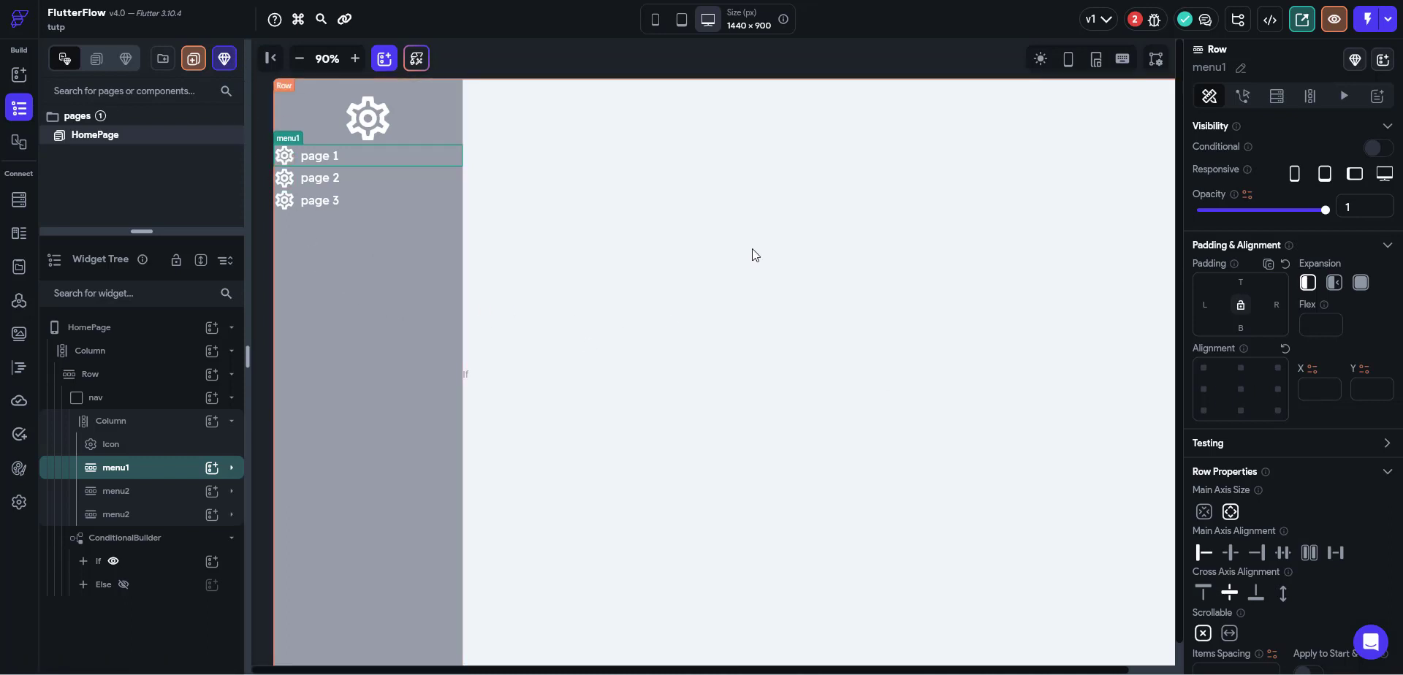
click(1252, 101)
click(1299, 256)
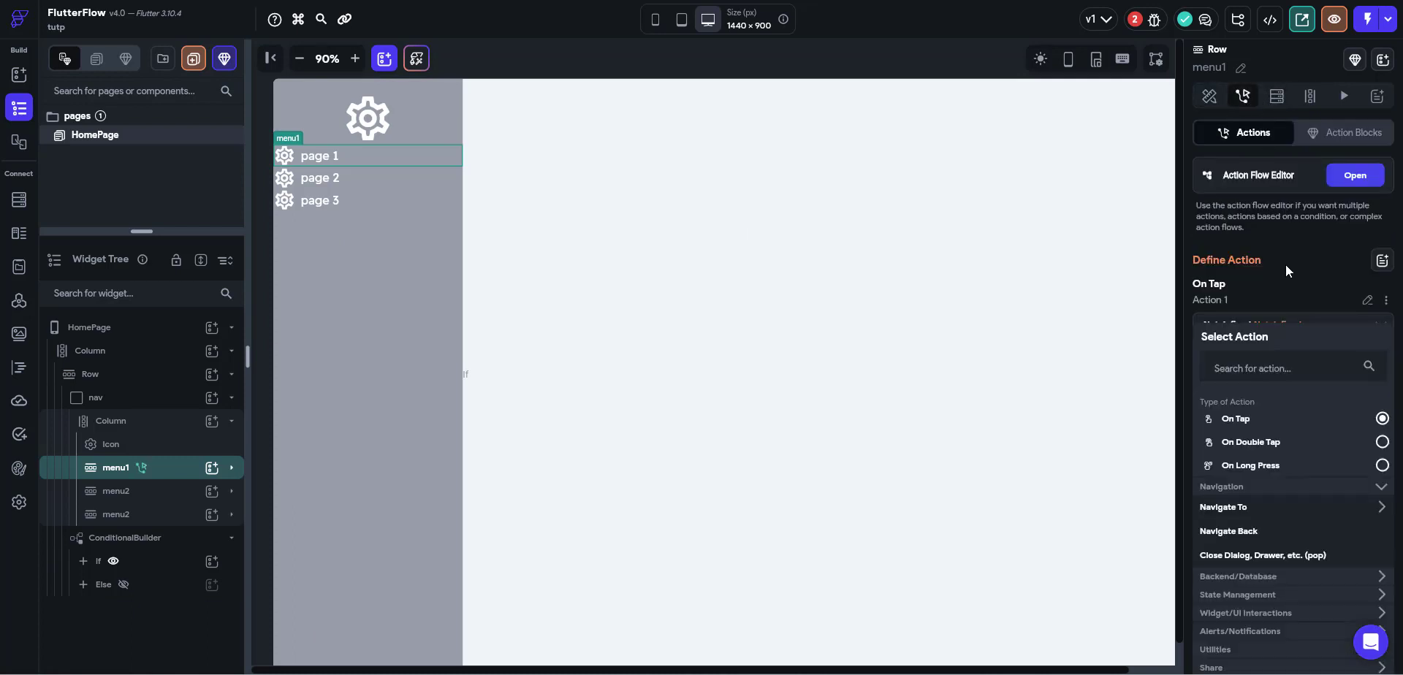
click(1355, 175)
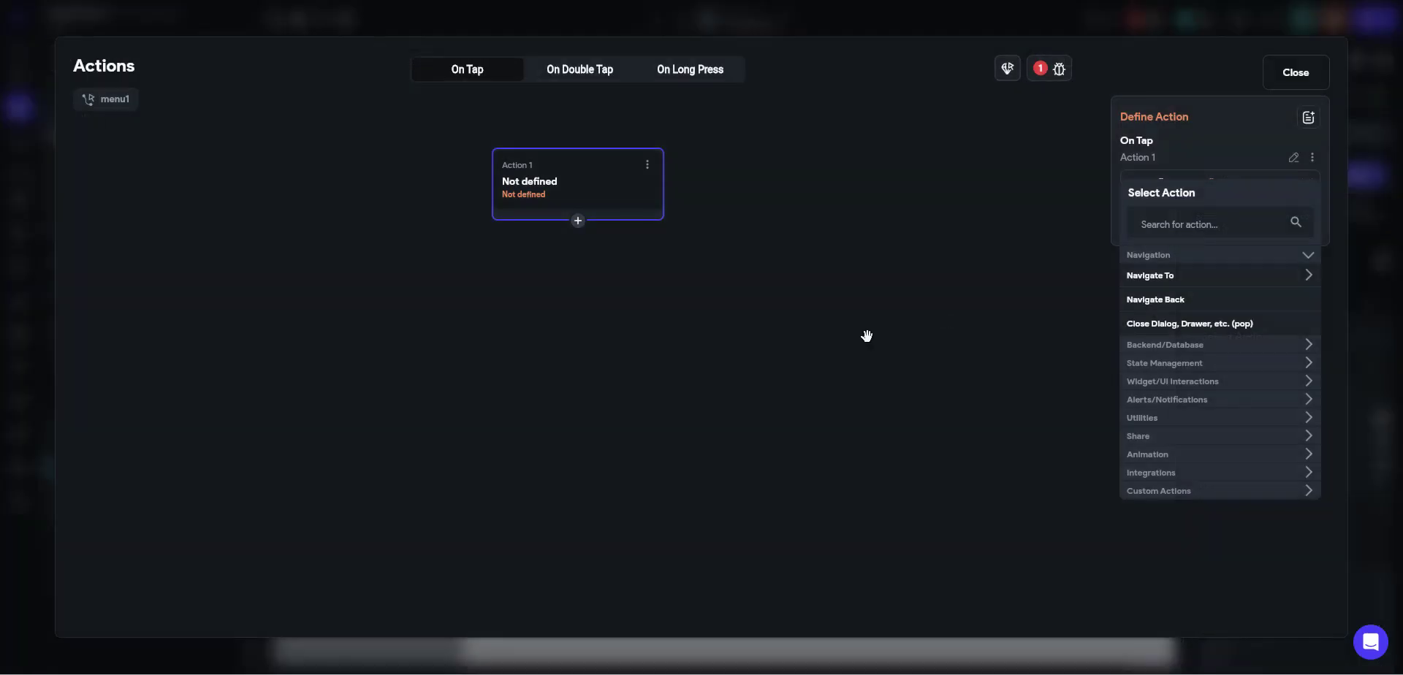
click(1151, 221)
text(up)
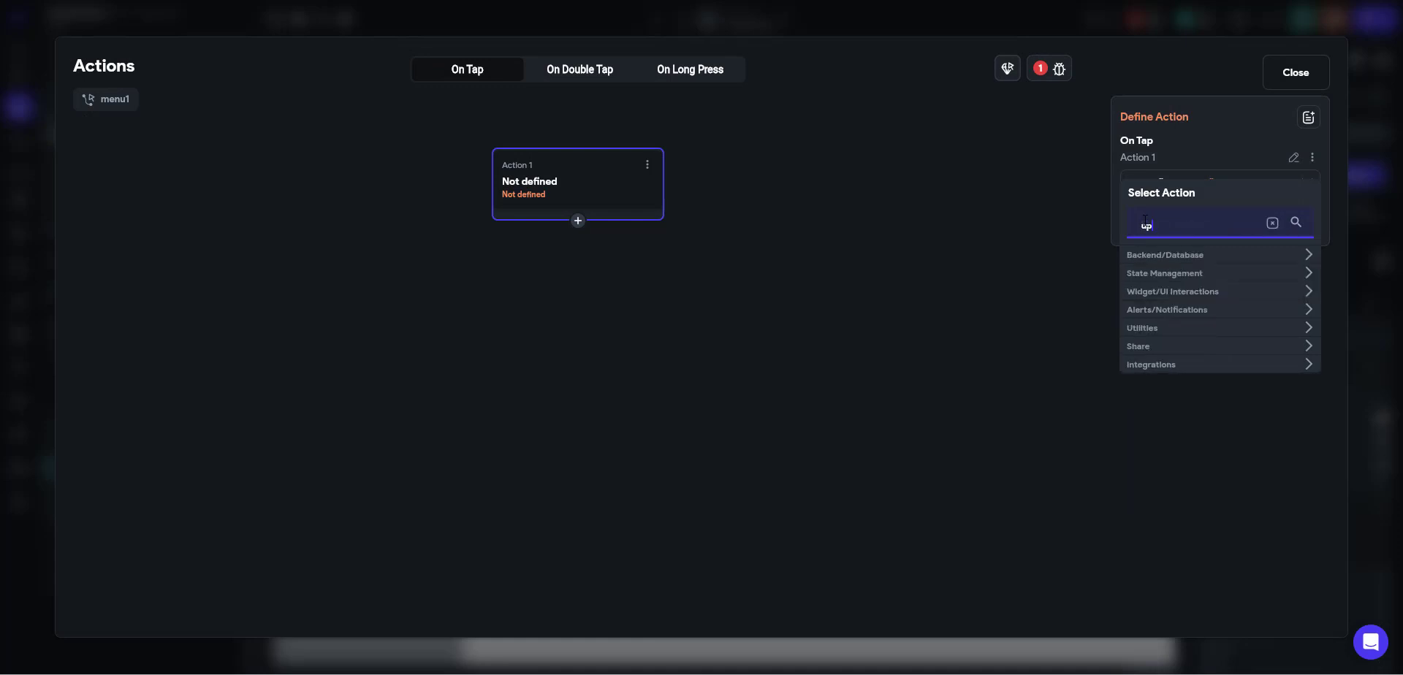
text(date)
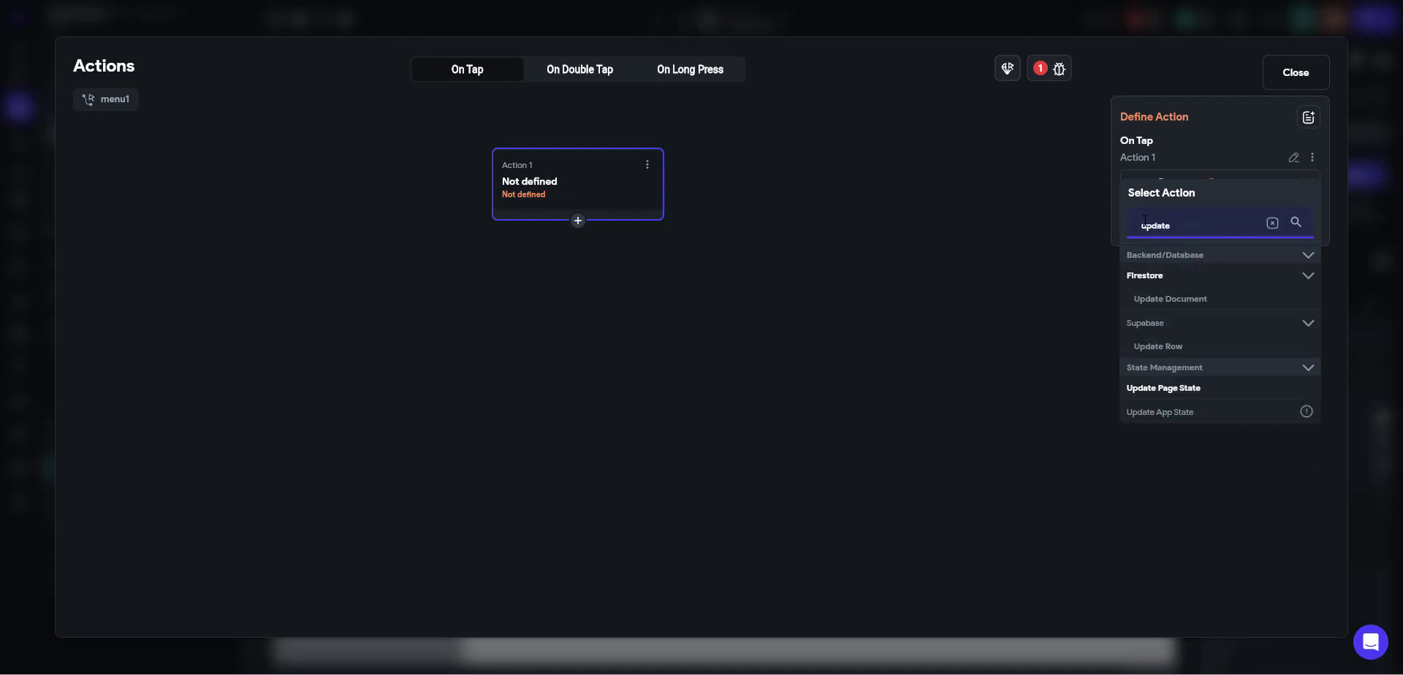
click(1247, 396)
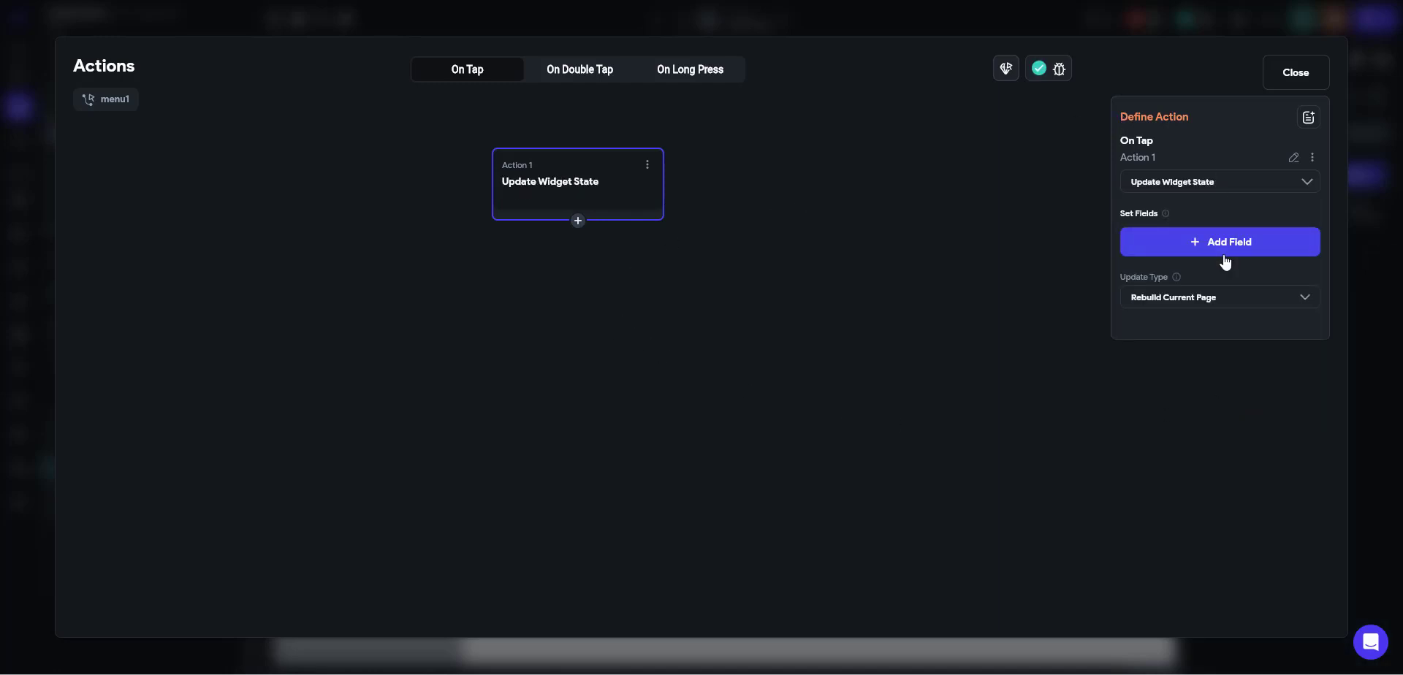
Add the menuPrincipal state variable to the action's set fields with the Update Field(s) update type.
click(1184, 251)
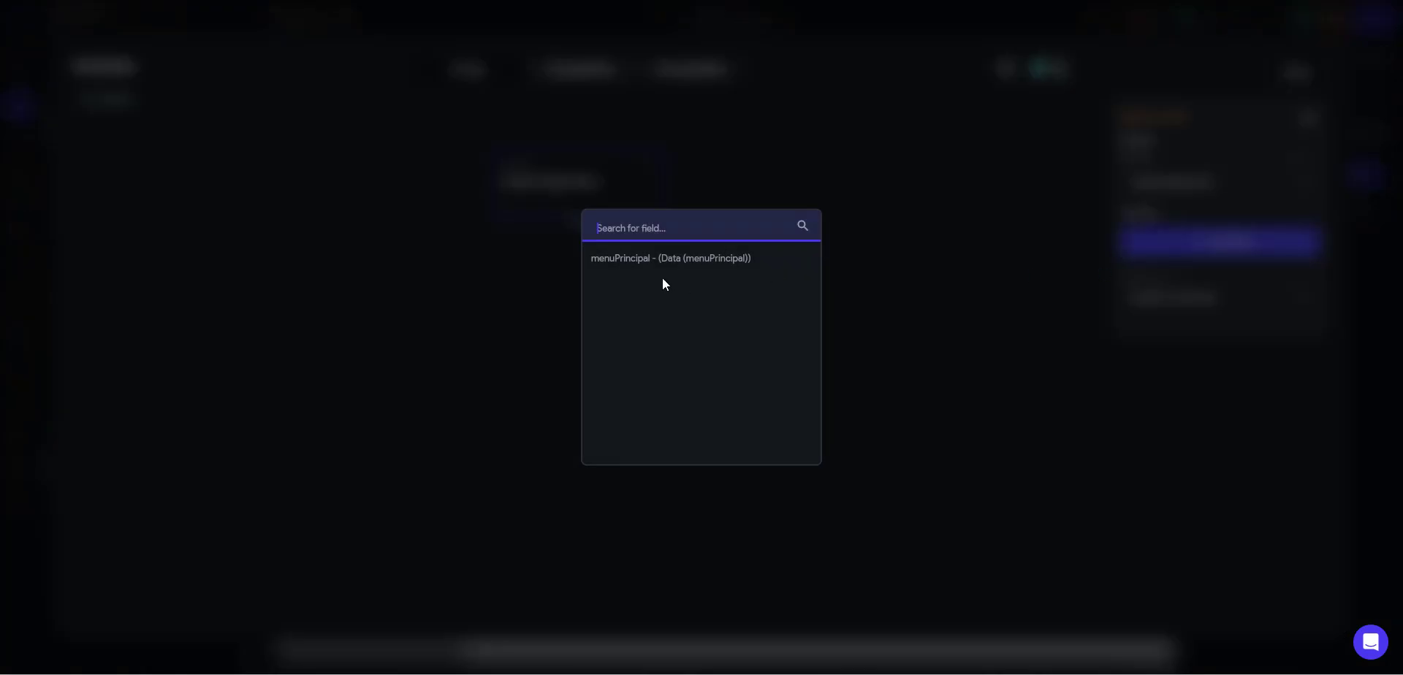
click(650, 259)
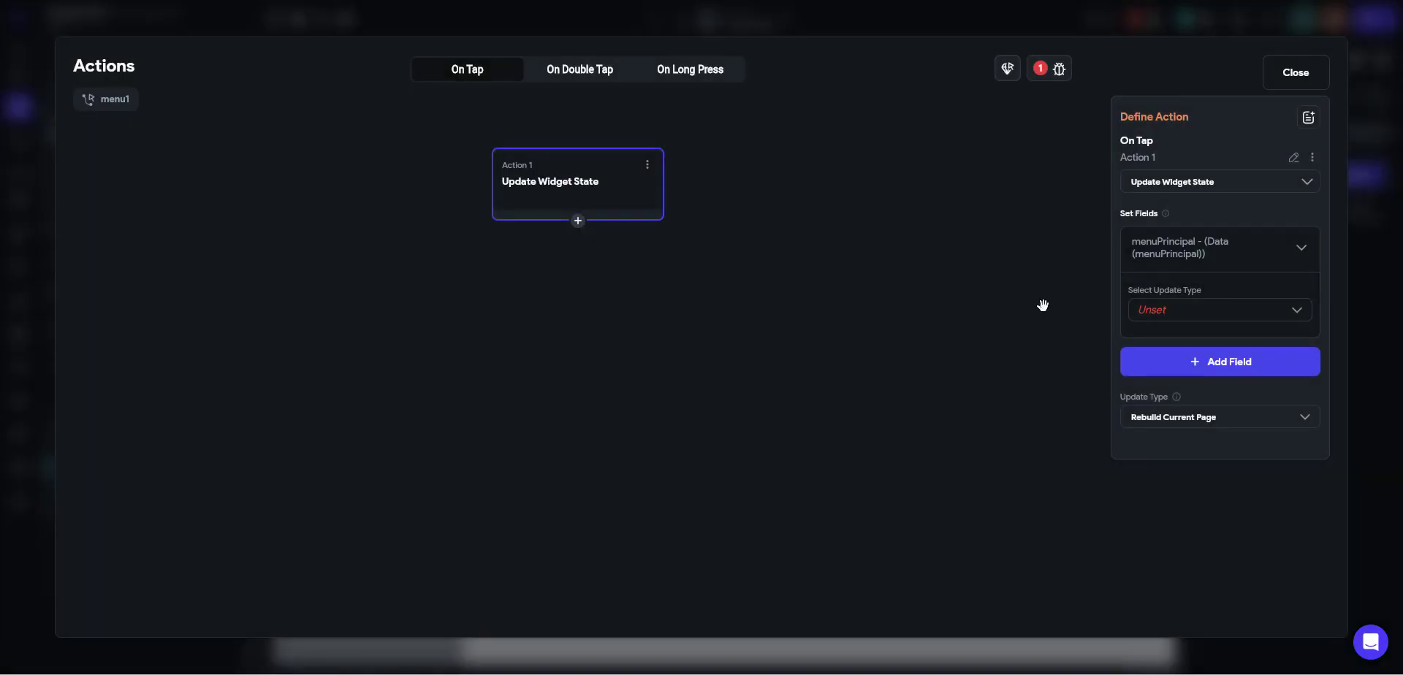
click(1191, 319)
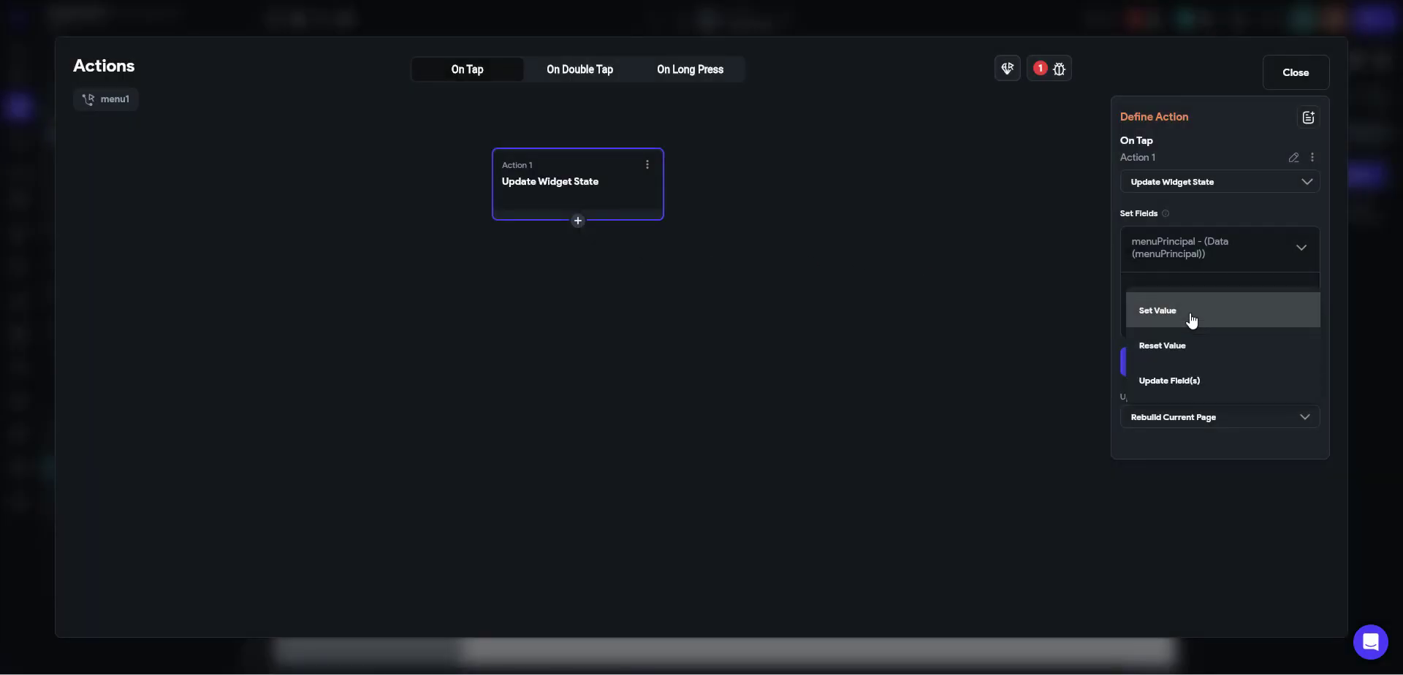
click(1178, 381)
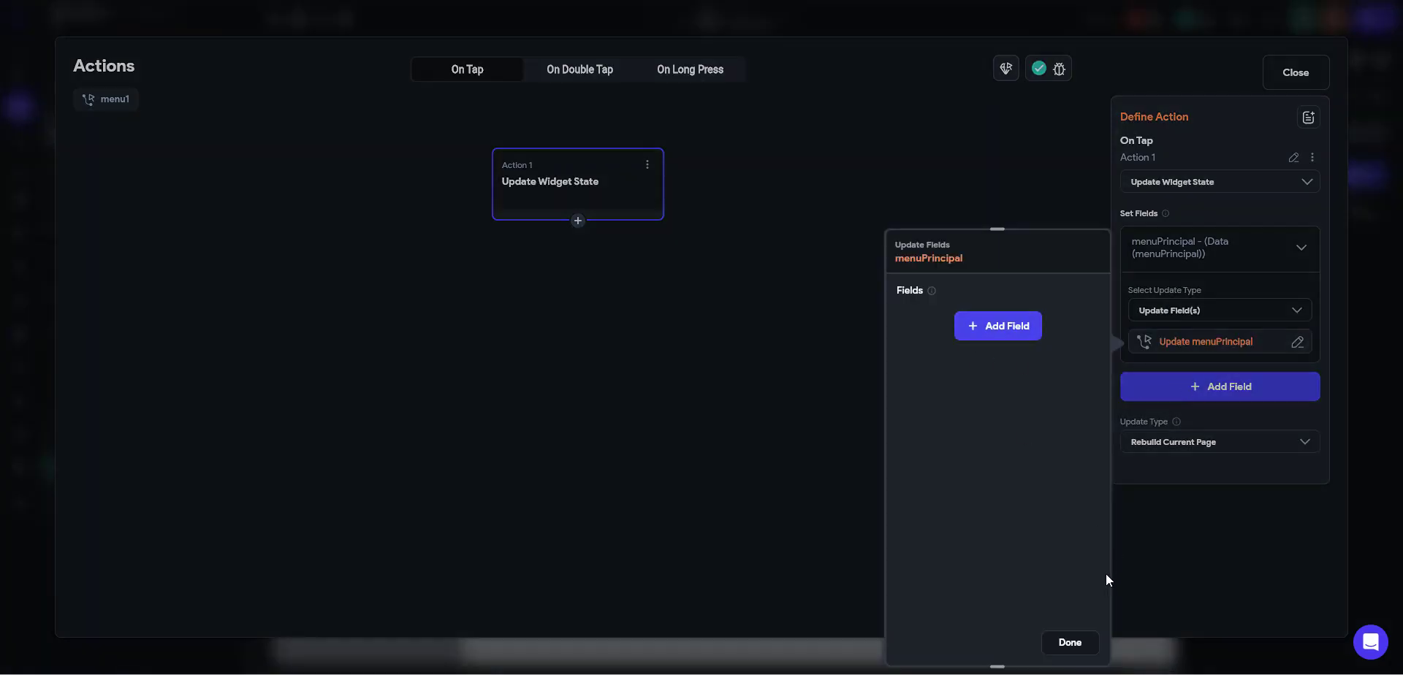
mouse_move(894, 673)
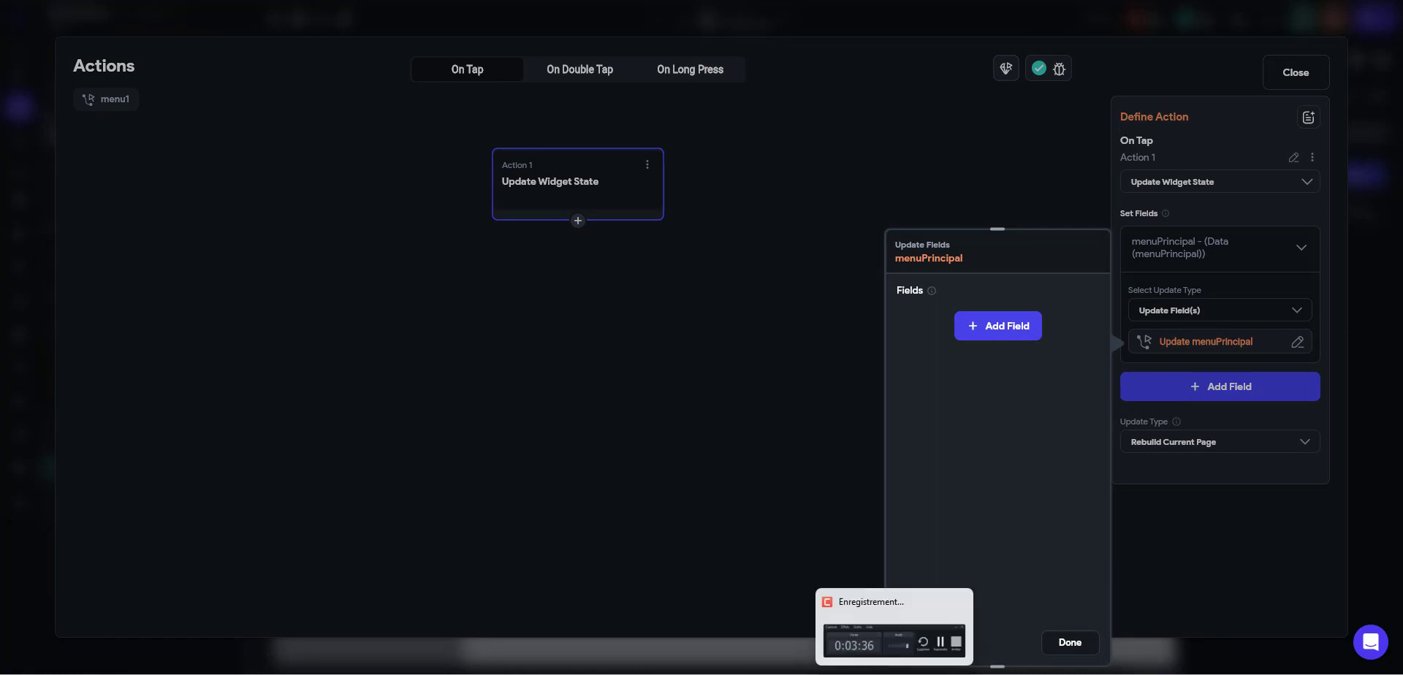
click(894, 673)
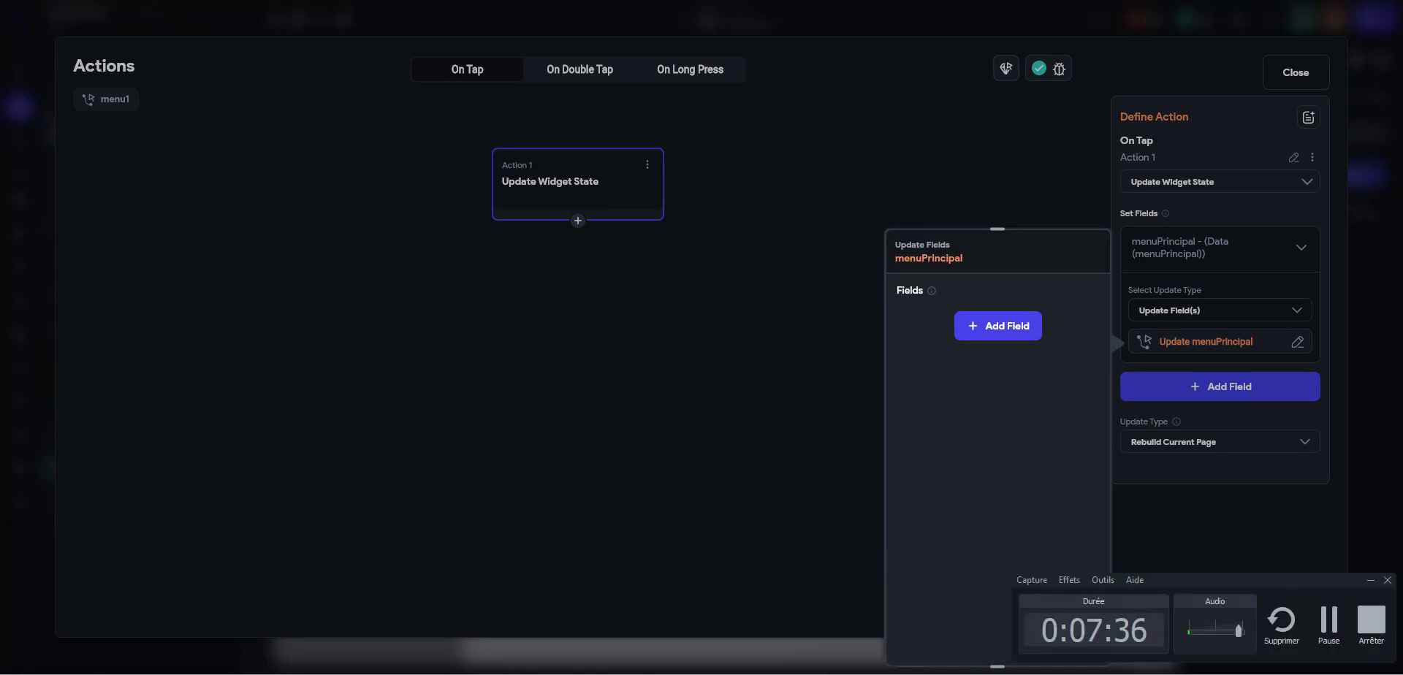
click(1327, 641)
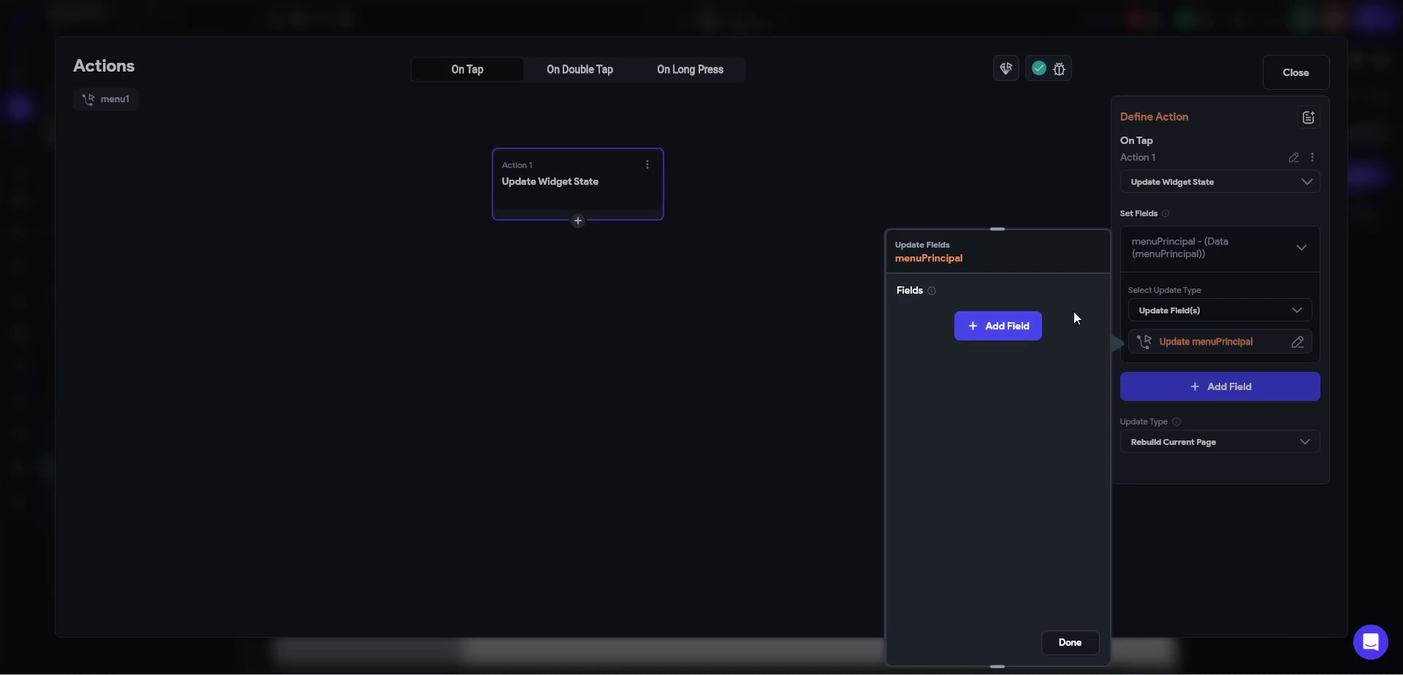
Add the menu1 field to the menuPrincipal update and set its value to True.
click(1015, 328)
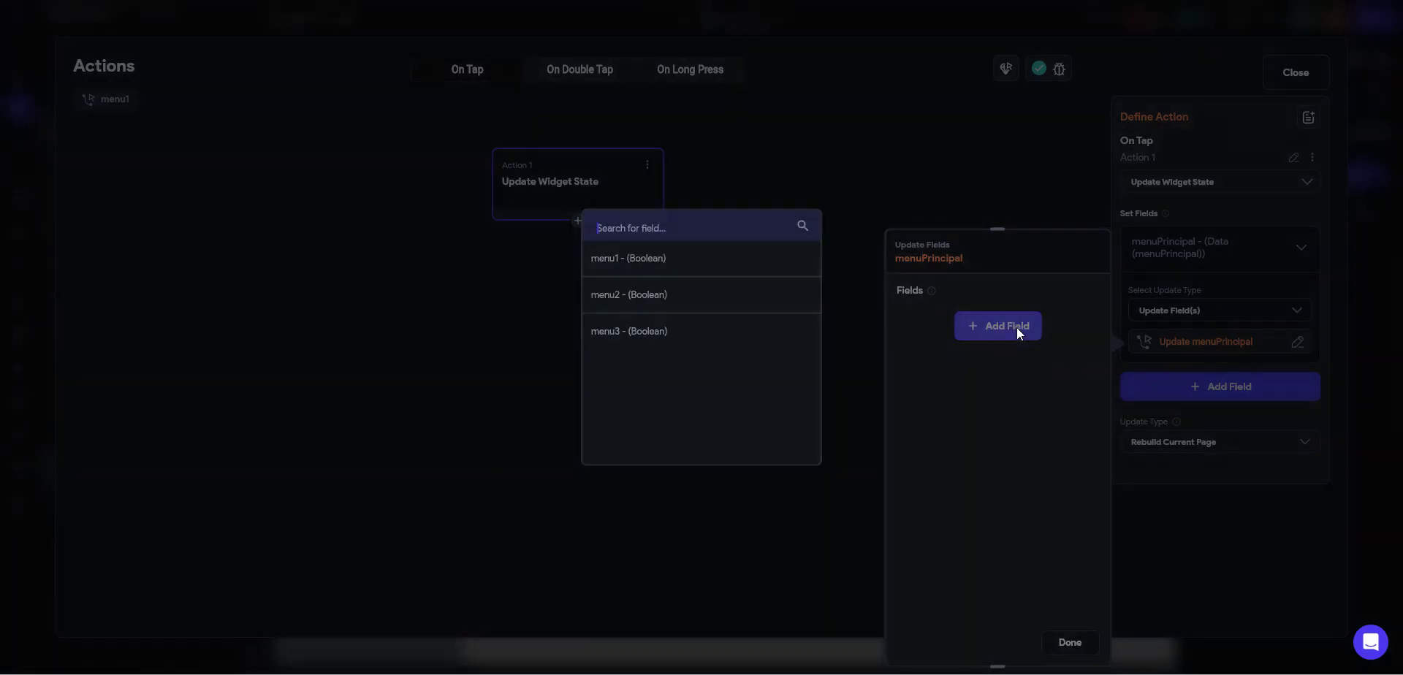
click(641, 262)
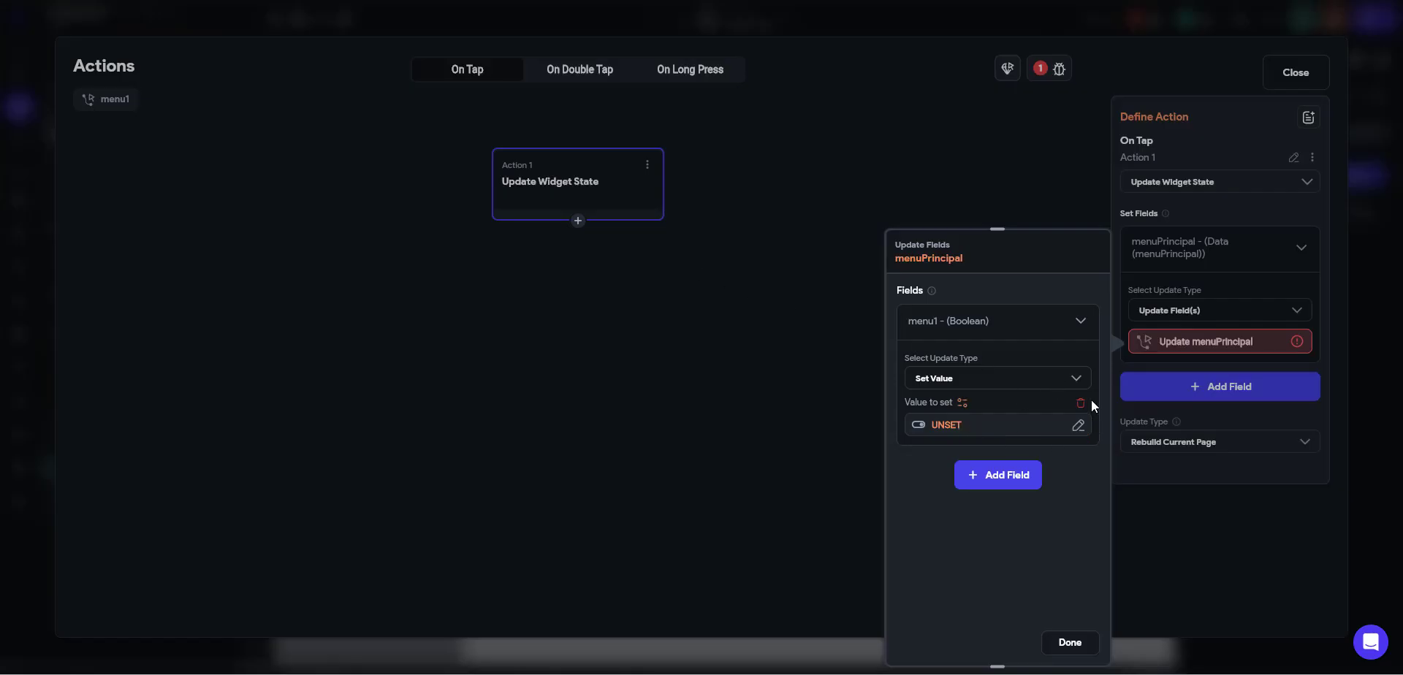
click(1079, 415)
click(1082, 402)
click(1081, 402)
click(982, 434)
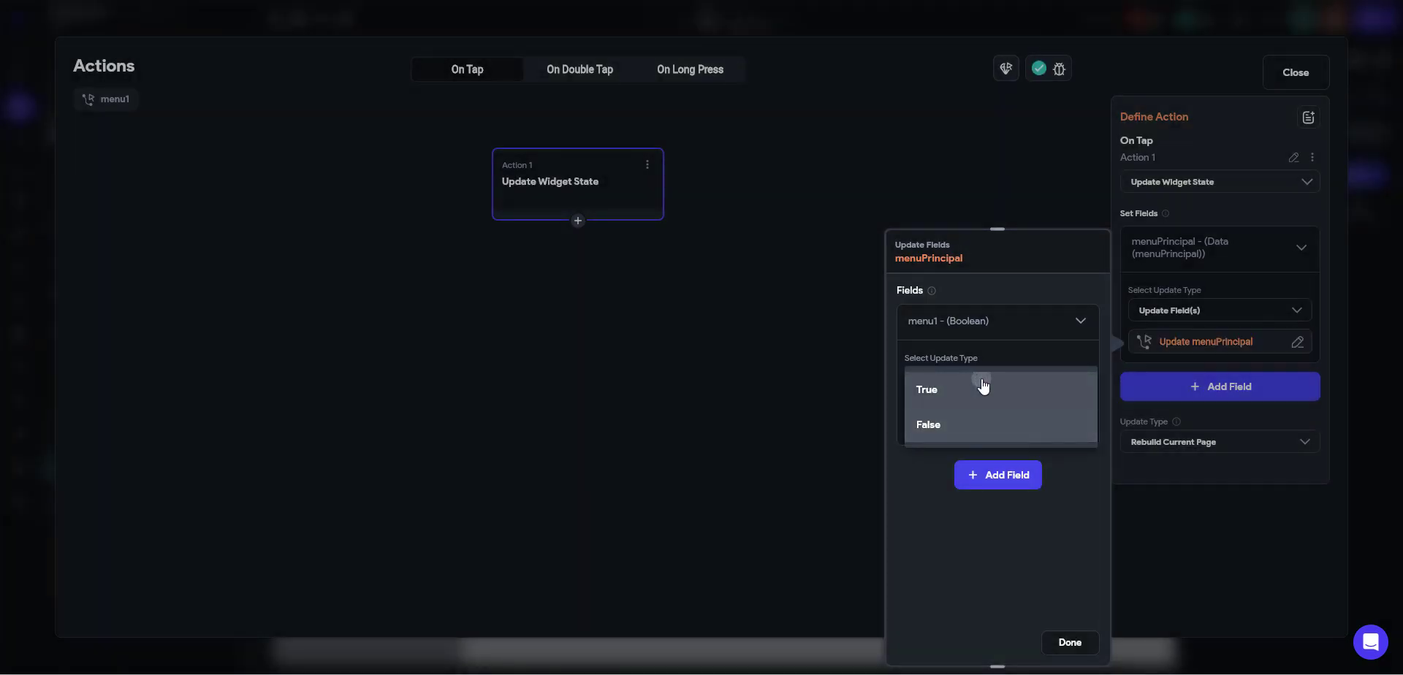
click(979, 388)
Add the menu2 field to the menuPrincipal update and set its value to False.
click(1010, 478)
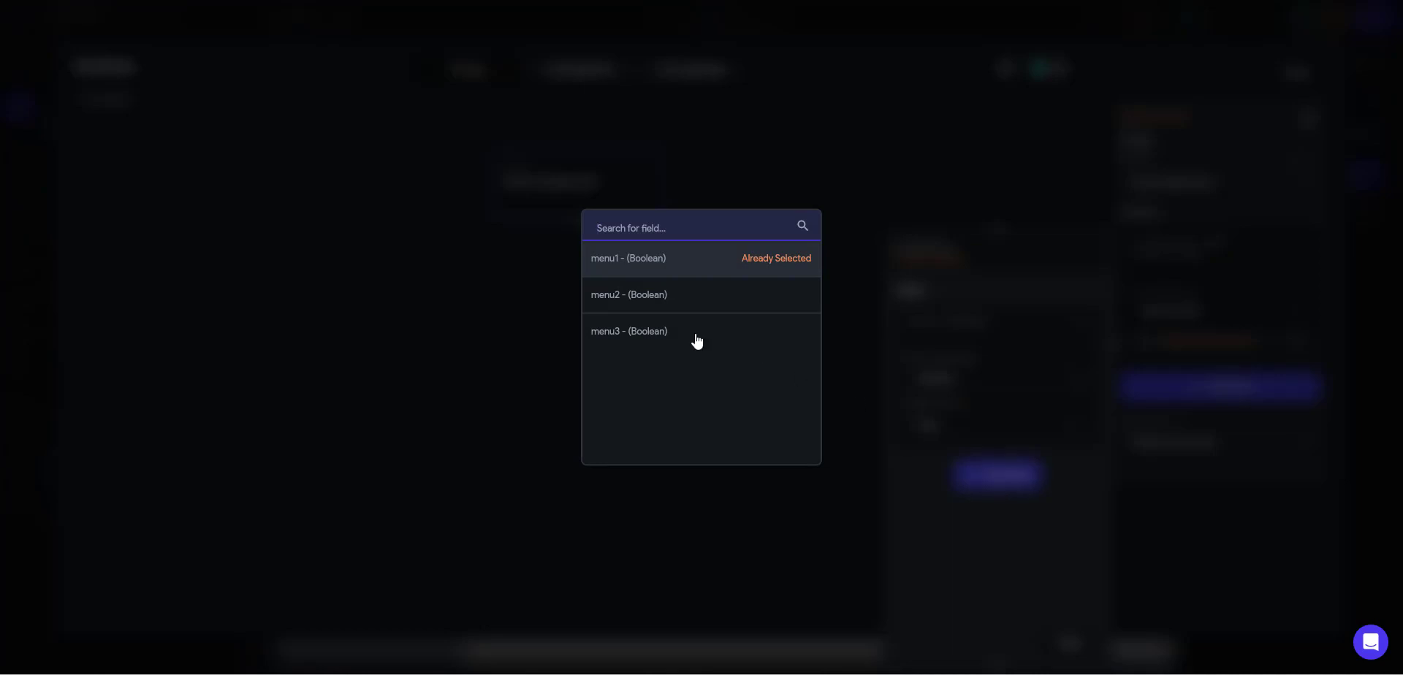
click(661, 300)
scroll(988, 454, down, 1)
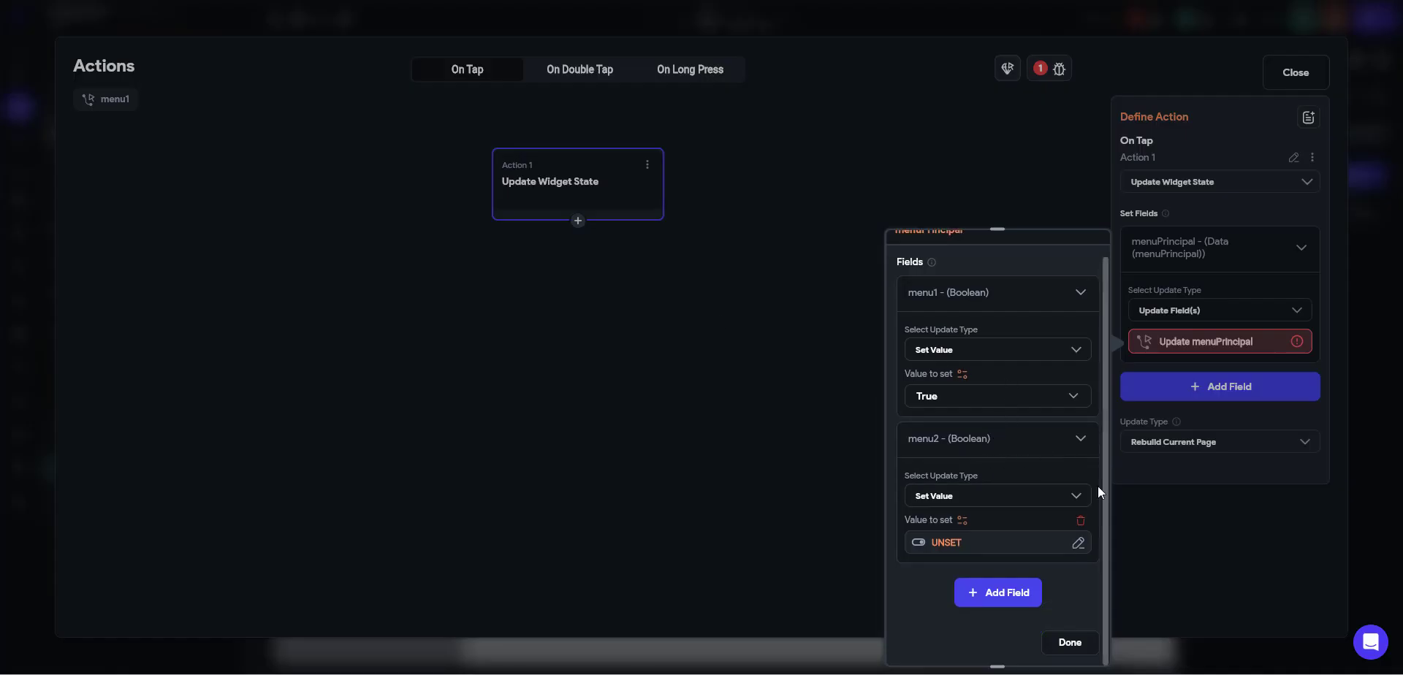
click(1077, 539)
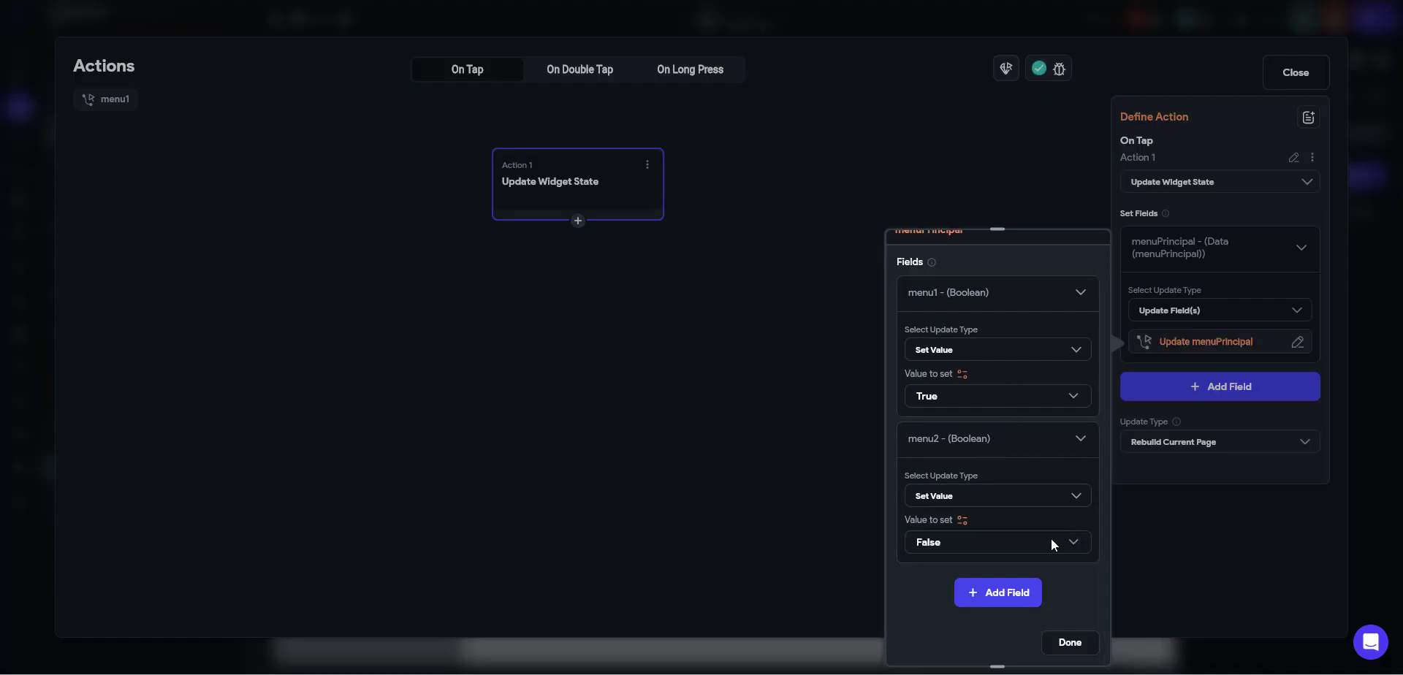
Add the menu3 field to the menuPrincipal update with the value False and finish the field update.
click(1007, 594)
click(603, 337)
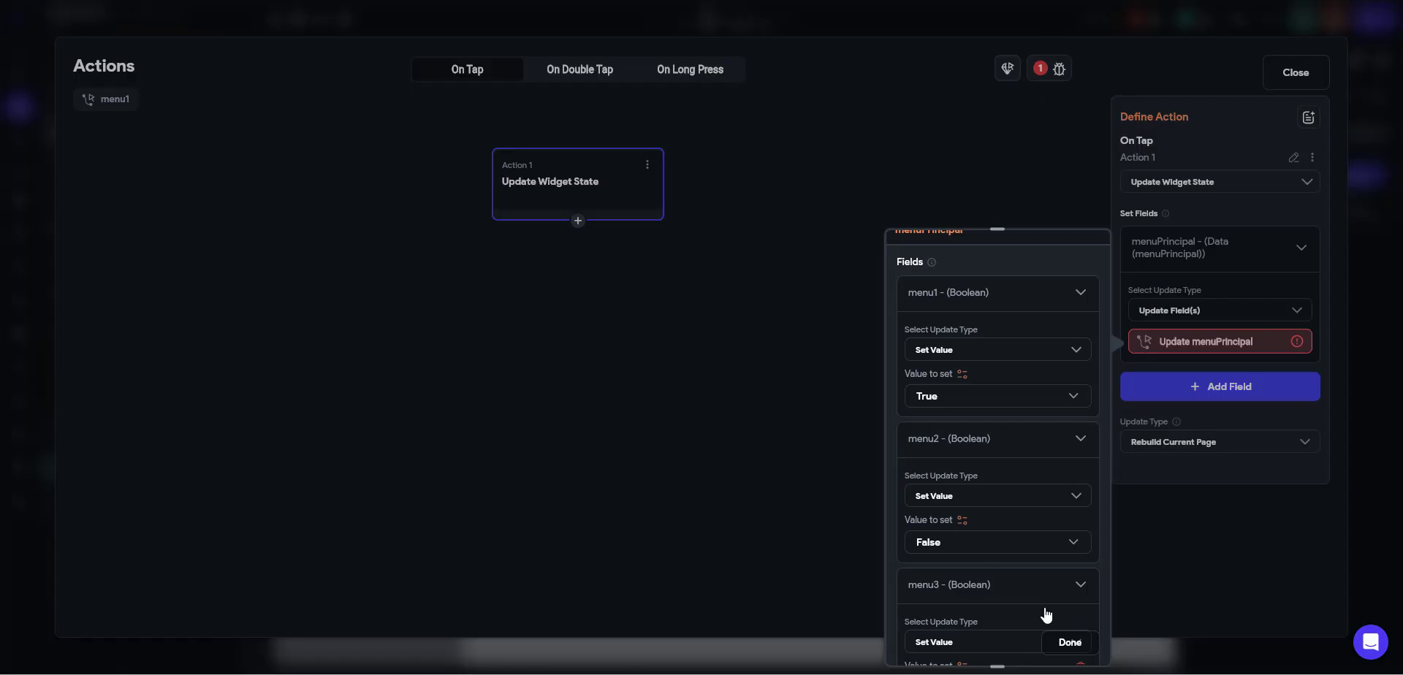
click(1076, 577)
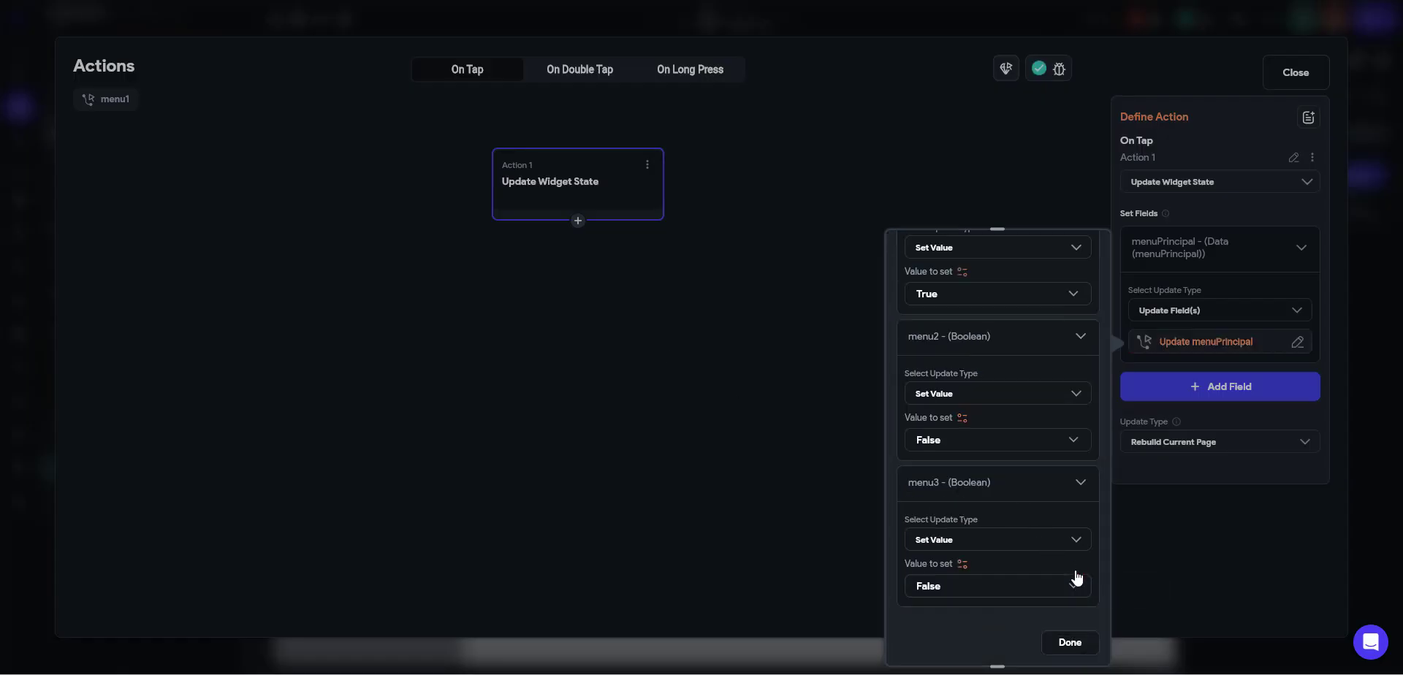
scroll(952, 423, up, 2)
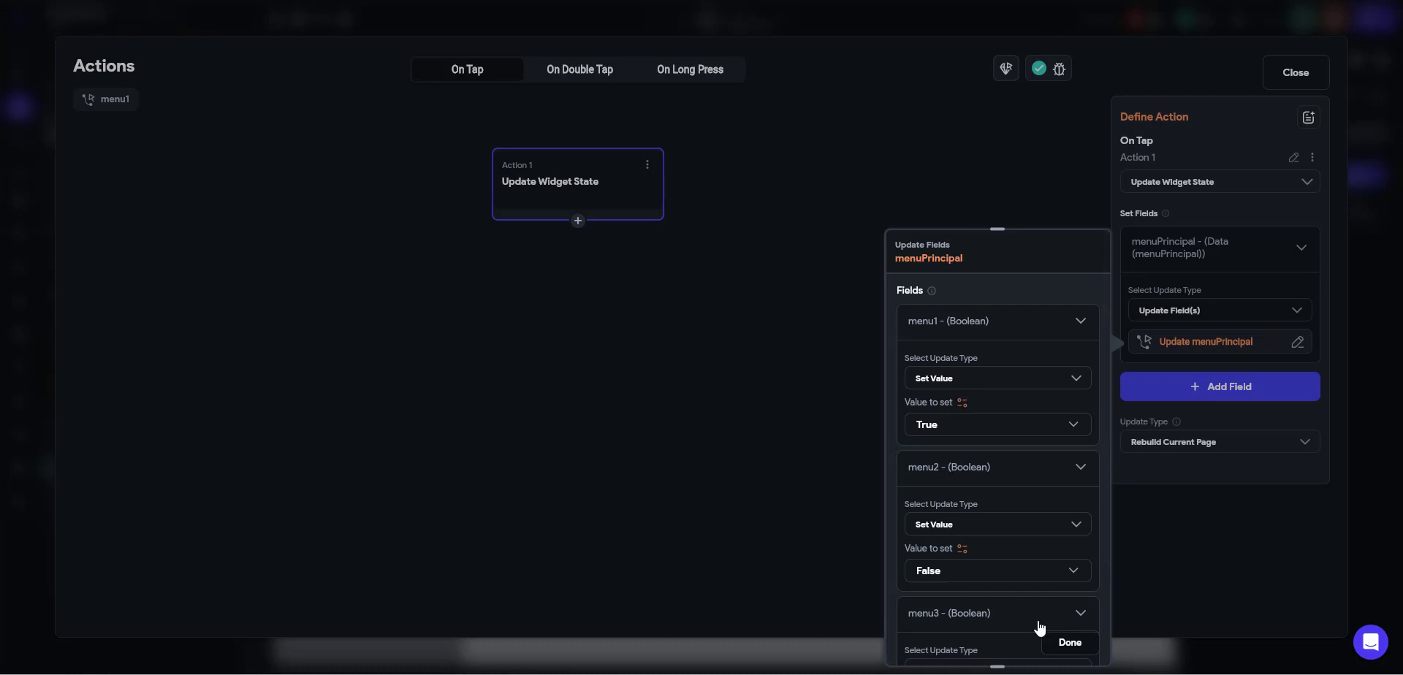
click(1070, 643)
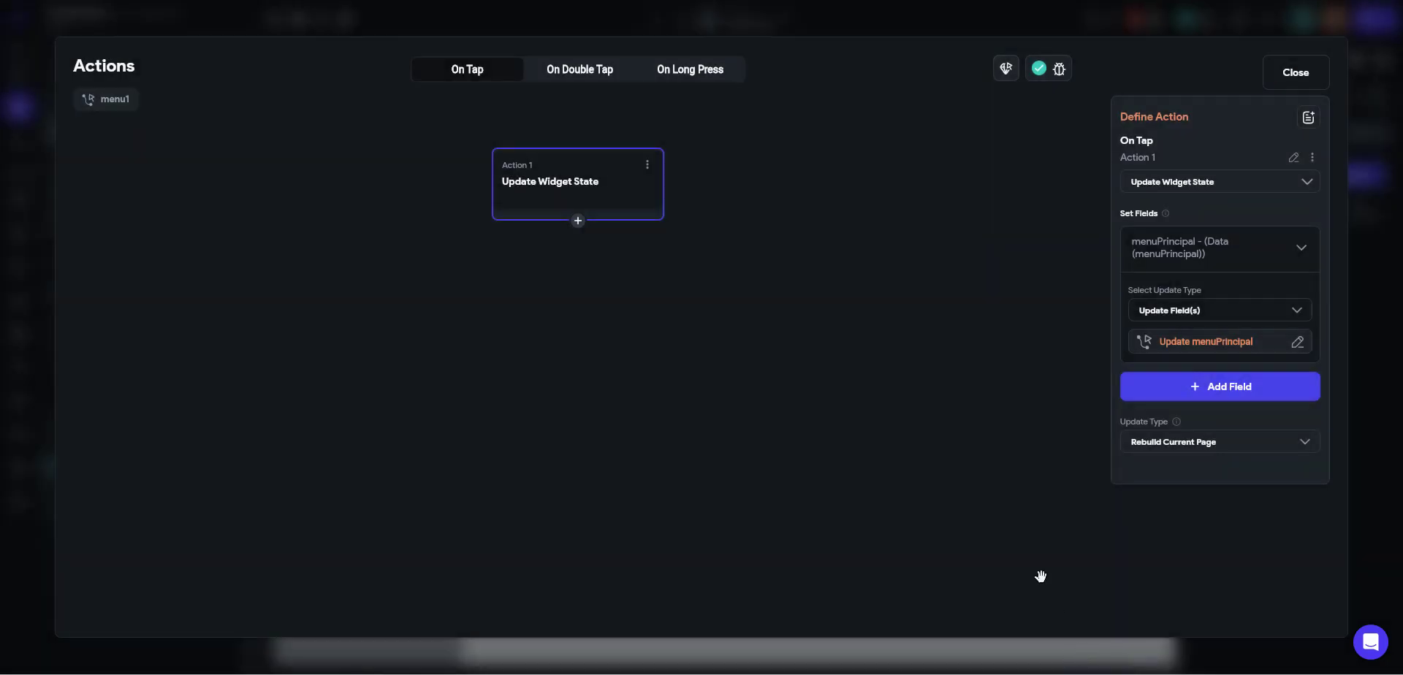
Copy the menu1 row's On Tap action and paste it onto the page 2 row.
click(647, 165)
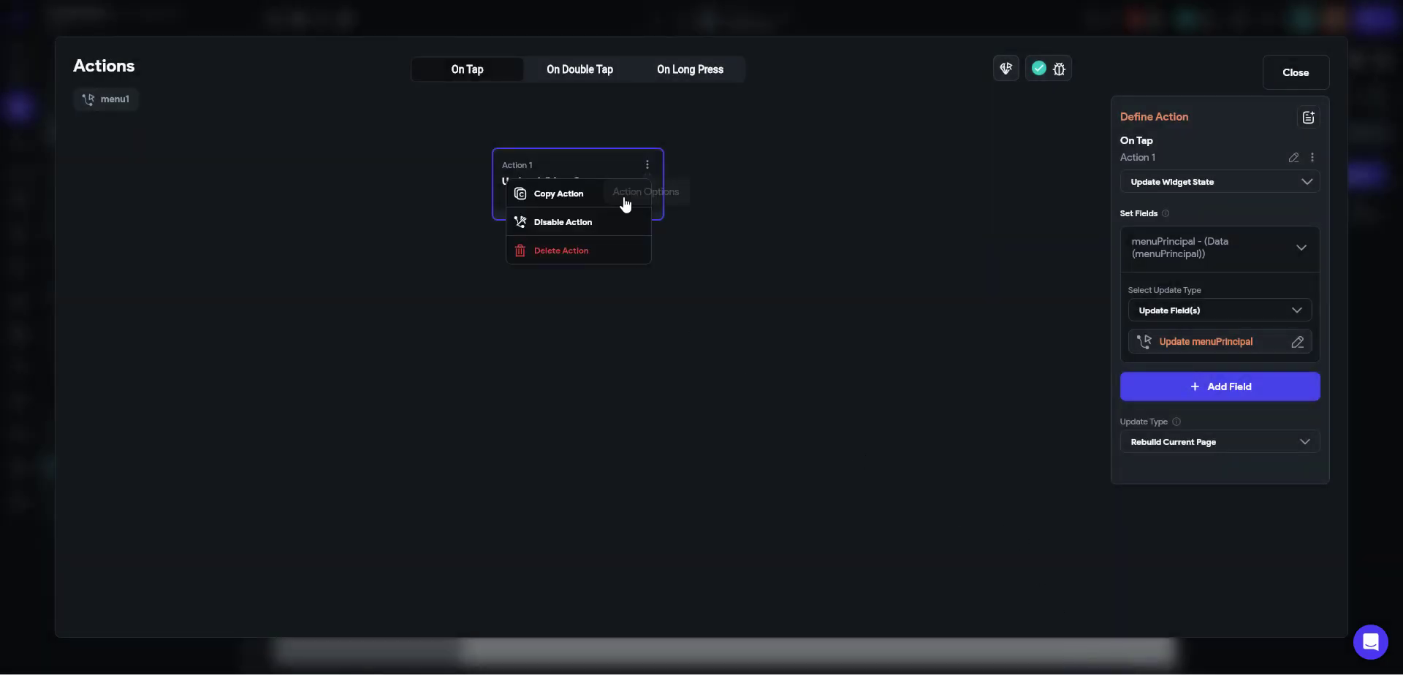
click(599, 195)
click(1282, 75)
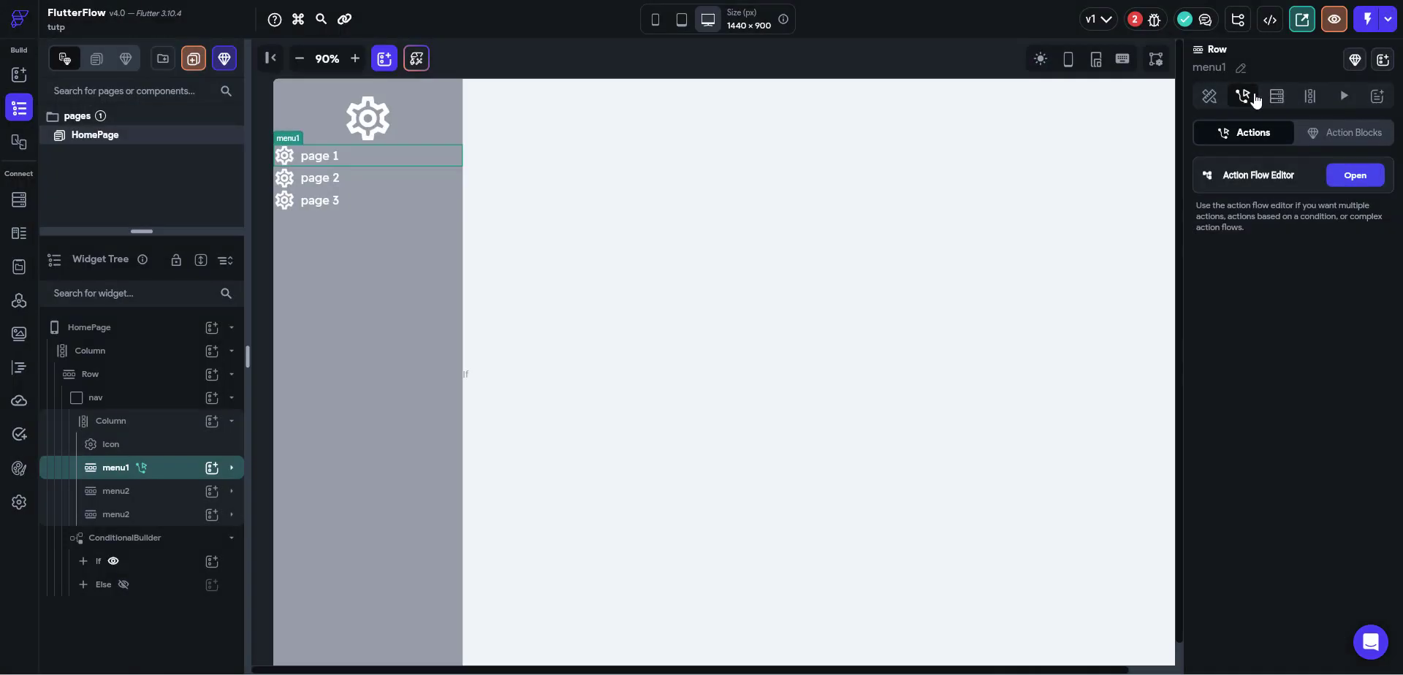
click(137, 488)
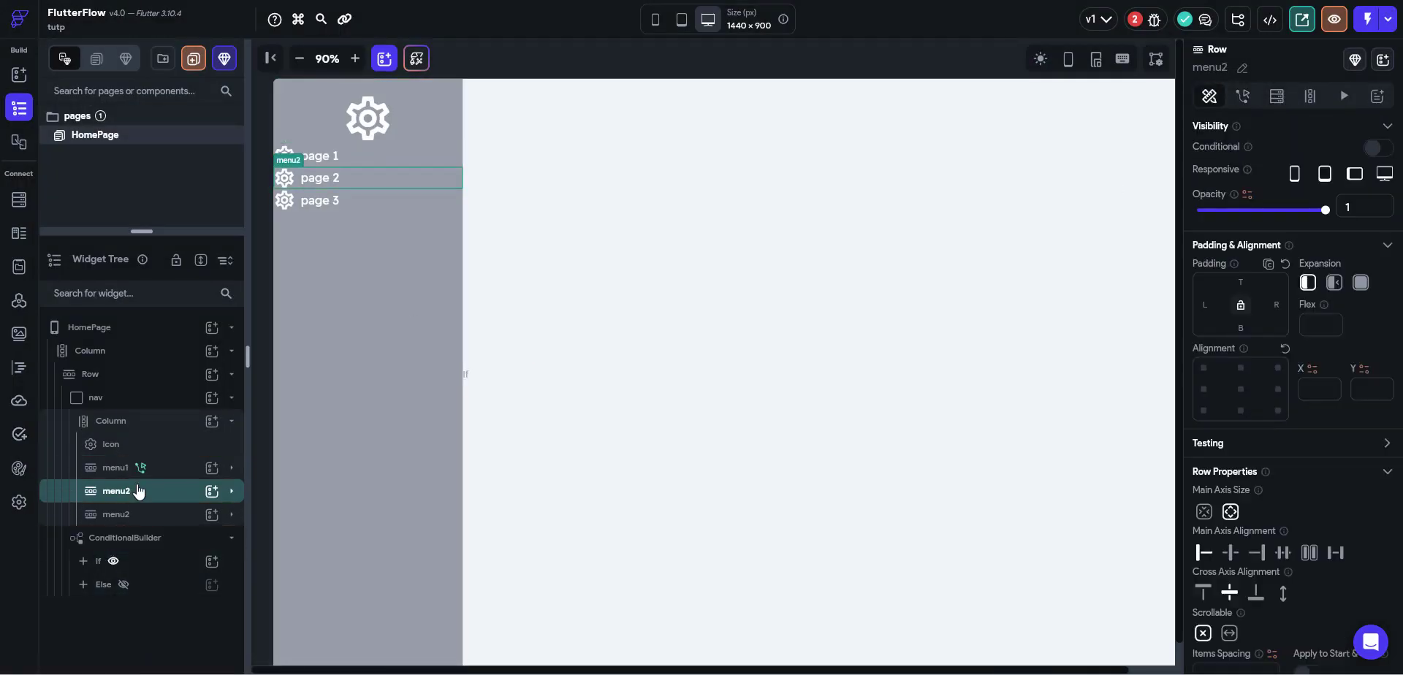
click(1243, 97)
click(1289, 333)
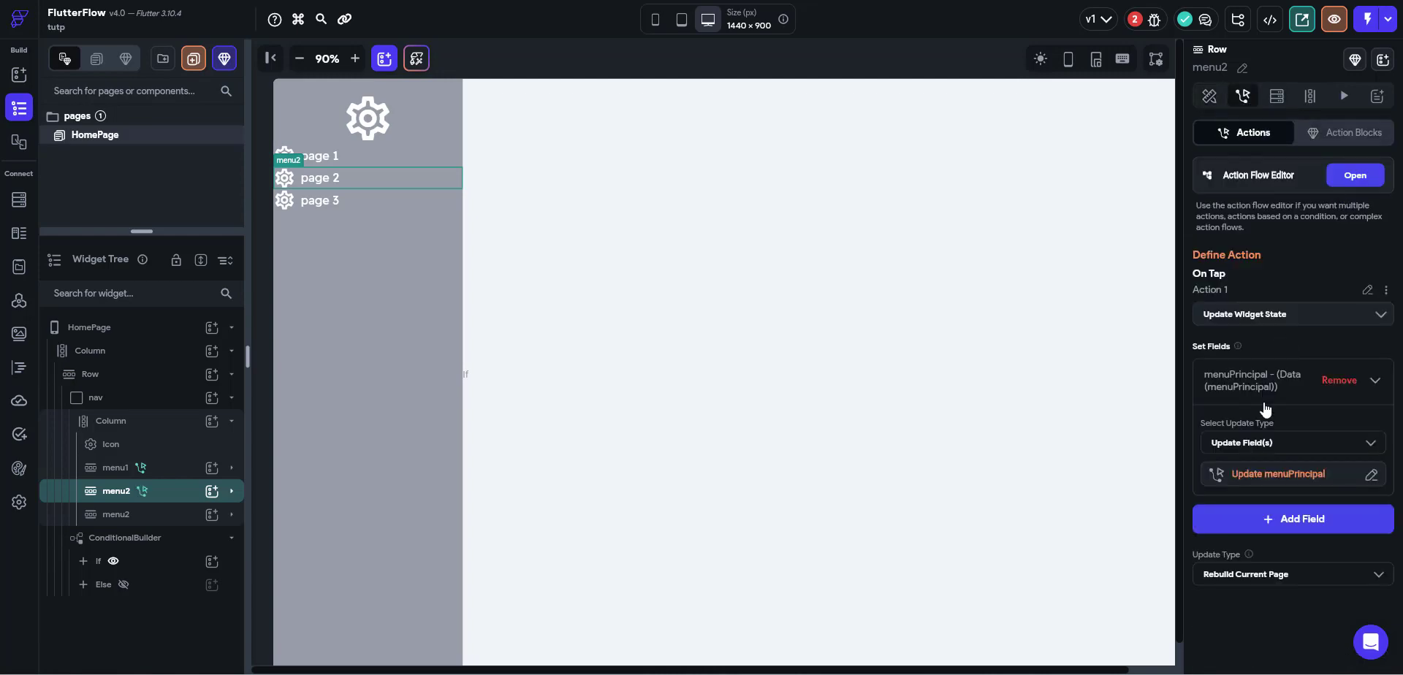
In the page 2 row's menuPrincipal update, set menu1 to False and menu2 to True.
click(1278, 474)
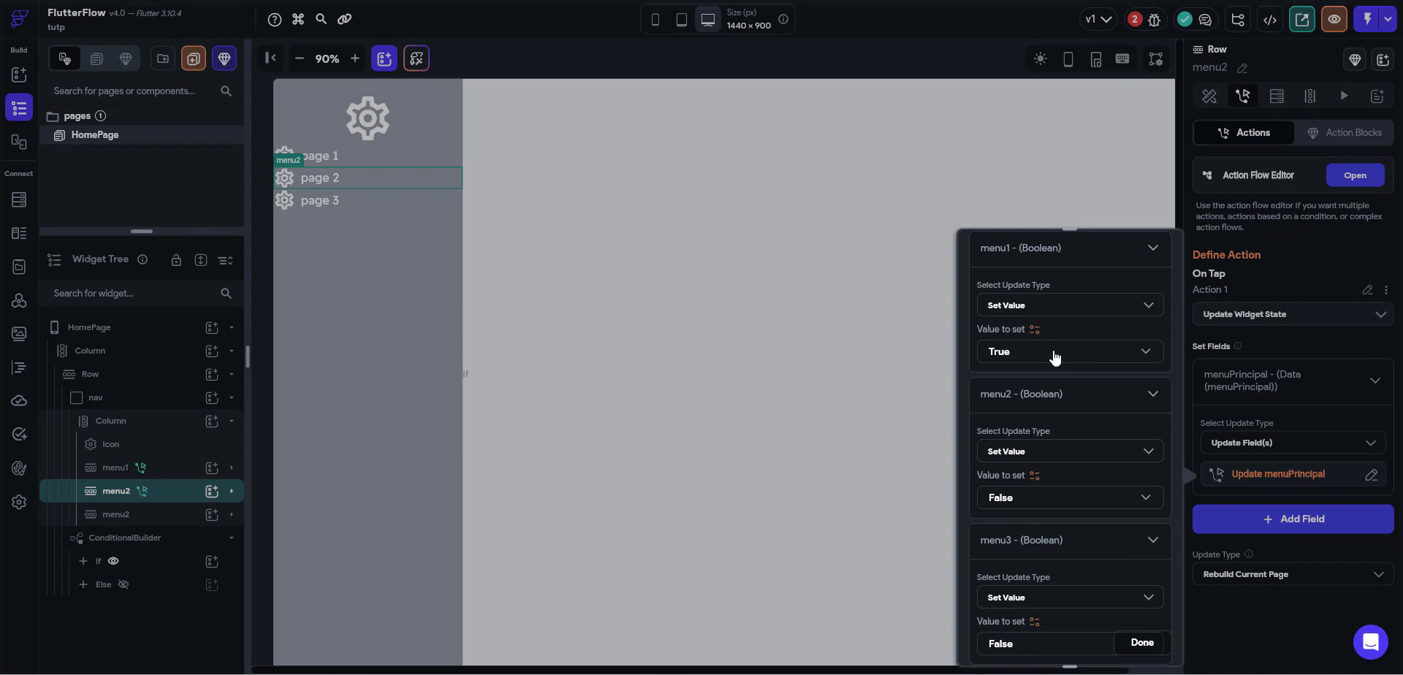
click(1052, 355)
click(1021, 395)
click(1037, 503)
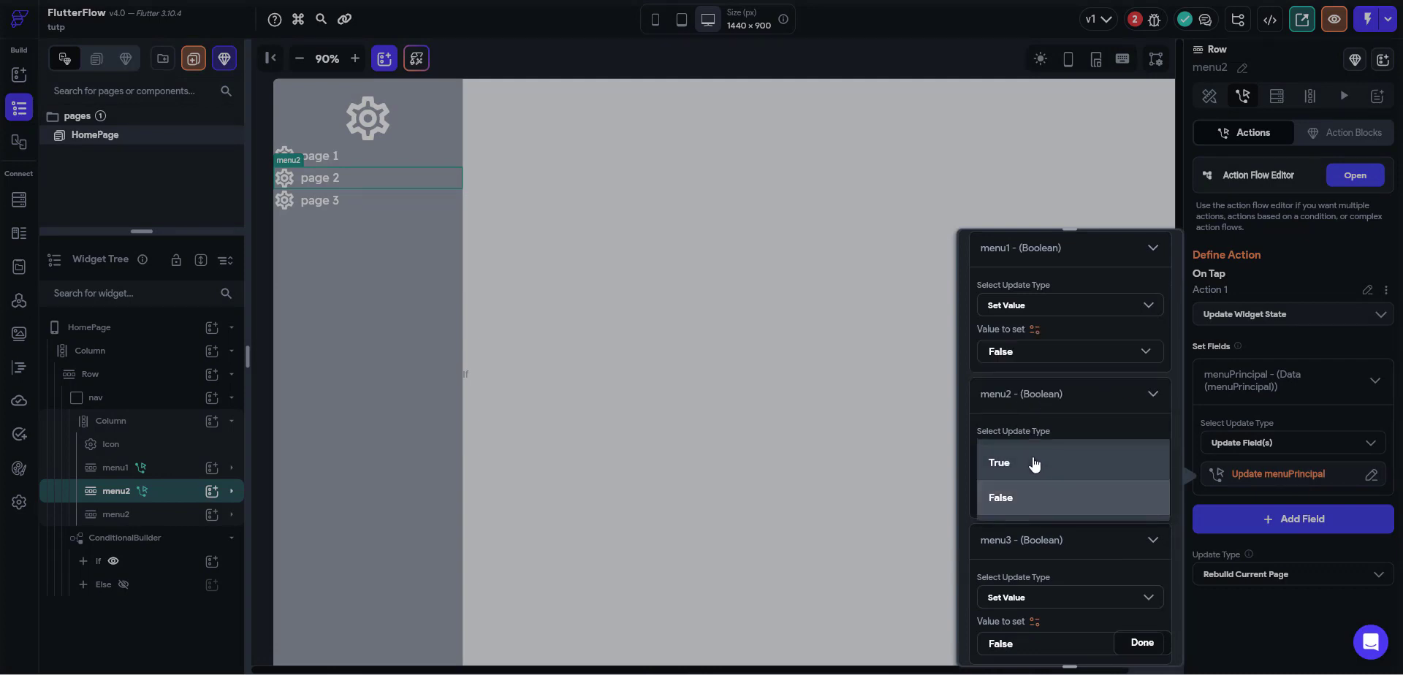
click(1036, 462)
click(1142, 646)
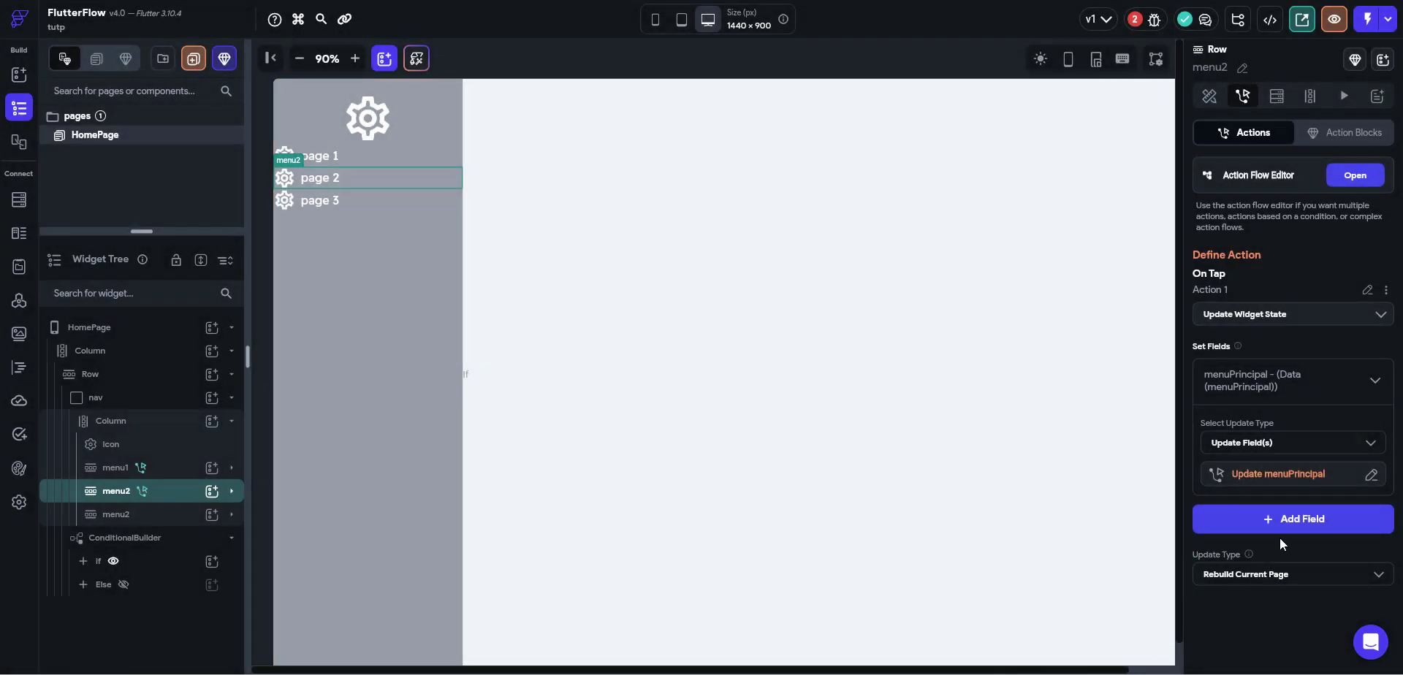
Paste the copied On Tap action onto the page 3 row.
click(183, 513)
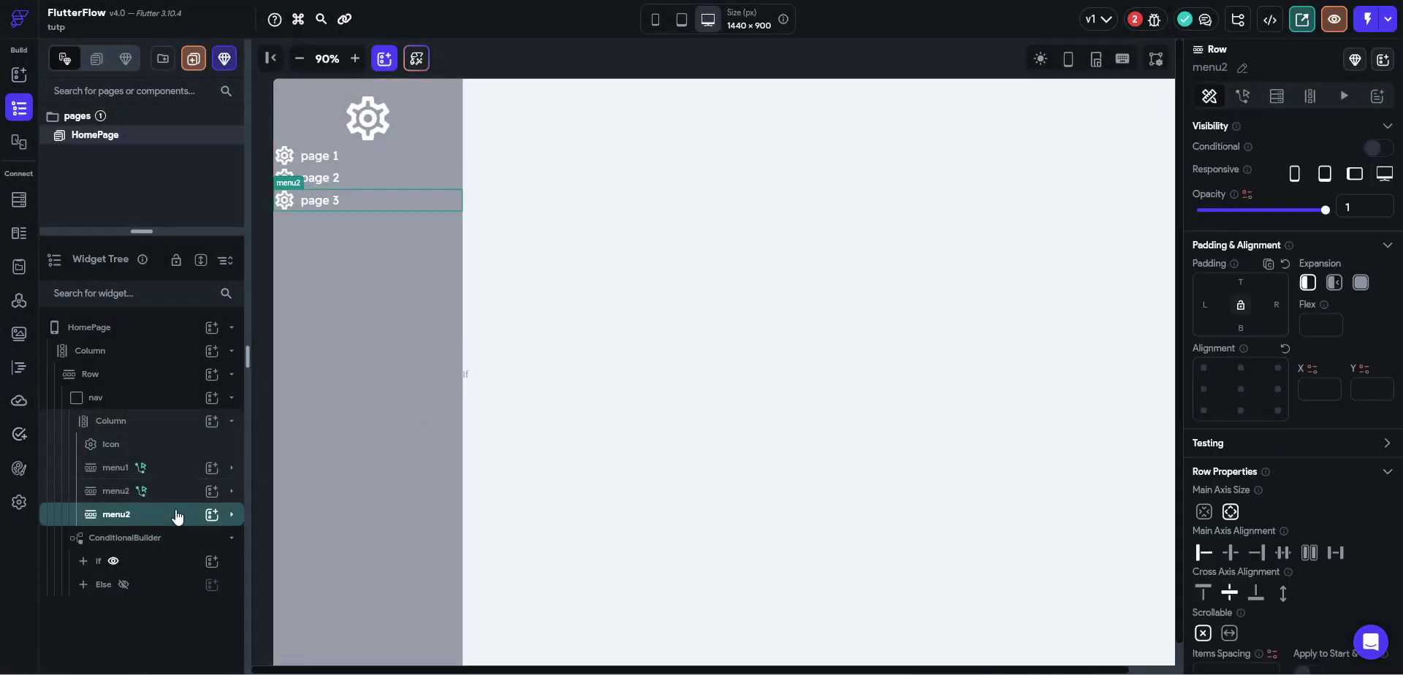
click(1244, 100)
click(1336, 335)
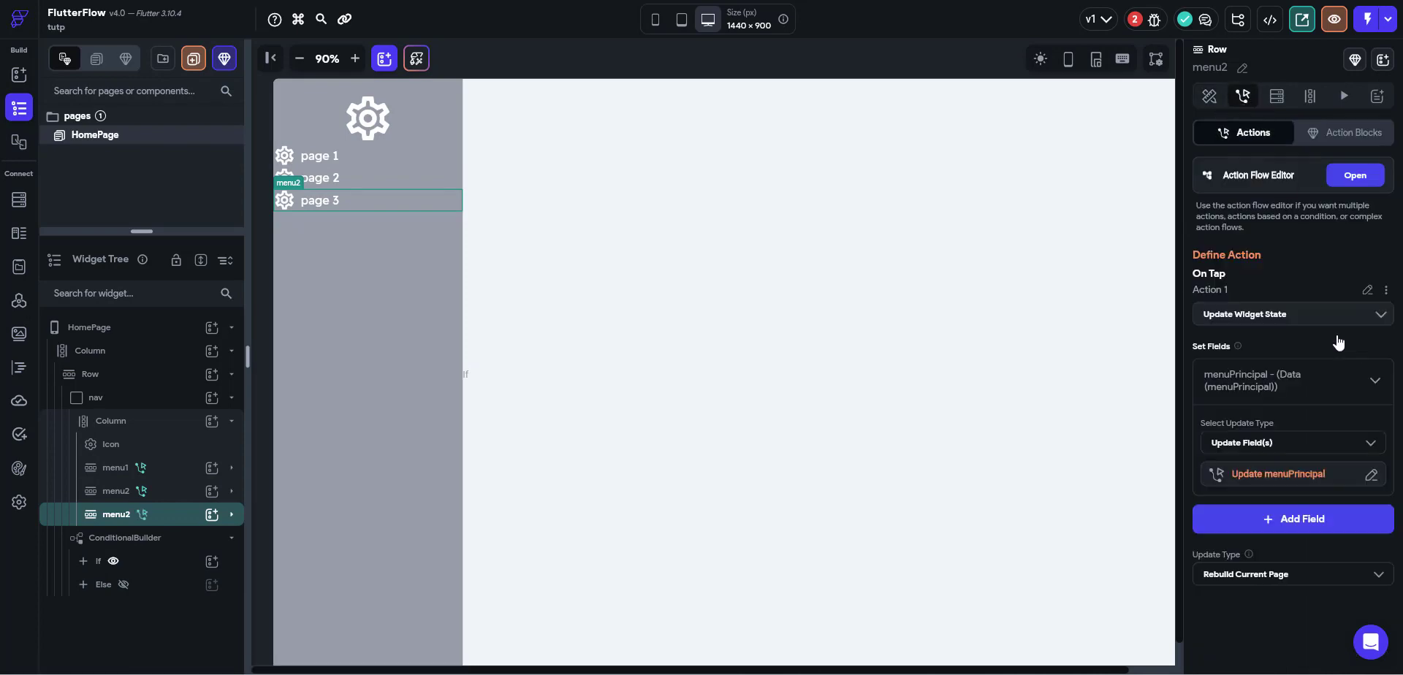
In the page 3 row's menuPrincipal update, set menu1 to False and menu3 to True, and finish the field update.
click(1247, 477)
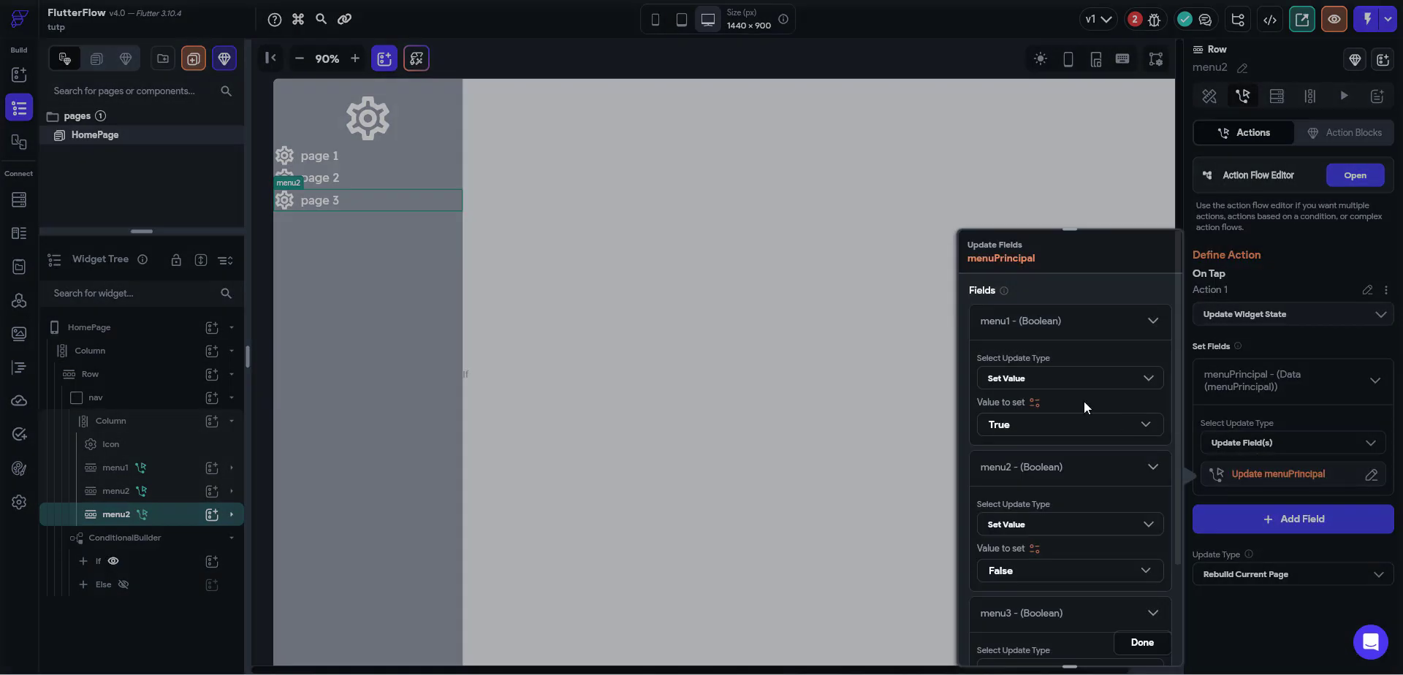
click(1035, 432)
click(1027, 468)
scroll(1051, 512, down, 3)
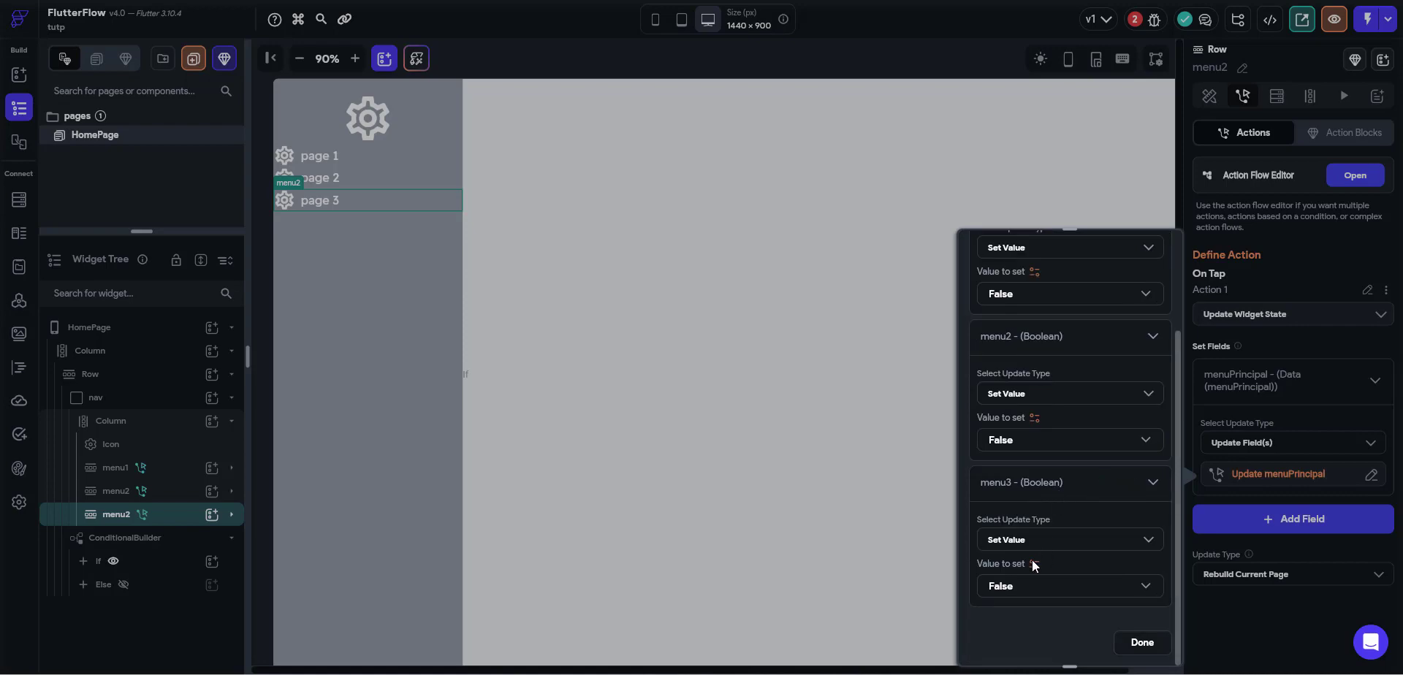
click(1008, 585)
click(1019, 555)
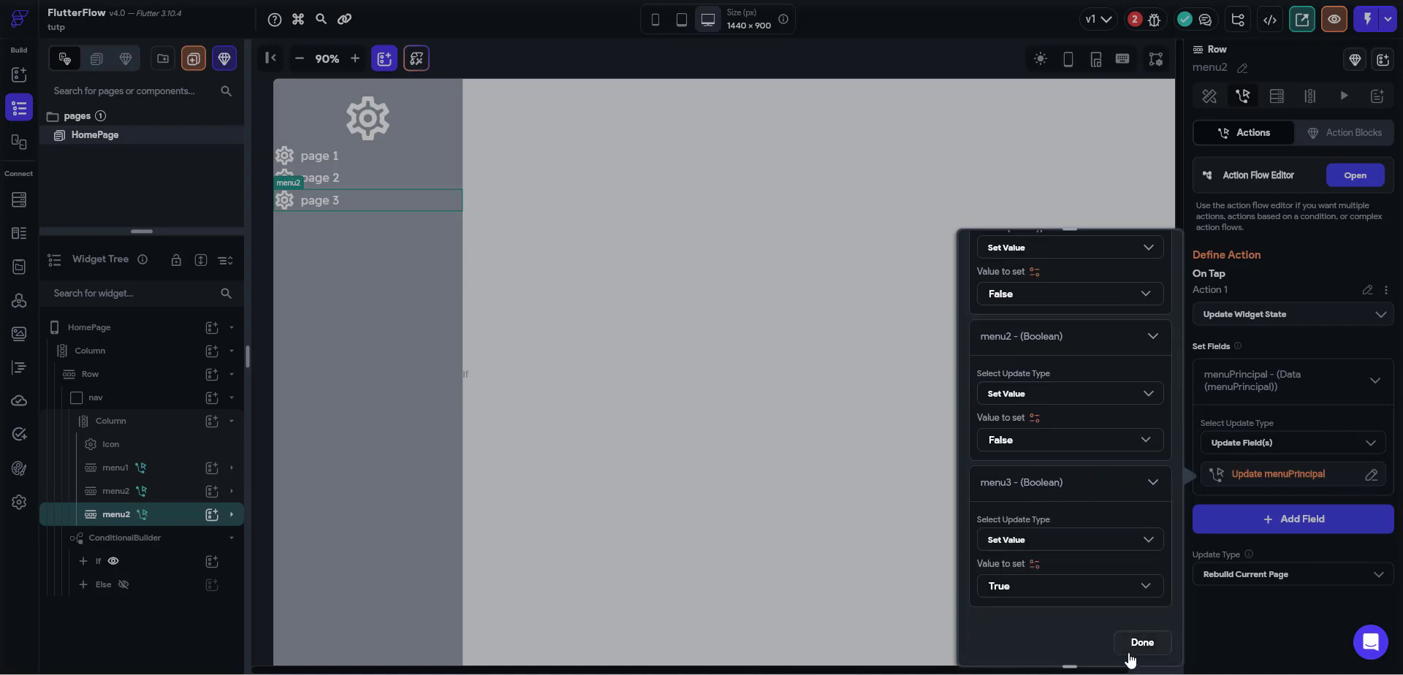
click(1137, 644)
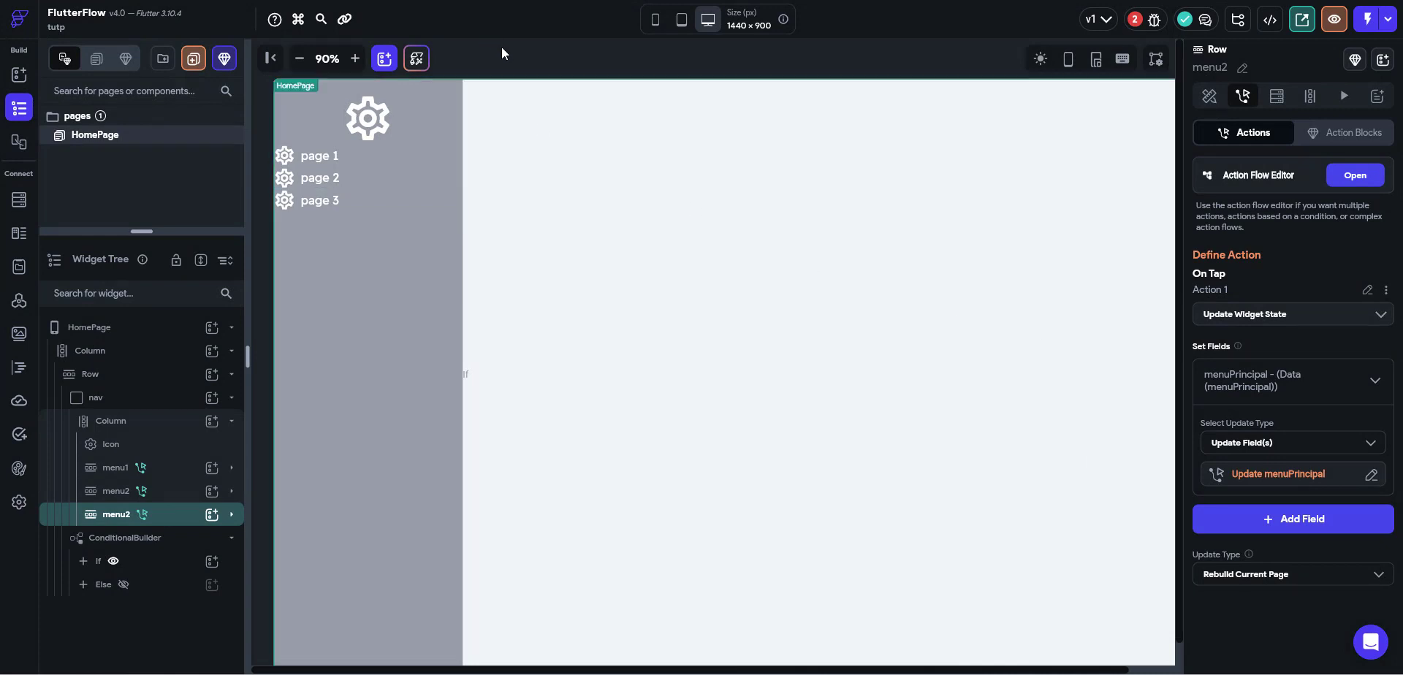
Start a single condition for the first IF of the ConditionalBuilder.
click(125, 537)
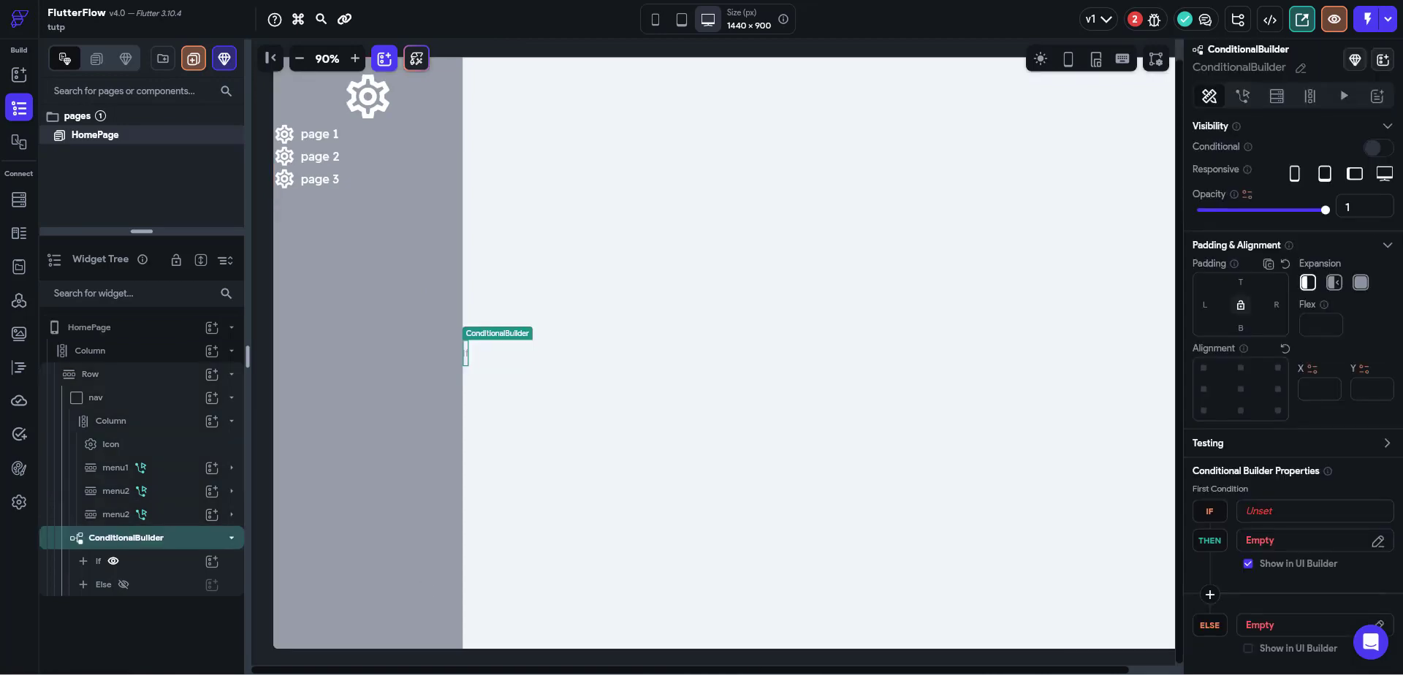
click(1261, 514)
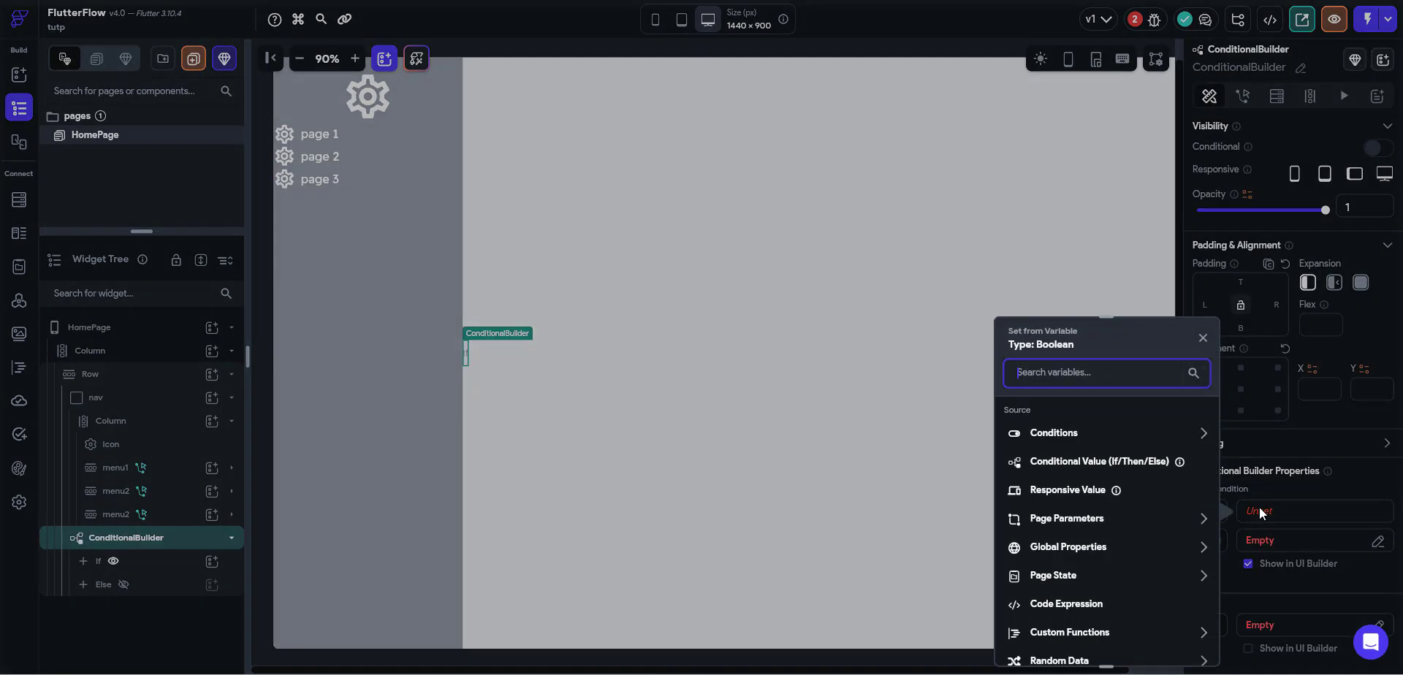
click(1030, 442)
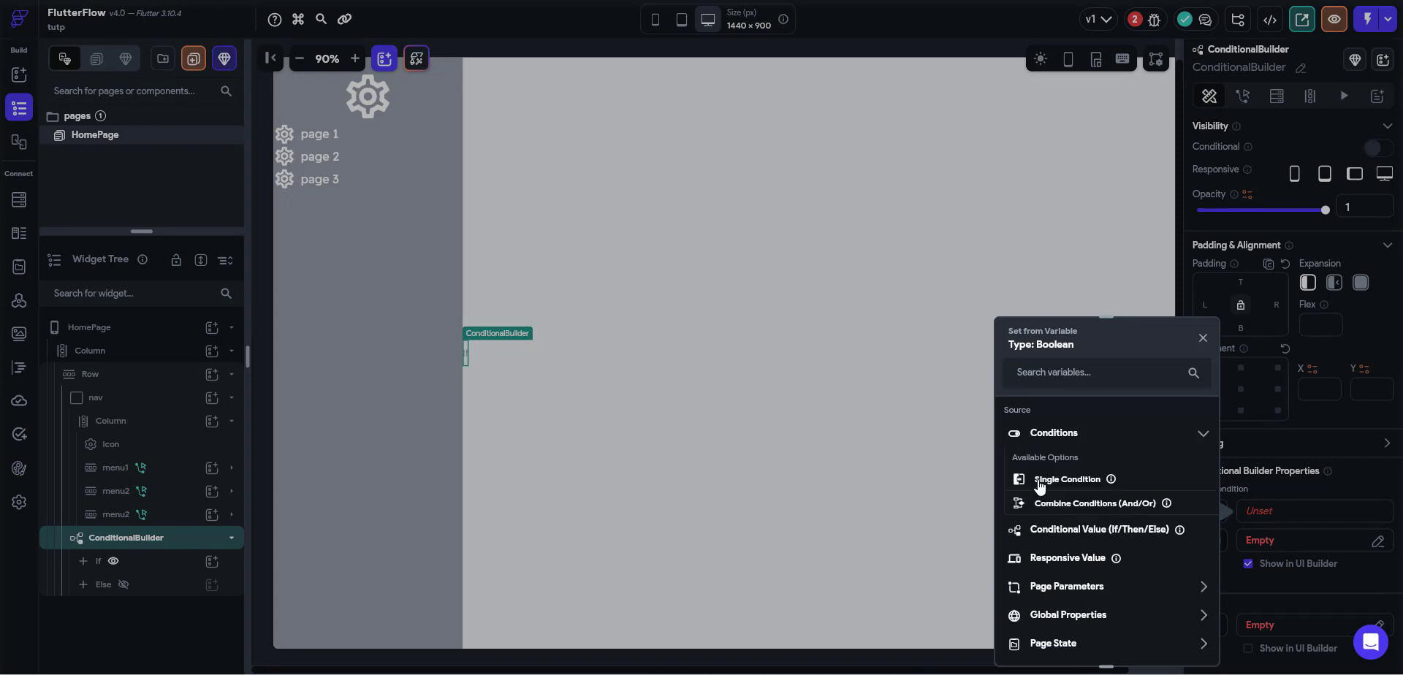
click(1038, 482)
Set the condition's first value to the menu1 data structure field of the menuPrincipal page state.
click(1095, 451)
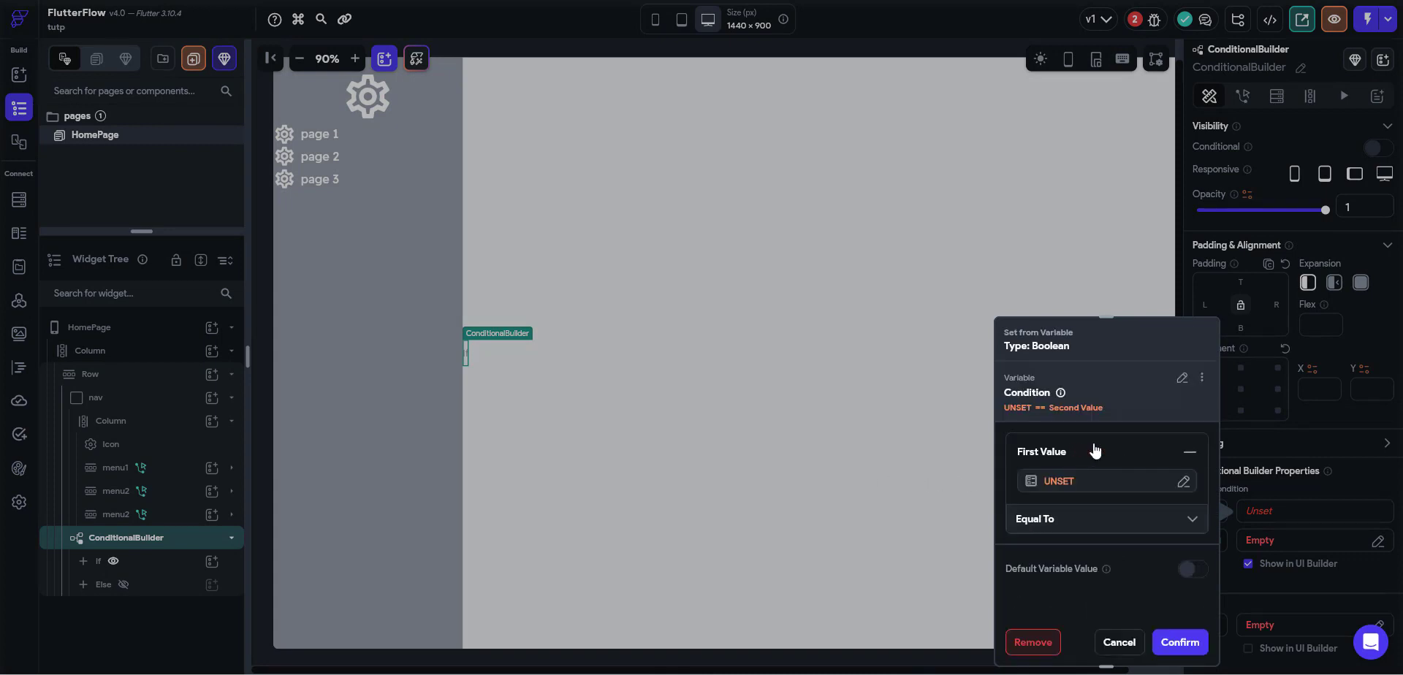
click(1051, 488)
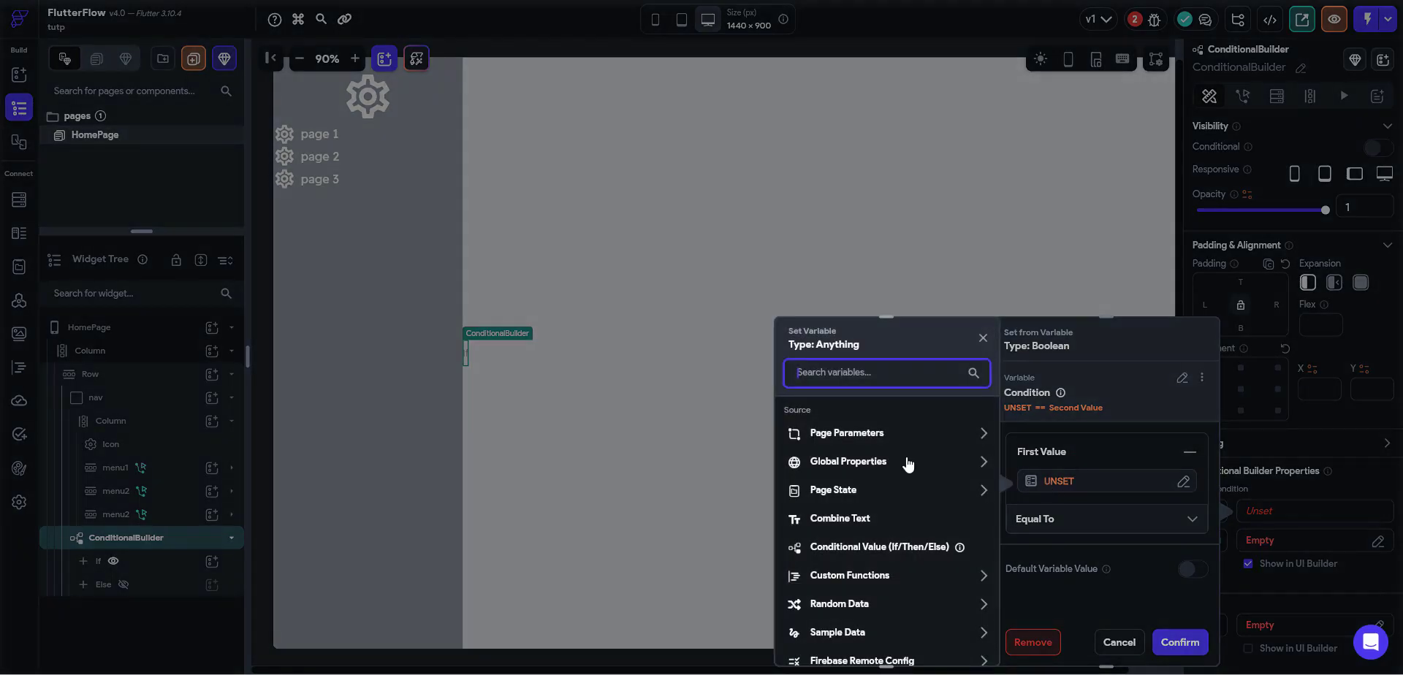
click(819, 497)
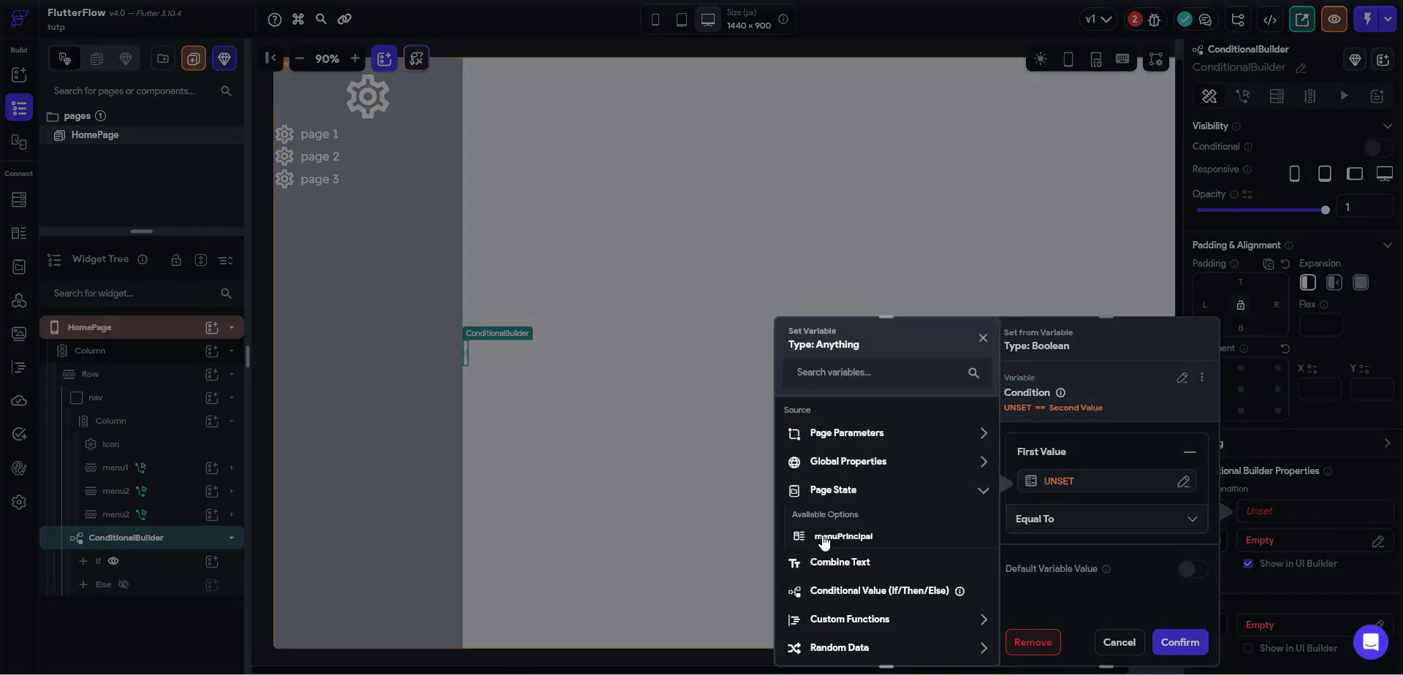
click(825, 537)
click(868, 473)
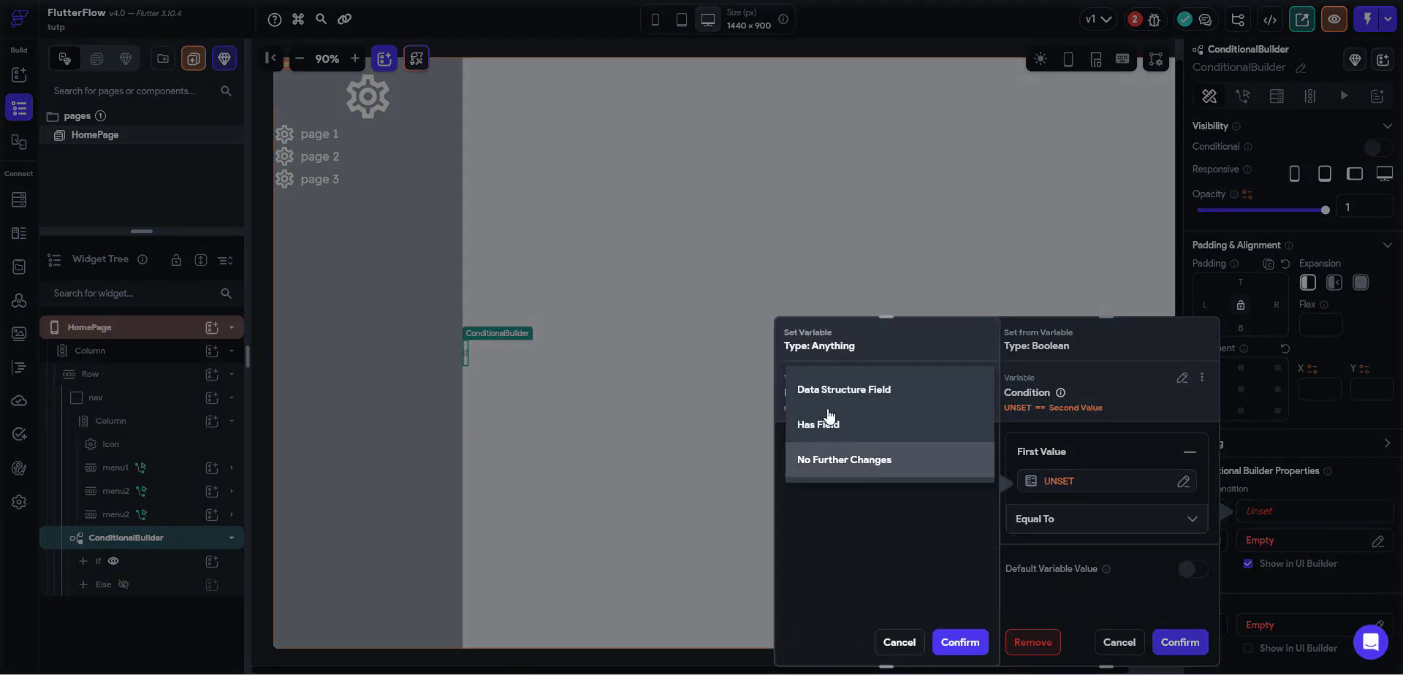
click(825, 394)
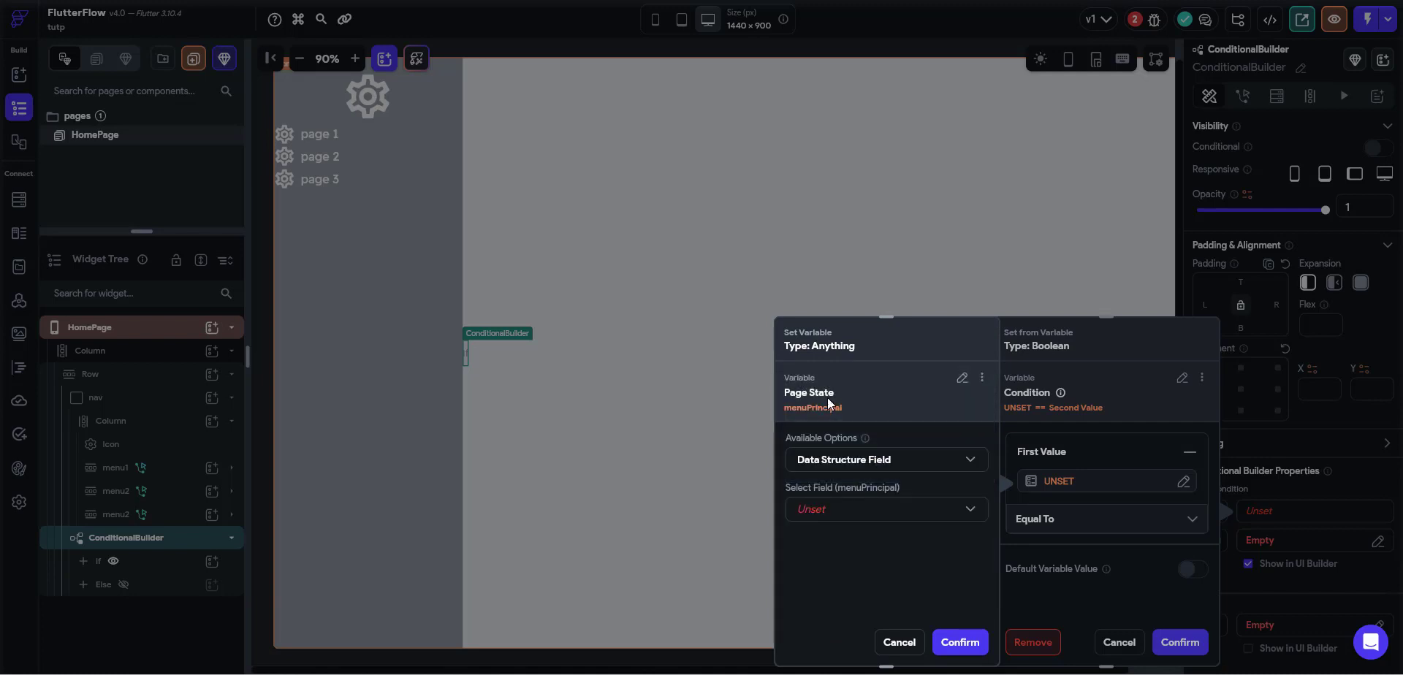
click(840, 518)
click(839, 517)
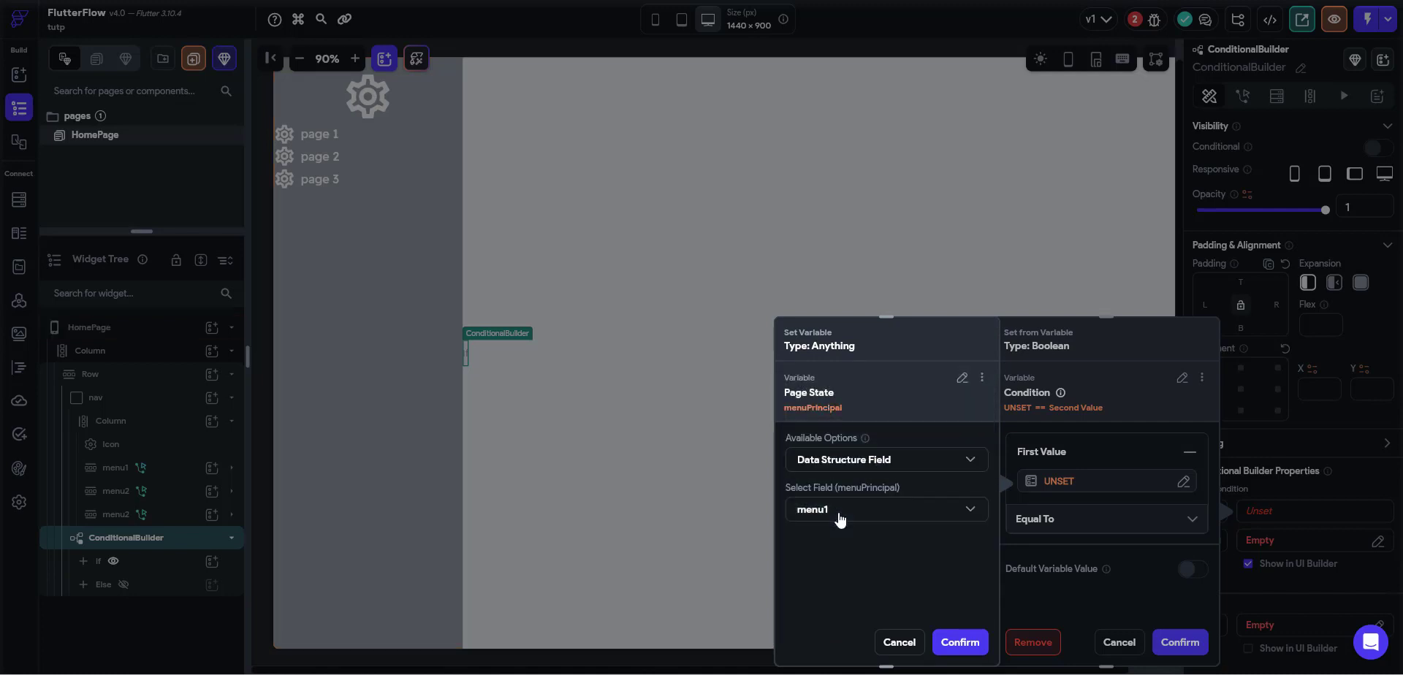
click(957, 643)
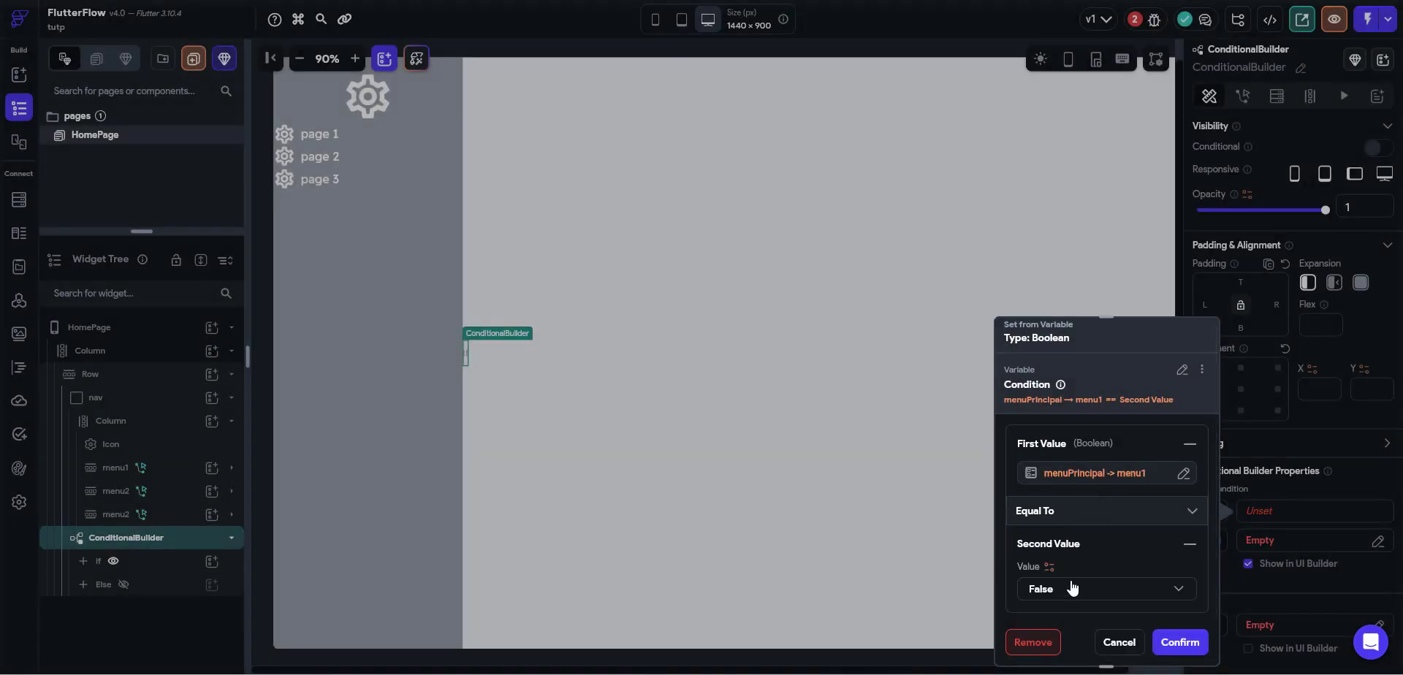
Set the condition's second value to True and confirm the condition.
click(1071, 587)
click(1060, 558)
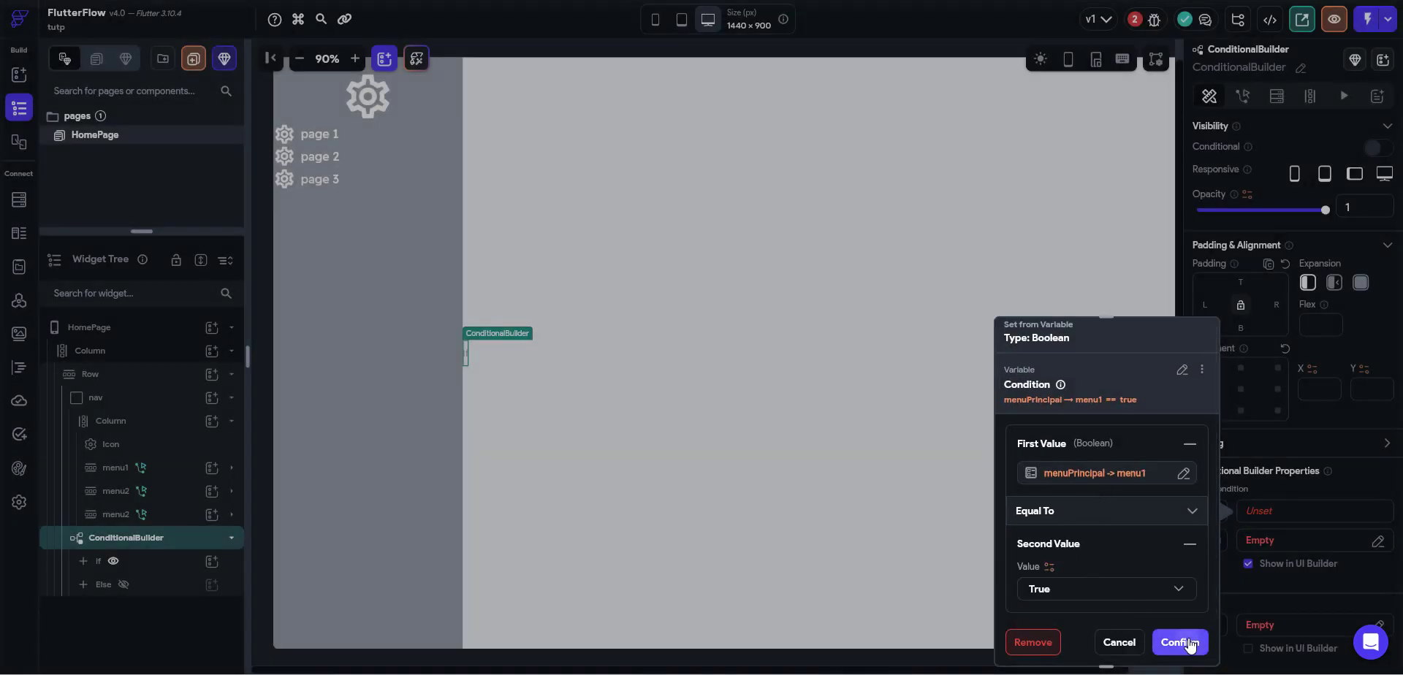
click(1184, 642)
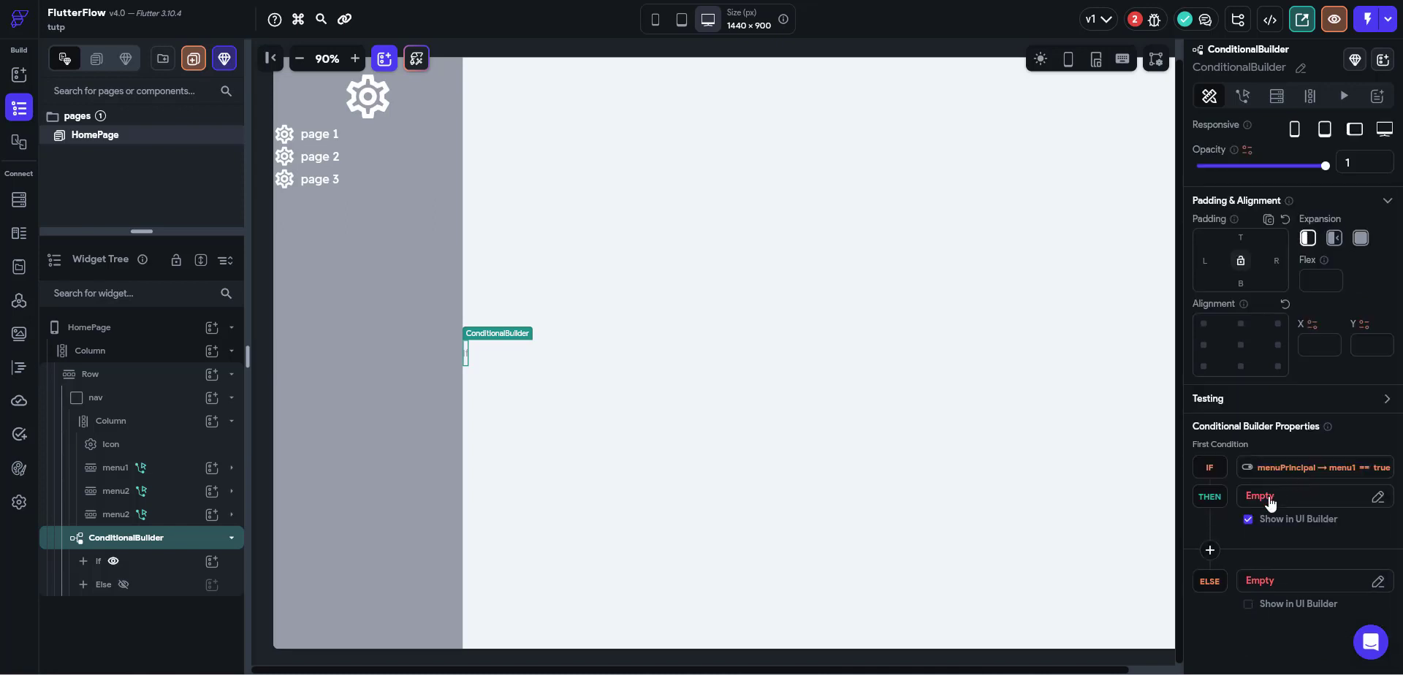
Add a Container to the If branch of the ConditionalBuilder.
click(1261, 497)
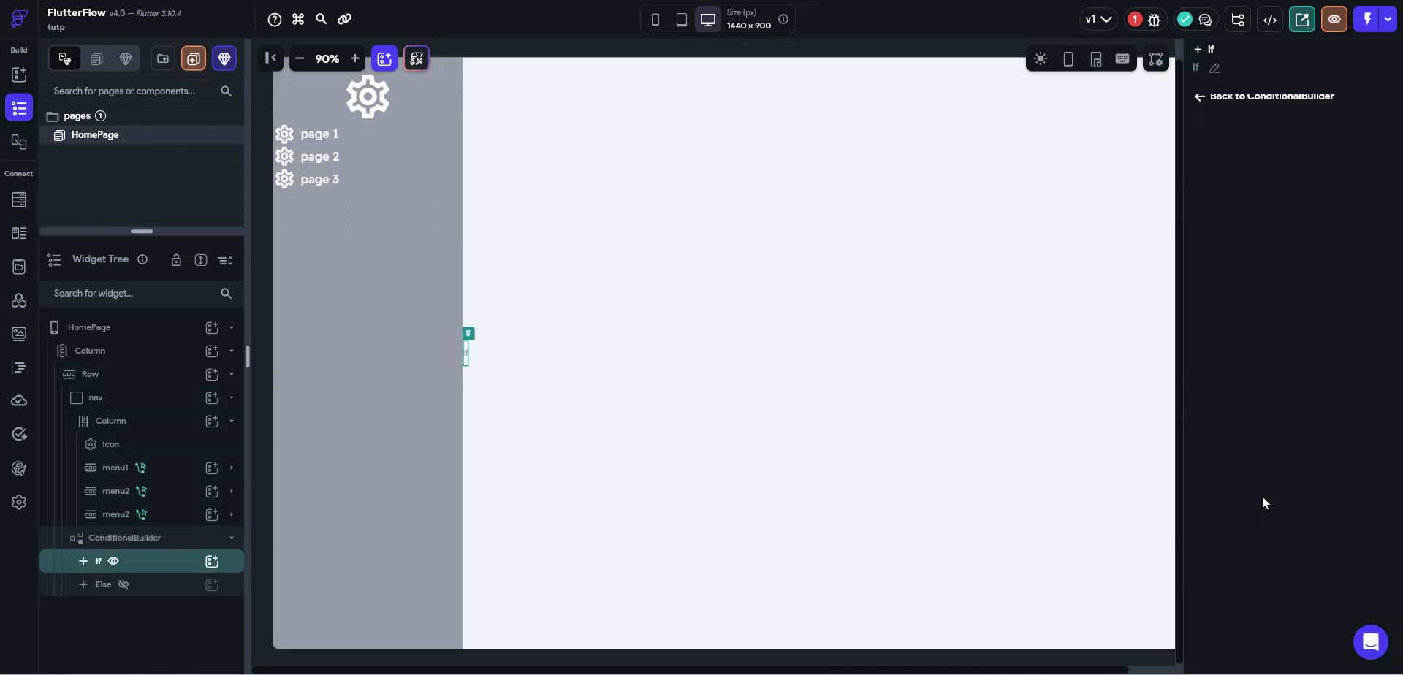
click(212, 561)
click(314, 531)
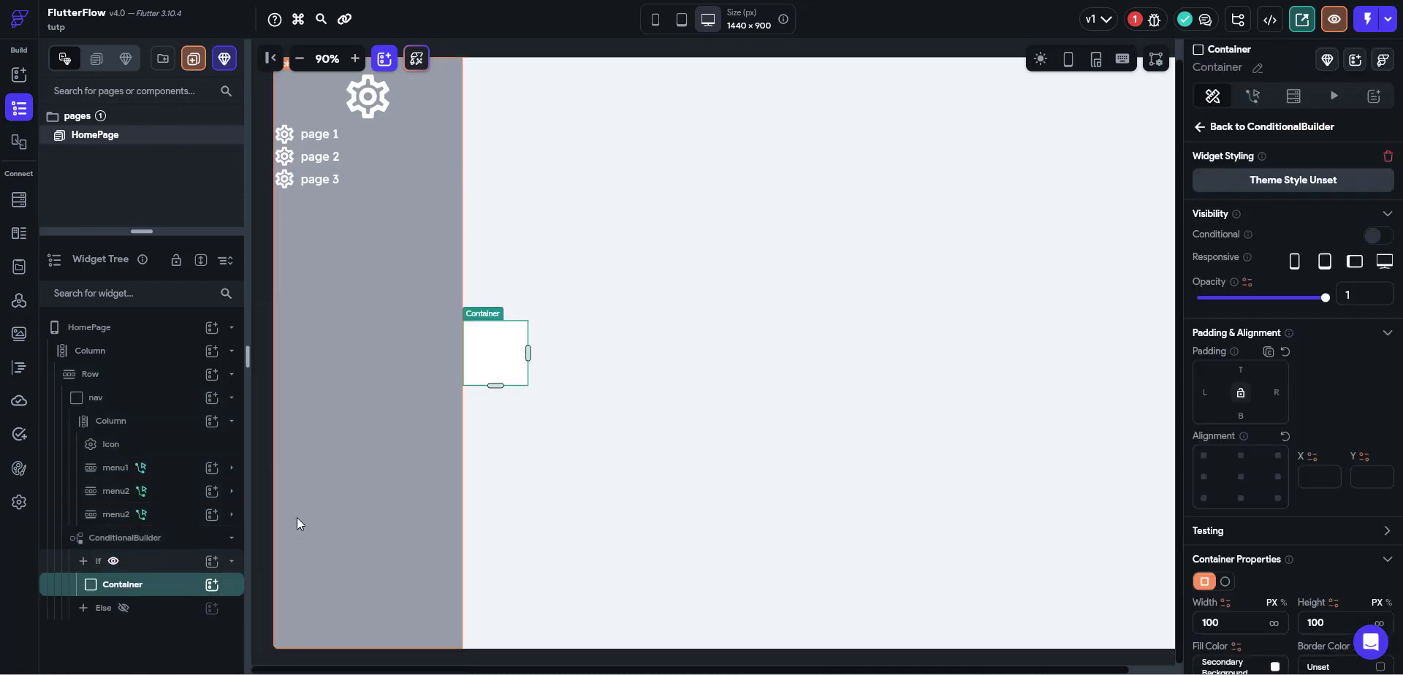
Size the If branch's container to 40% width and 80% height.
scroll(1305, 548, down, 2)
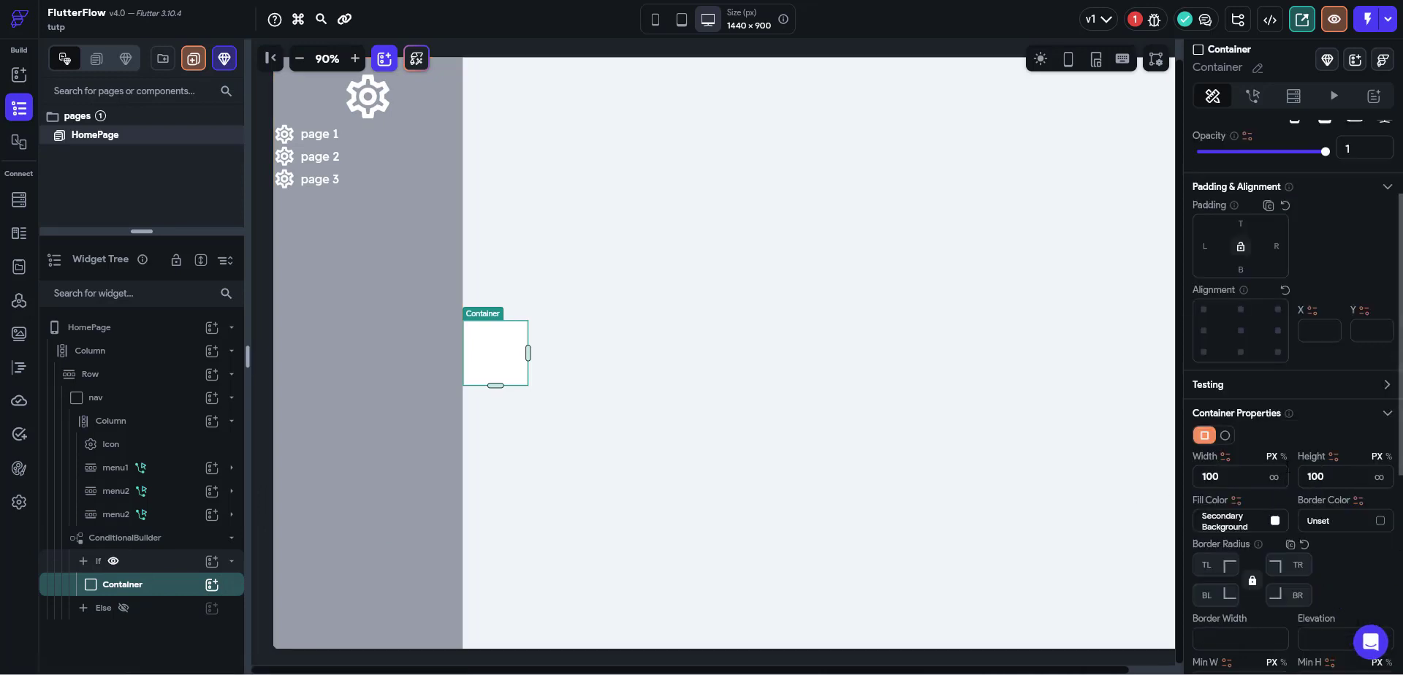
click(1282, 457)
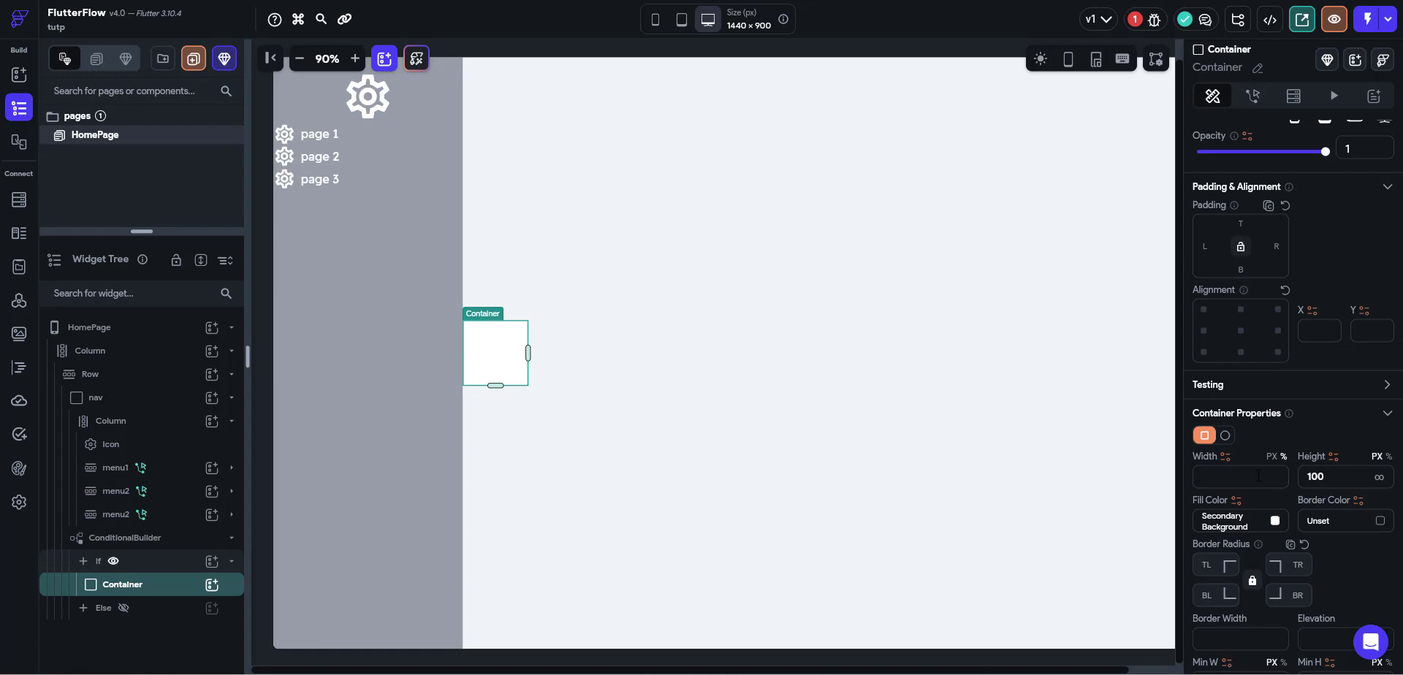
text(30)
key(BackSpace)
key(BackSpace)
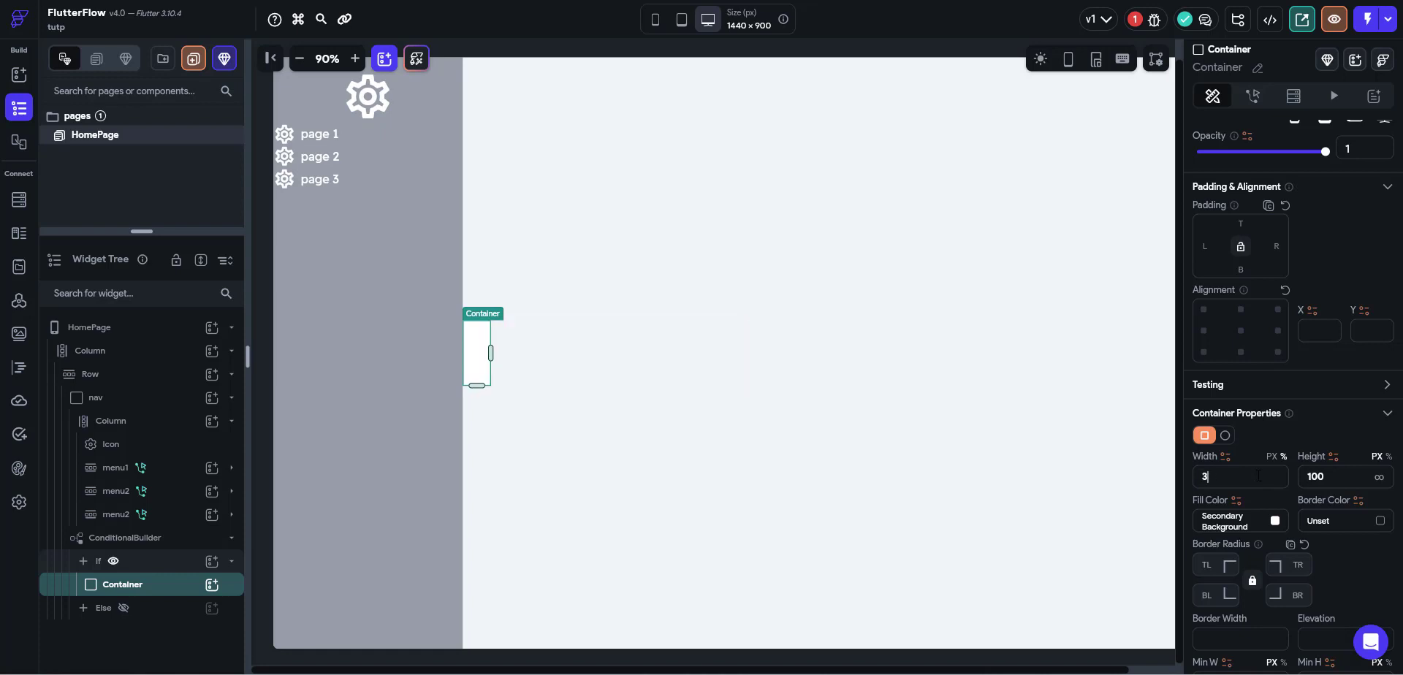
text(40)
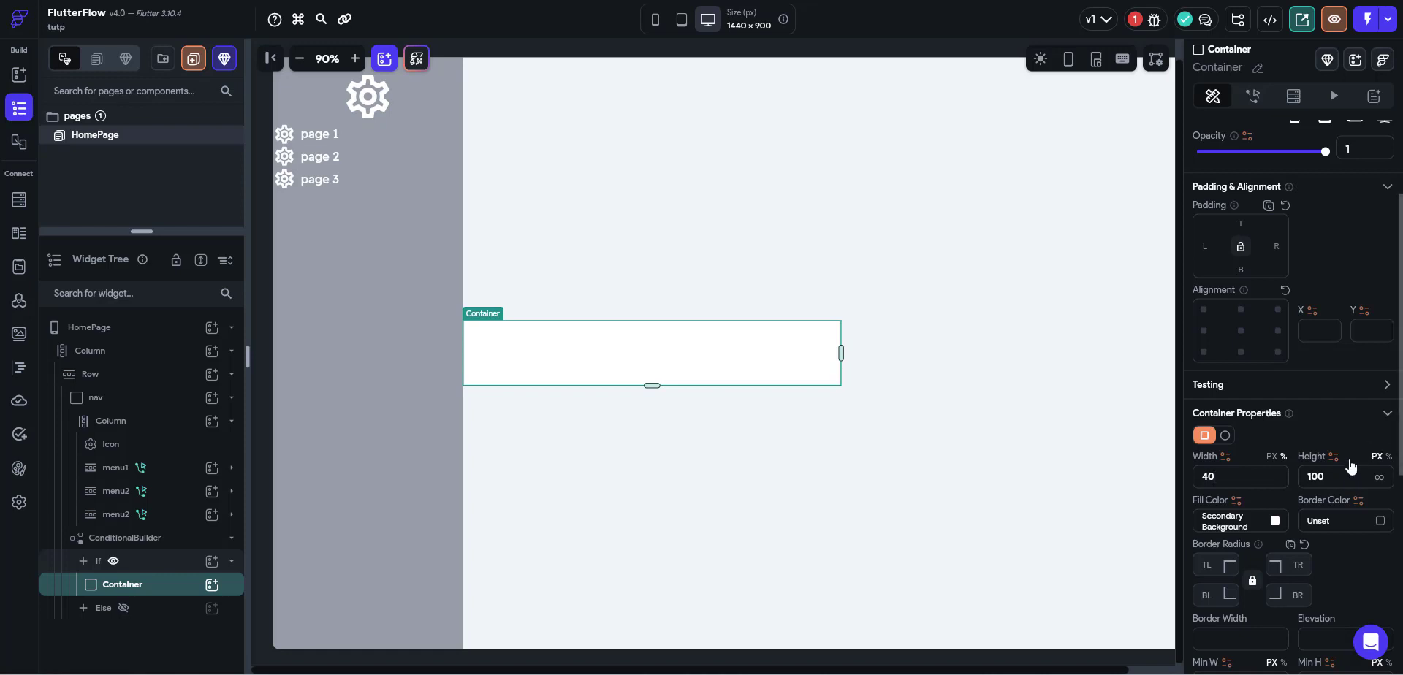
click(1387, 456)
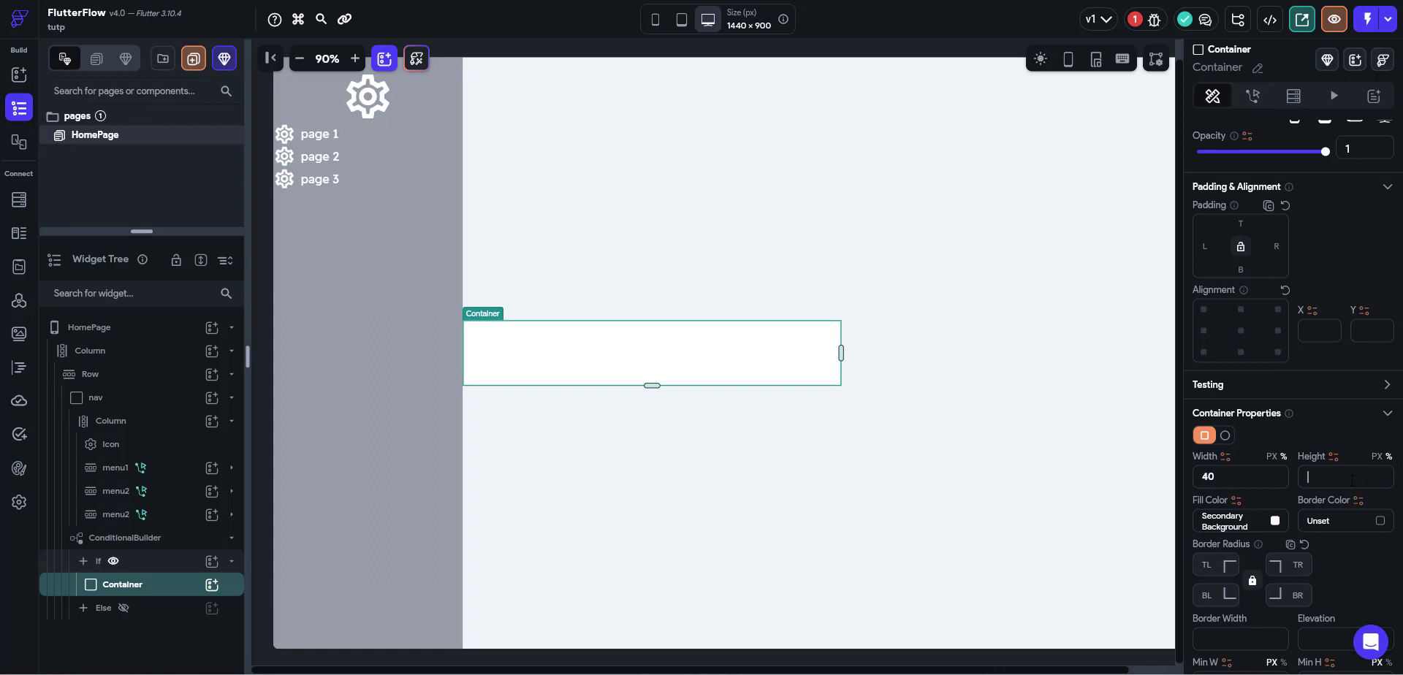
text(80)
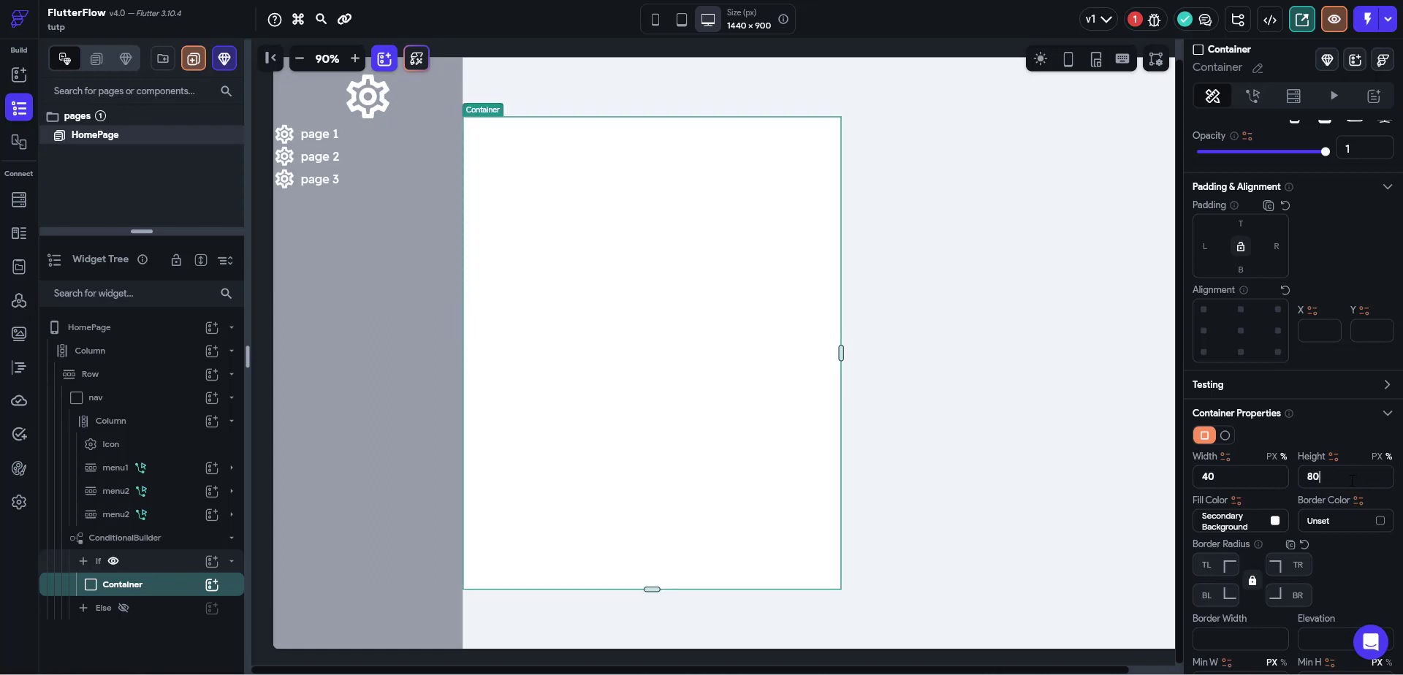
Add a Text widget inside the If branch's container and set the container's child alignment to center.
scroll(1198, 506, down, 2)
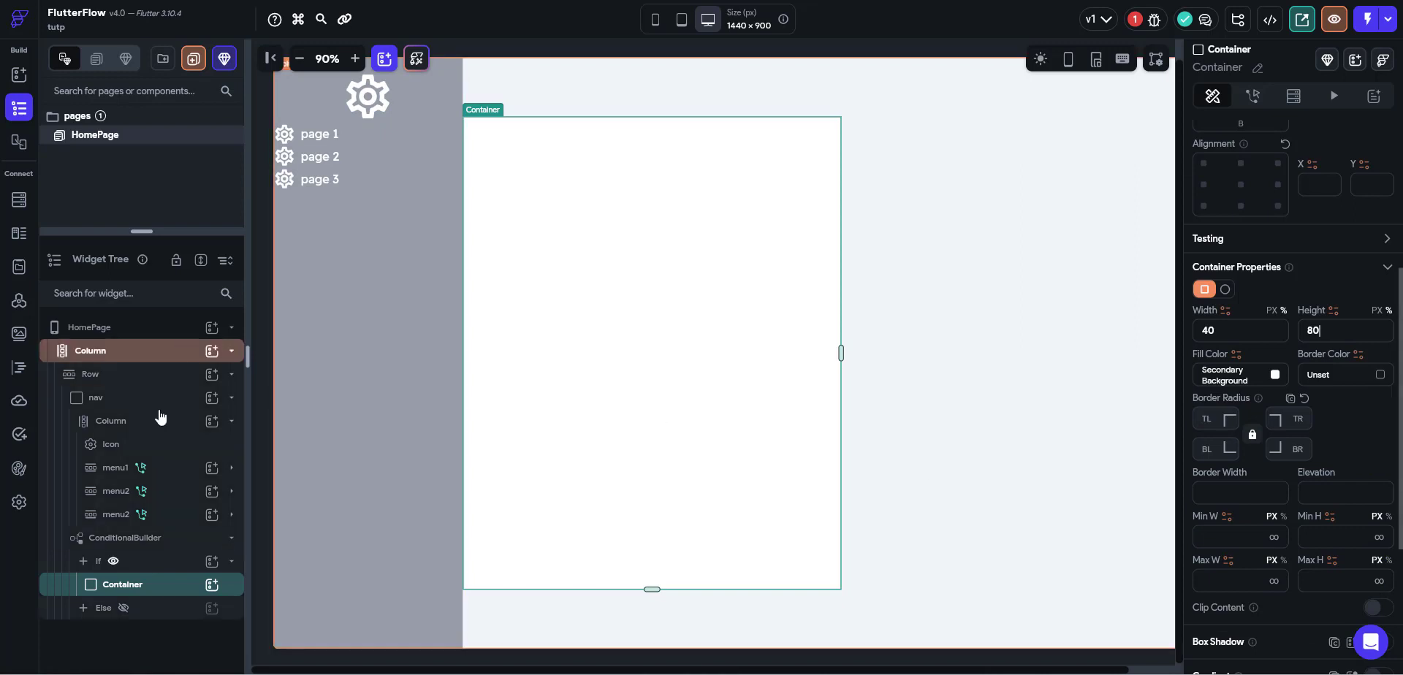
click(211, 585)
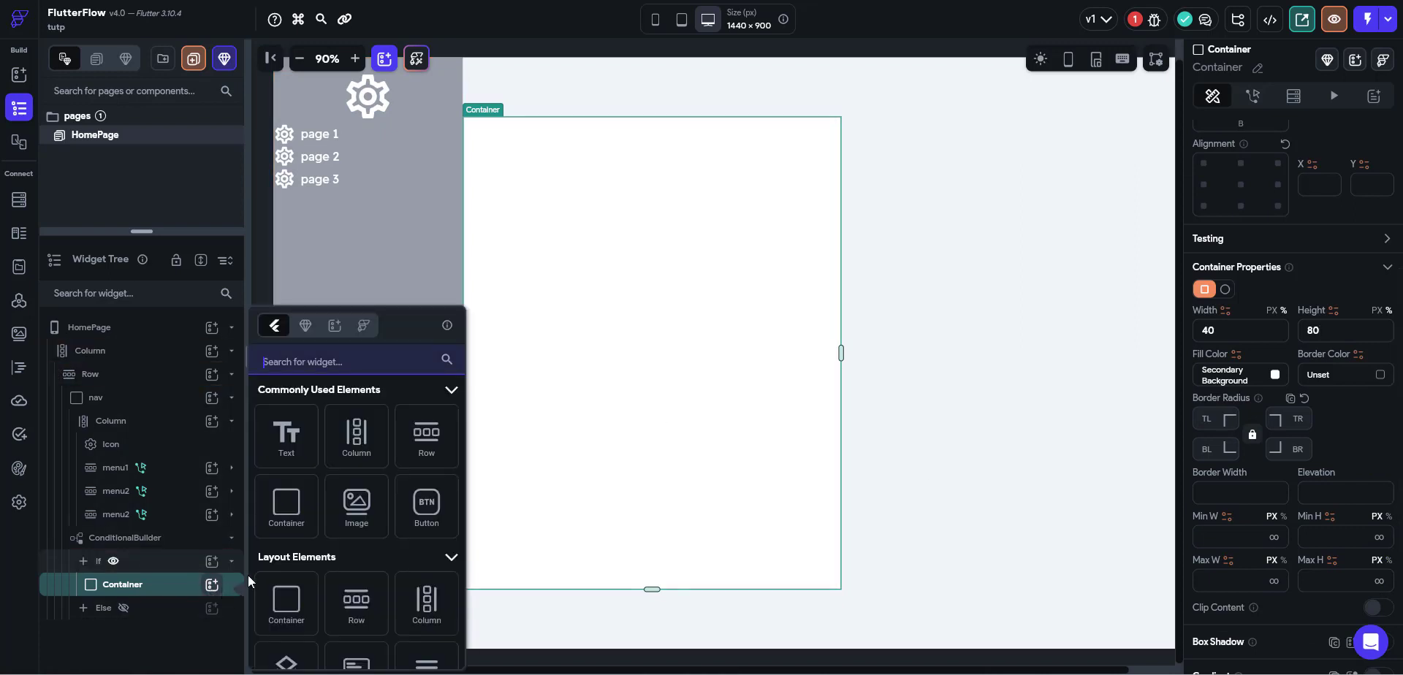
click(296, 448)
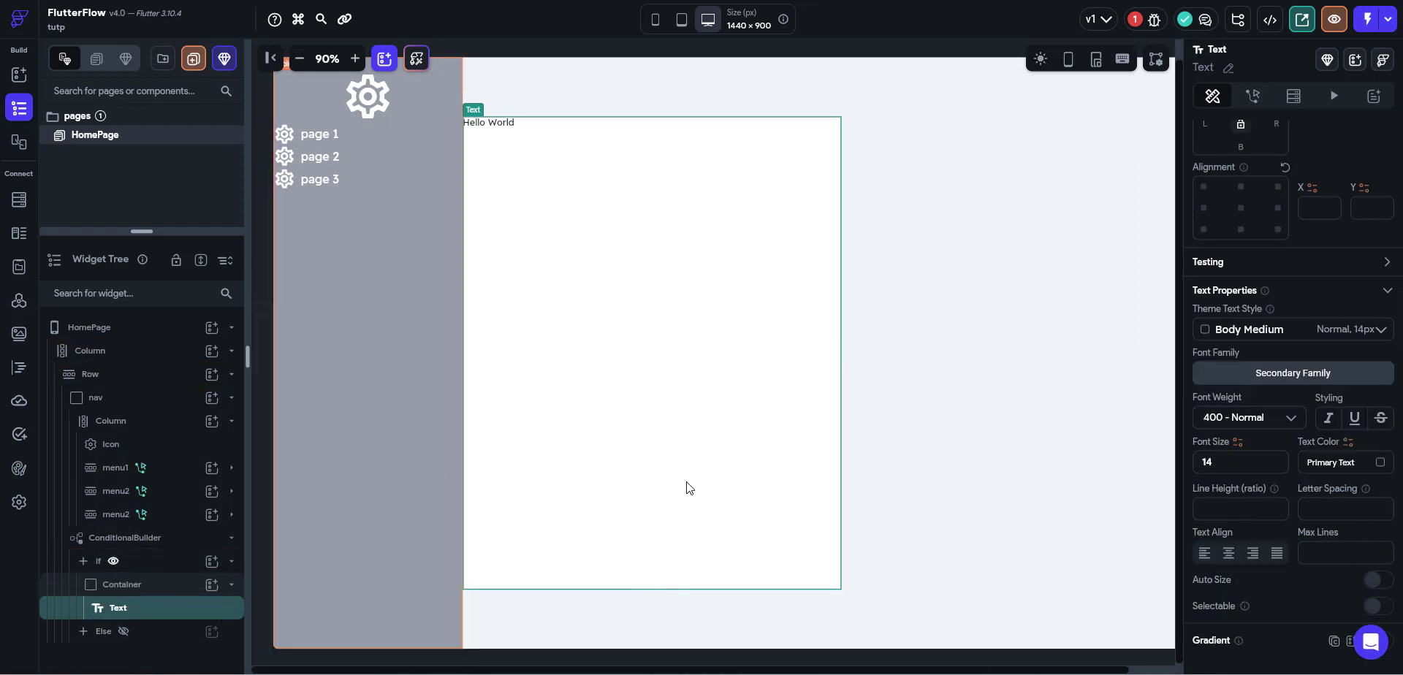
click(126, 584)
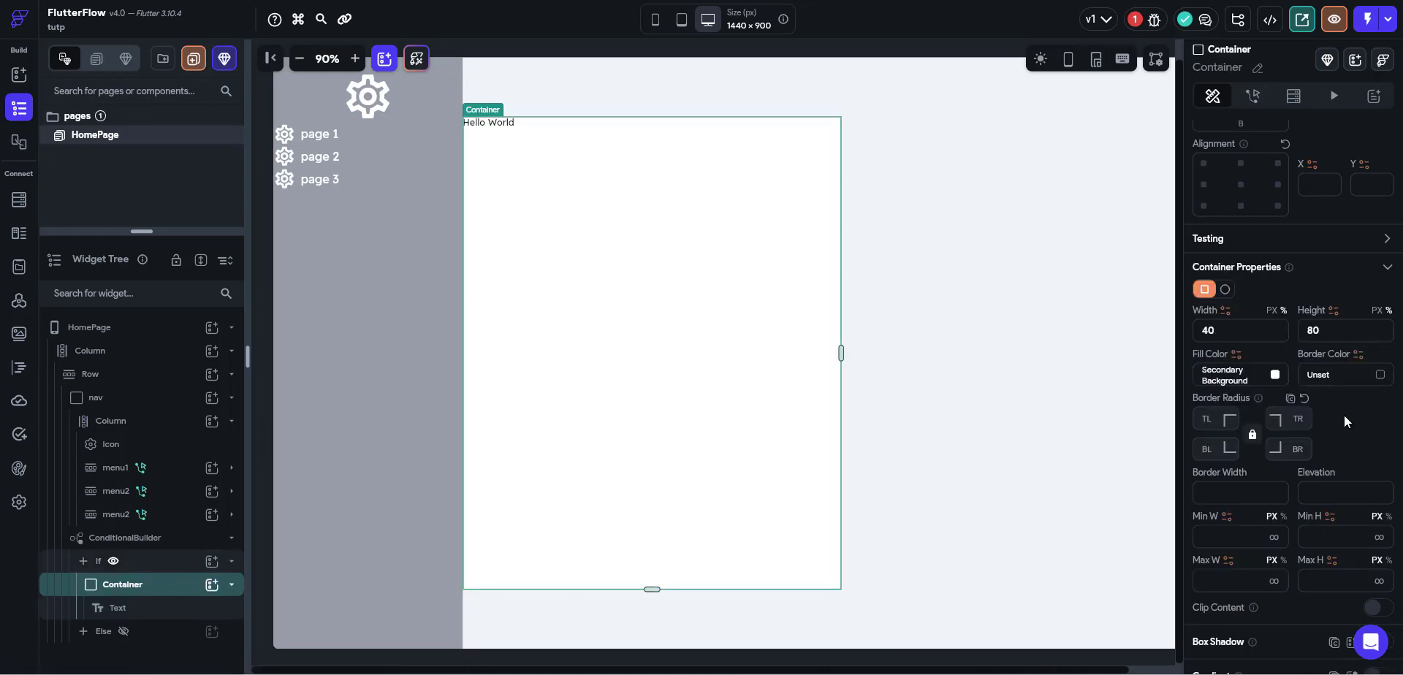
scroll(1389, 388, down, 3)
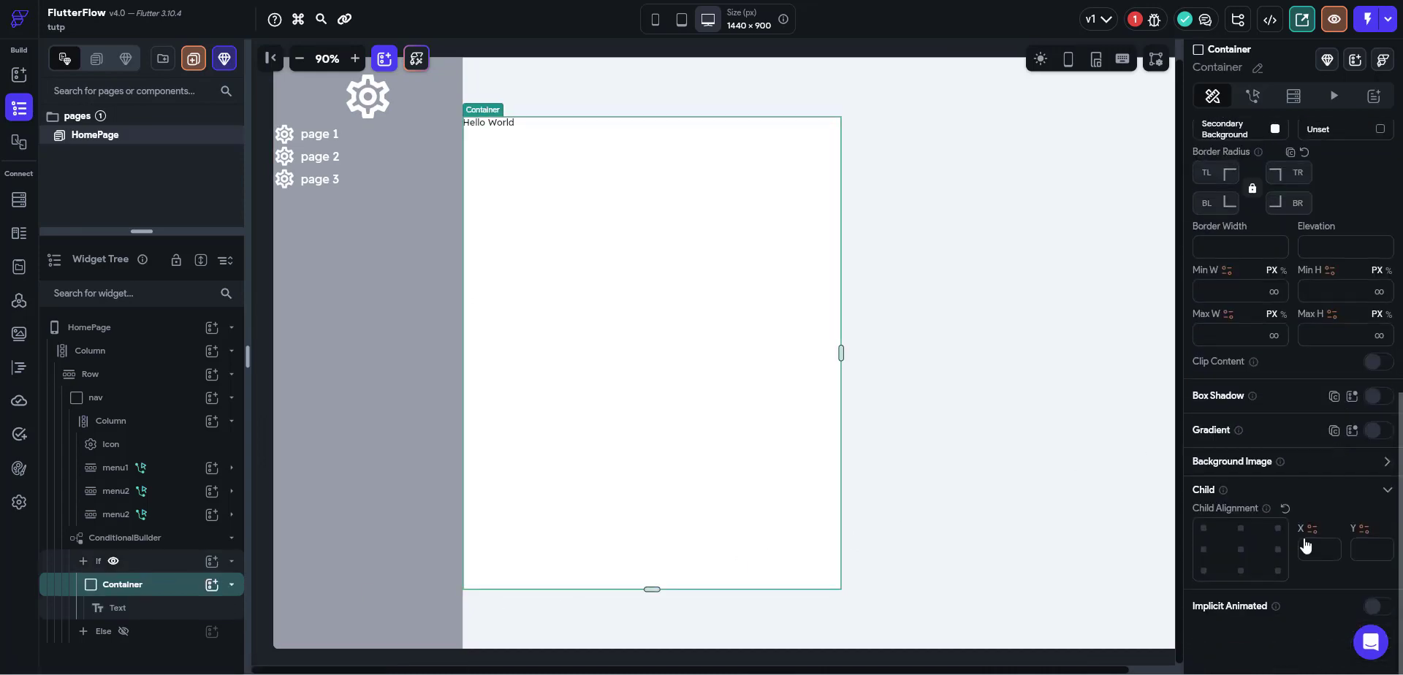
click(1241, 549)
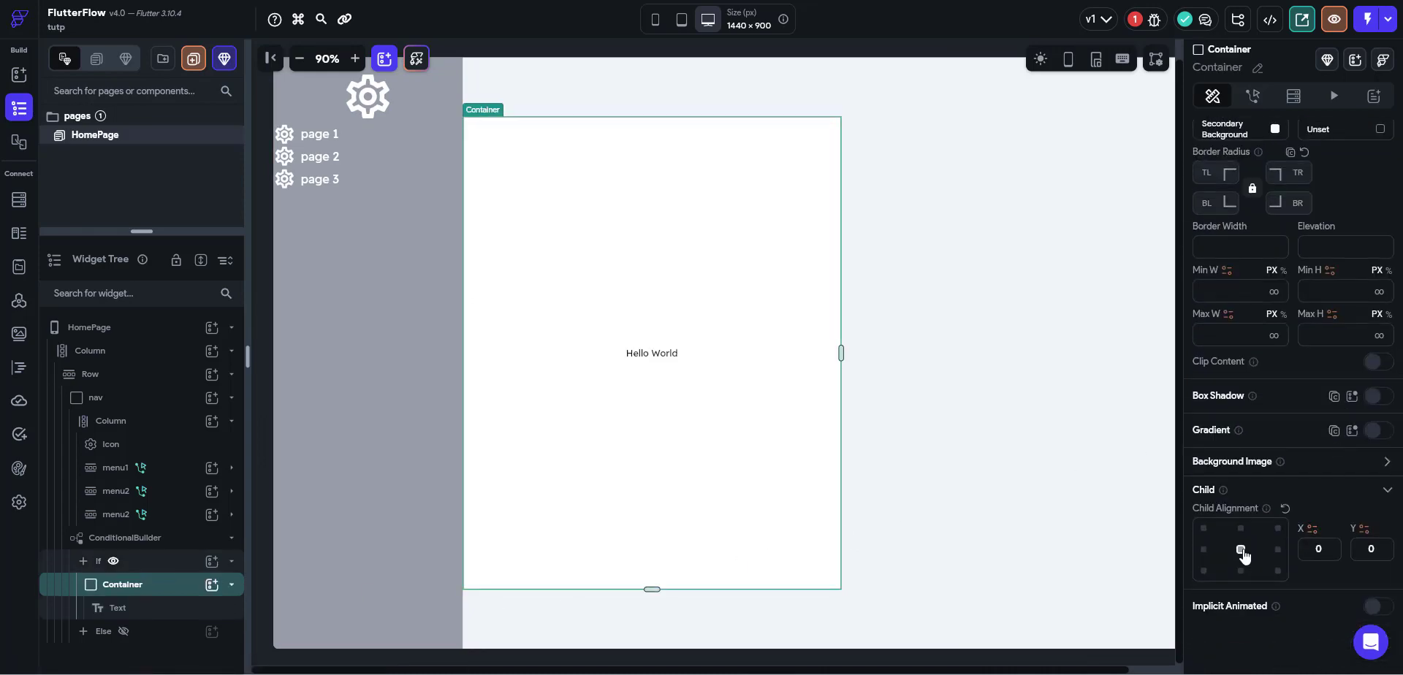
Change the text in the If branch's container to "PAGE 1".
click(654, 356)
scroll(1278, 231, up, 5)
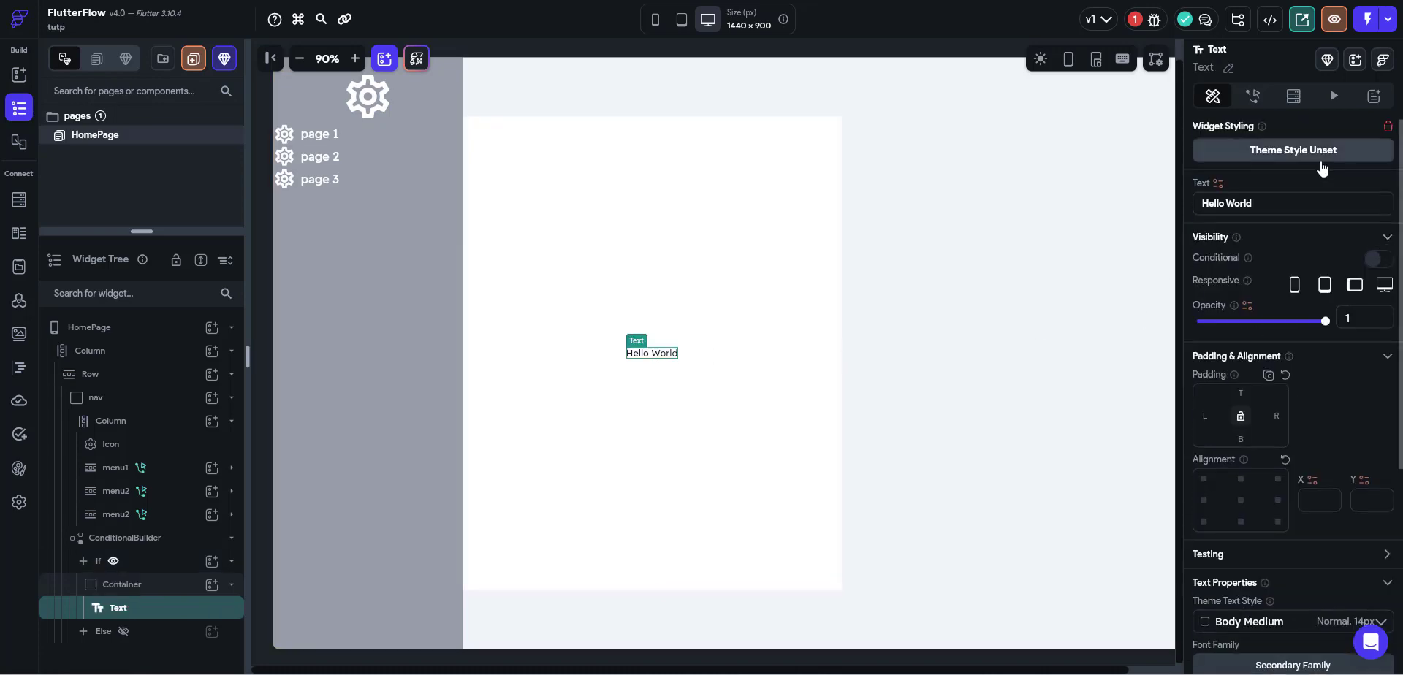
drag(1272, 205, 1081, 294)
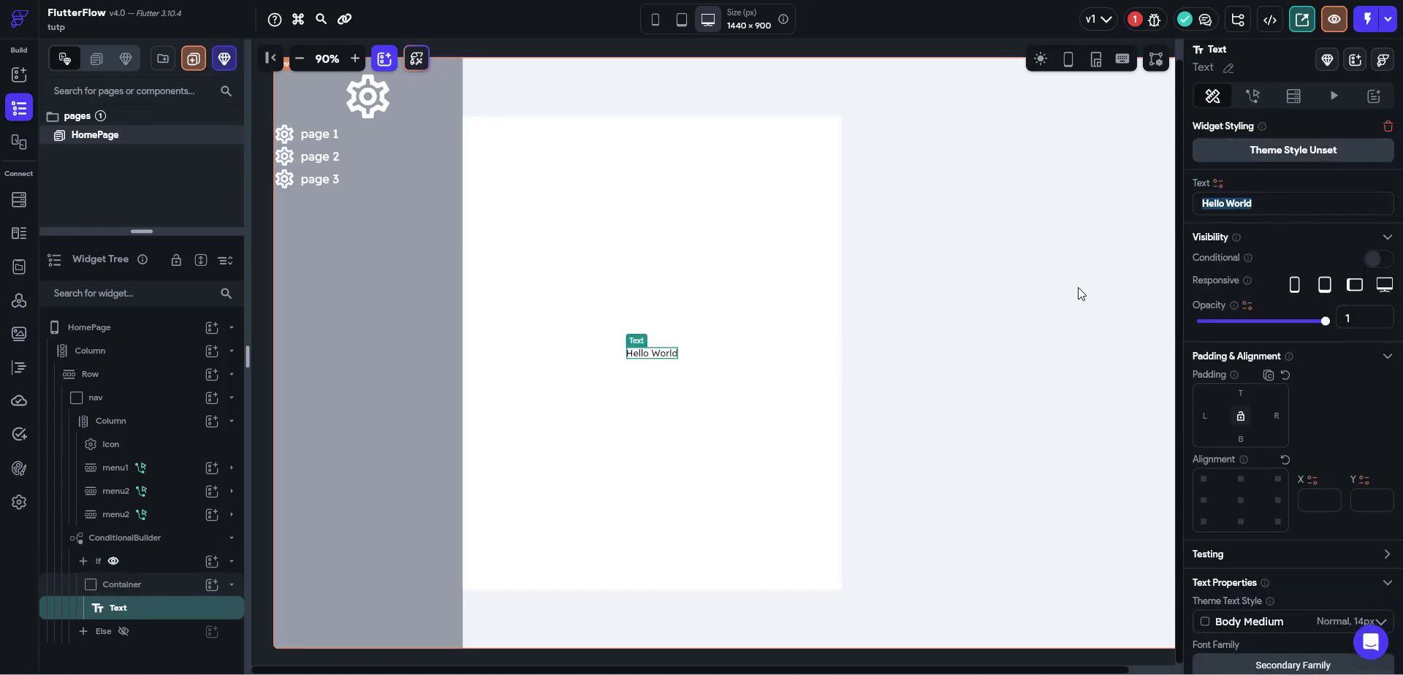
text(PAG)
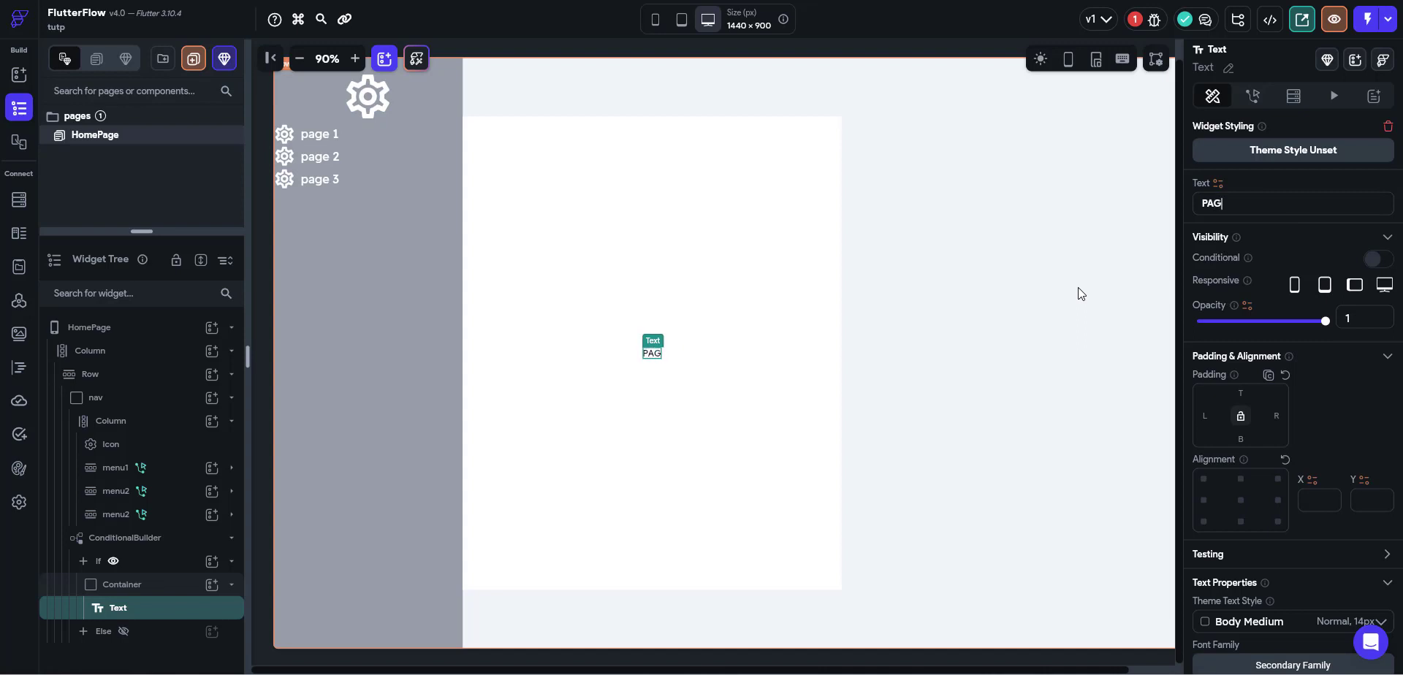
text(E 1)
Set the PAGE 1 text's color to Primary.
scroll(1343, 454, down, 3)
scroll(1300, 526, down, 1)
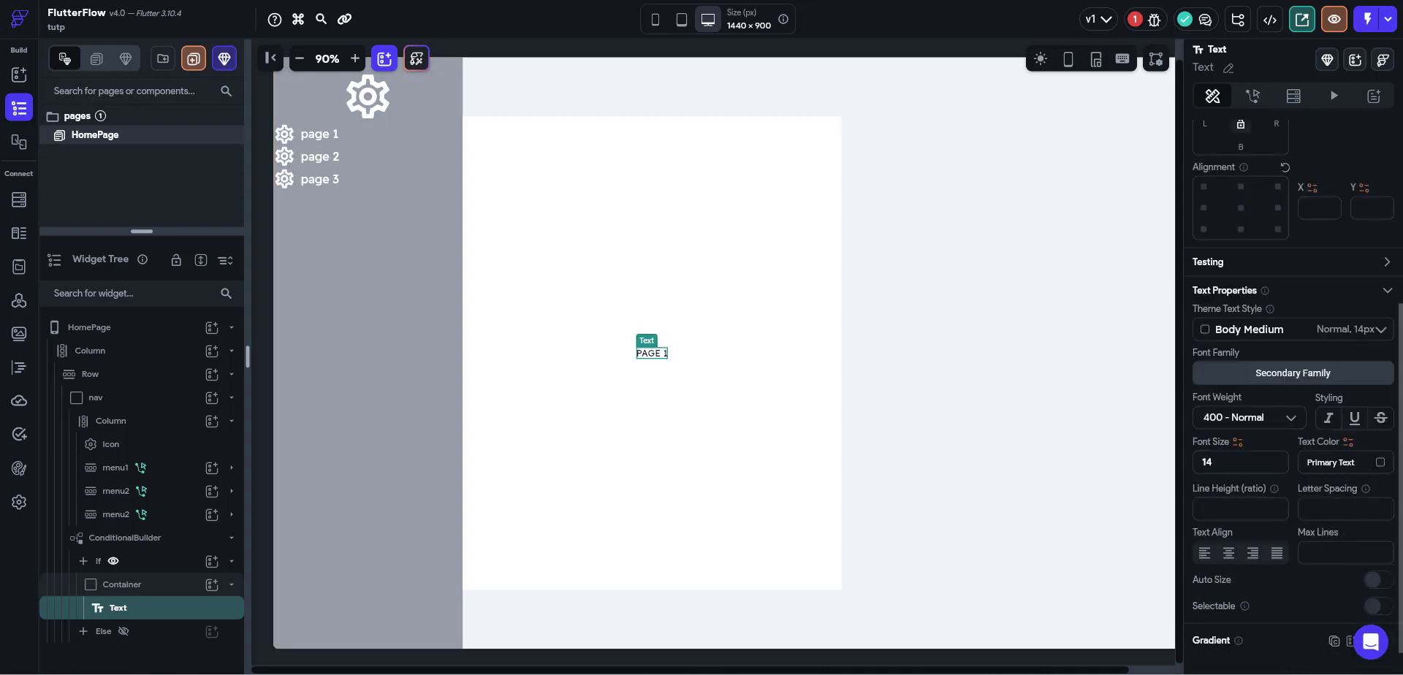
click(1380, 463)
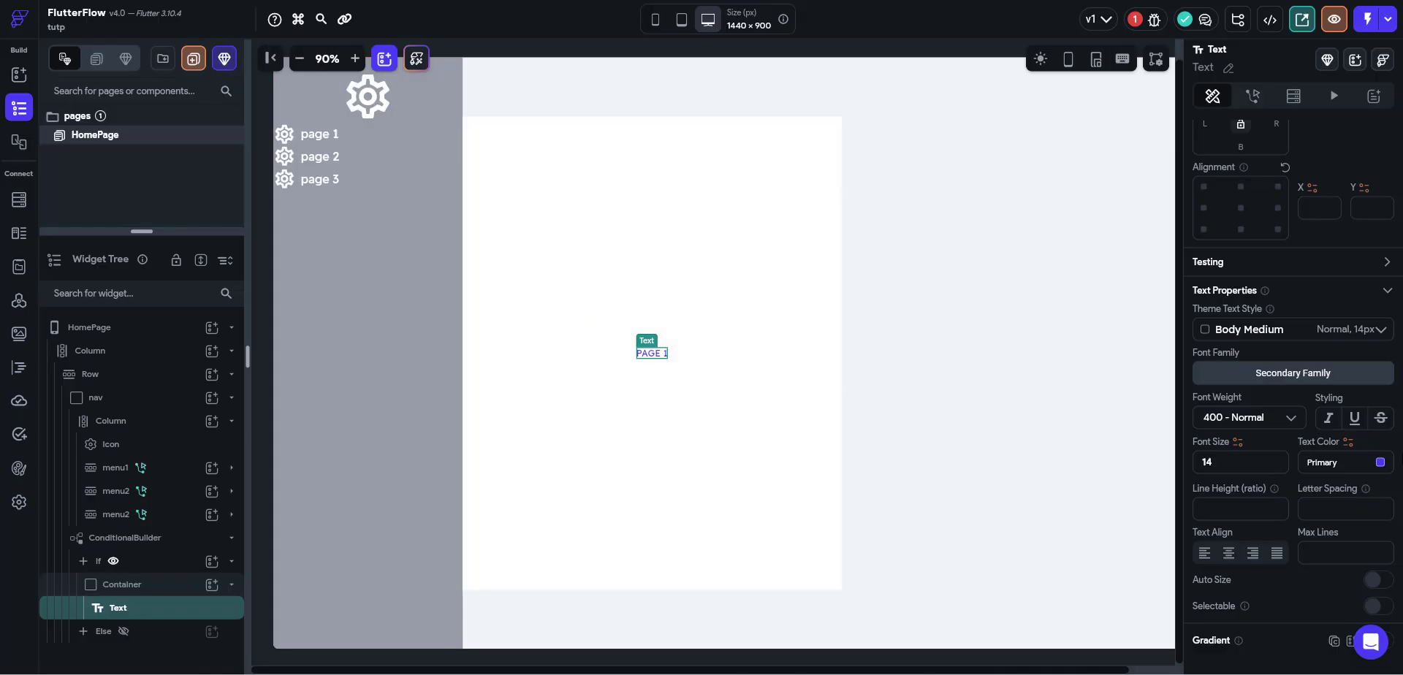
Set the PAGE 1 text's font size to 25 and its container's fill color to Accent 3.
drag(1229, 458, 826, 415)
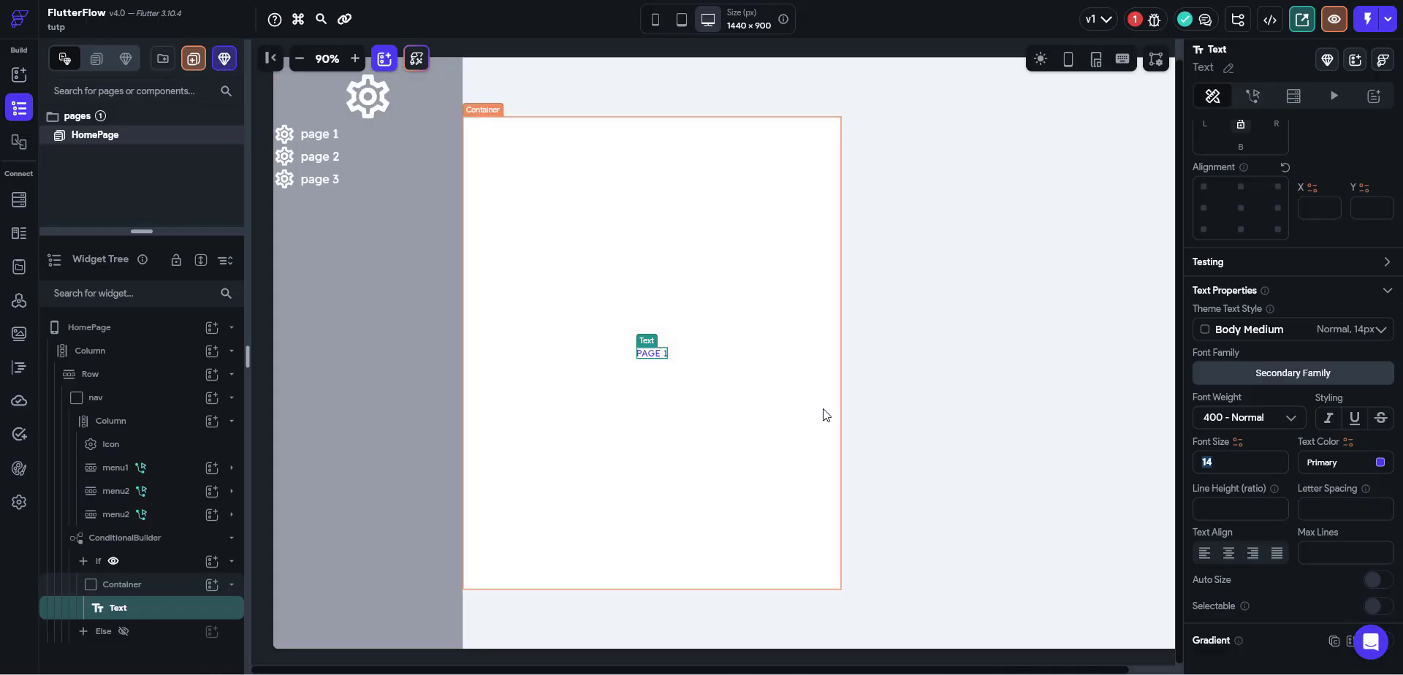
text(25)
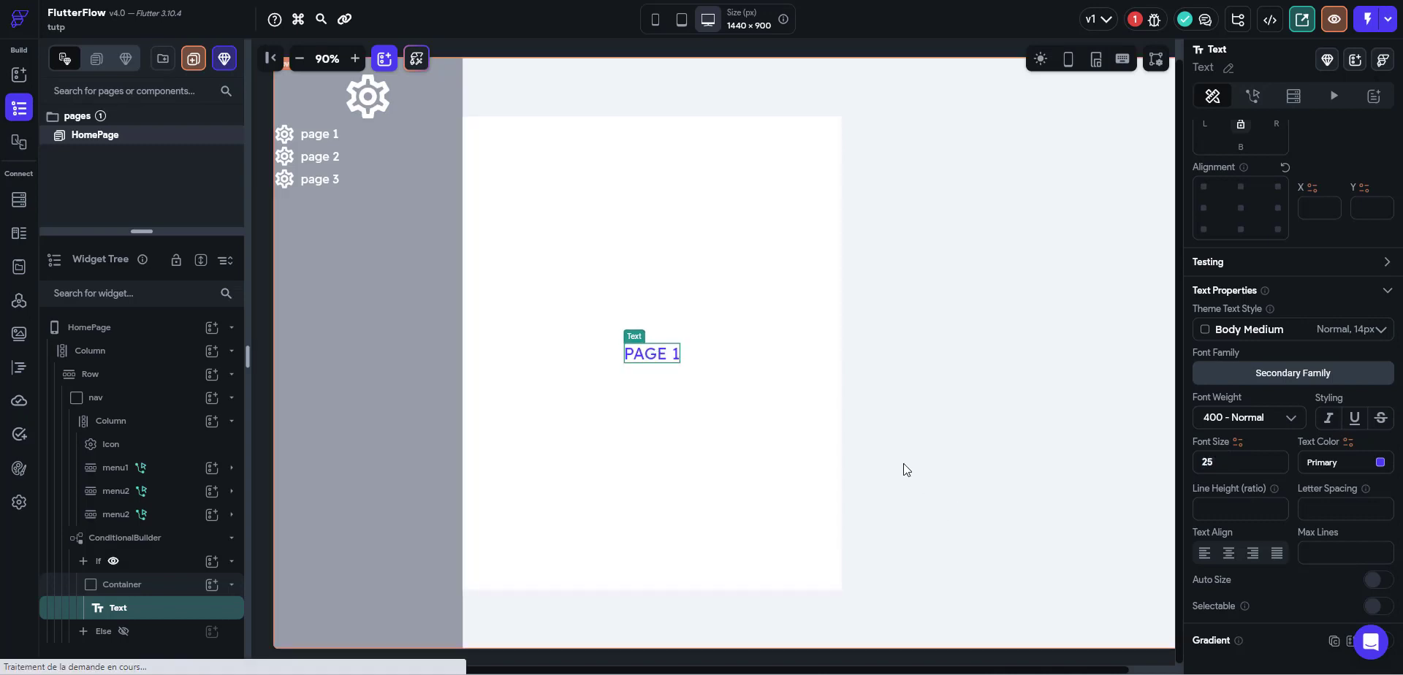
click(676, 159)
scroll(1243, 512, down, 5)
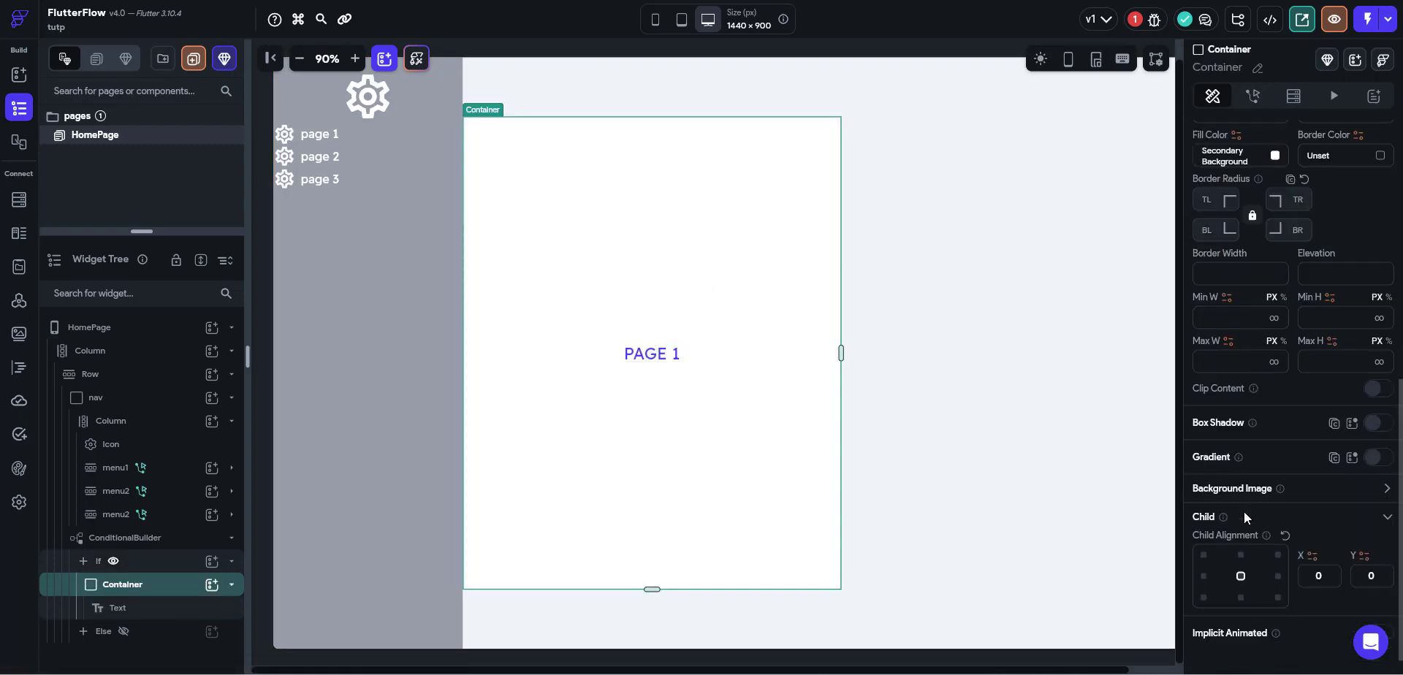
scroll(1317, 511, up, 3)
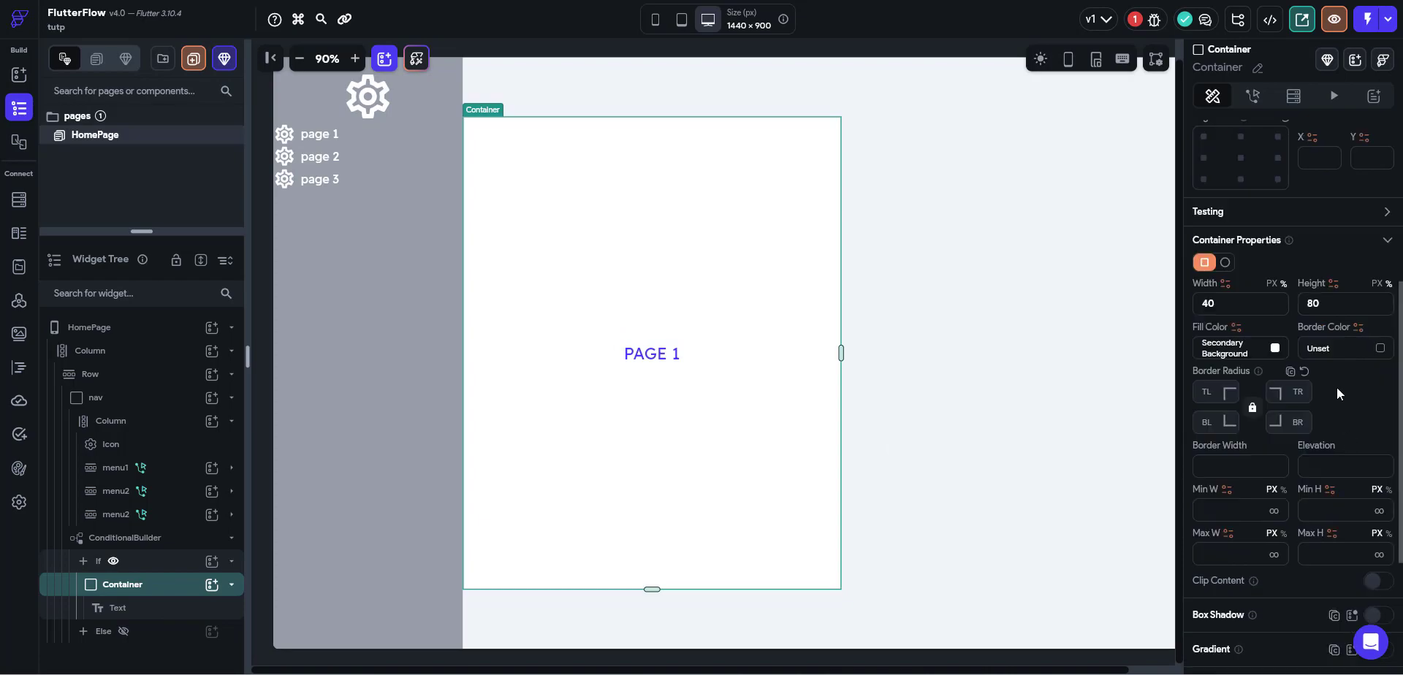
click(1275, 349)
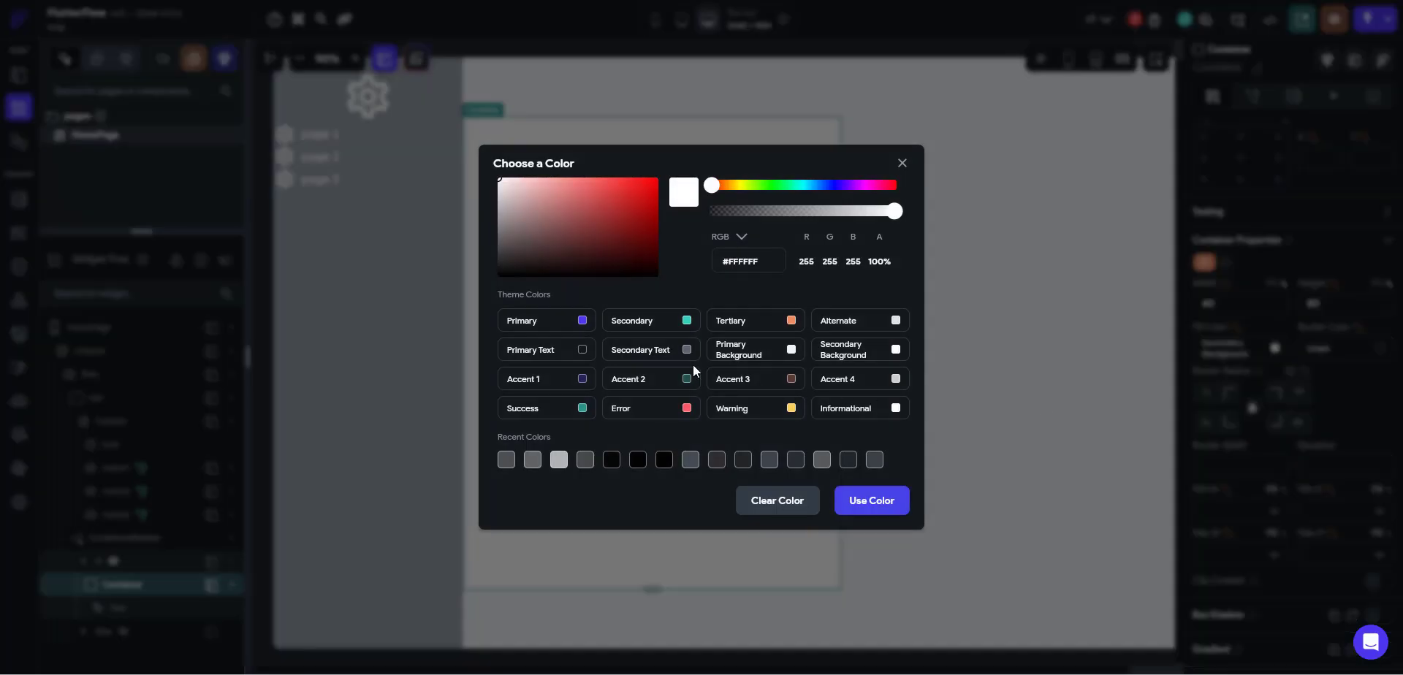
click(774, 385)
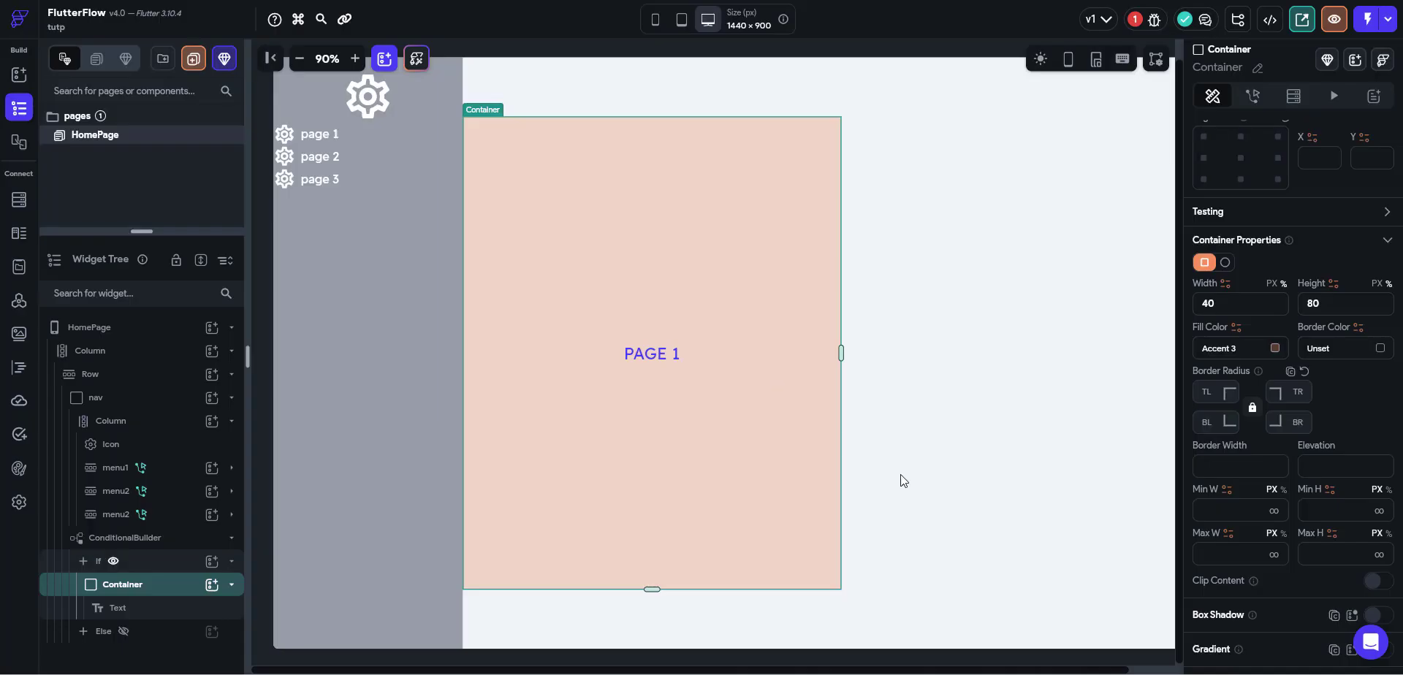
click(979, 469)
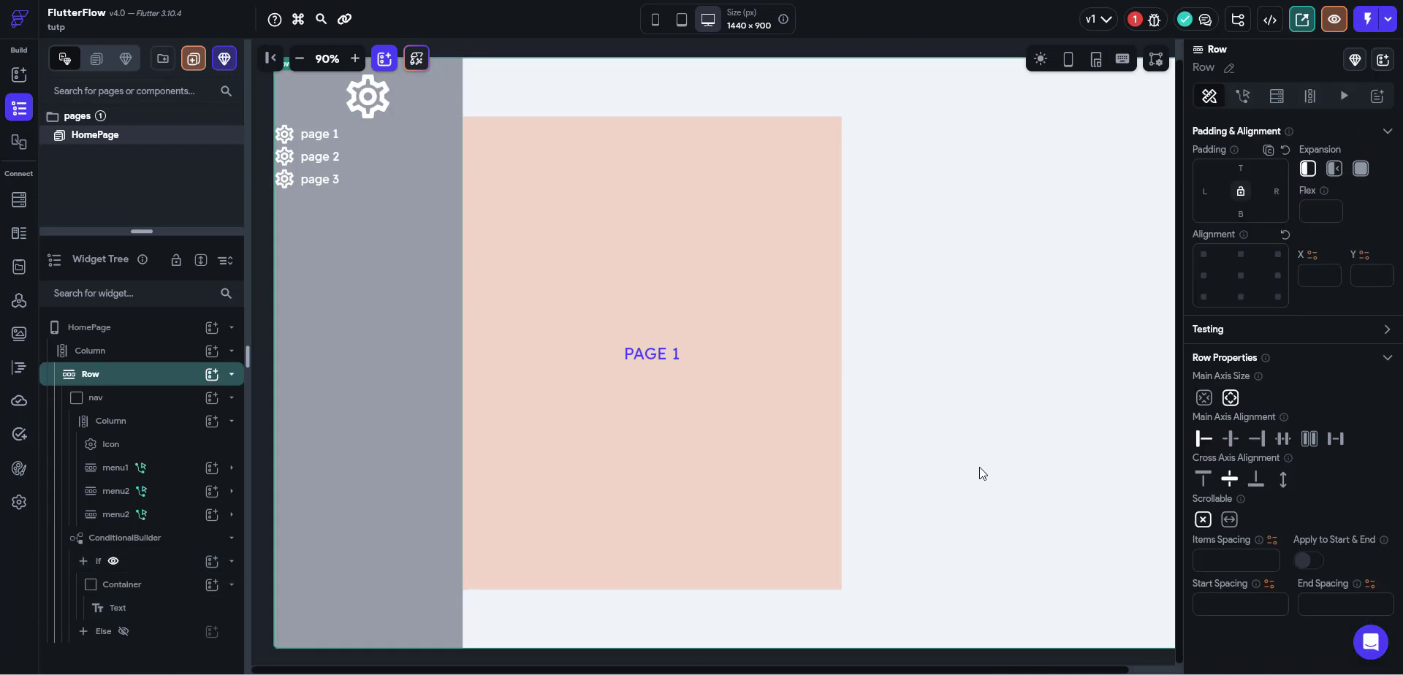
click(768, 456)
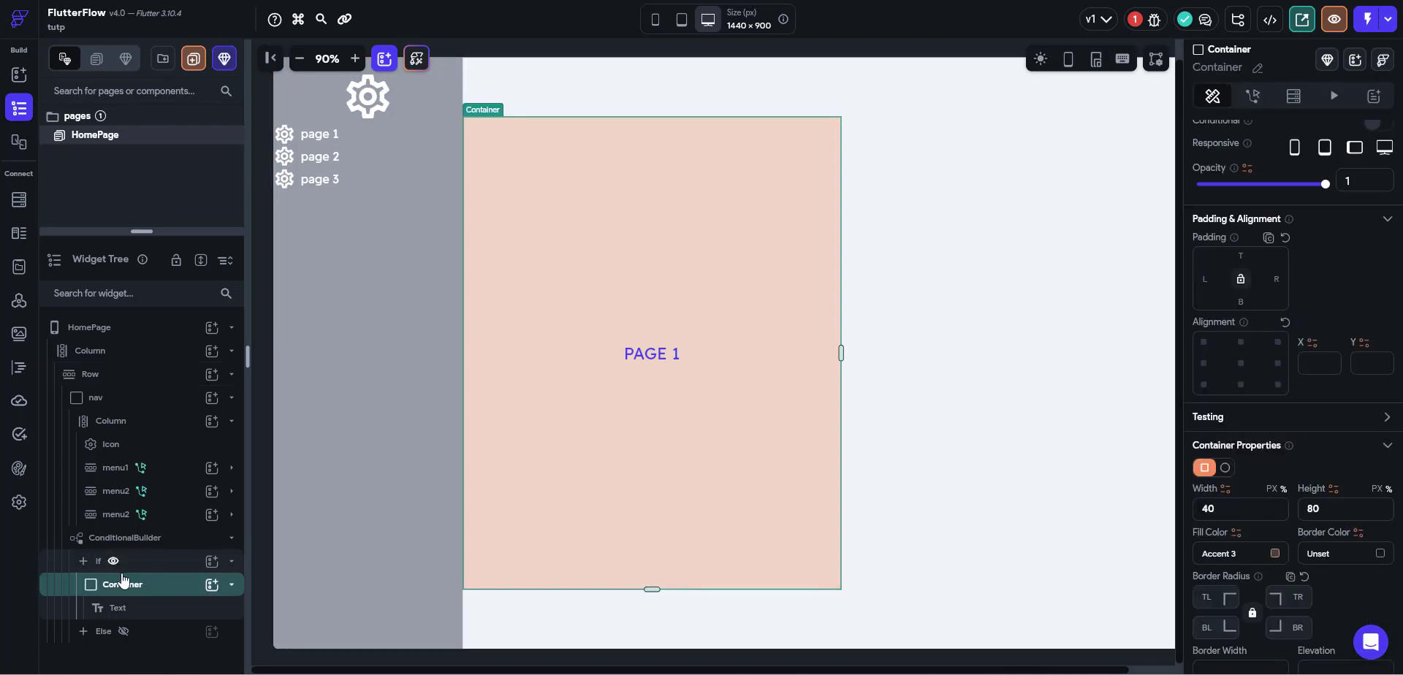
Add an Else If branch to the ConditionalBuilder.
click(168, 548)
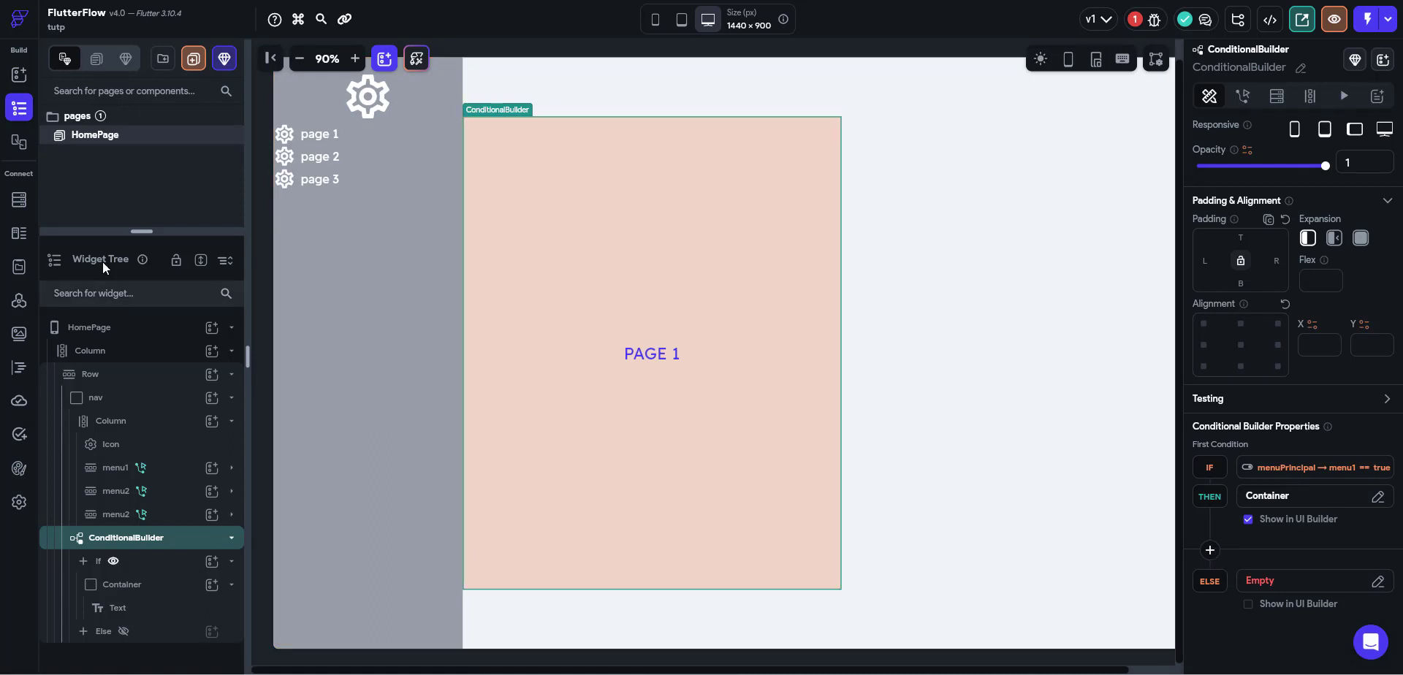
click(1209, 552)
scroll(1249, 542, down, 2)
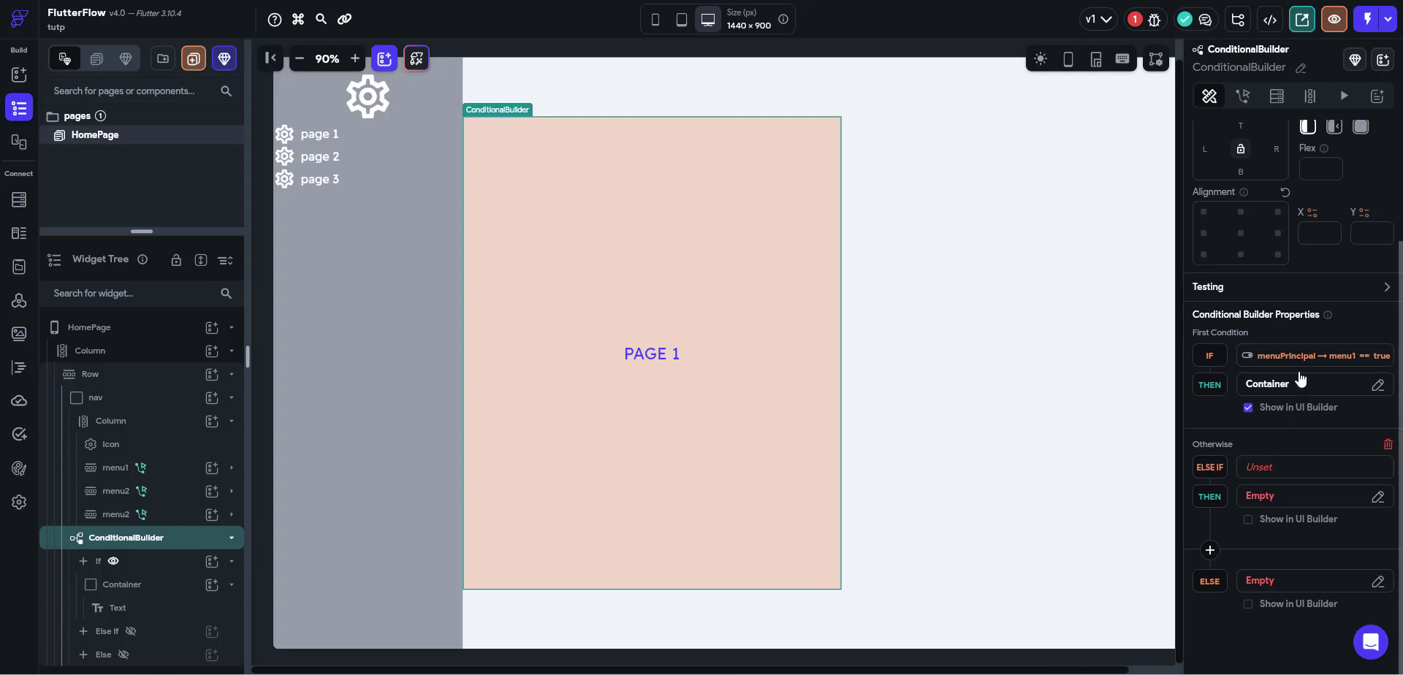
Copy the If branch's condition variable and paste it into the Else If condition.
click(1307, 356)
click(1199, 369)
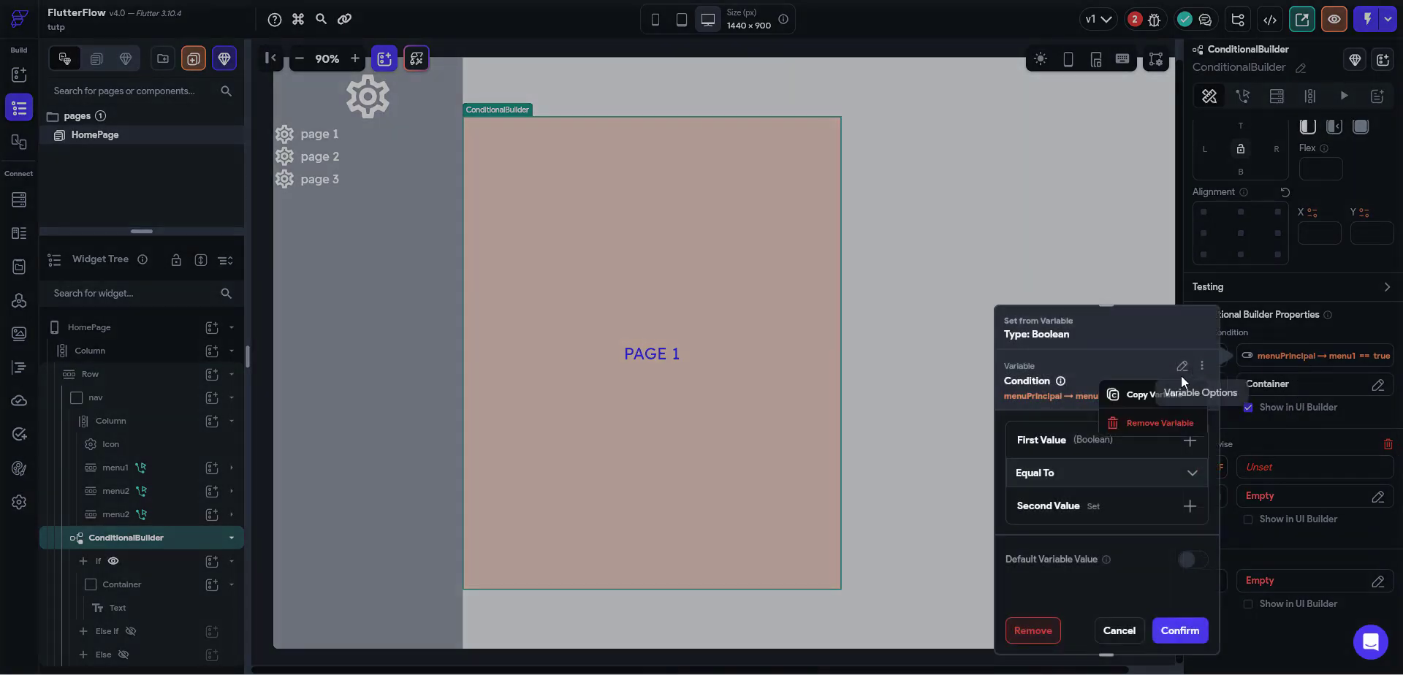
click(1140, 394)
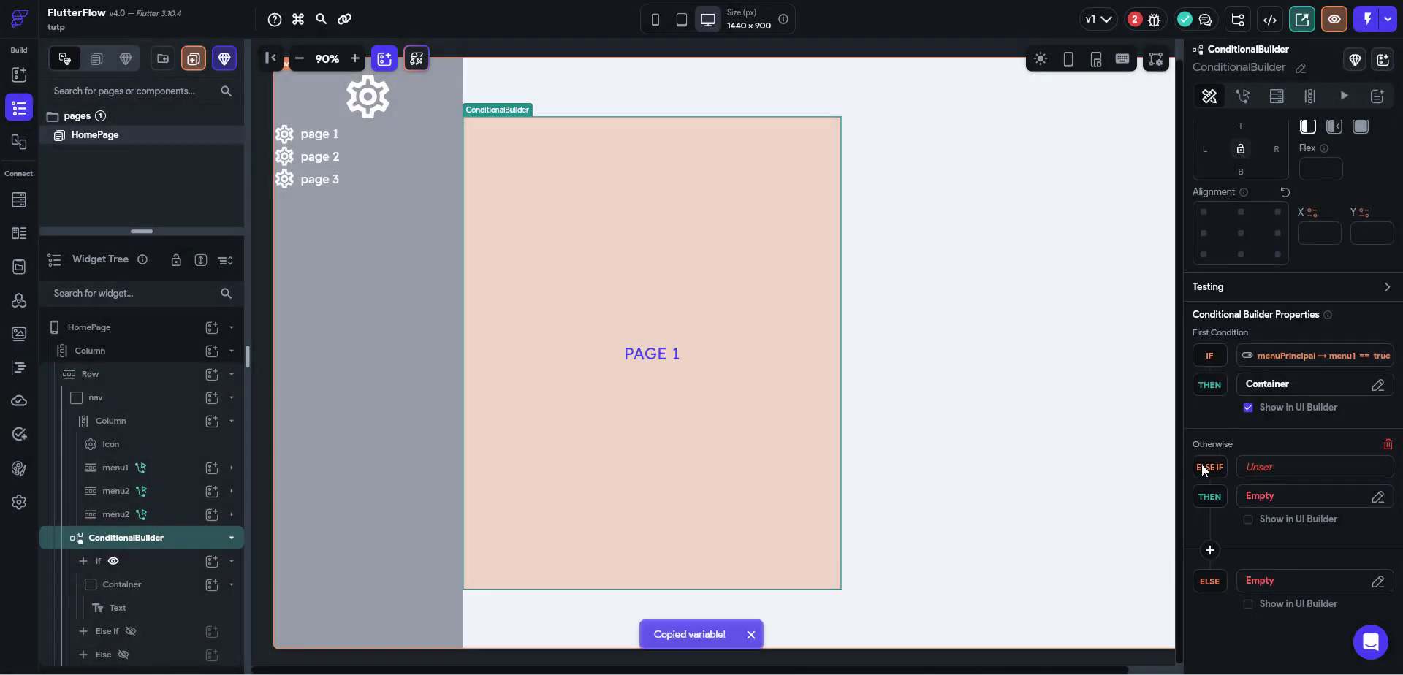
click(1293, 477)
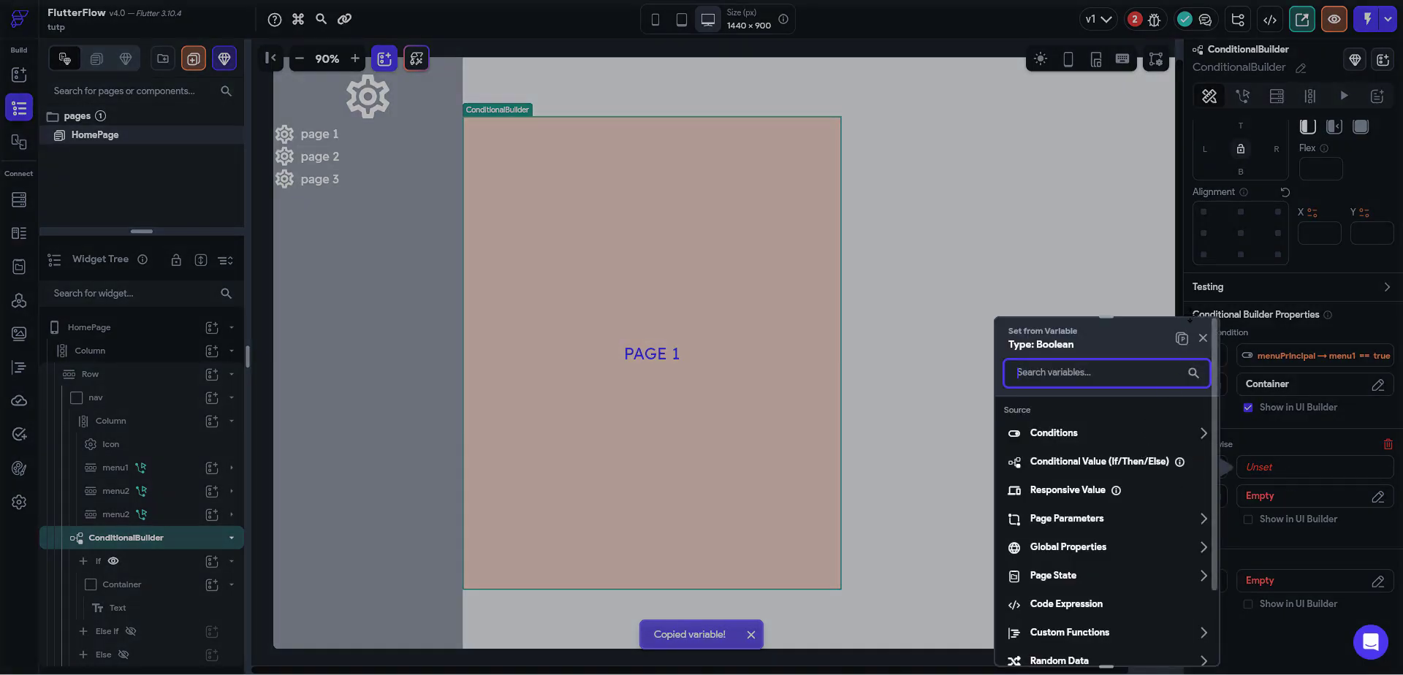
click(1181, 338)
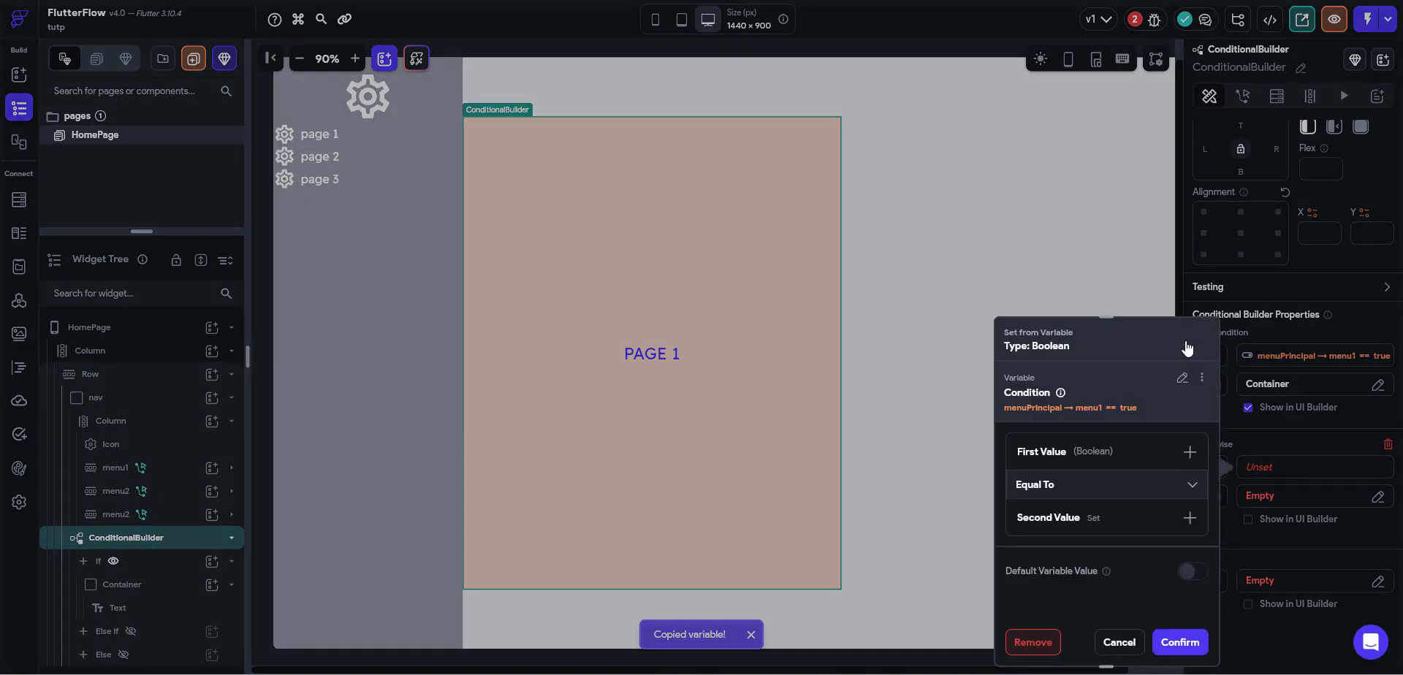
Set the Else If condition's first value to the menu2 field of menuPrincipal and confirm the condition.
click(1079, 453)
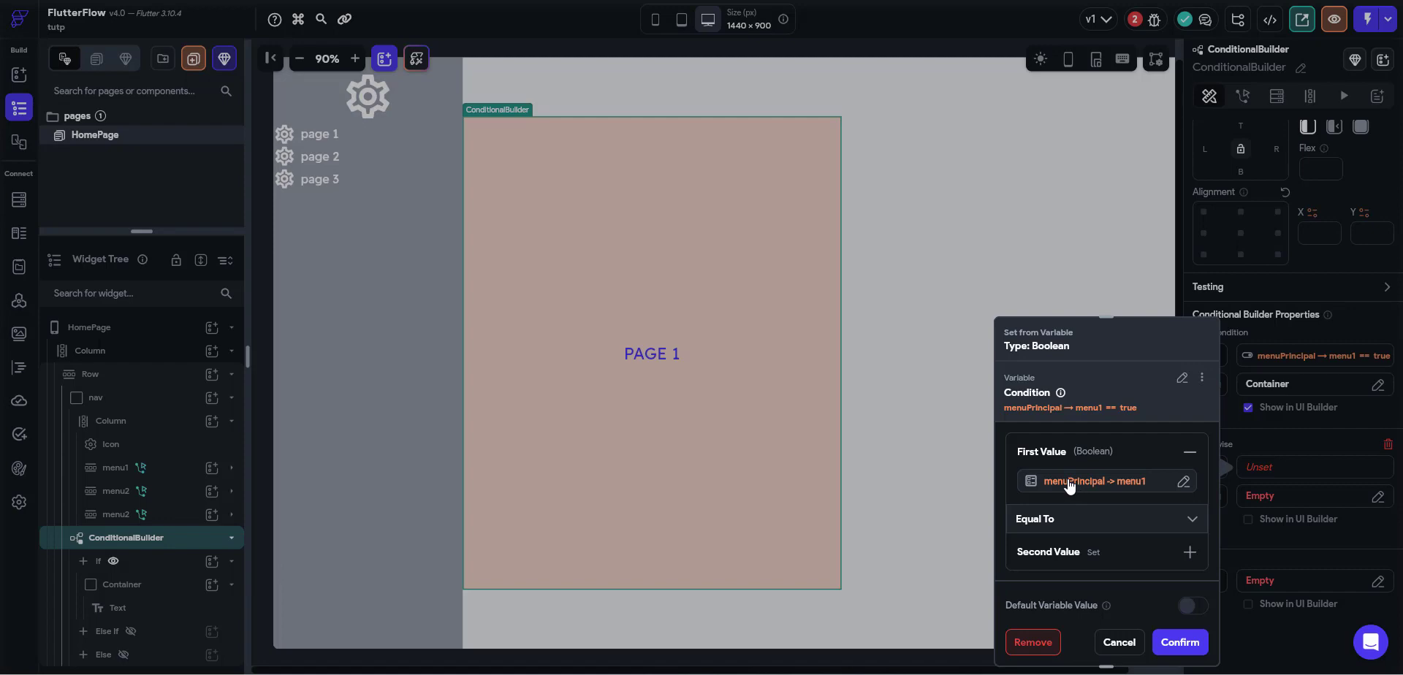
click(1069, 482)
click(833, 515)
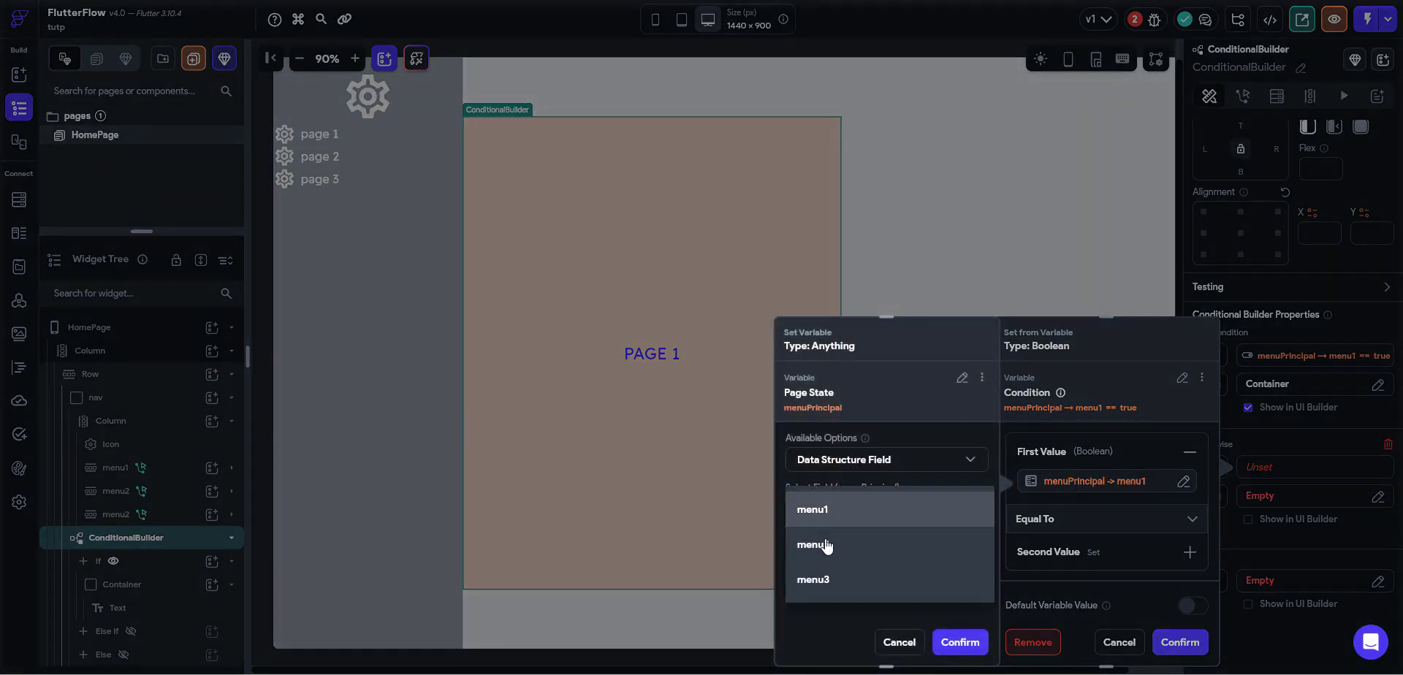
click(823, 547)
click(960, 642)
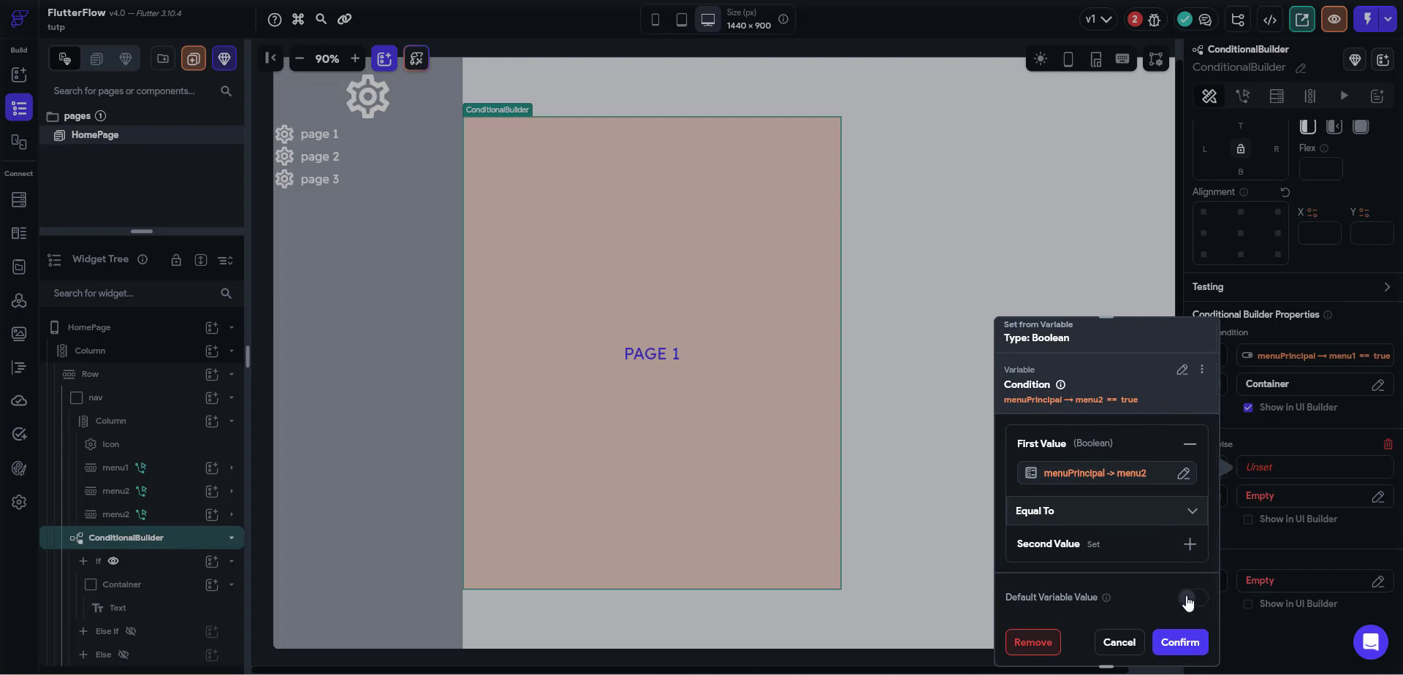
click(1179, 642)
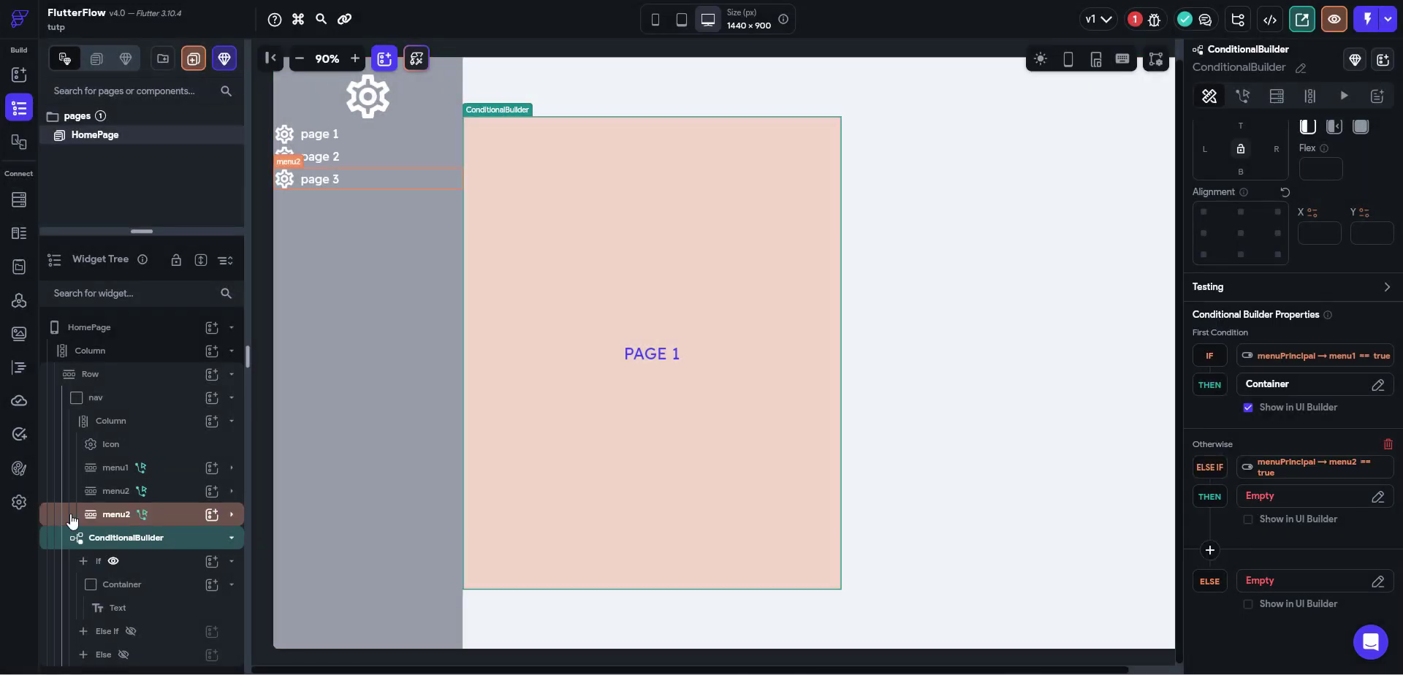
Copy the If branch's PAGE 1 container.
click(141, 589)
right_click(141, 589)
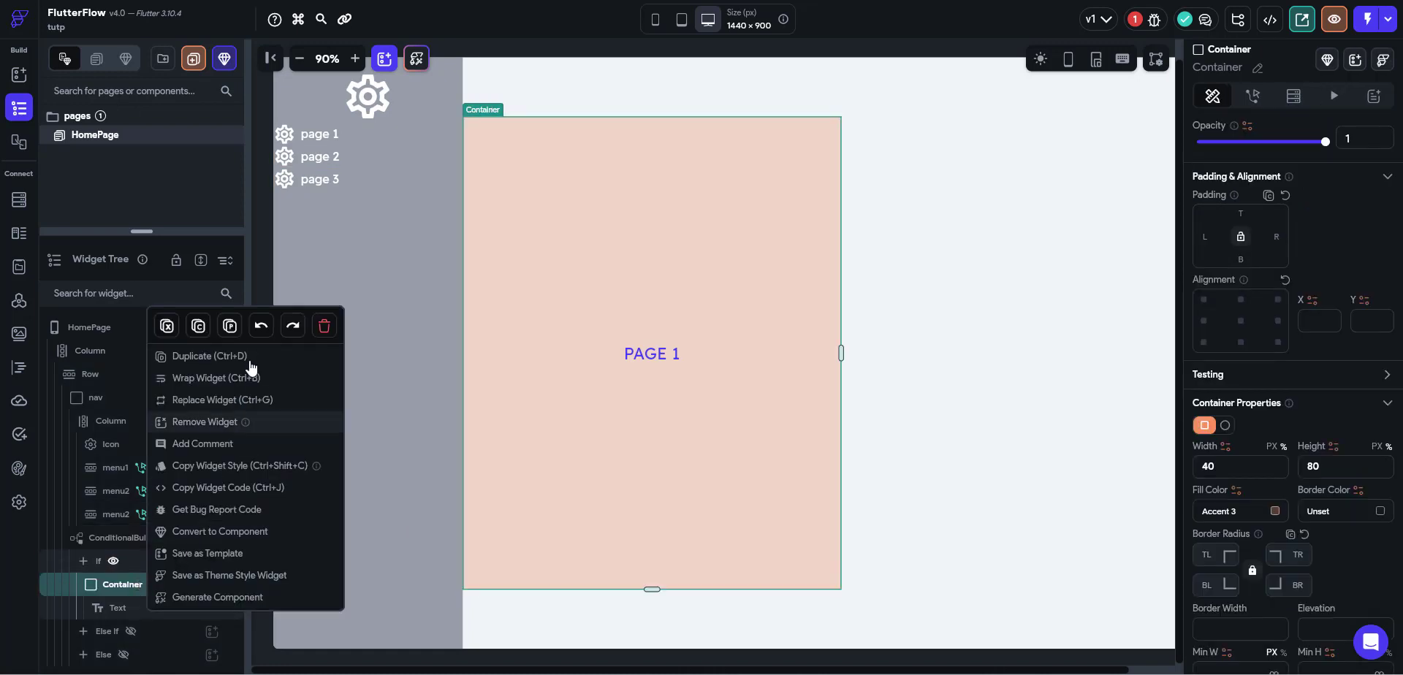
click(203, 330)
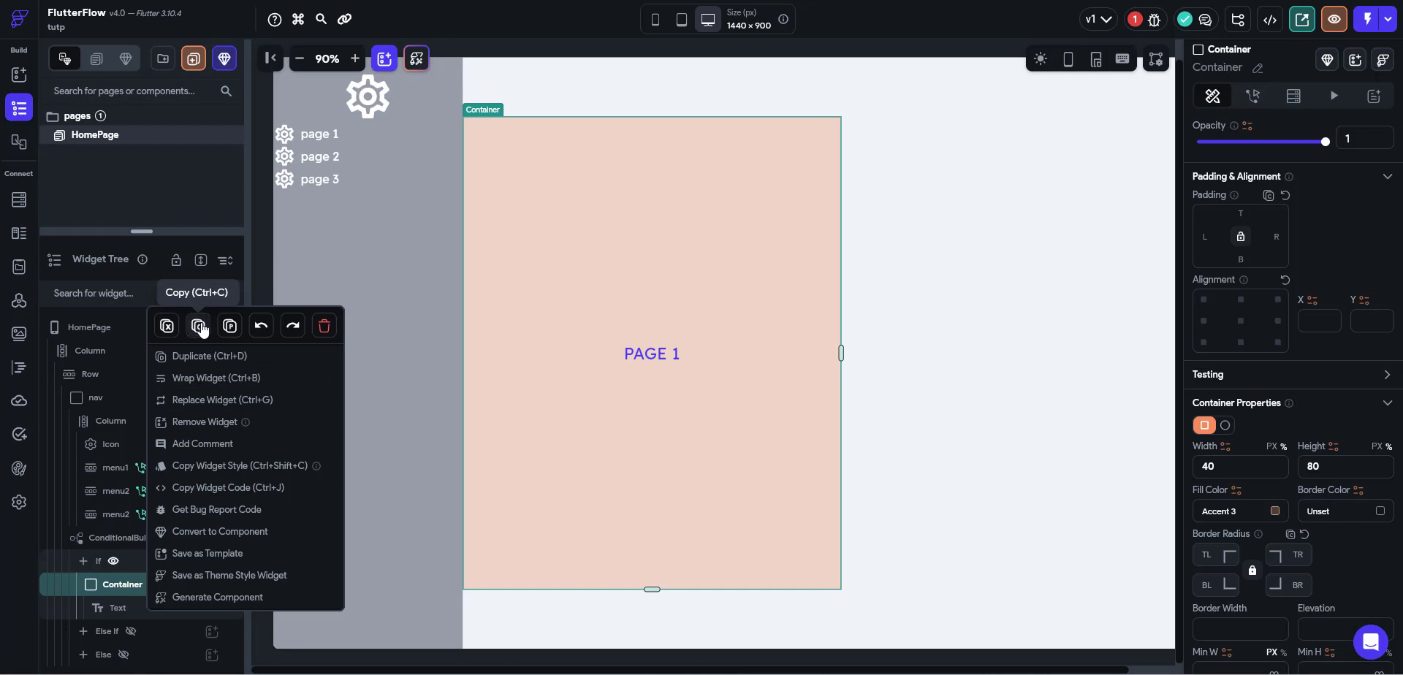
click(200, 330)
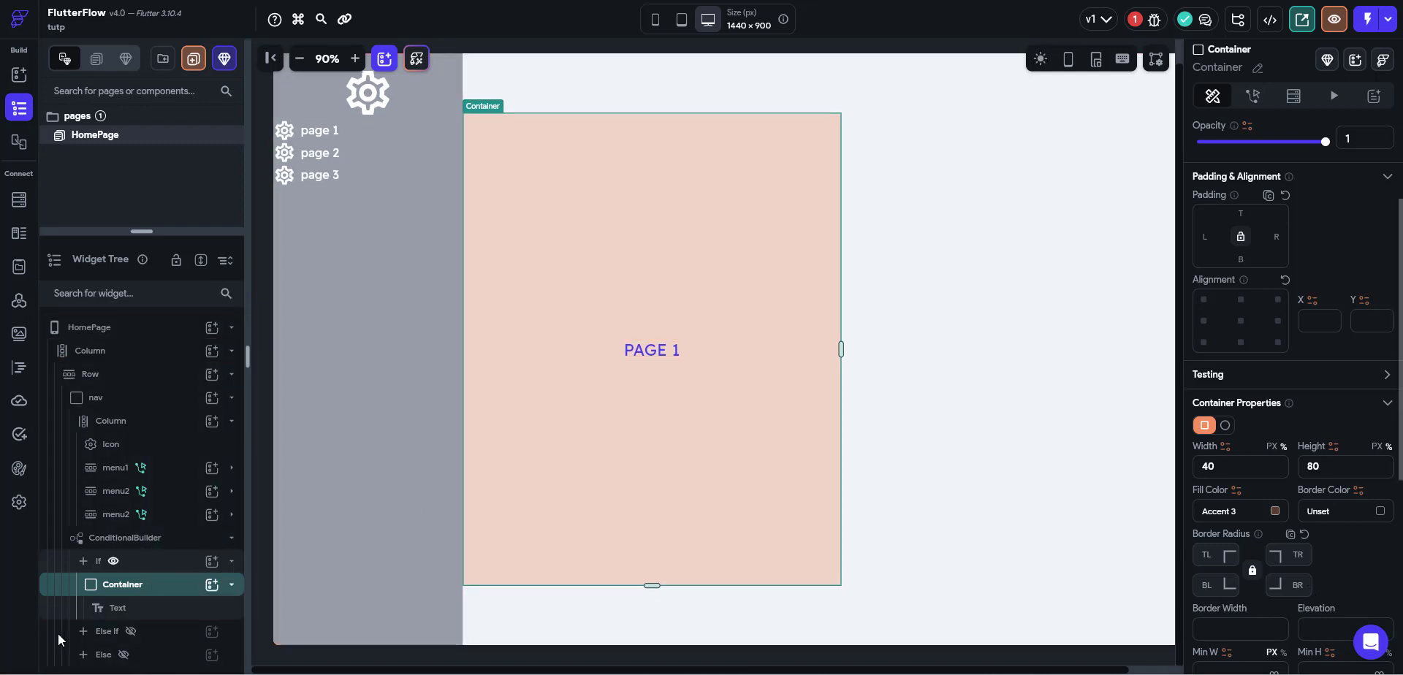
Show the ConditionalBuilder's Else If branch in the UI Builder and paste the copied container into it.
click(196, 639)
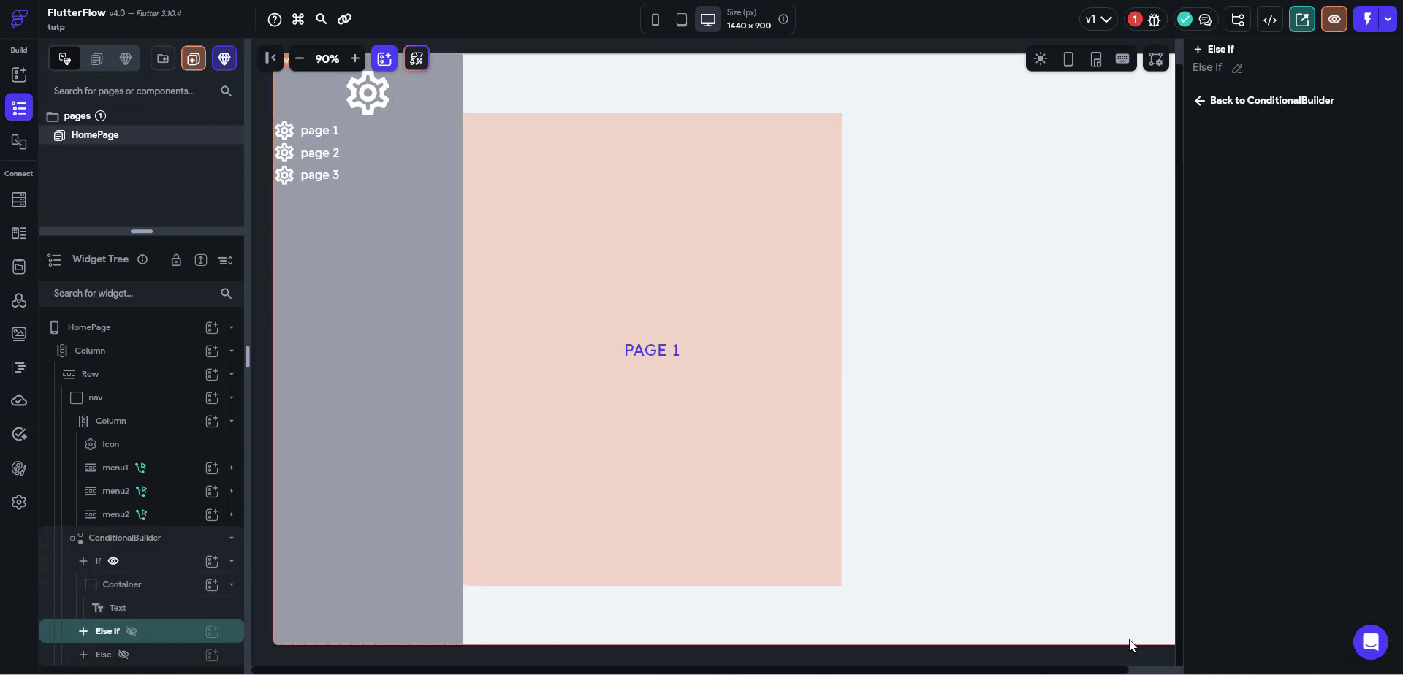
click(138, 540)
scroll(1272, 519, down, 3)
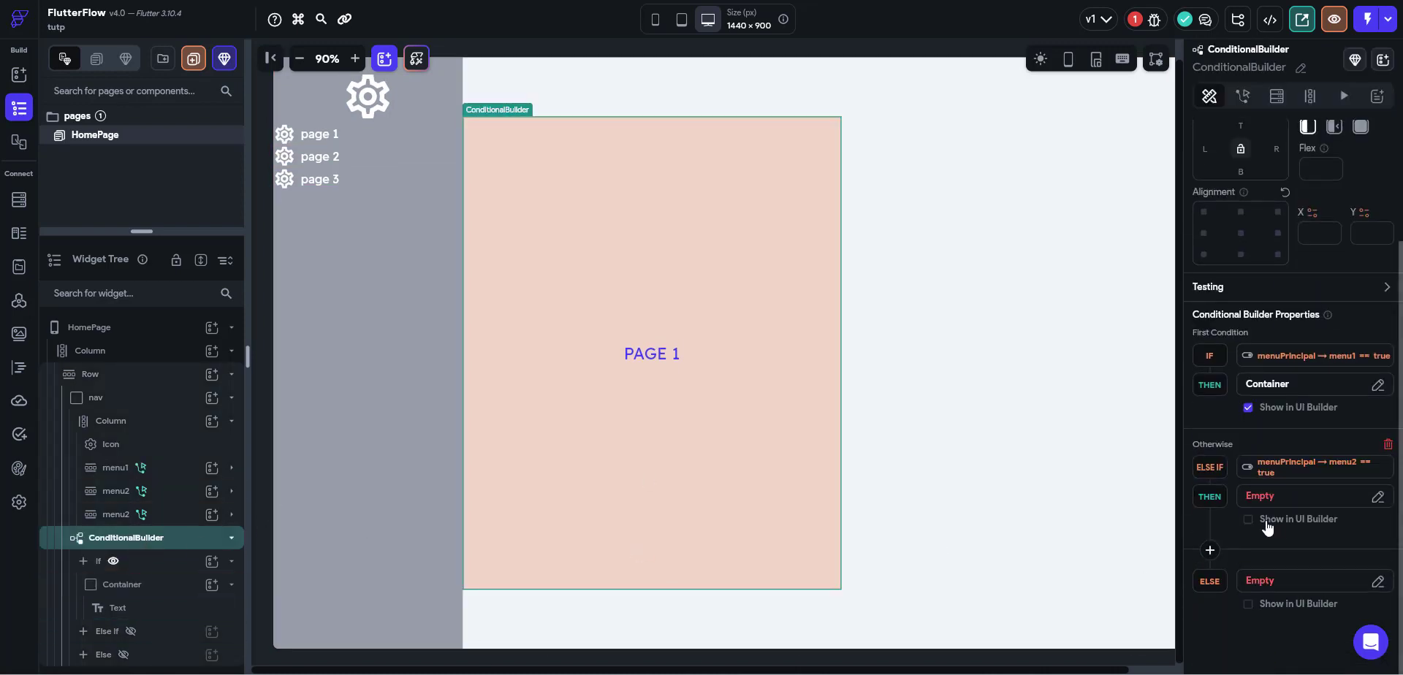
click(1272, 519)
click(1275, 496)
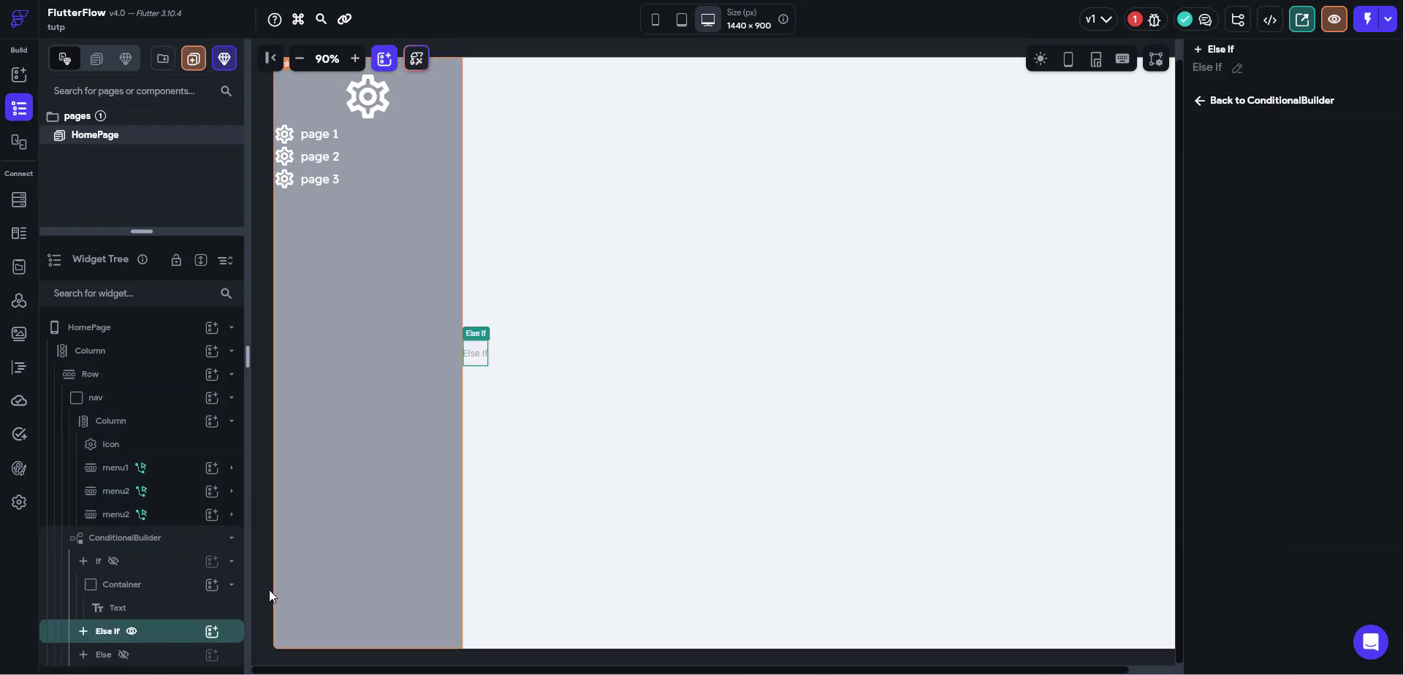
right_click(188, 638)
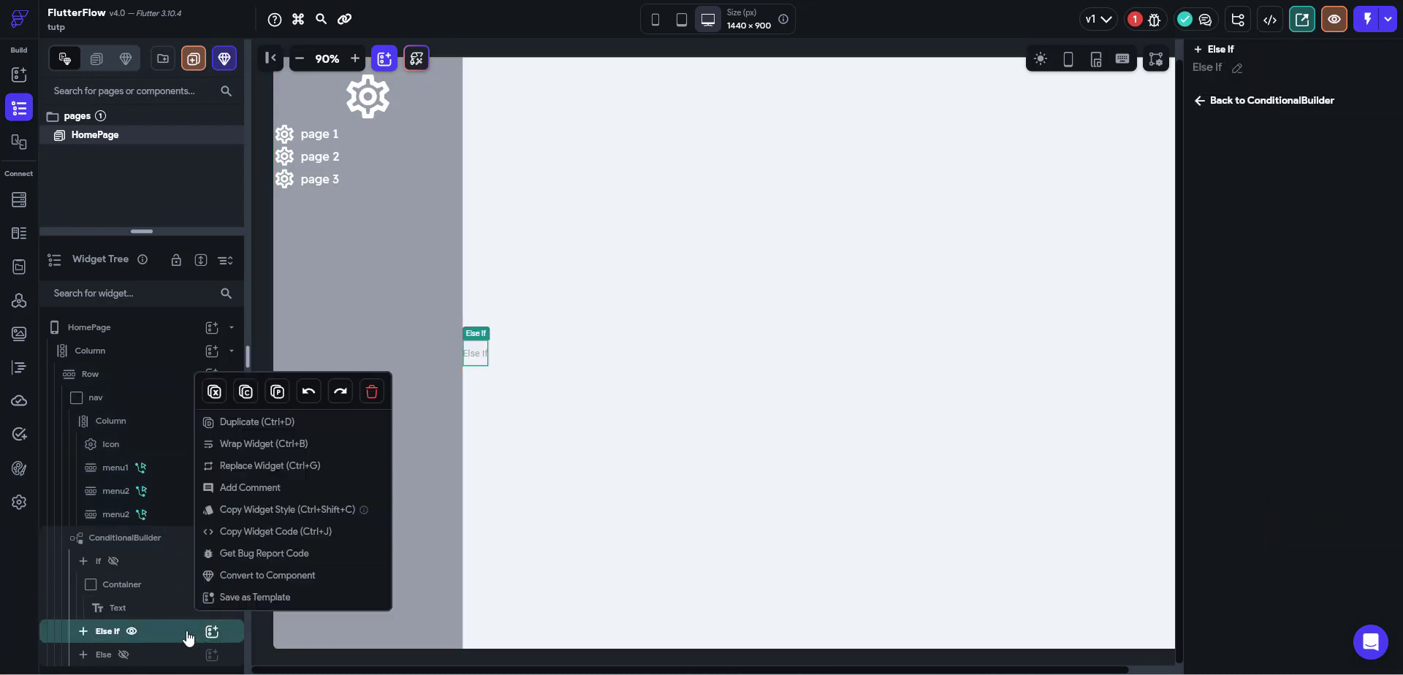
click(277, 392)
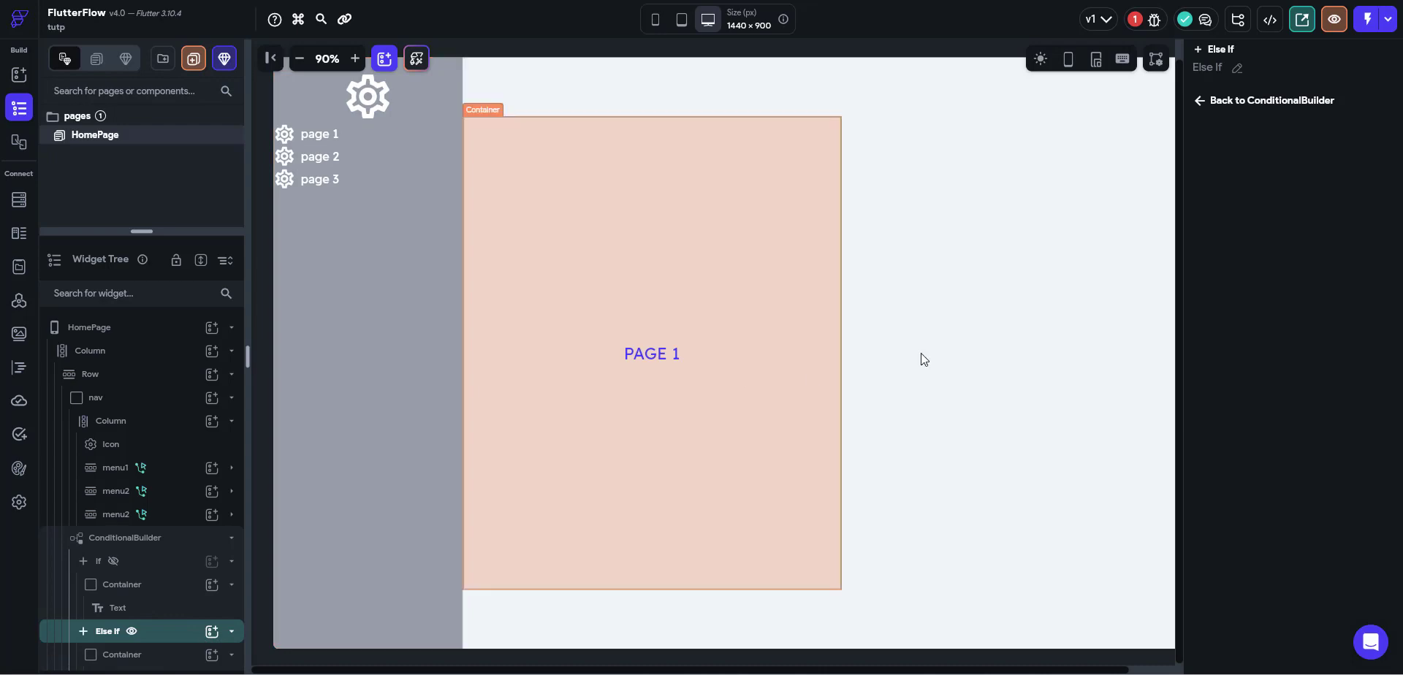
Set the fill color of the Else If branch's container to Primary Text.
scroll(1349, 454, down, 2)
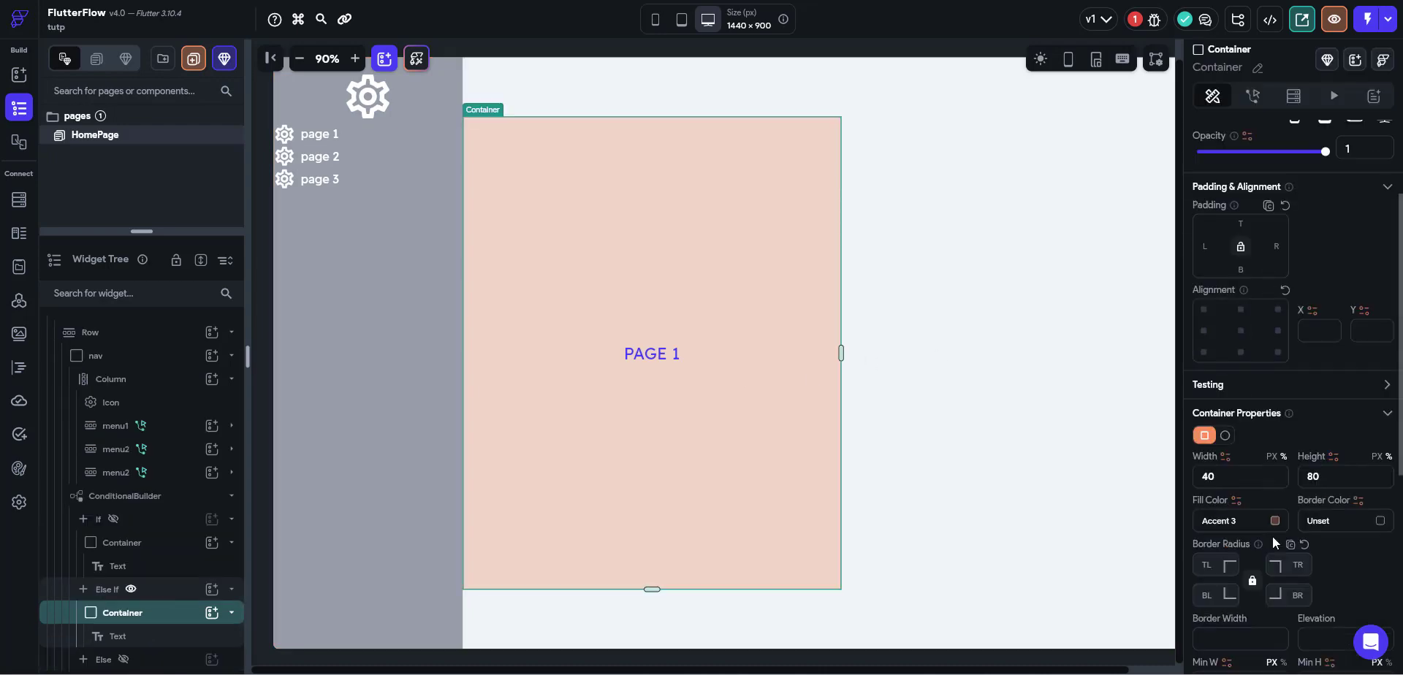
click(1274, 520)
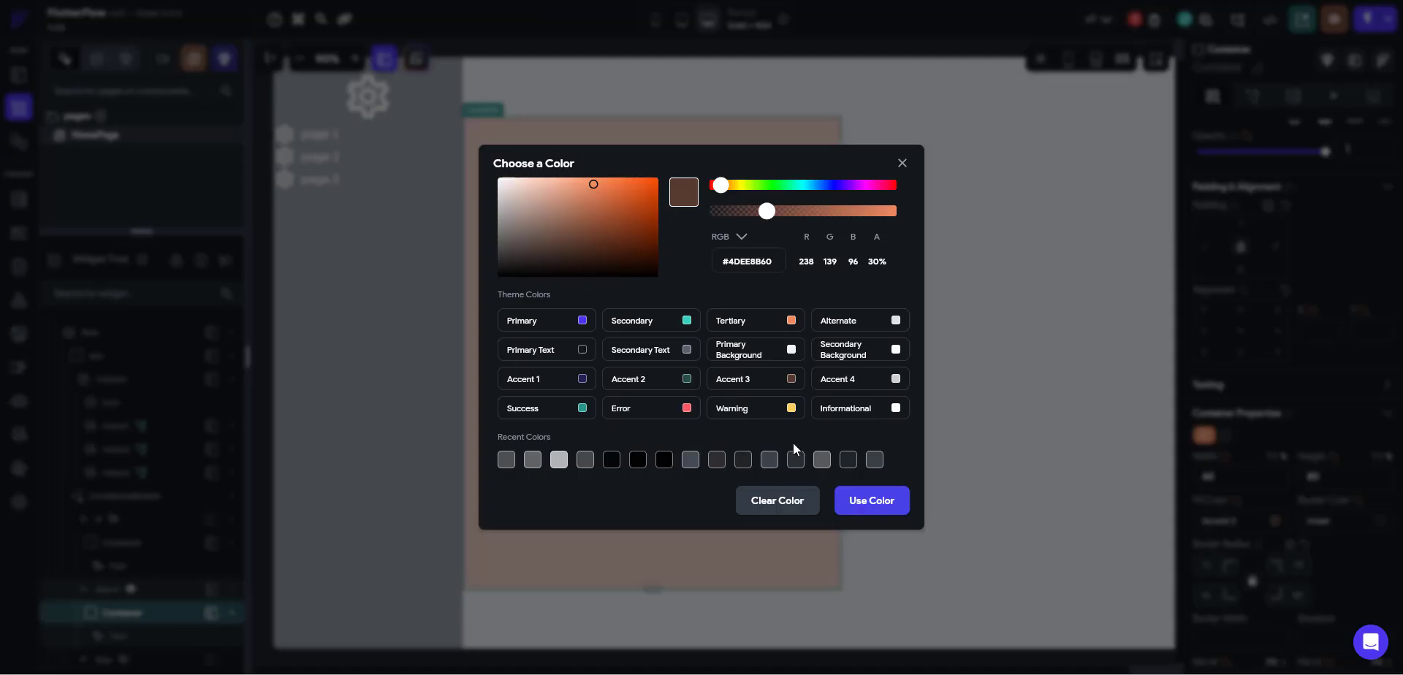
click(759, 387)
click(1275, 521)
click(560, 356)
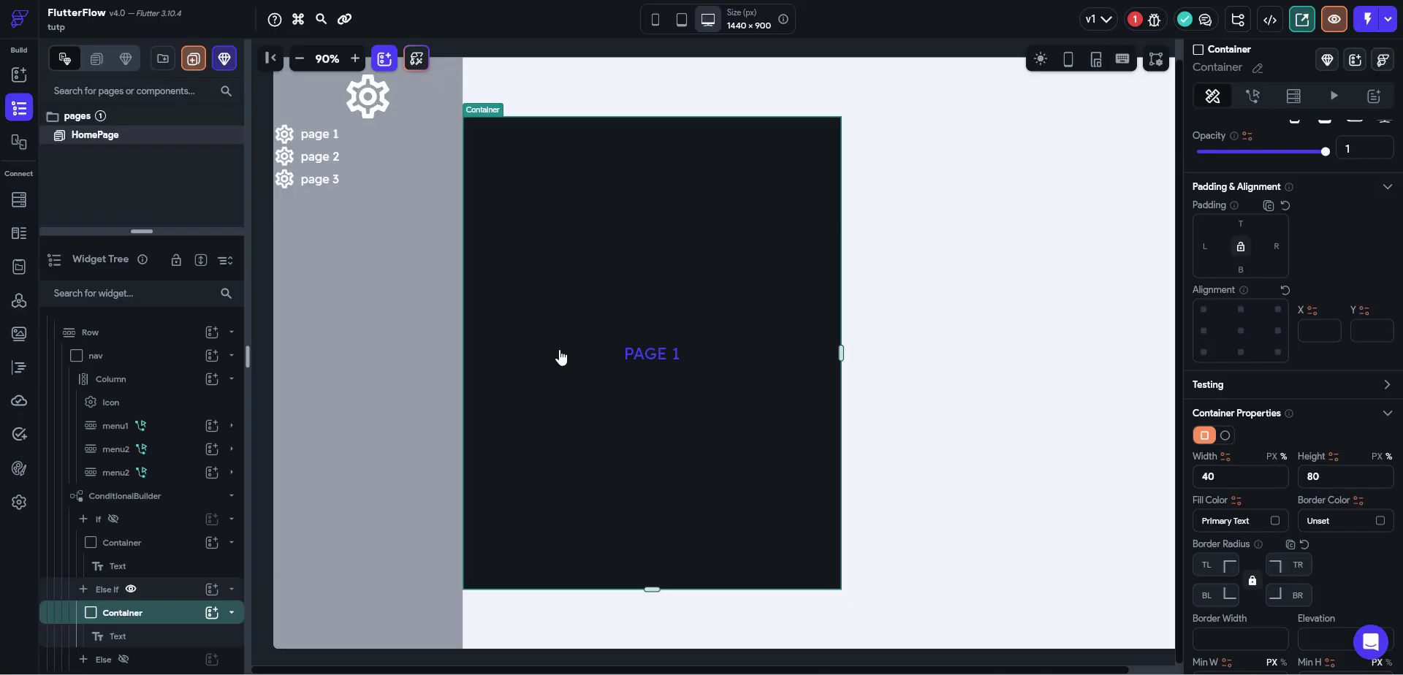
Change the text in the Else If branch's container to "PAGE 2".
click(665, 353)
scroll(1298, 402, down, 1)
scroll(1294, 453, up, 3)
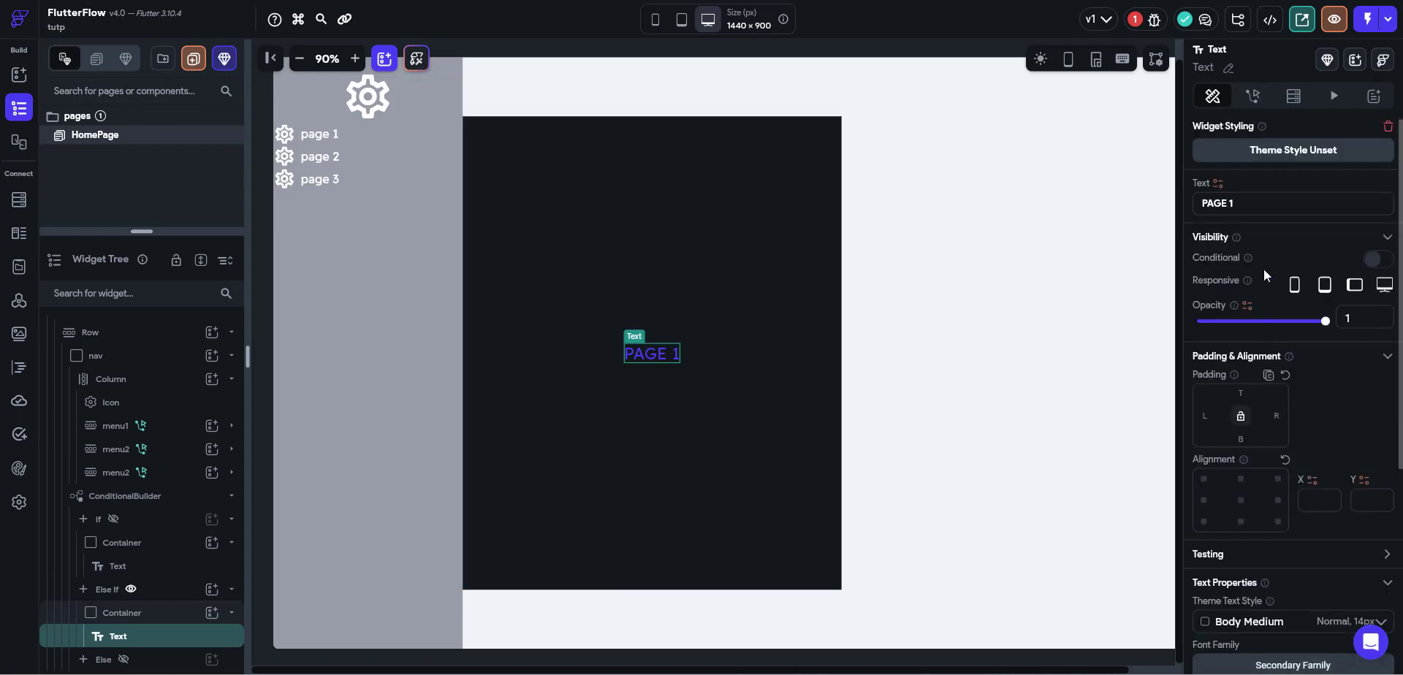
click(1264, 204)
key(BackSpace)
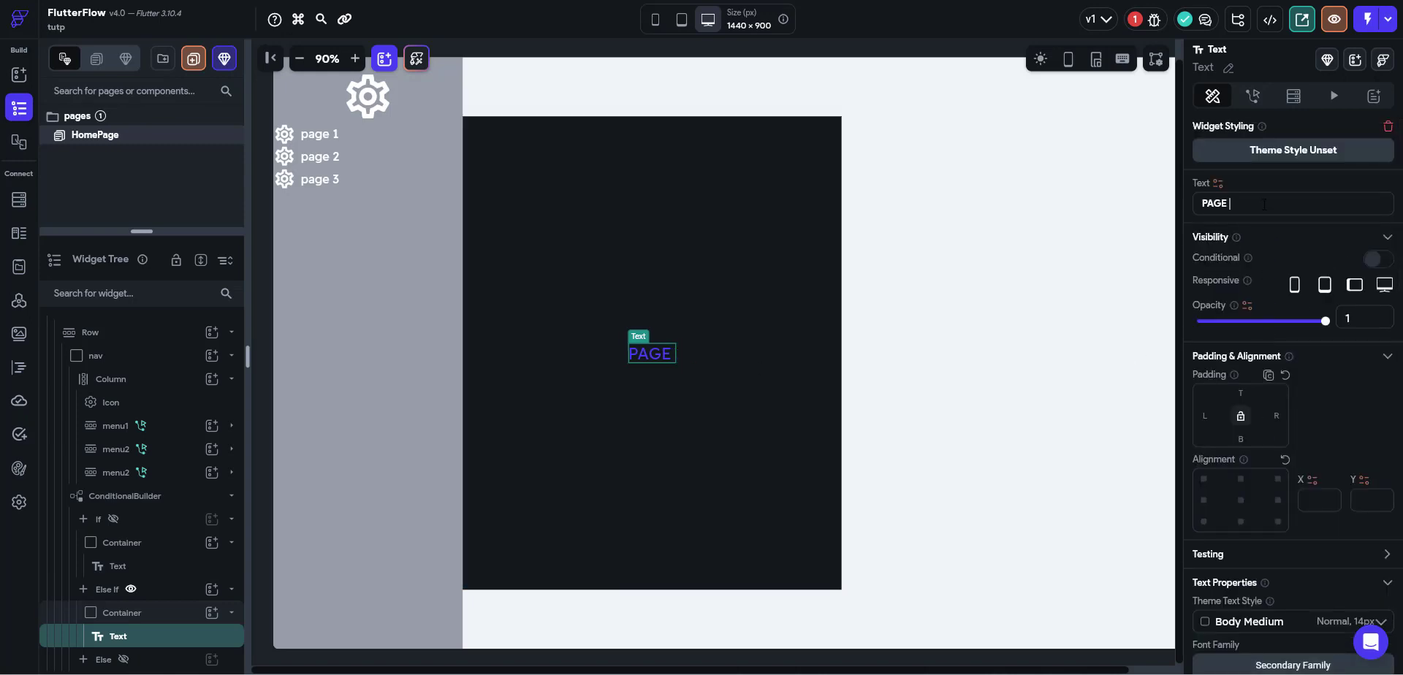
text(2)
Set the PAGE 2 text's color to white (#FFFFFF).
scroll(1275, 453, down, 3)
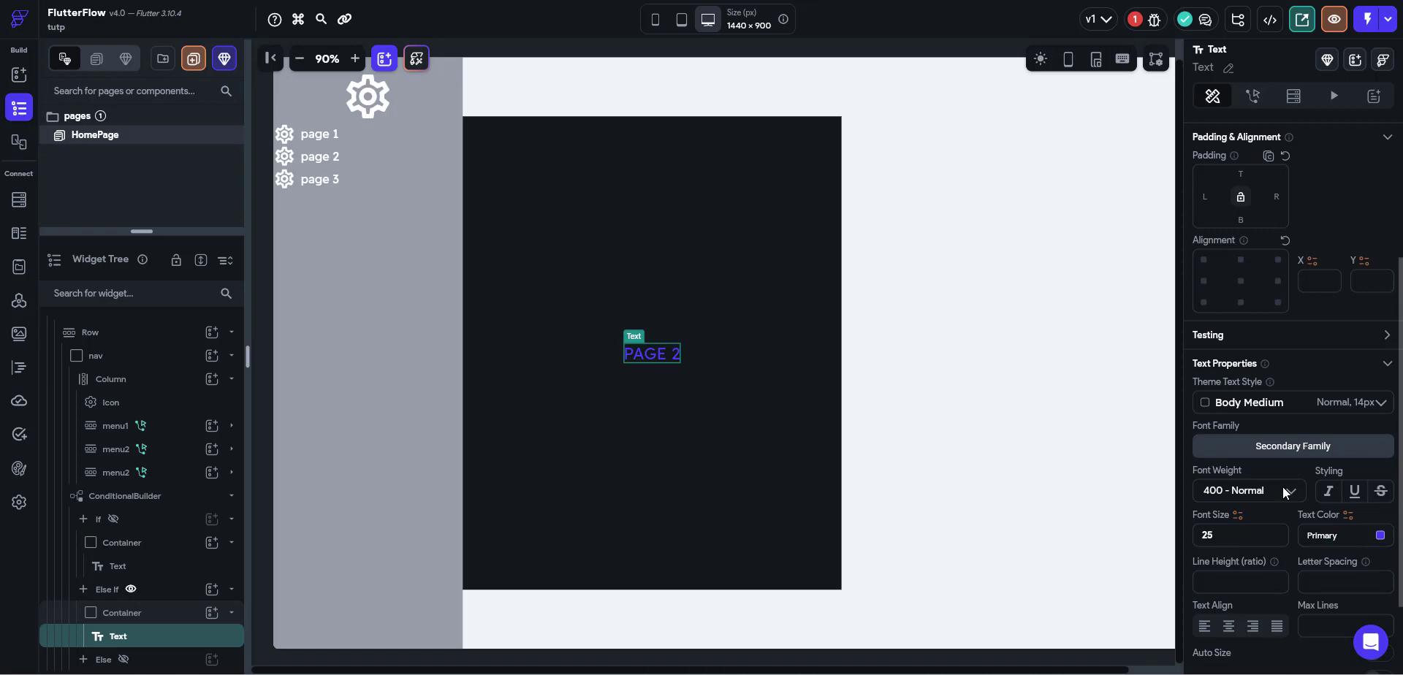
click(1379, 536)
drag(551, 251, 389, 97)
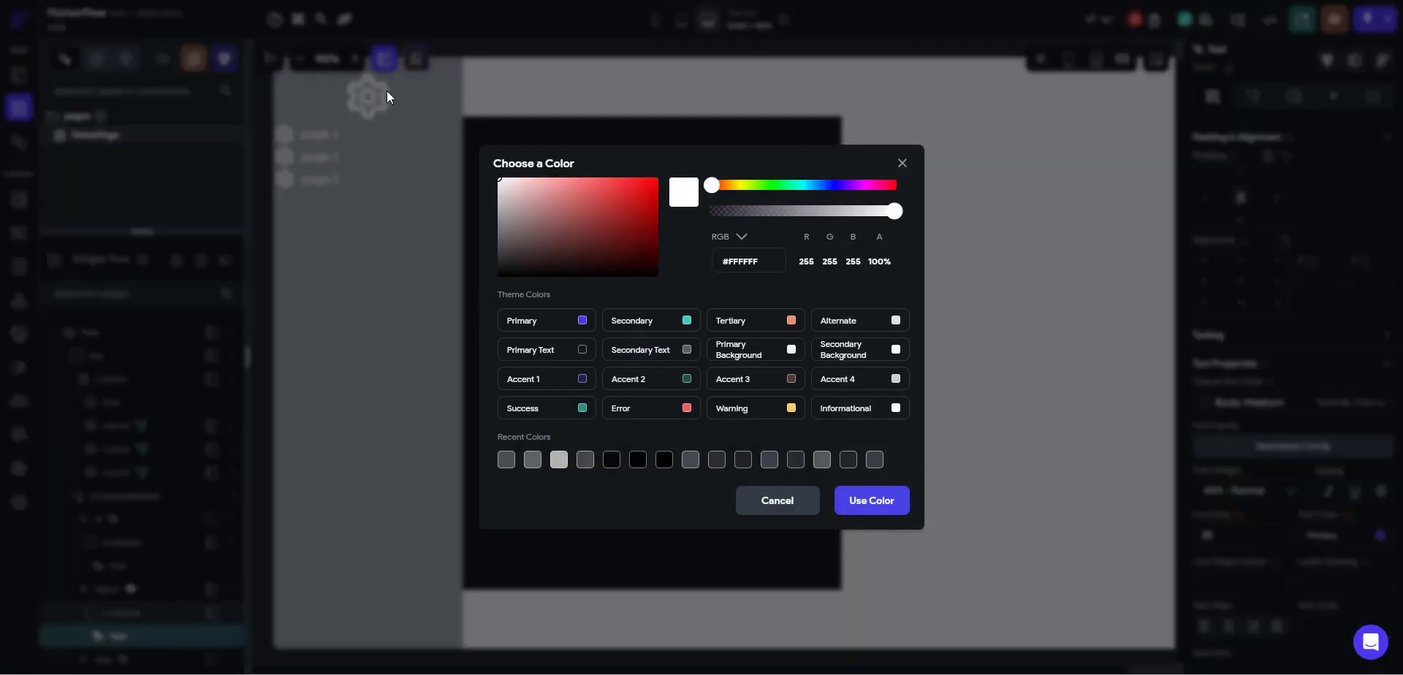
click(856, 499)
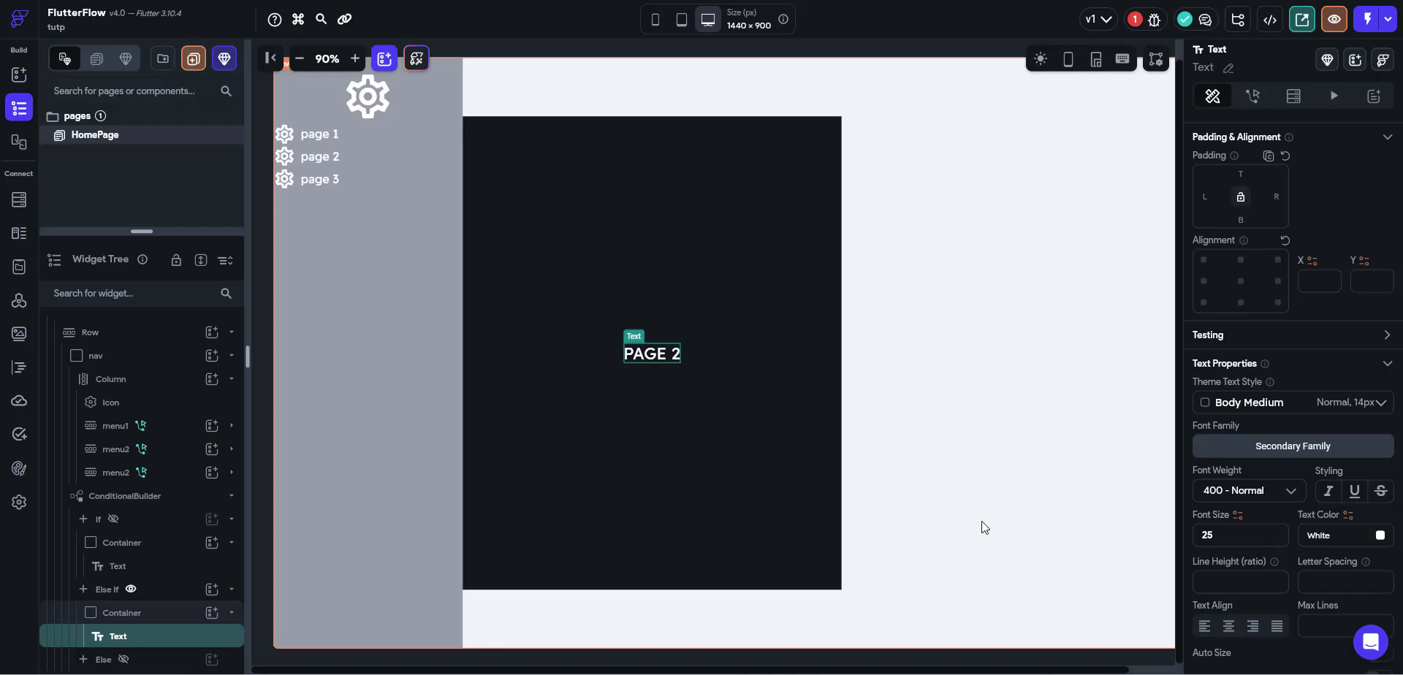
Show the ConditionalBuilder's Else branch in the UI Builder and paste the copied container into it.
click(174, 501)
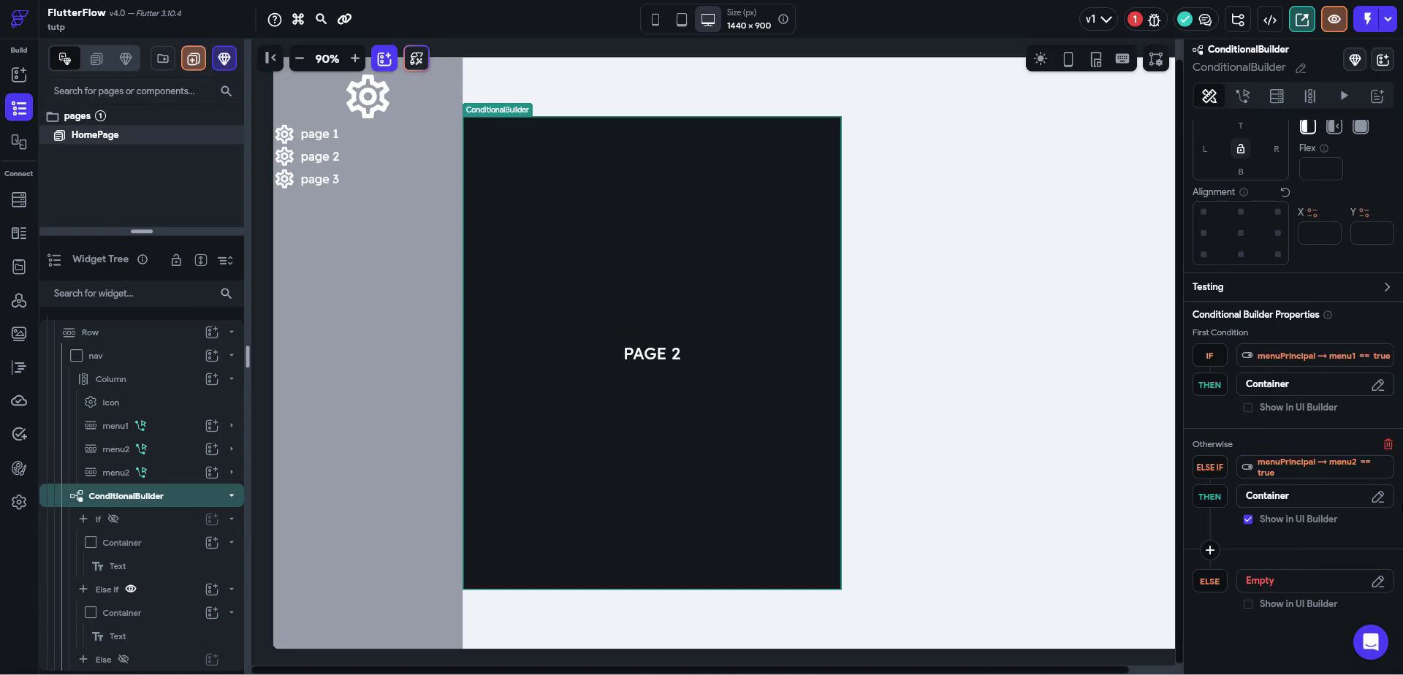
click(1262, 584)
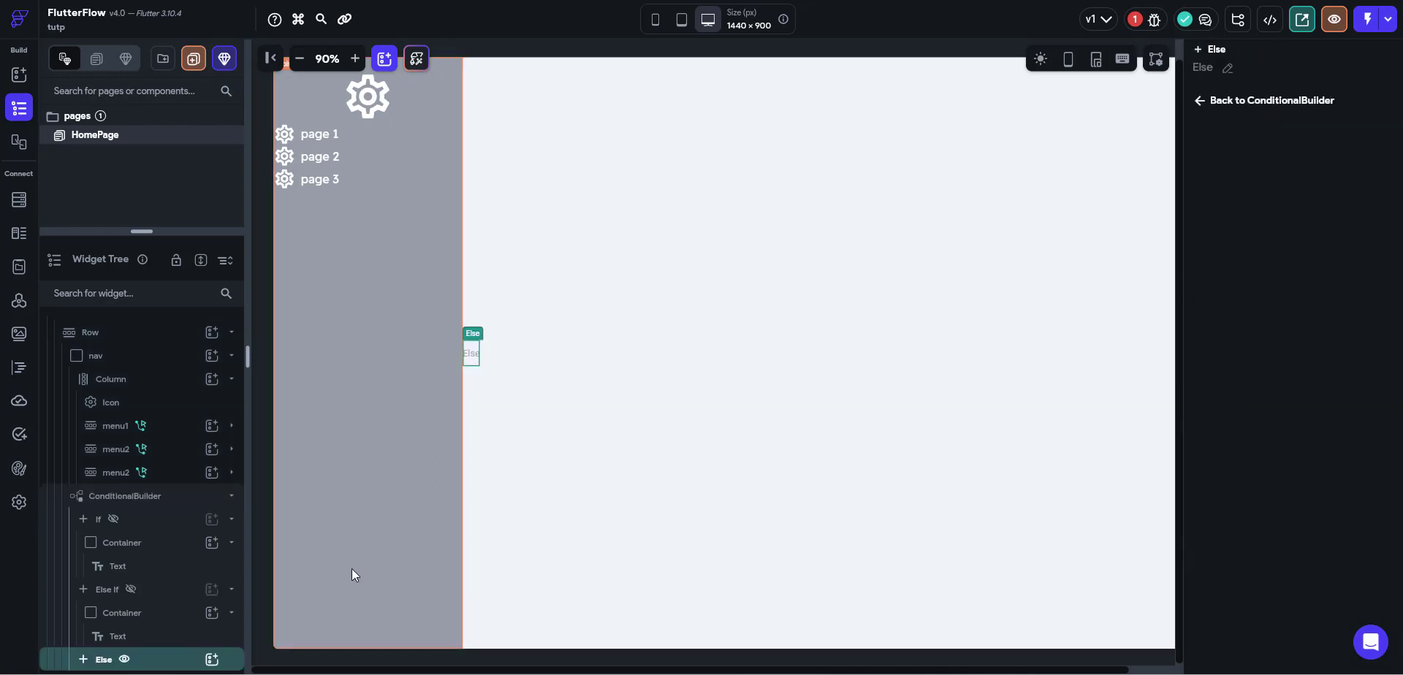
right_click(162, 662)
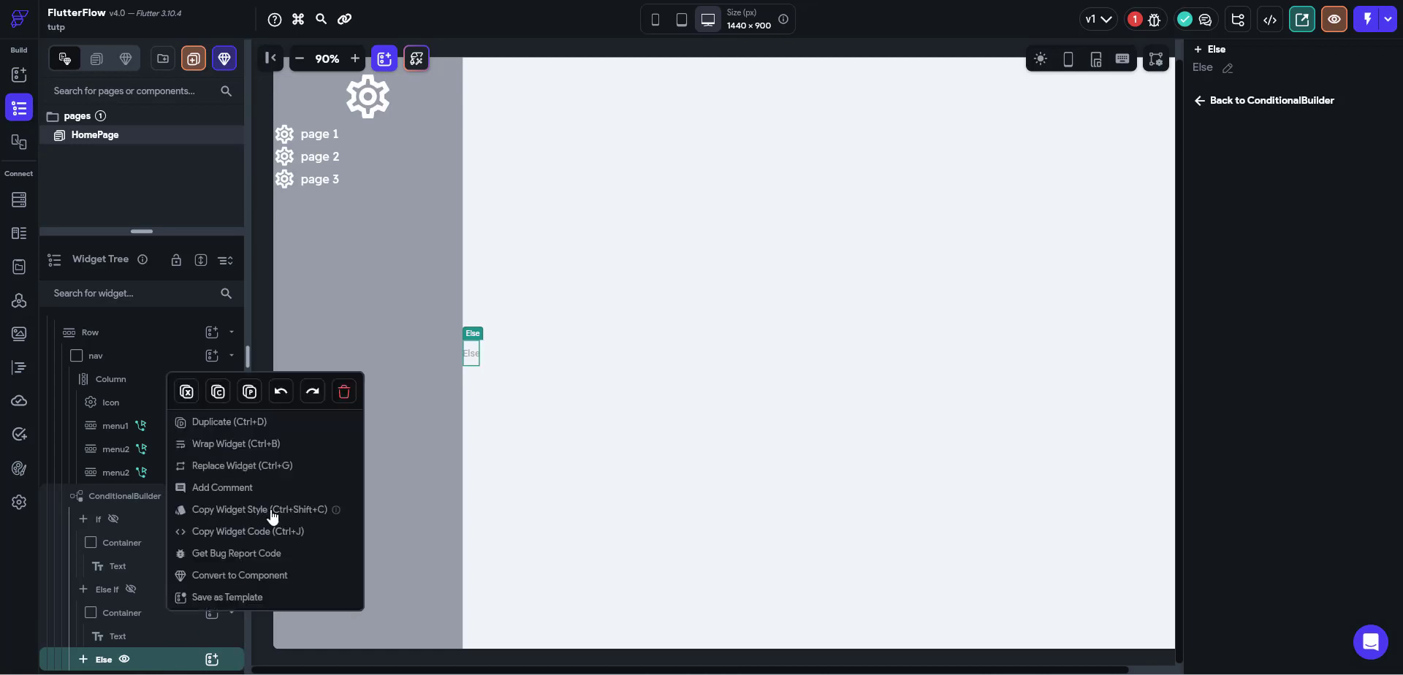
click(251, 392)
Change the text in the Else branch's container to "PAGE 3".
click(665, 350)
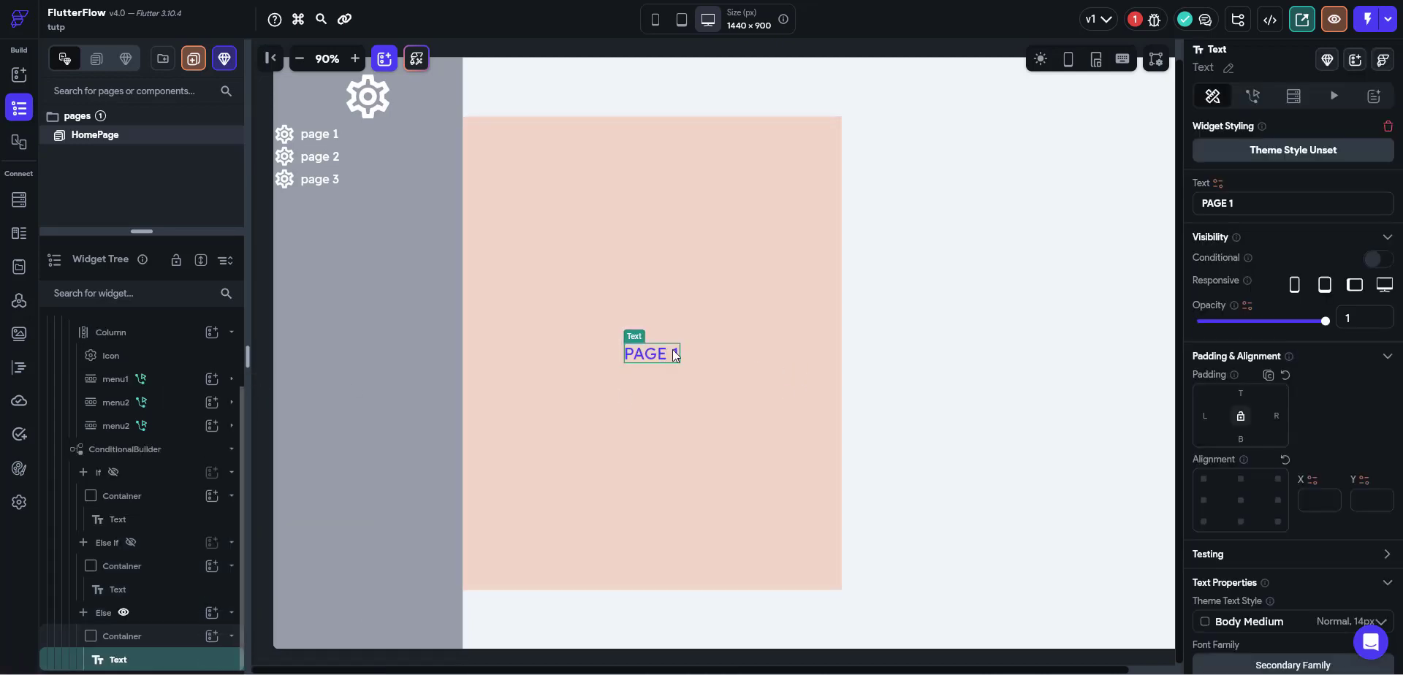
click(1280, 205)
text(µ)
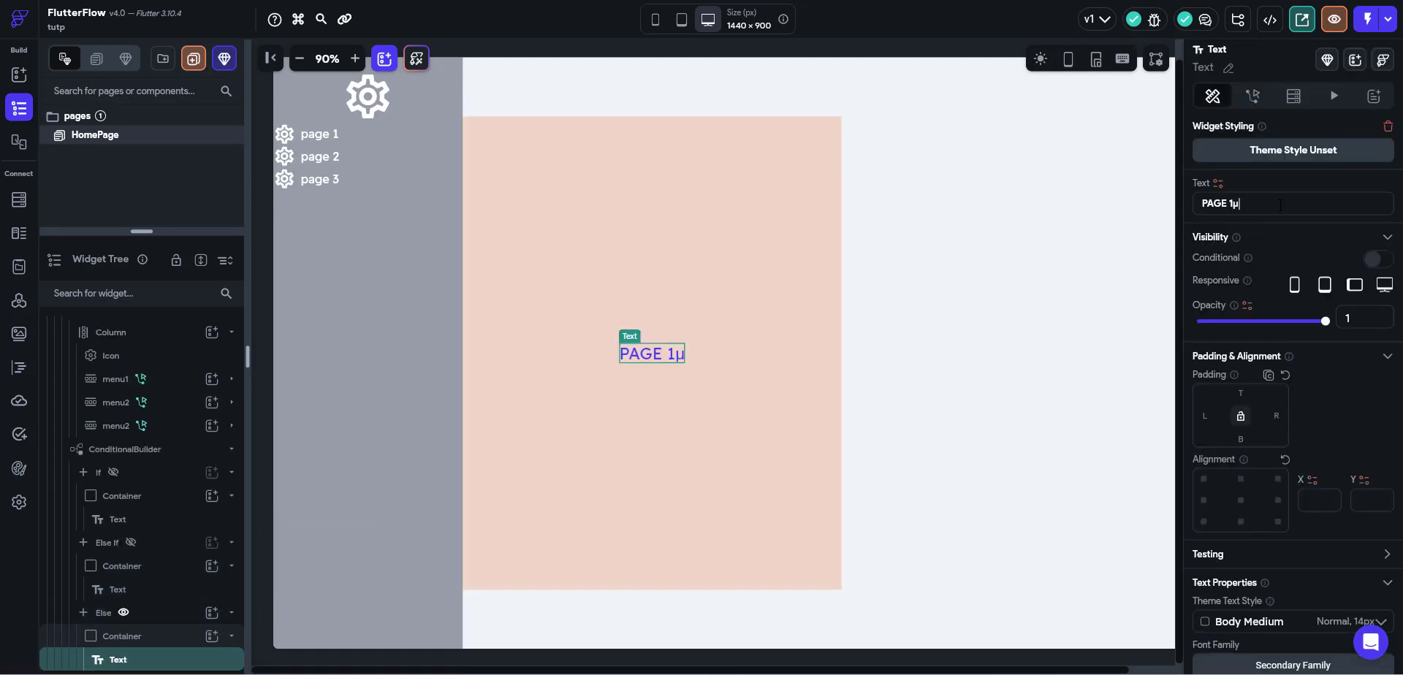
key(BackSpace)
key(BackSpace)
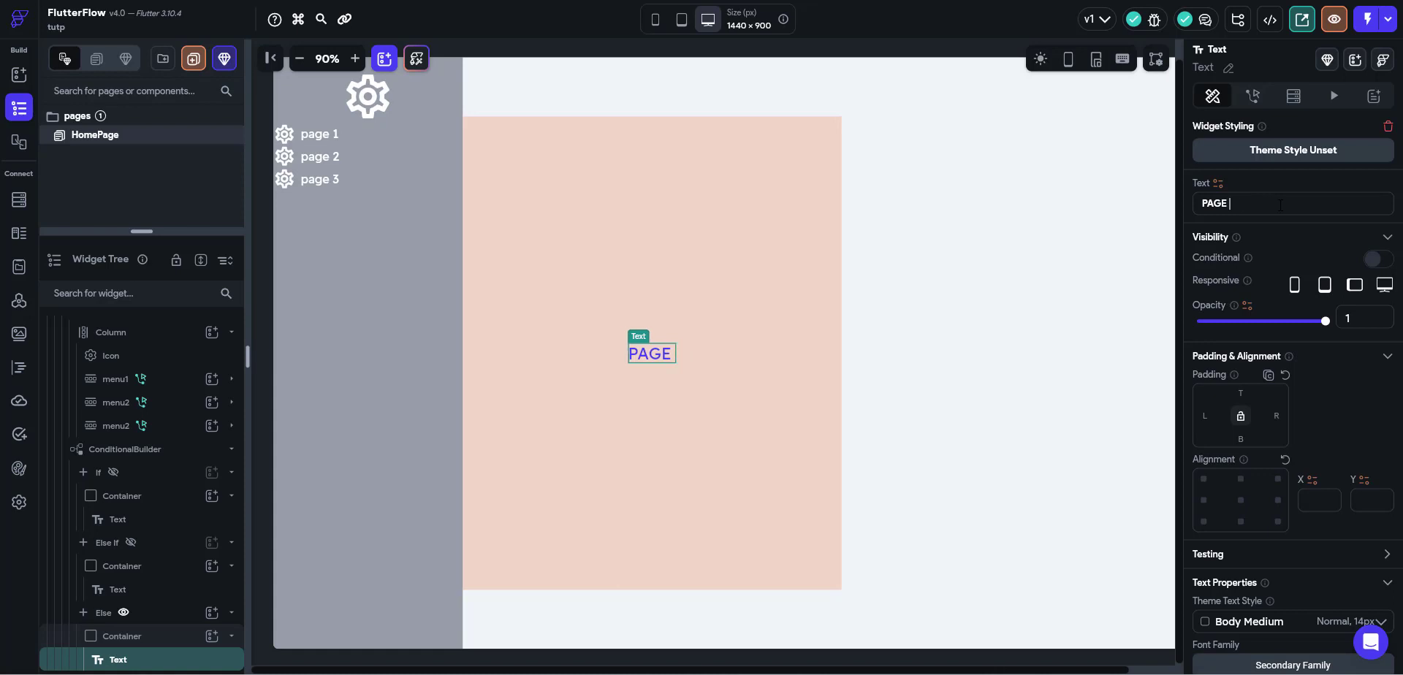
text(3)
Set the PAGE 3 text's color to the Warning theme color.
scroll(1304, 283, down, 4)
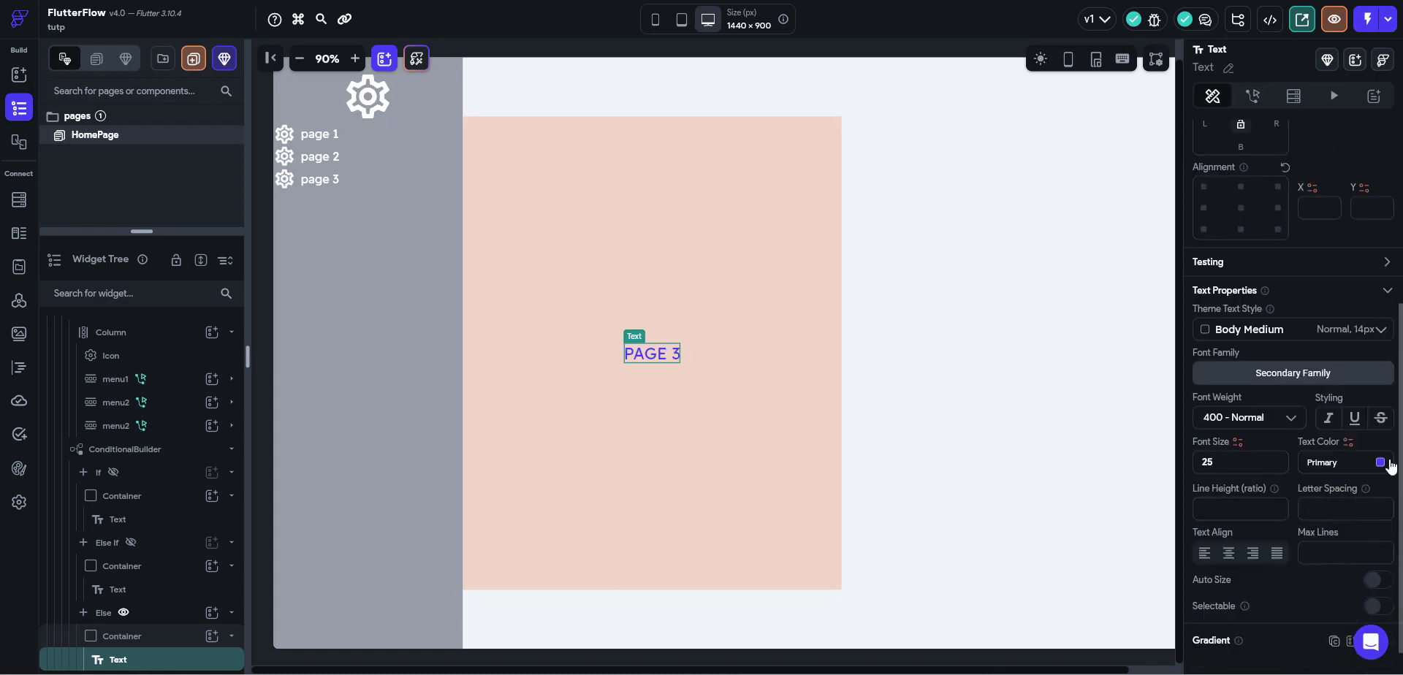
click(1379, 463)
click(777, 417)
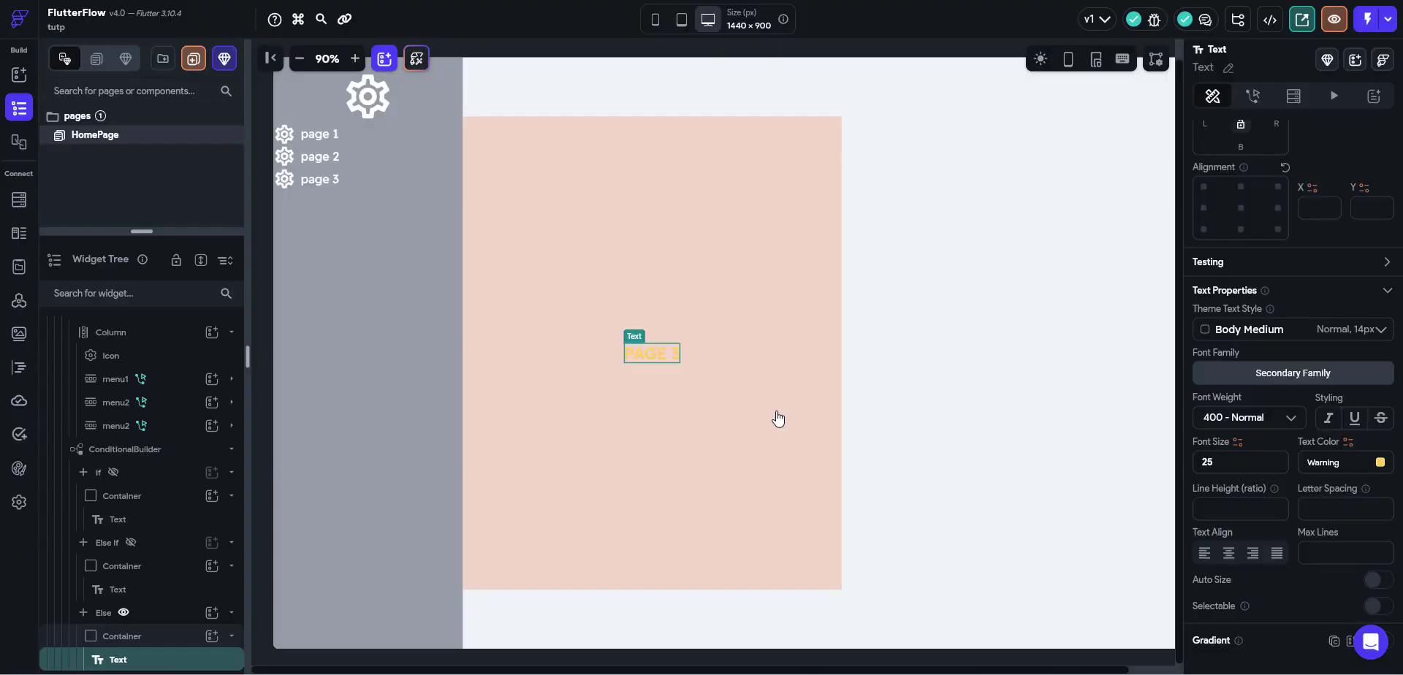
Set the fill color of the Else branch's container to the Primary theme color.
click(697, 248)
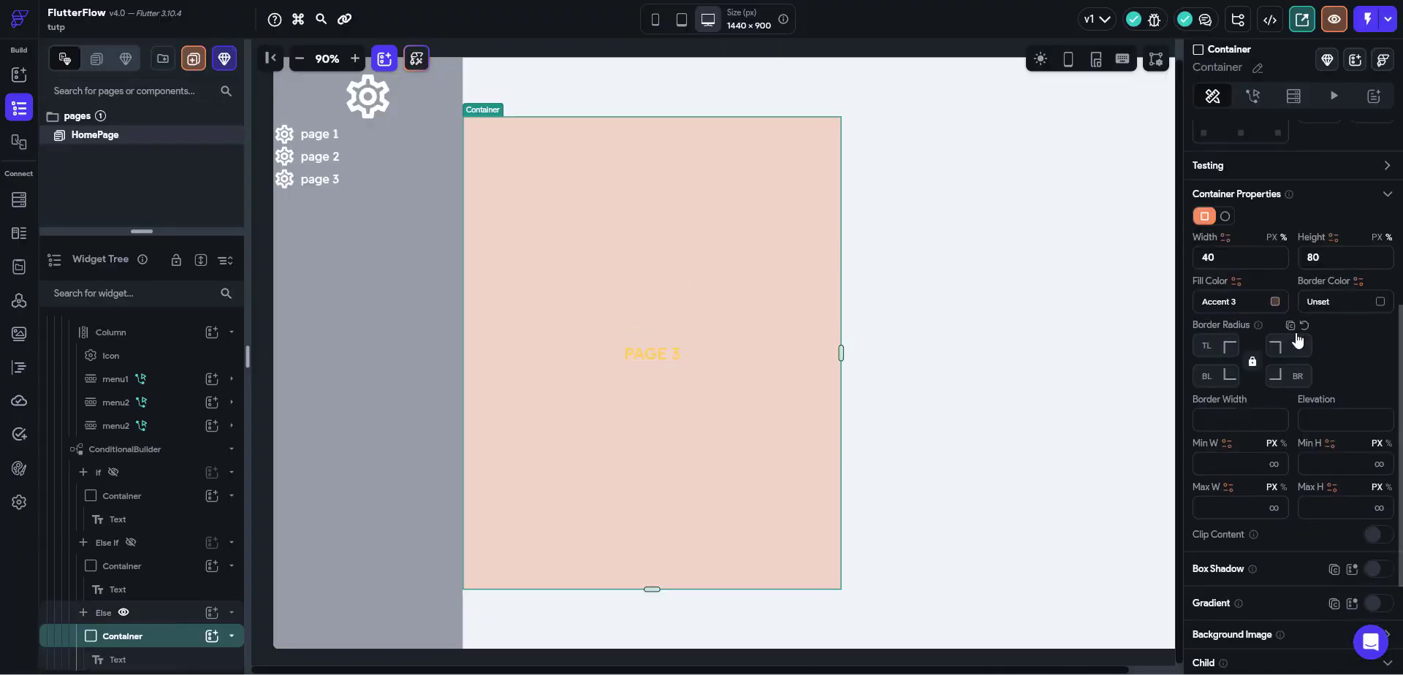
click(1274, 301)
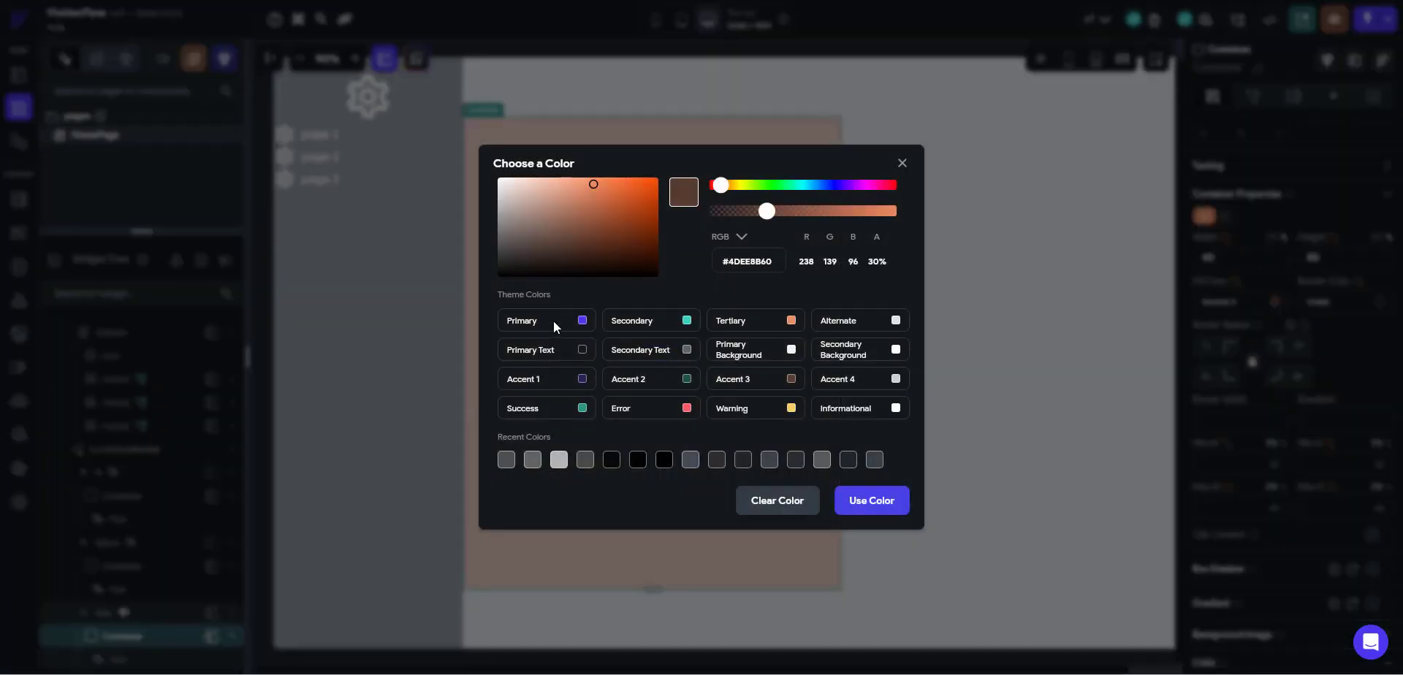
click(792, 491)
click(988, 467)
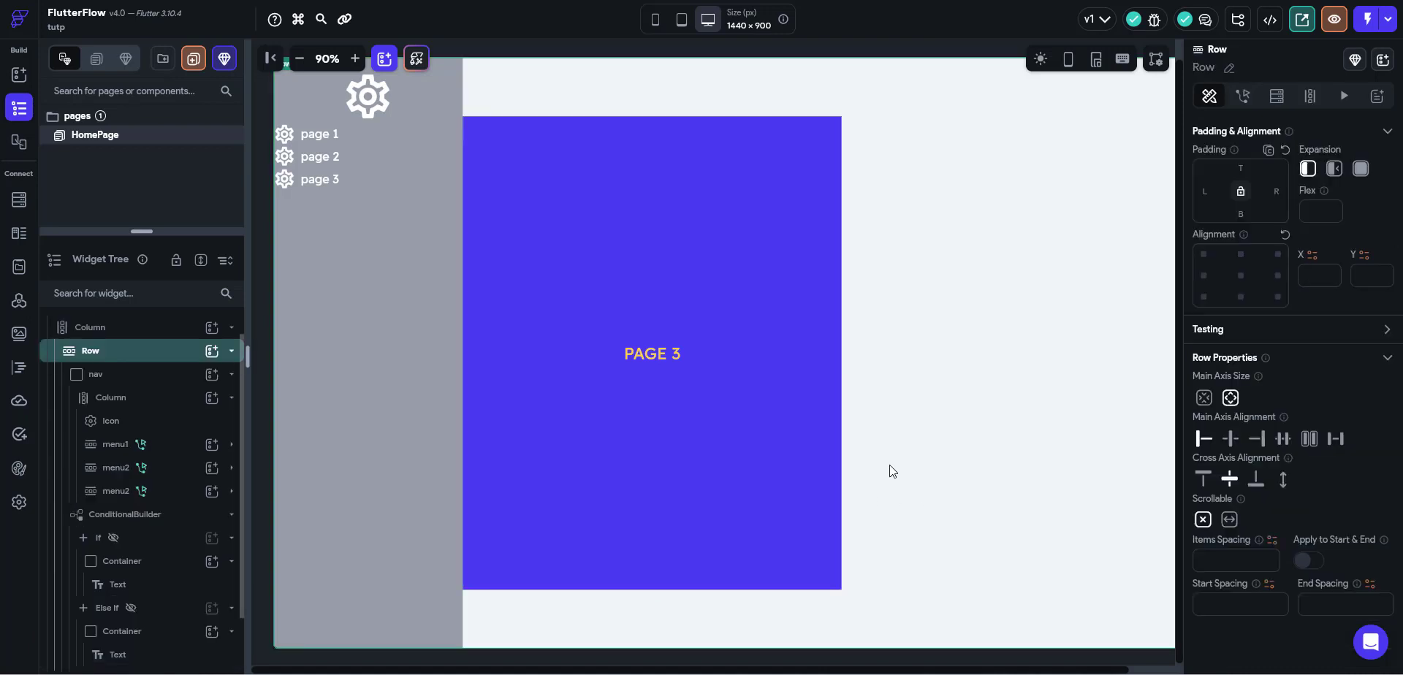
Review HomePage's local page state variables and page actions, along with the menu1 row's On Tap action.
scroll(108, 450, up, 1)
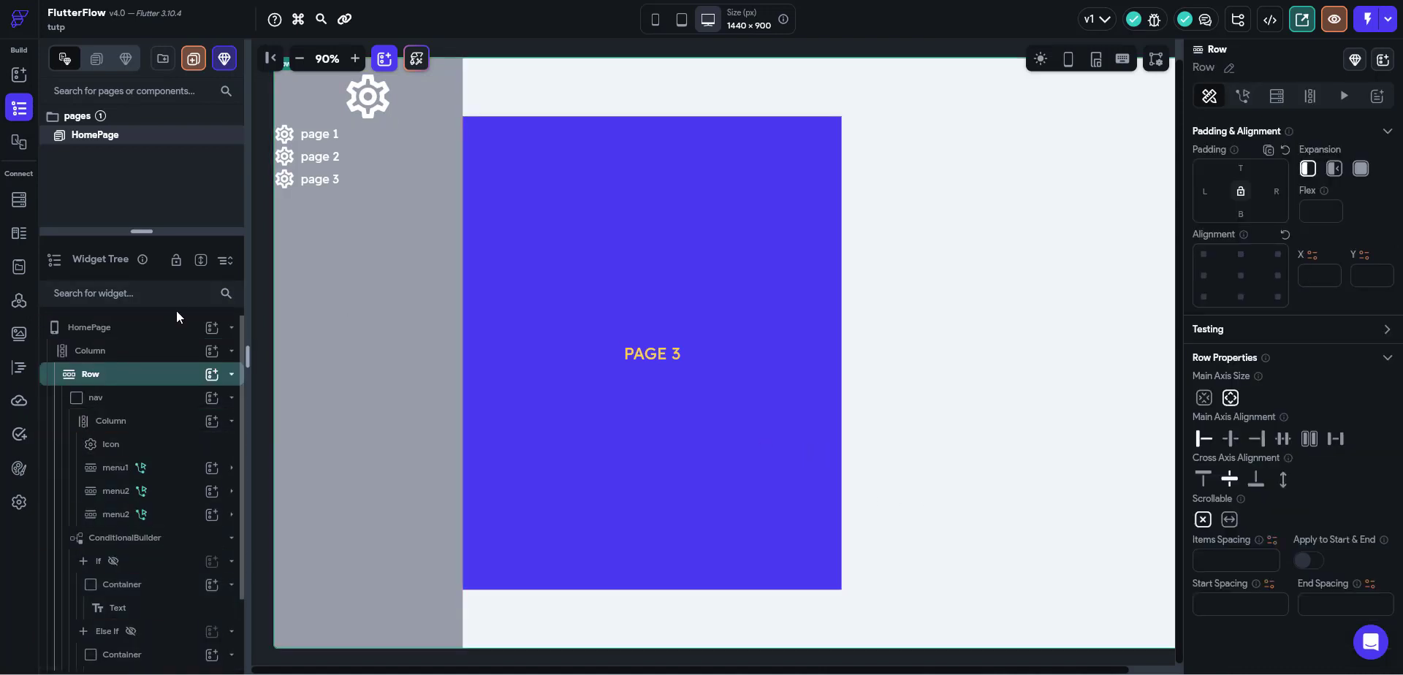
scroll(113, 504, down, 3)
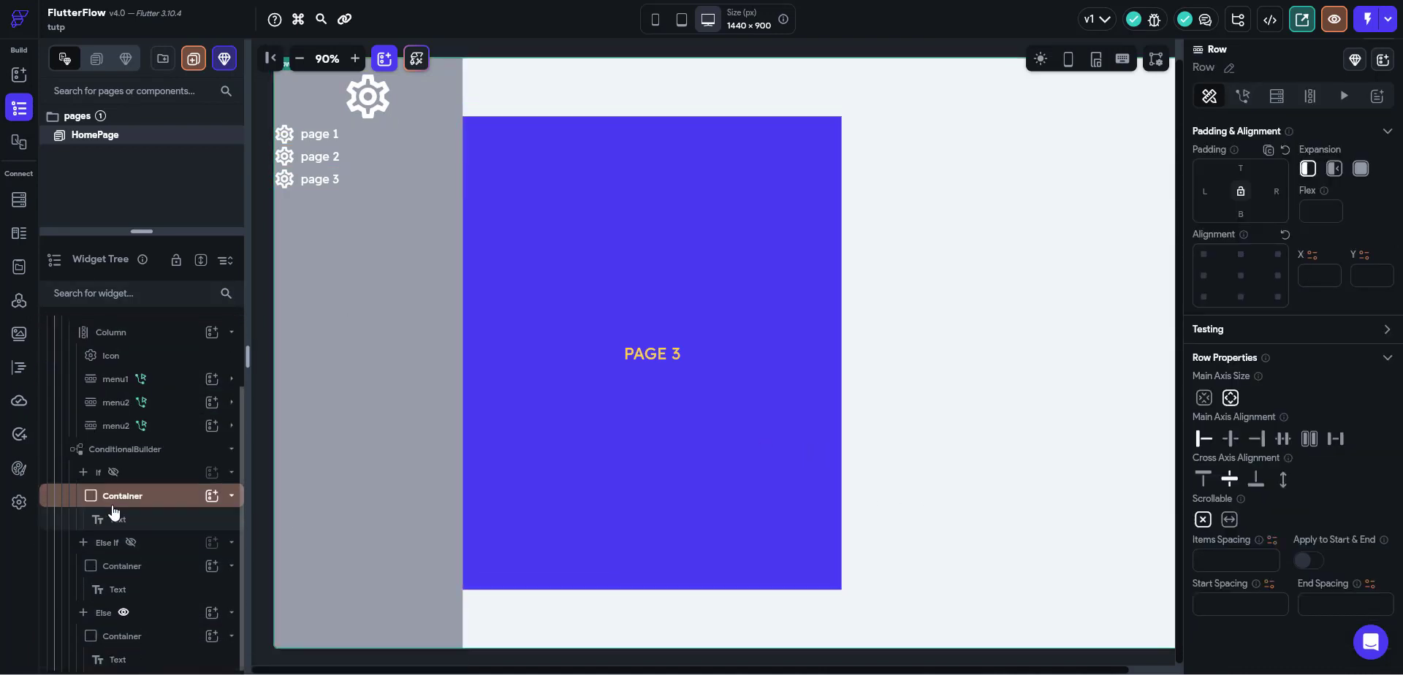
scroll(113, 510, up, 3)
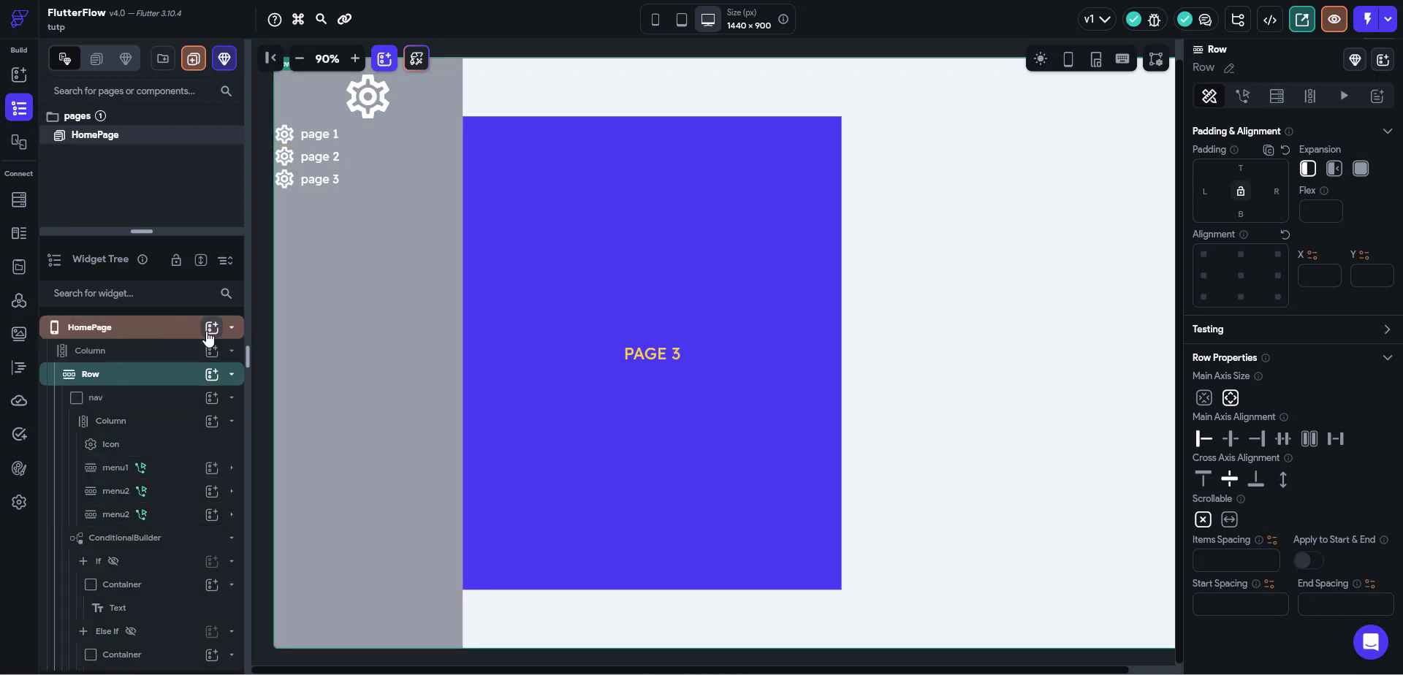
click(179, 334)
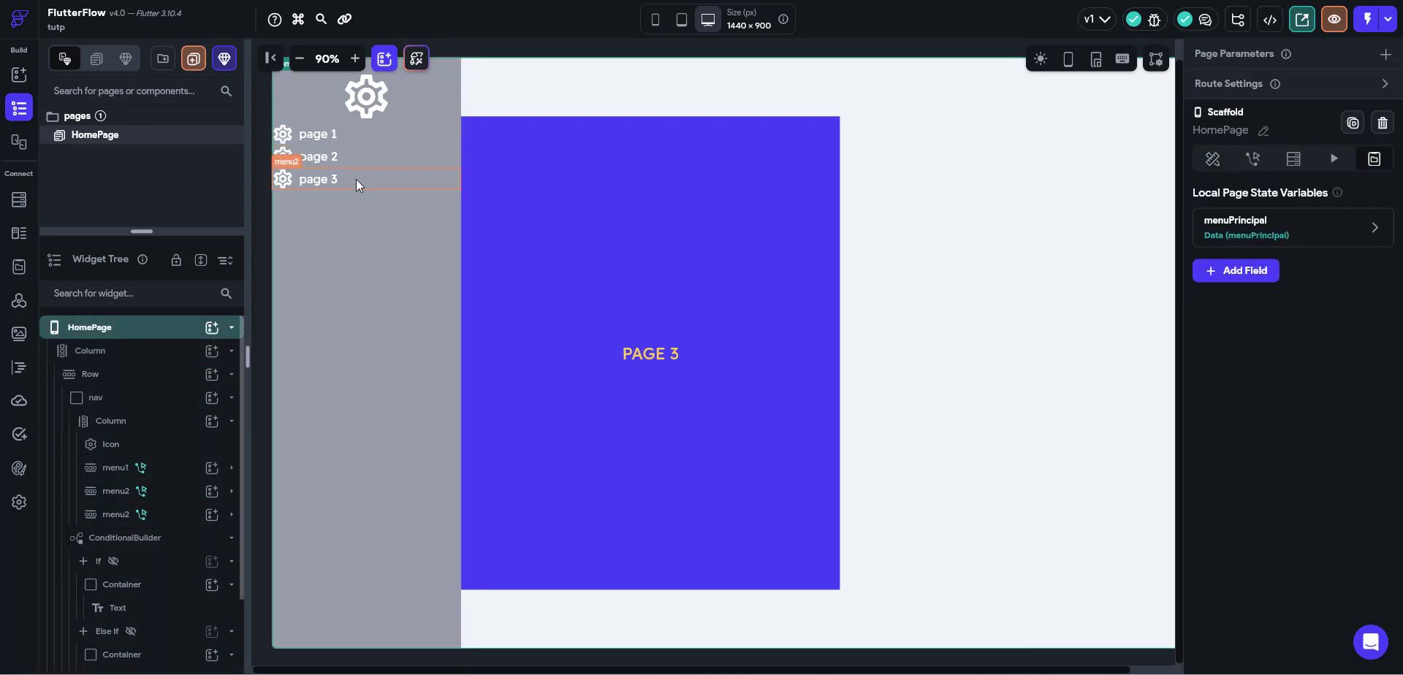
click(402, 133)
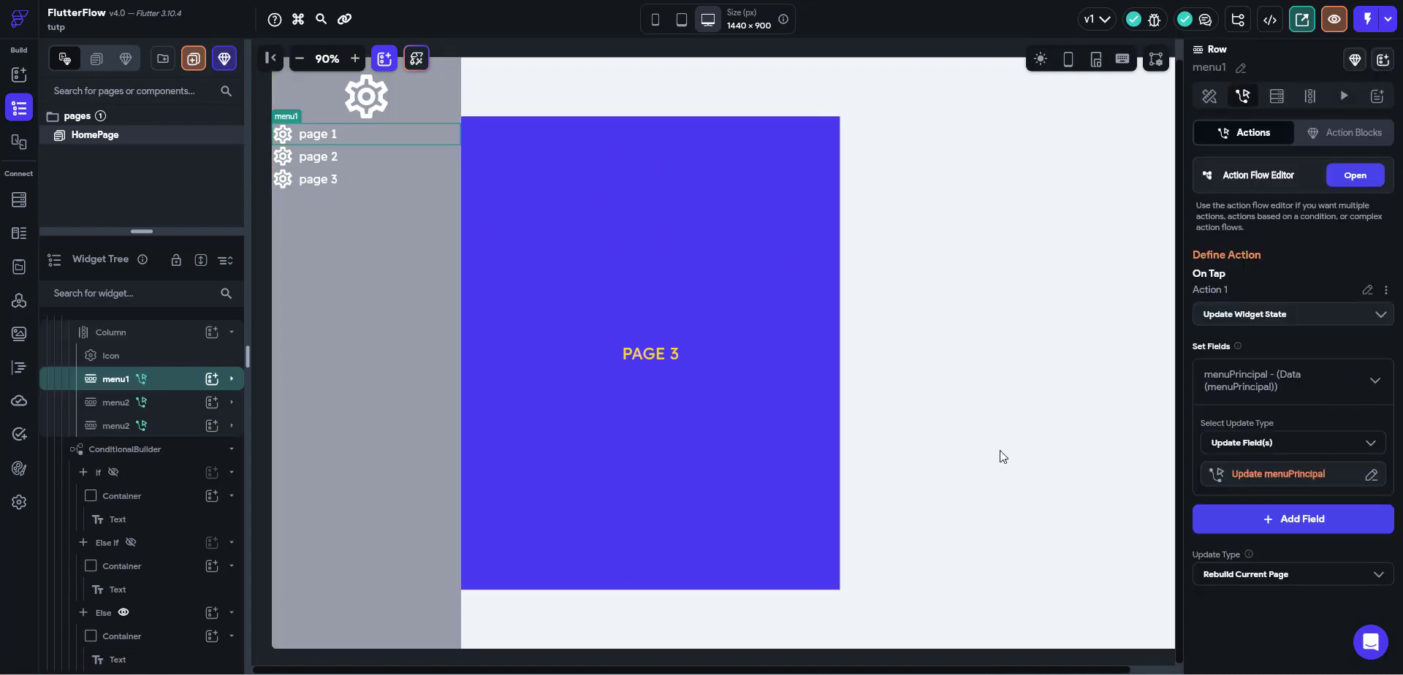
scroll(150, 334, up, 2)
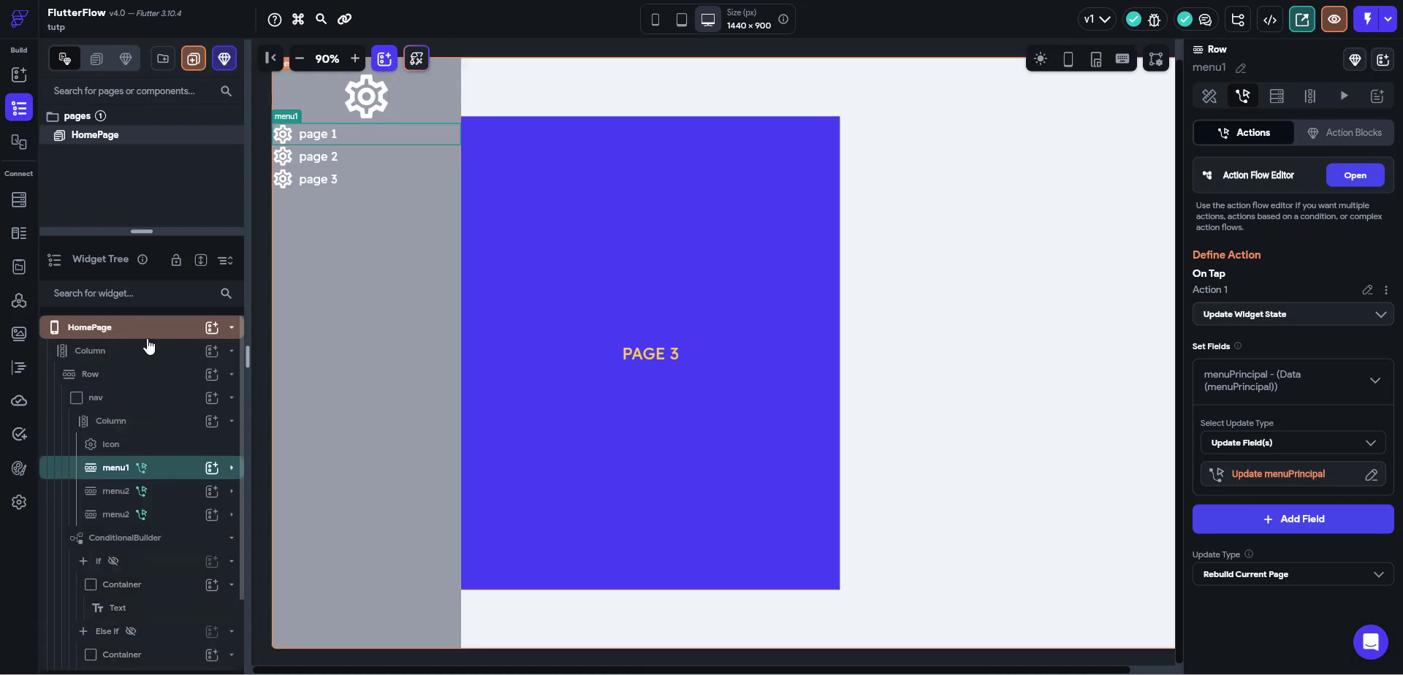
click(148, 338)
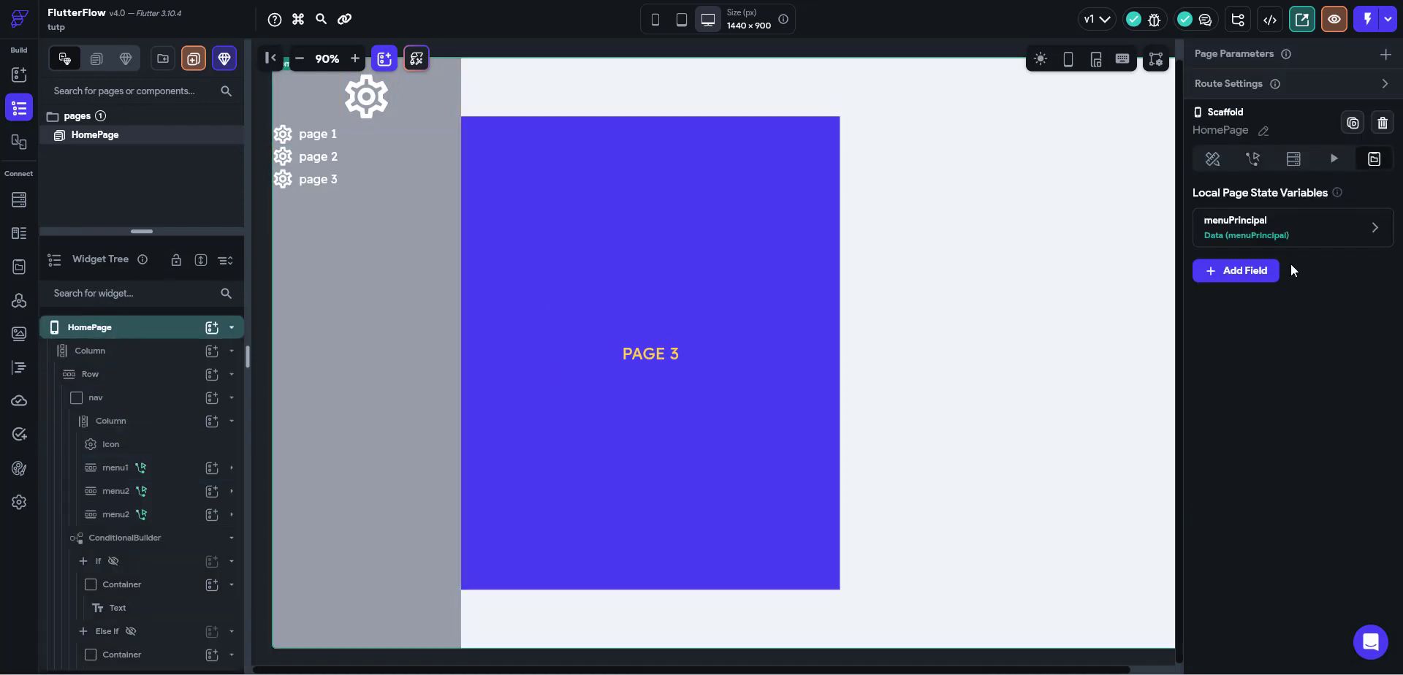
click(1254, 163)
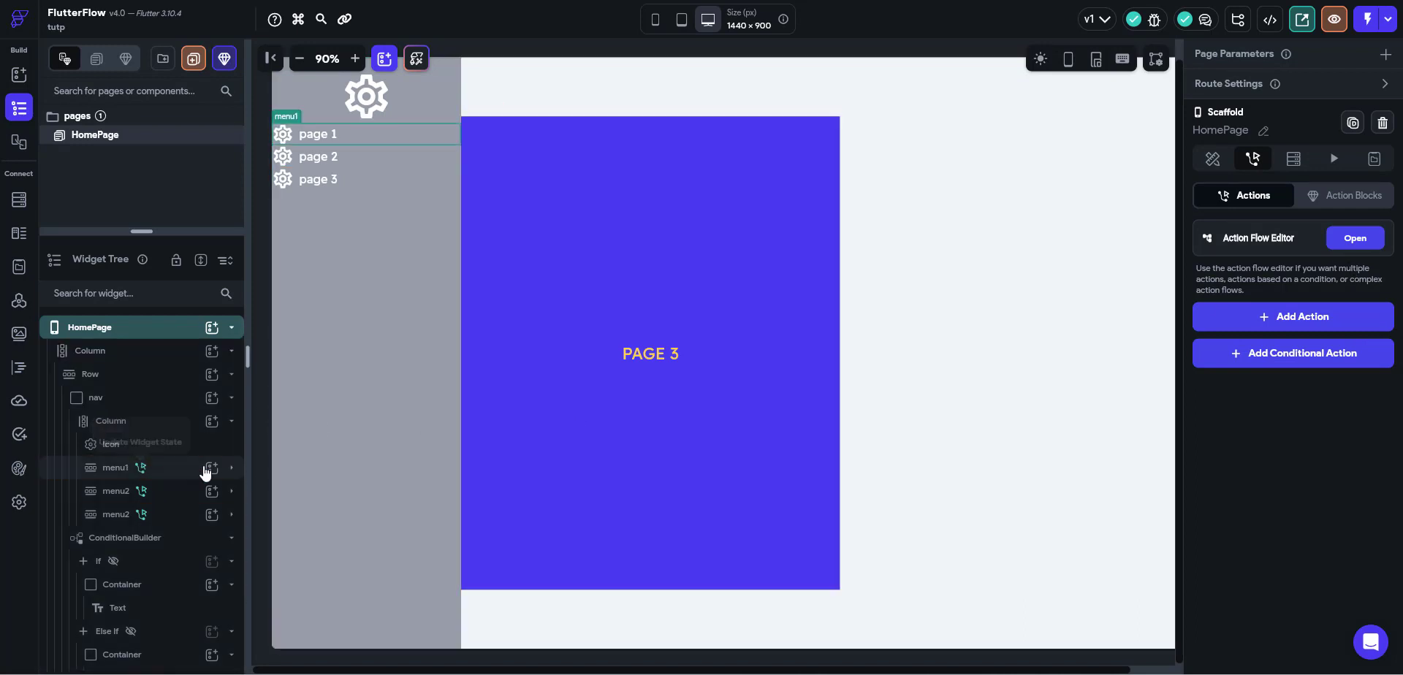
Copy the menu1 row's Update Widget State action and paste it onto HomePage as its On Page Load action.
click(141, 471)
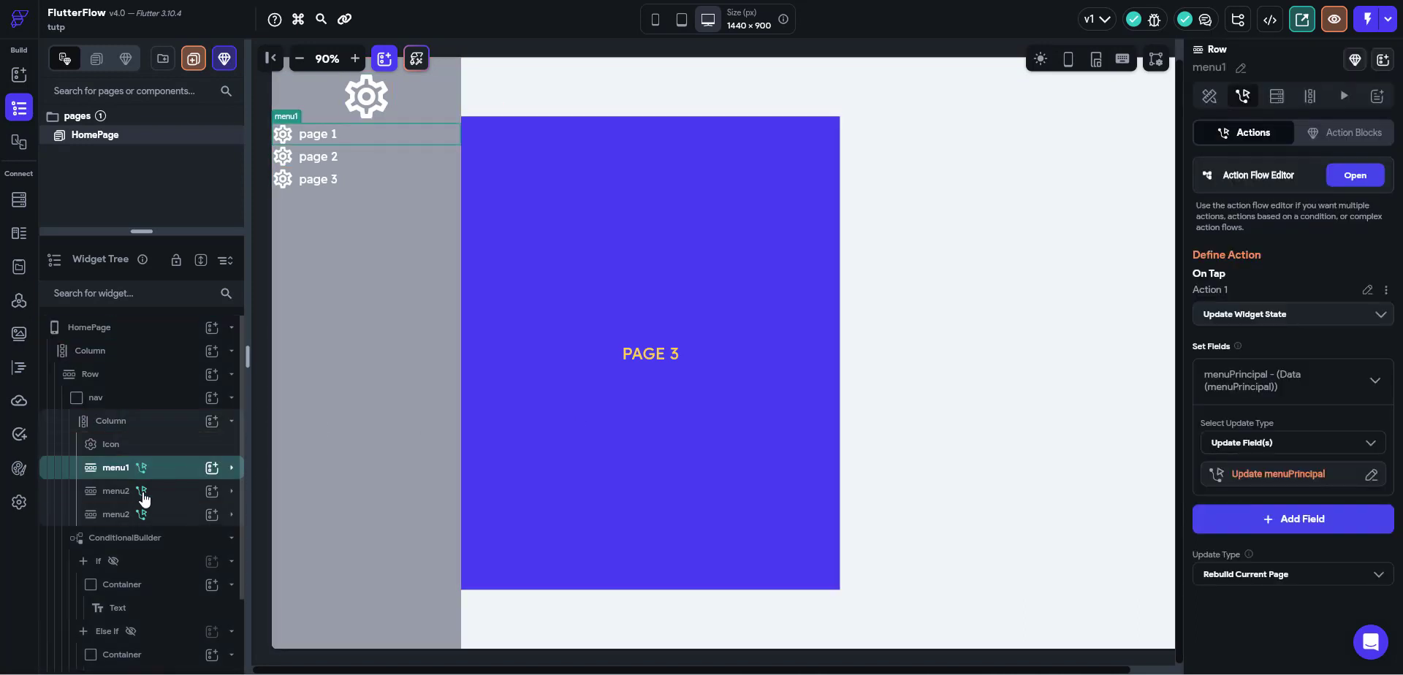
click(1384, 290)
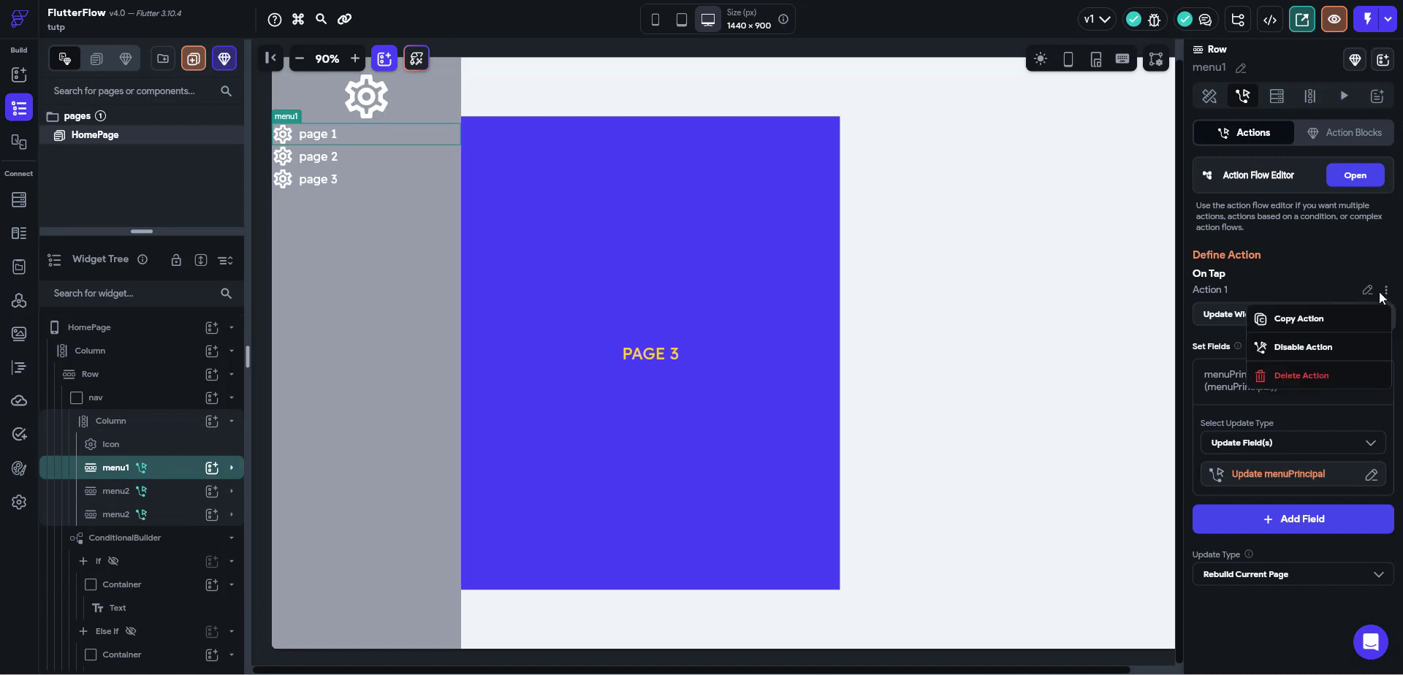
click(1299, 320)
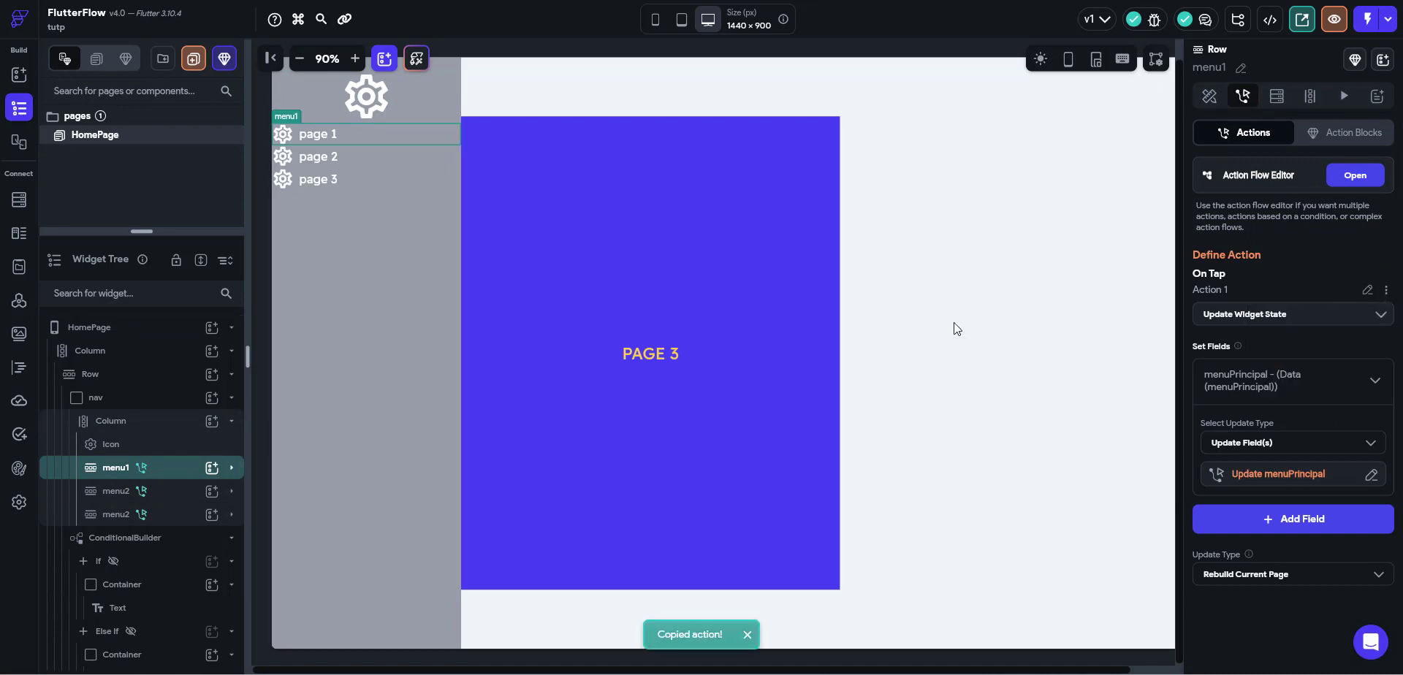
click(136, 326)
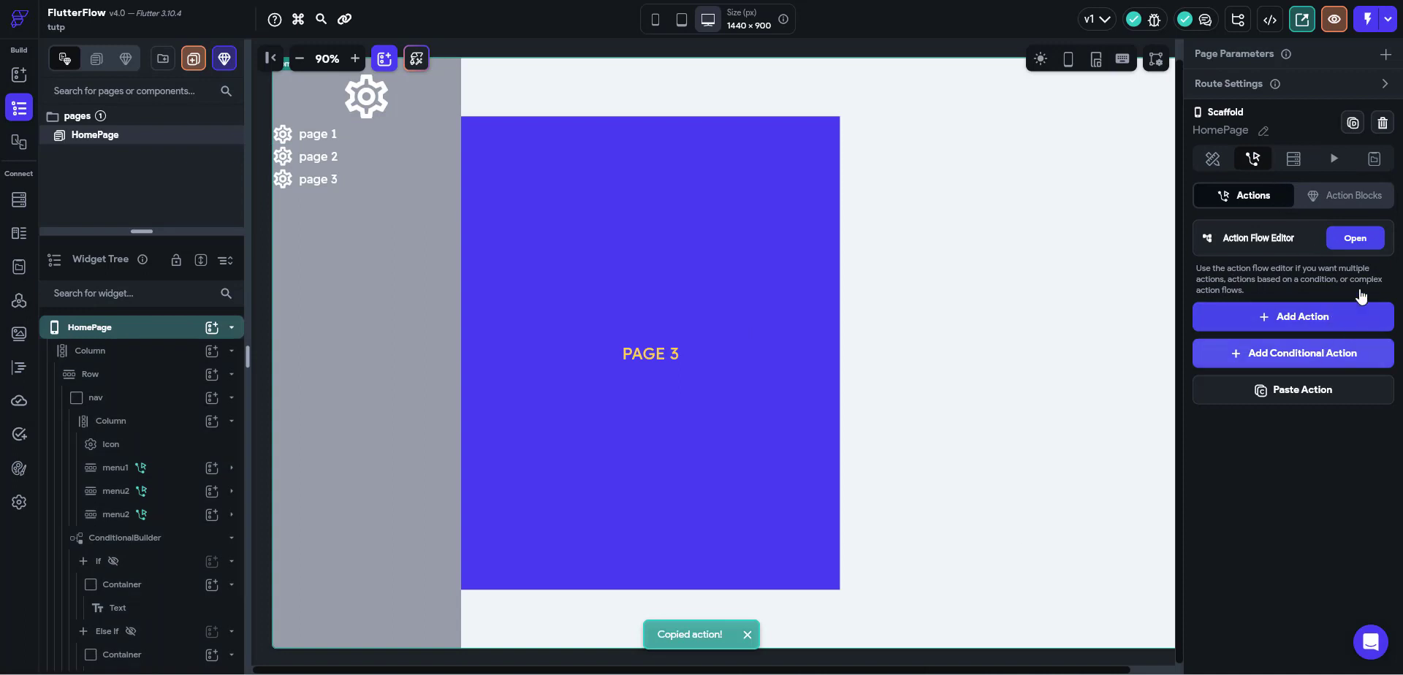
click(1315, 394)
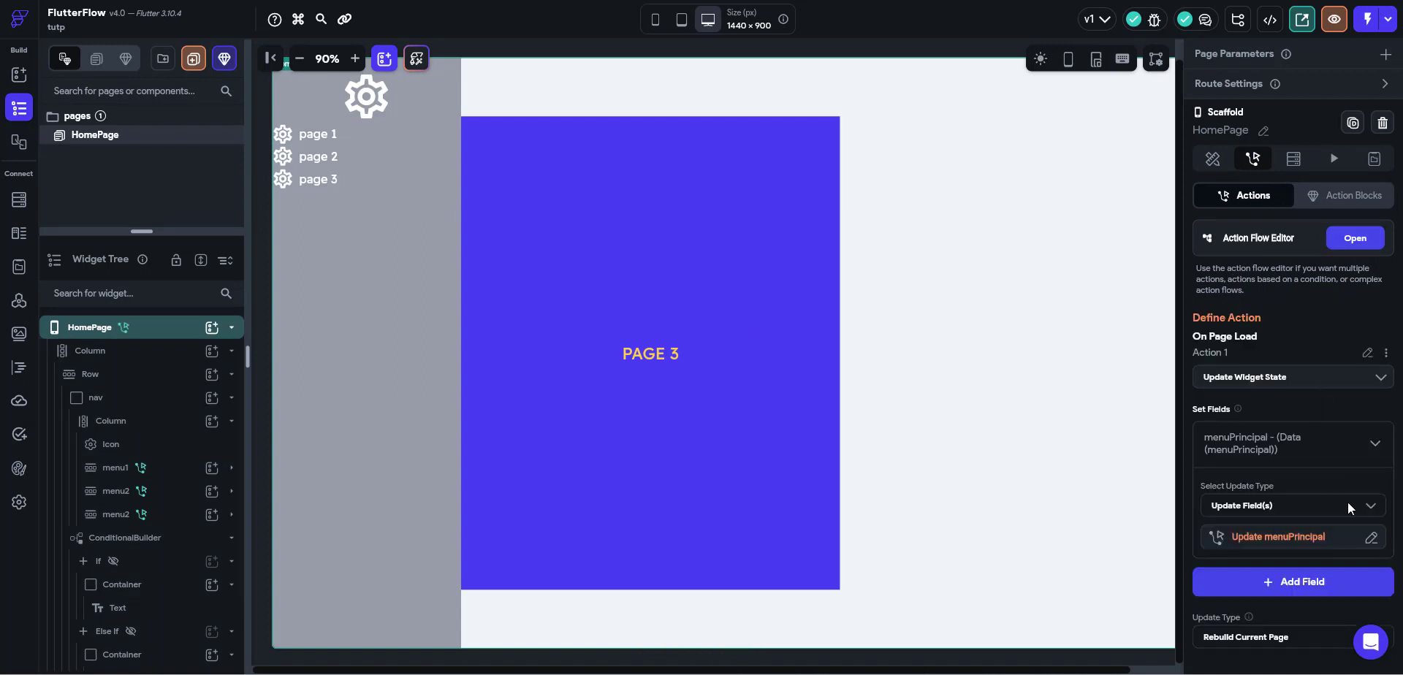
scroll(1351, 525, down, 1)
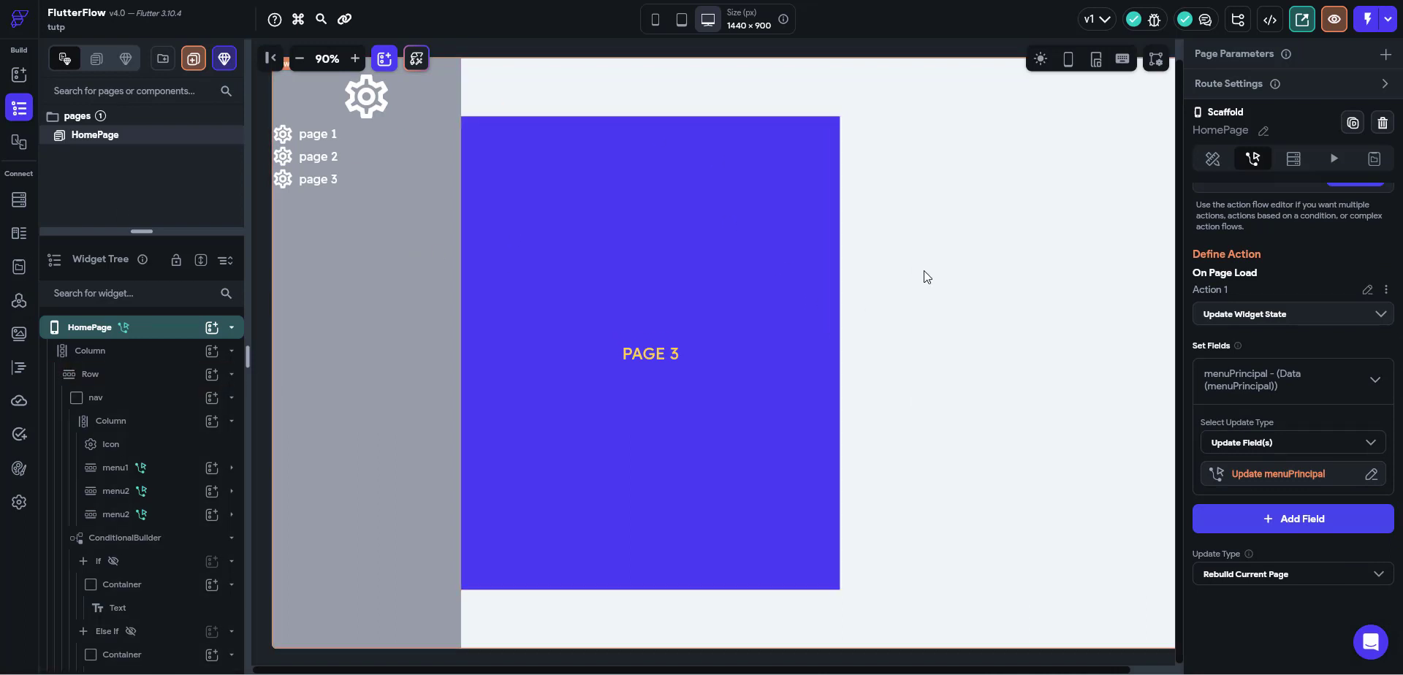
Run the app in Test mode and preview it at the 1440 × 900 desktop size.
click(1365, 22)
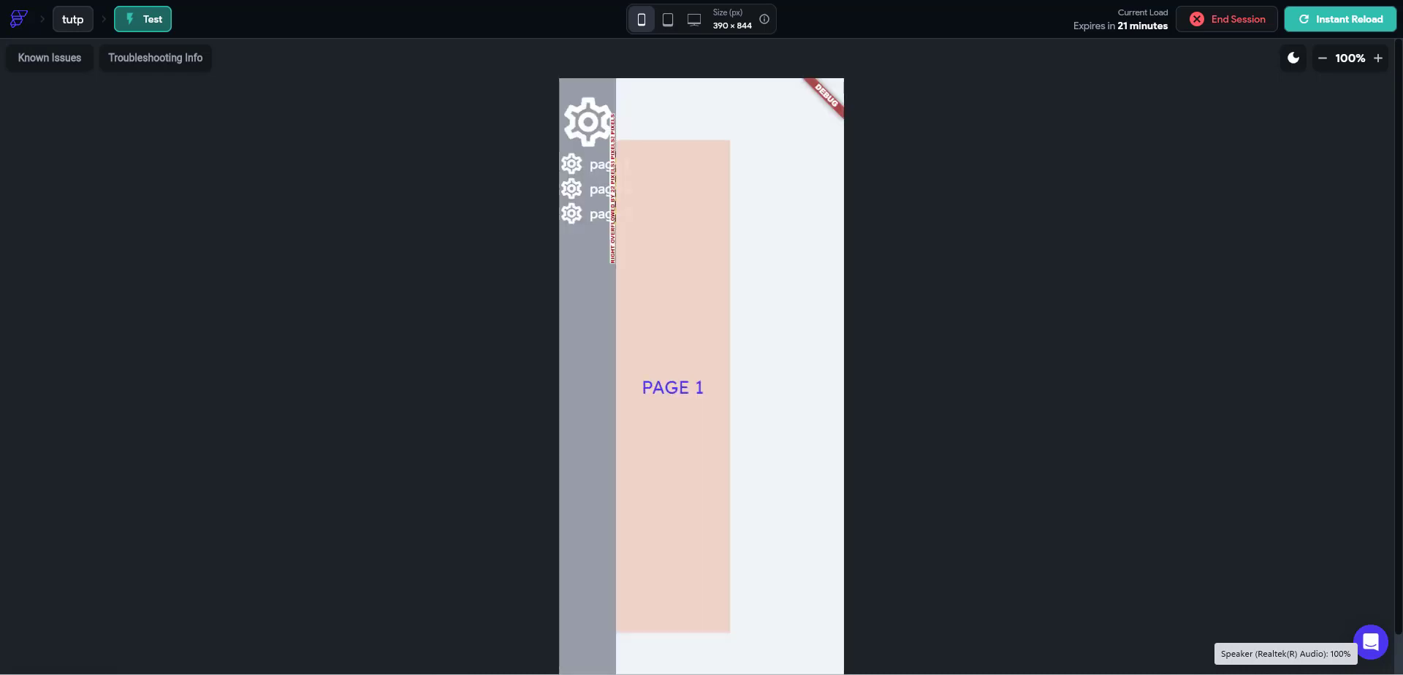
click(693, 19)
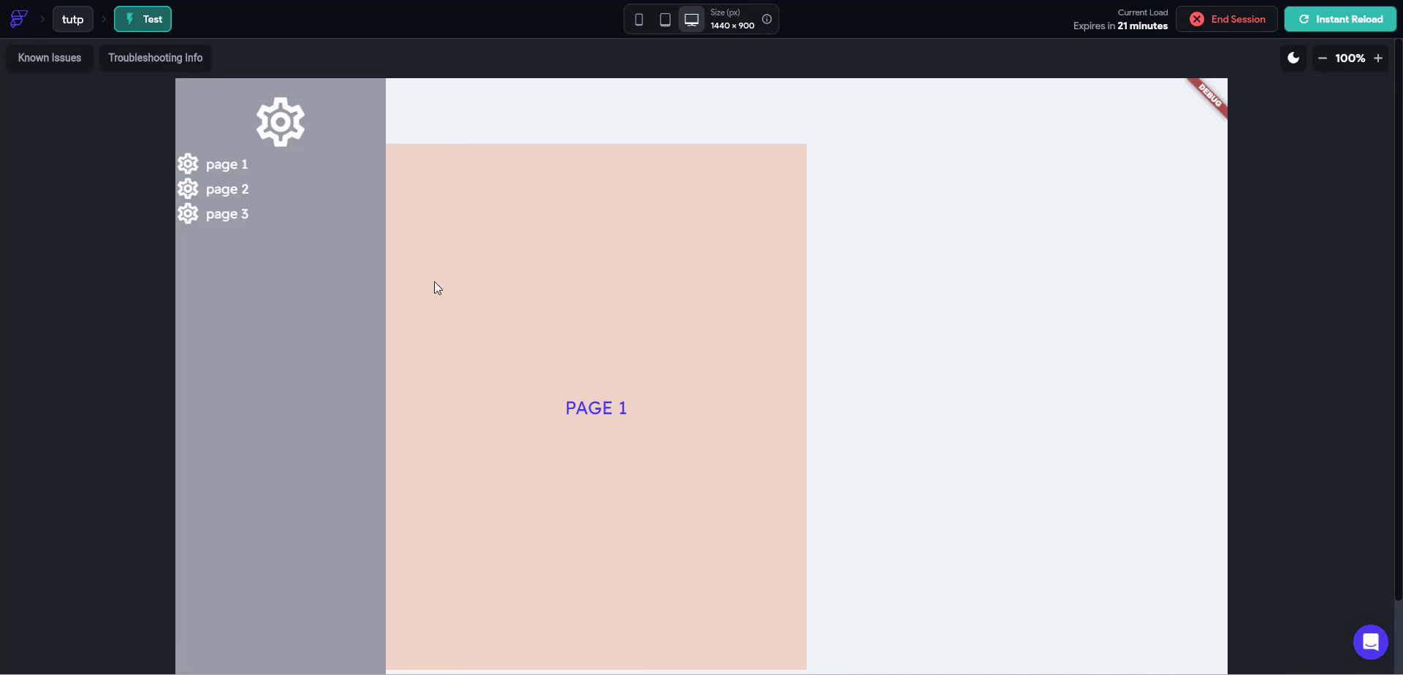
scroll(638, 373, down, 1)
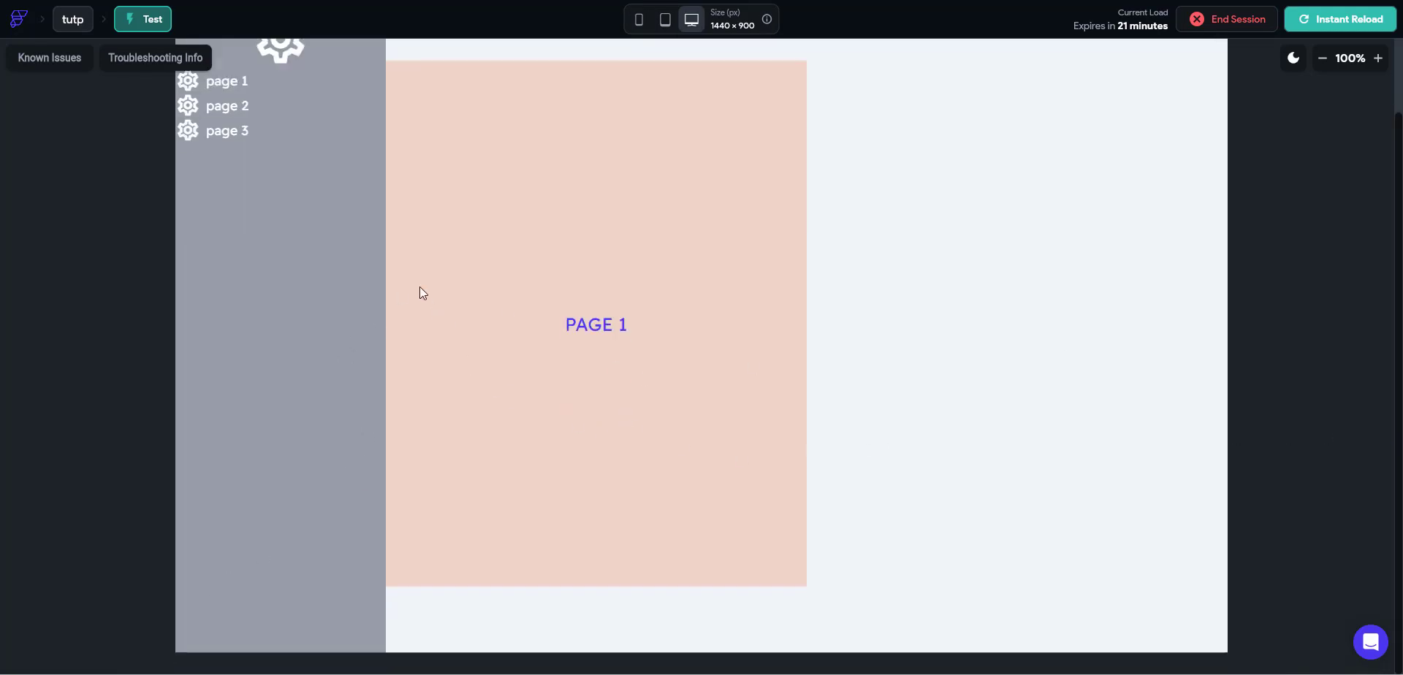
scroll(1269, 358, up, 1)
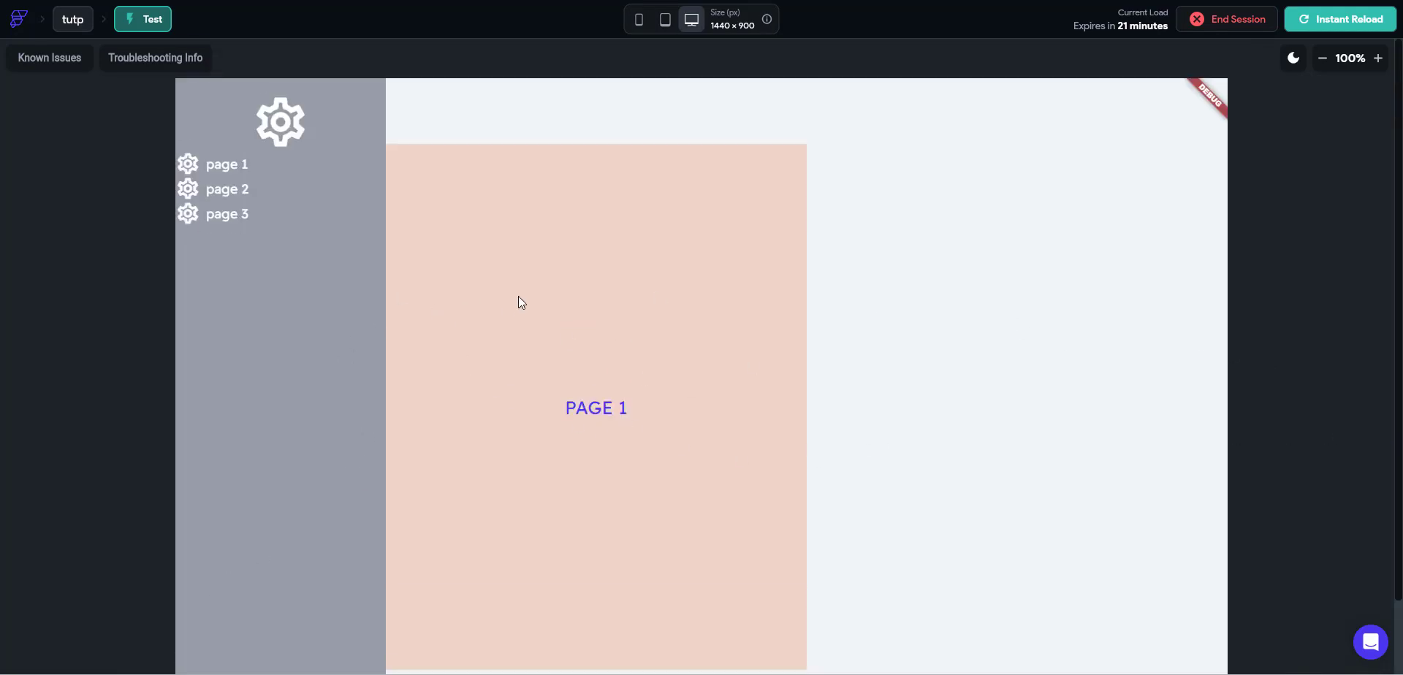
Test the side navigation by switching repeatedly between page 1, page 2 and page 3.
click(223, 192)
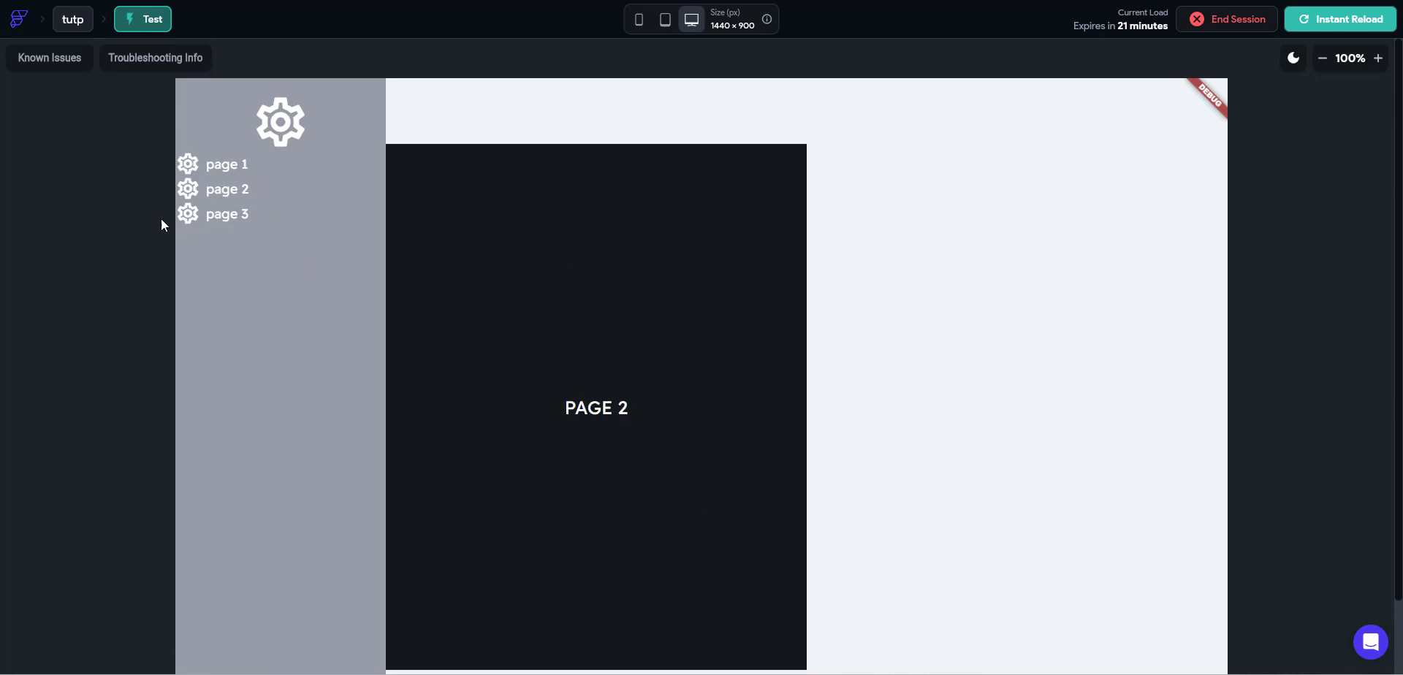
click(228, 216)
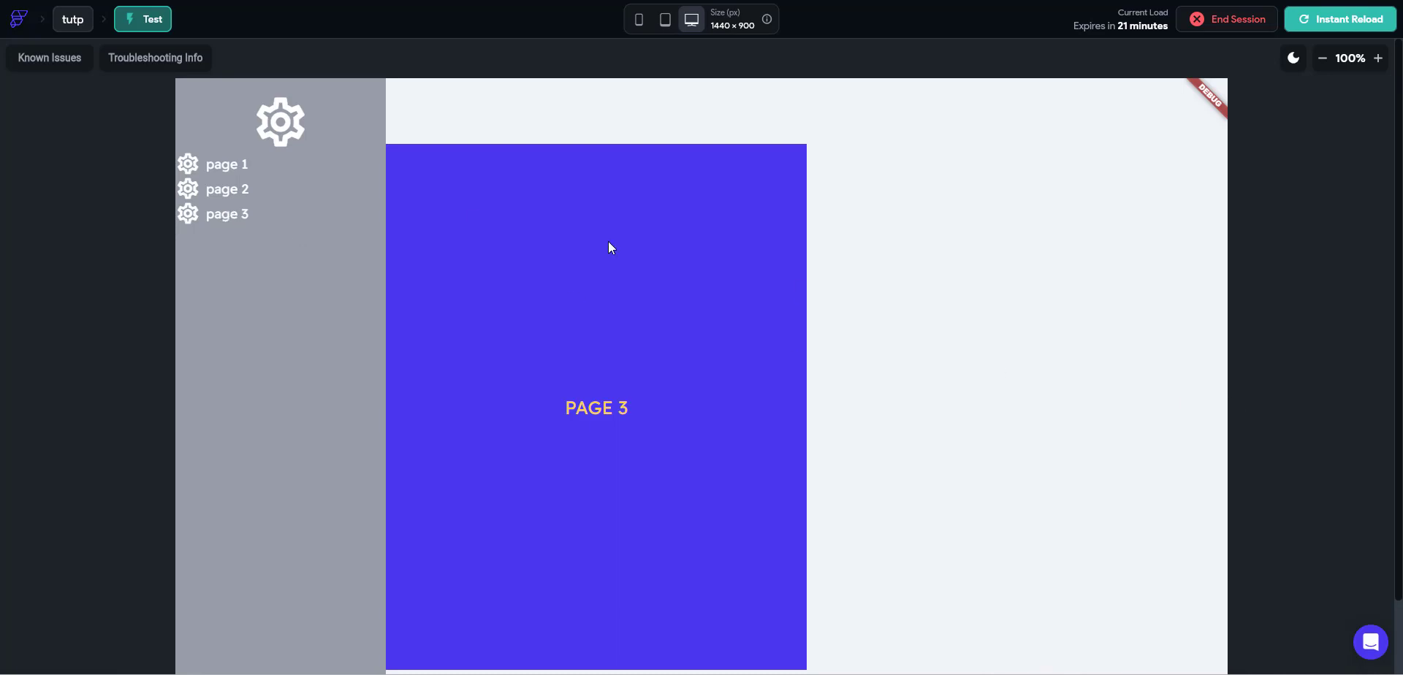
click(212, 163)
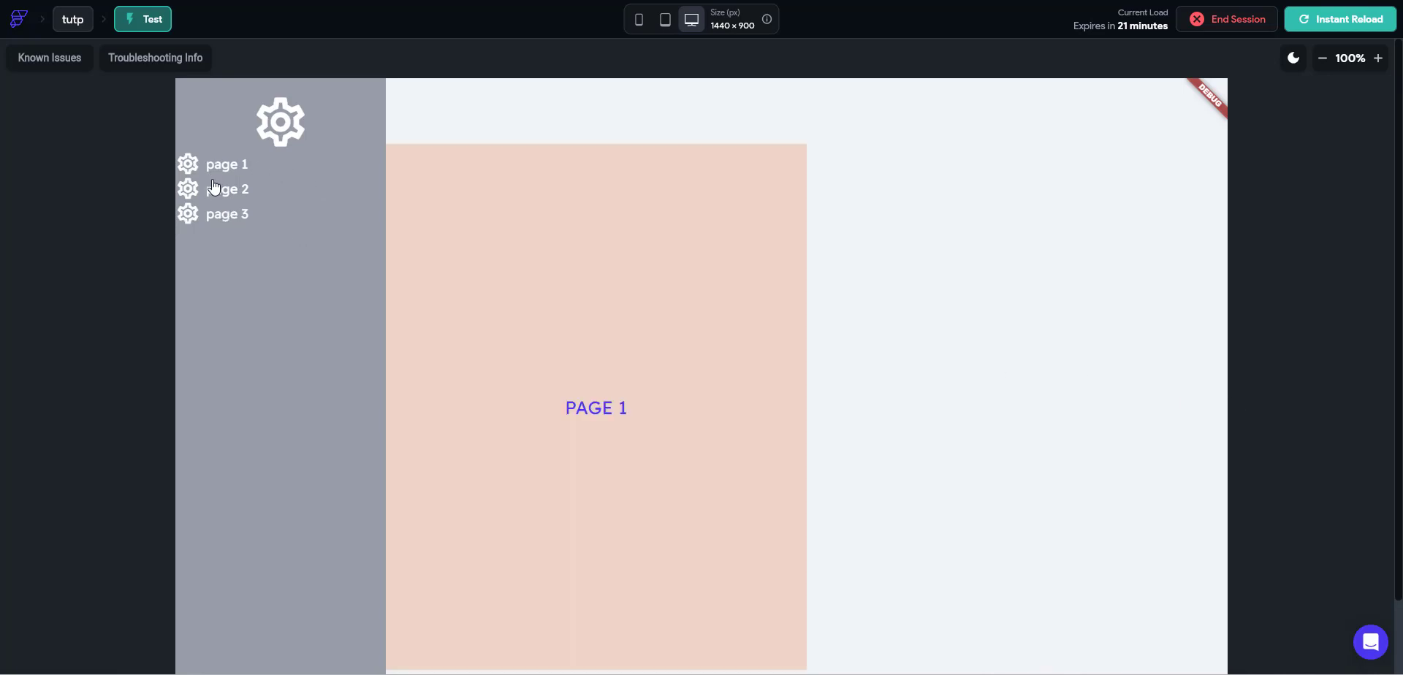
click(212, 191)
click(237, 165)
click(231, 214)
click(230, 192)
click(228, 164)
click(221, 193)
click(223, 214)
click(236, 191)
click(238, 165)
click(225, 191)
click(230, 214)
scroll(1324, 395, down, 1)
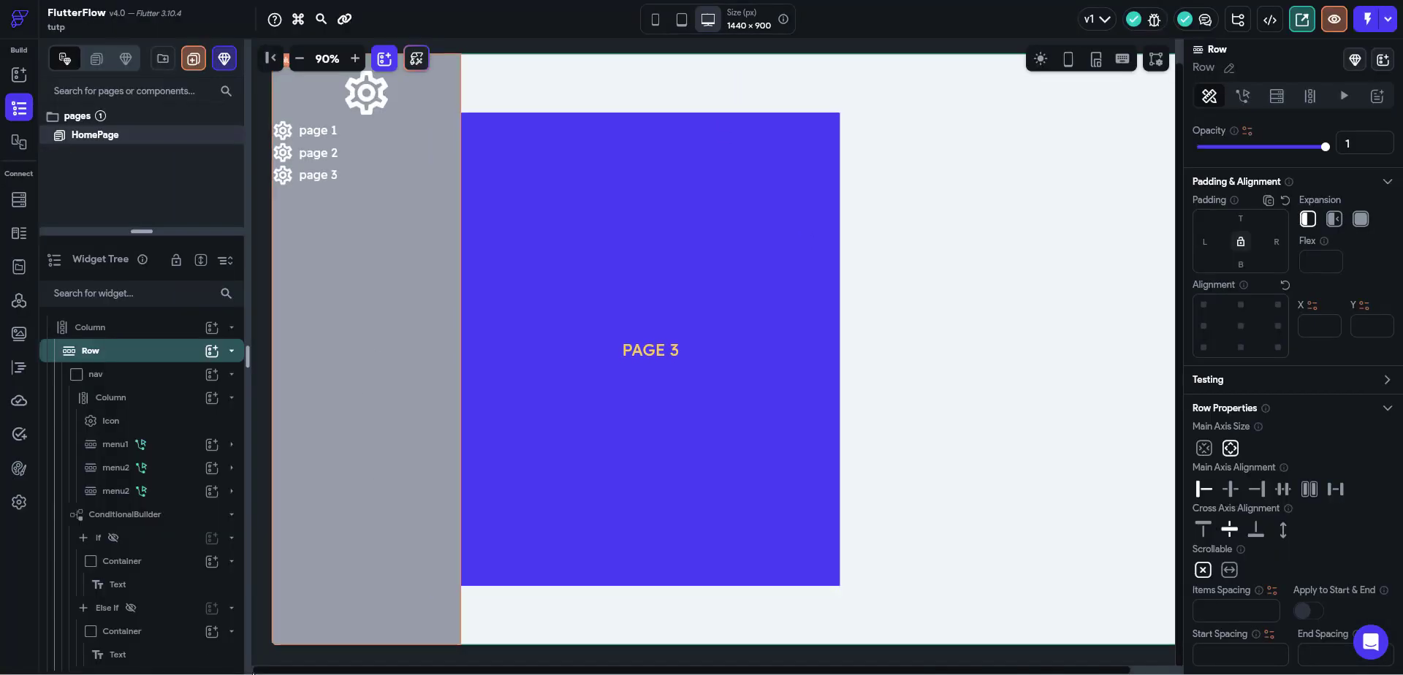
scroll(141, 555, down, 2)
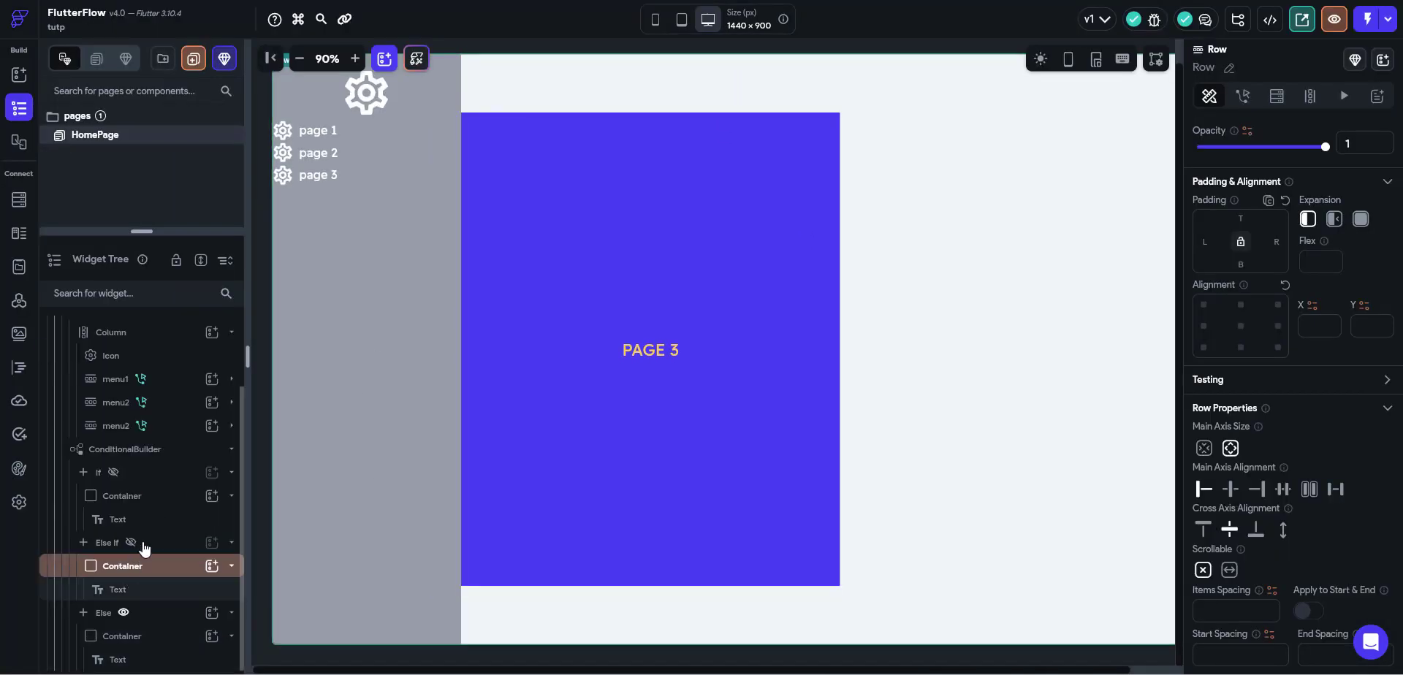